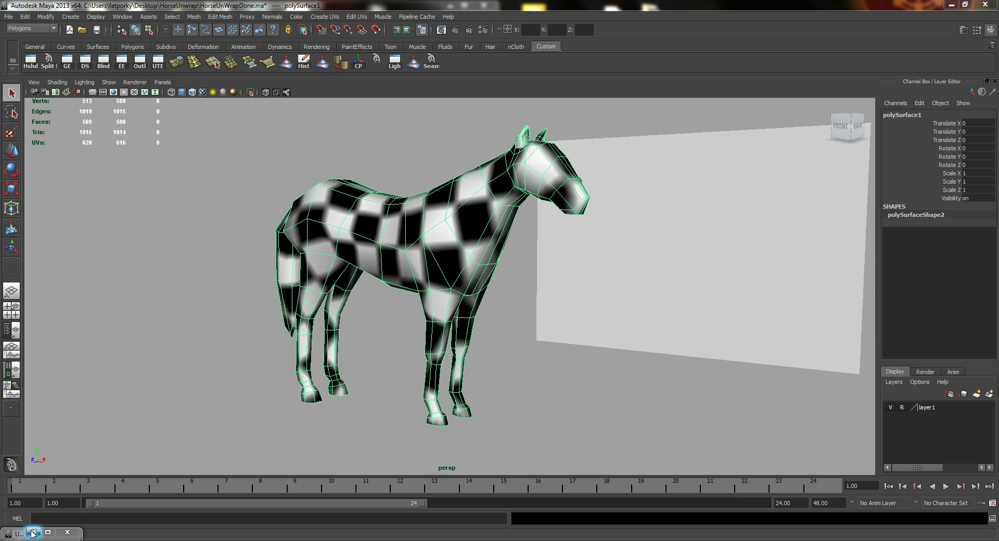
# Review the finished horse UV layout in the UV Texture Editor, then close the editor.
pyautogui.click(33, 533)
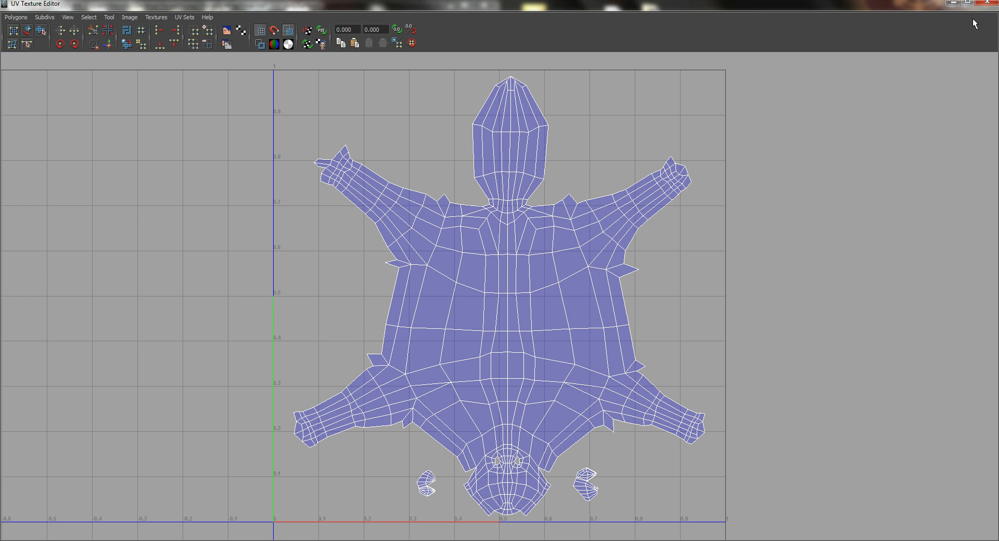
pyautogui.click(987, 2)
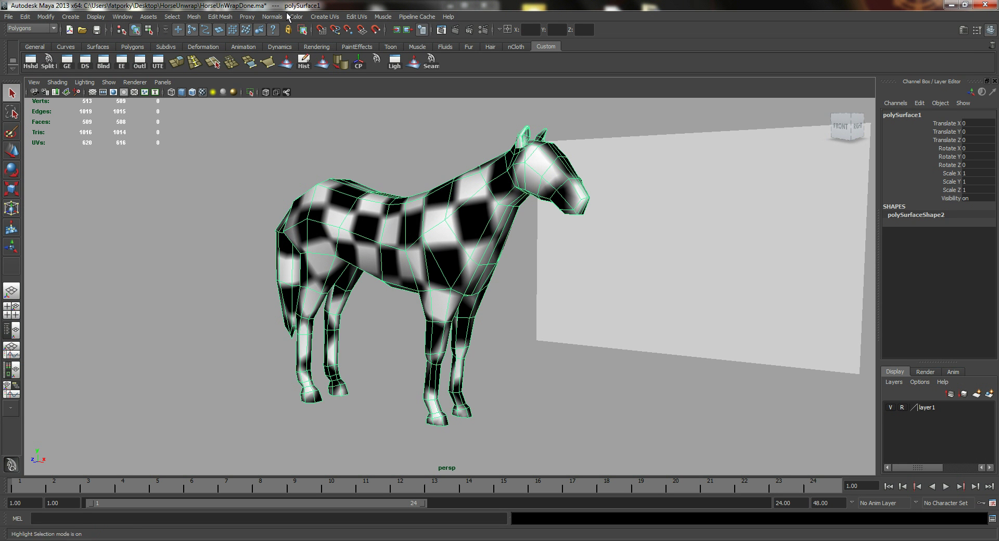
# Open the scene HorseUnWrap.ma from the HorseUnwrap folder.
pyautogui.click(83, 28)
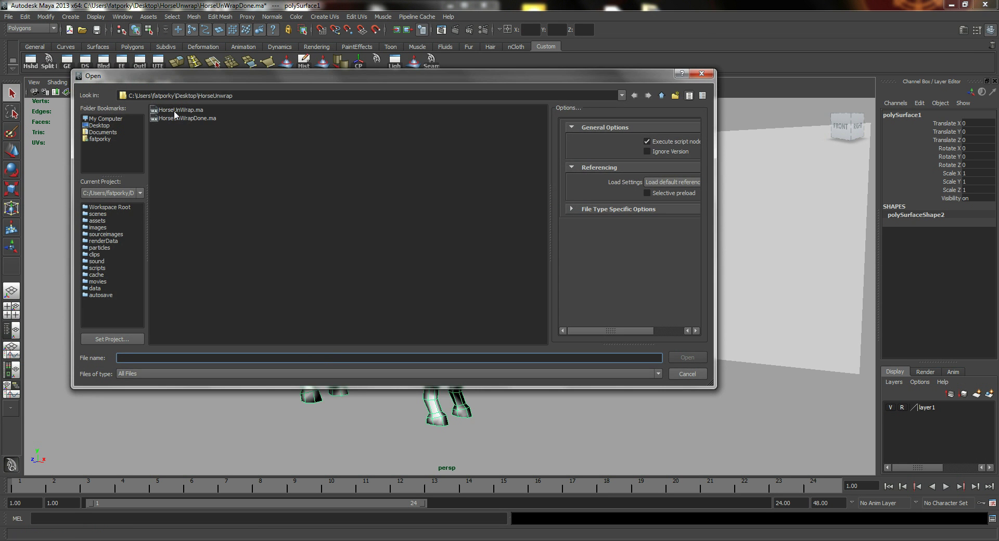
pyautogui.click(188, 110)
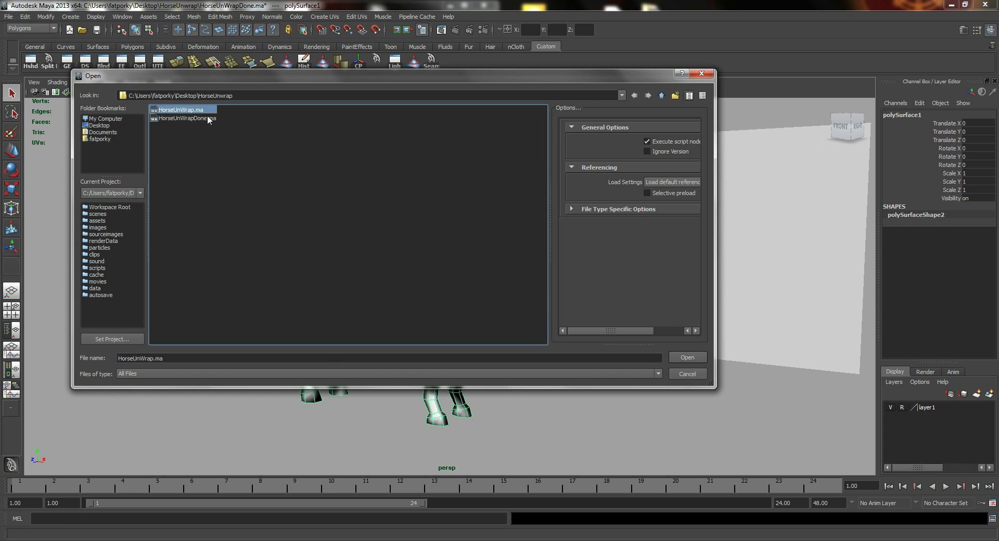
pyautogui.click(688, 360)
pyautogui.click(496, 273)
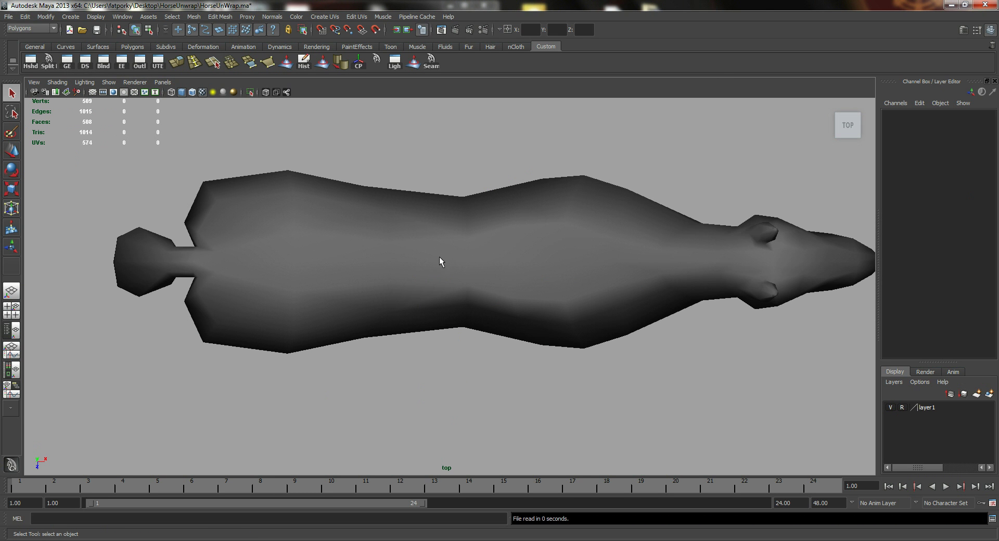
# Select the whole horse mesh and switch the viewport to the perspective view.
pyautogui.click(439, 257)
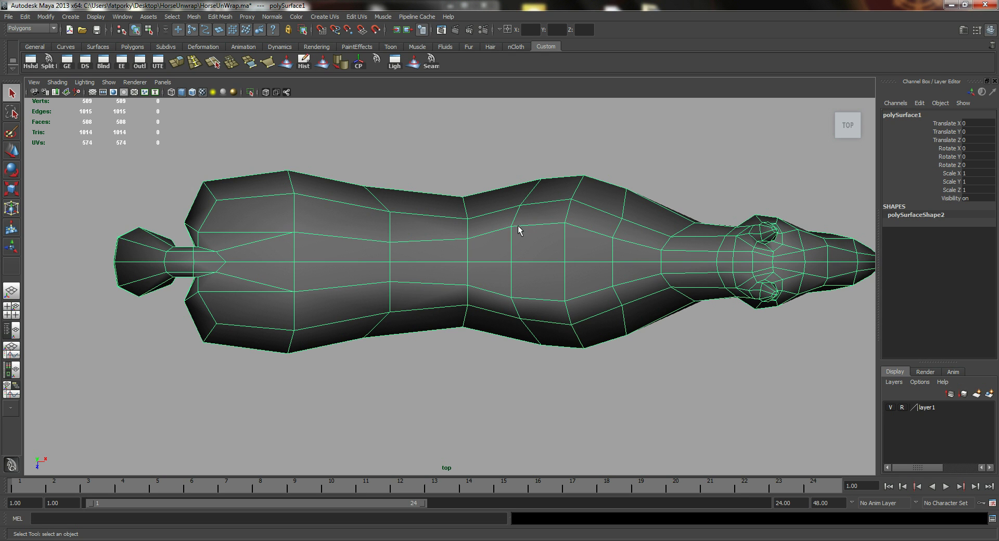
pyautogui.press('space')
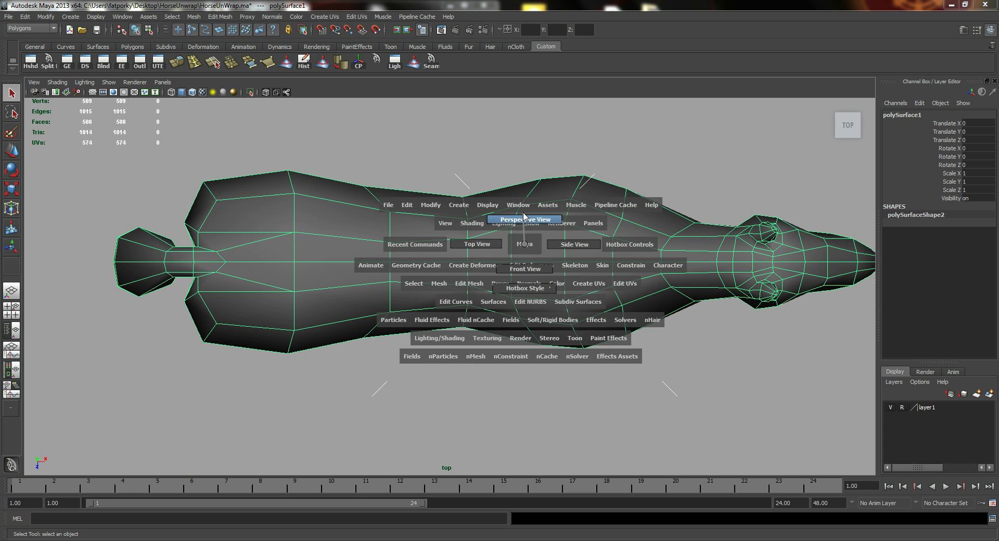
pyautogui.moveTo(524, 244); pyautogui.dragTo(463, 261)
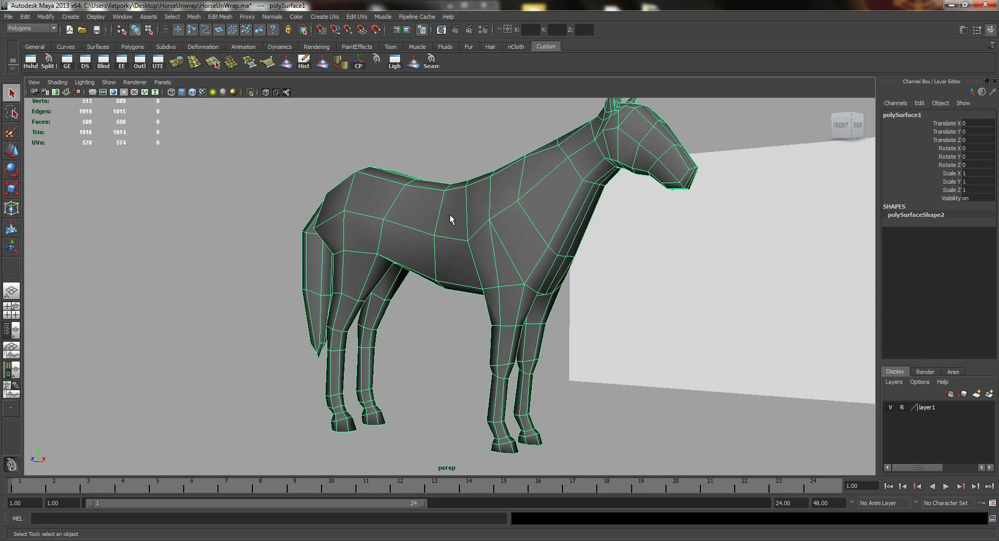
# Examine the horse mesh from the side, front quarter, underneath and above to judge which direction suits the UV projection.
pyautogui.keyDown('alt'); pyautogui.moveTo(451, 217); pyautogui.dragTo(506, 217); pyautogui.keyUp('alt')
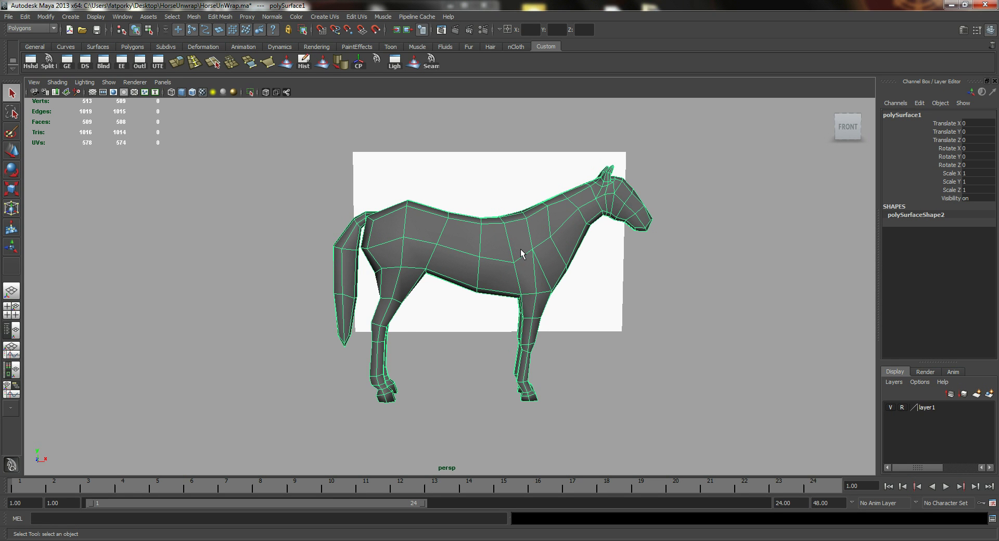
pyautogui.keyDown('alt'); pyautogui.moveTo(510, 252); pyautogui.dragTo(495, 245); pyautogui.keyUp('alt')
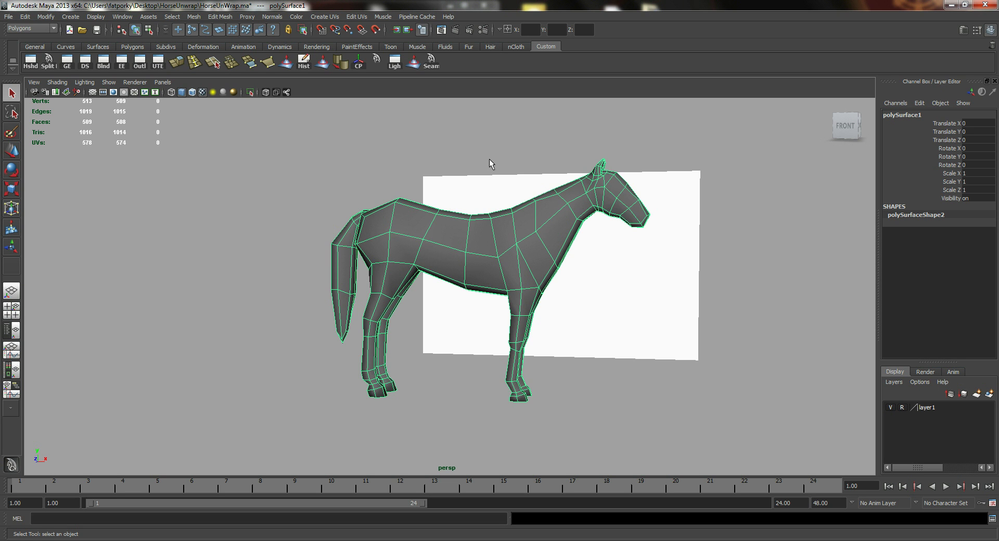
pyautogui.moveTo(527, 235)
pyautogui.keyDown('alt'); pyautogui.mouseDown()
pyautogui.moveTo(398, 185)
pyautogui.moveTo(525, 233)
pyautogui.mouseUp(); pyautogui.keyUp('alt')
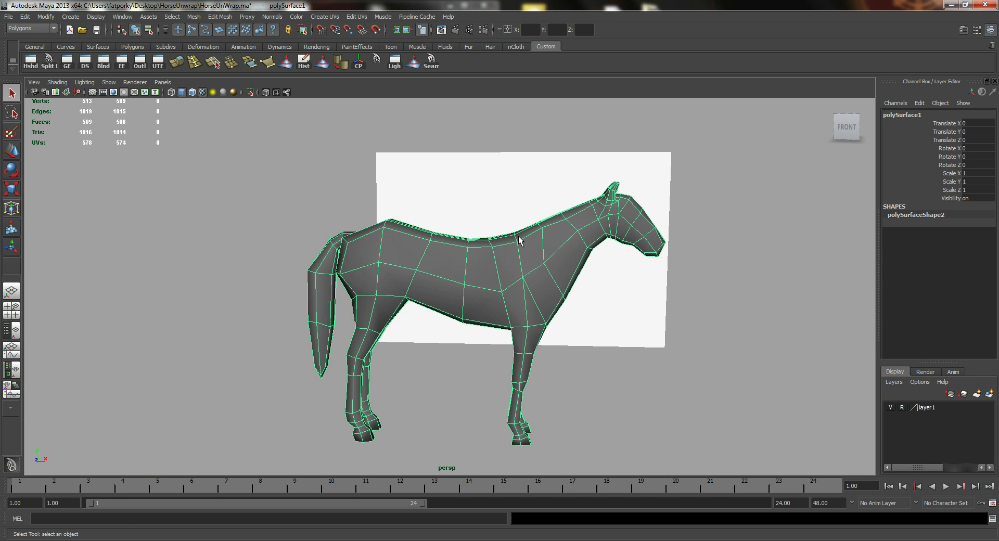
pyautogui.keyDown('alt'); pyautogui.moveTo(511, 253); pyautogui.dragTo(482, 248); pyautogui.keyUp('alt')
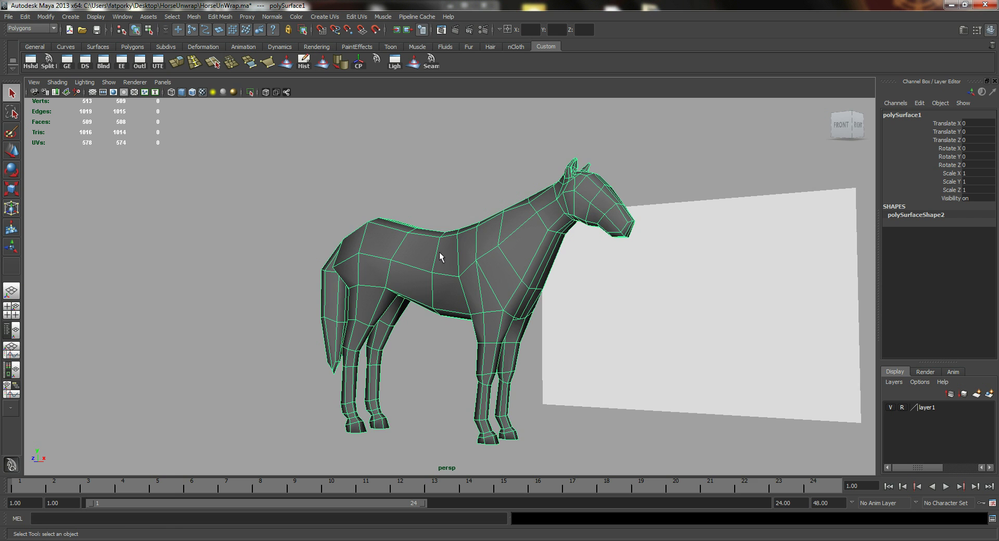
pyautogui.keyDown('alt'); pyautogui.moveTo(439, 252); pyautogui.dragTo(532, 219); pyautogui.keyUp('alt')
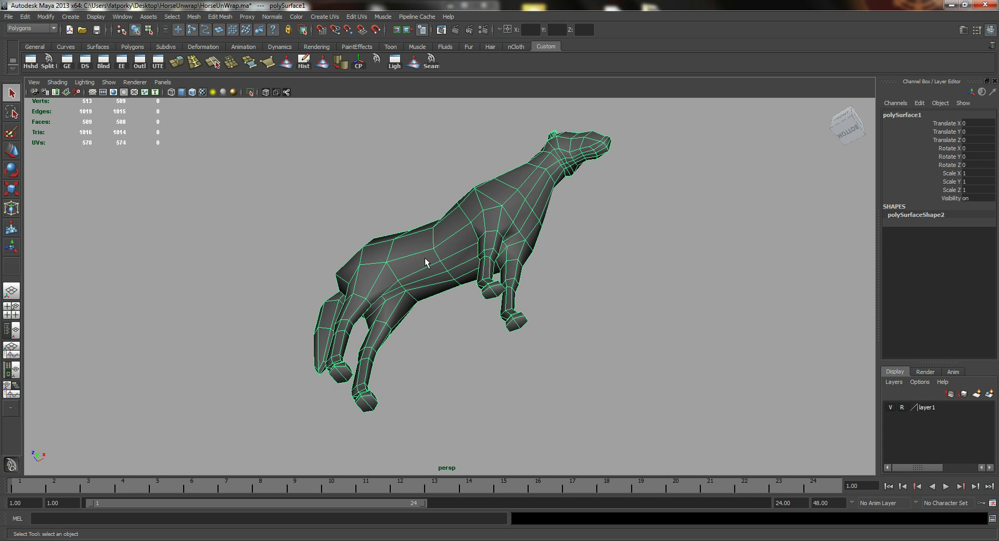
pyautogui.keyDown('alt'); pyautogui.moveTo(439, 260); pyautogui.dragTo(457, 285); pyautogui.keyUp('alt')
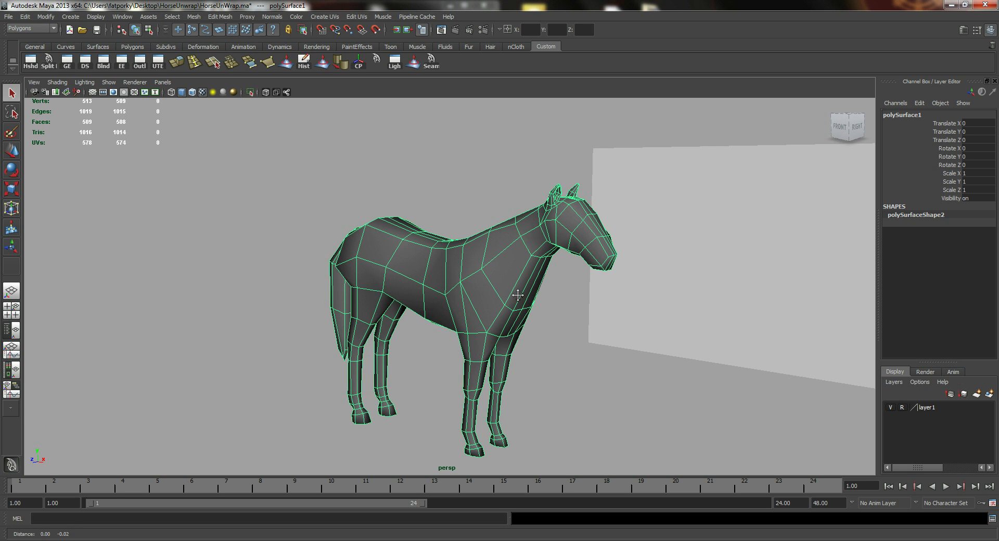
pyautogui.keyDown('alt'); pyautogui.moveTo(518, 300); pyautogui.dragTo(486, 286, button='middle'); pyautogui.keyUp('alt')
pyautogui.keyDown('alt'); pyautogui.moveTo(434, 270); pyautogui.dragTo(448, 266); pyautogui.keyUp('alt')
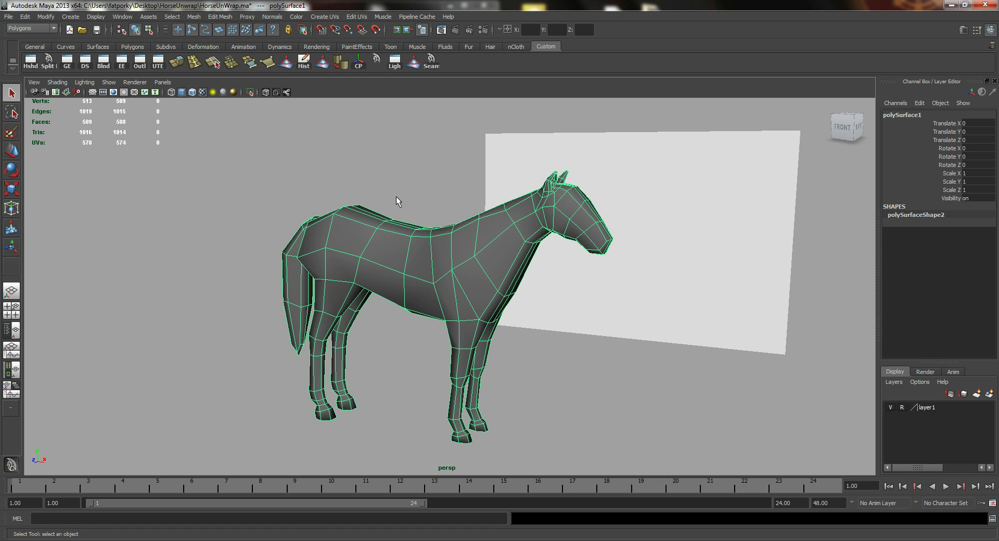
pyautogui.keyDown('alt'); pyautogui.moveTo(400, 244); pyautogui.dragTo(446, 281); pyautogui.keyUp('alt')
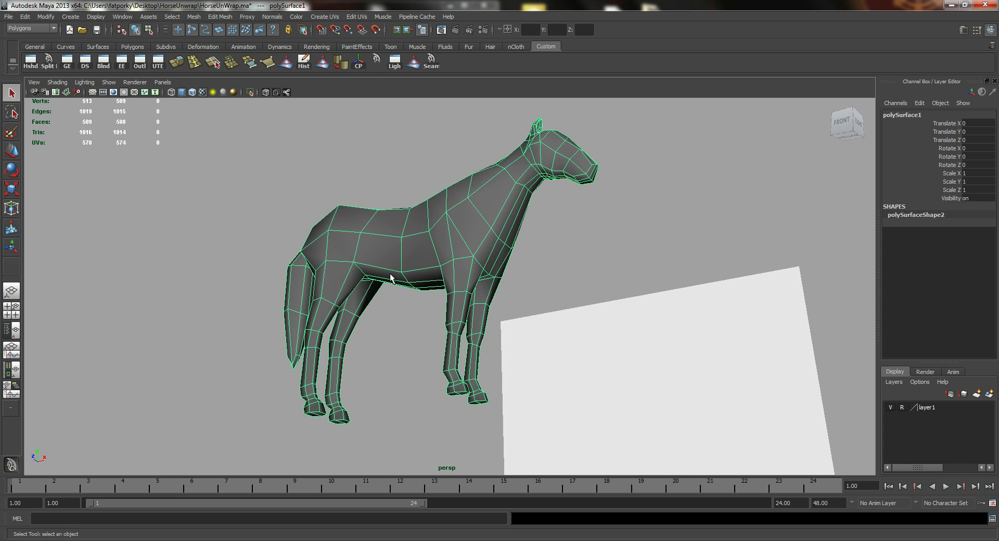
pyautogui.keyDown('alt'); pyautogui.moveTo(390, 253); pyautogui.dragTo(469, 299); pyautogui.keyUp('alt')
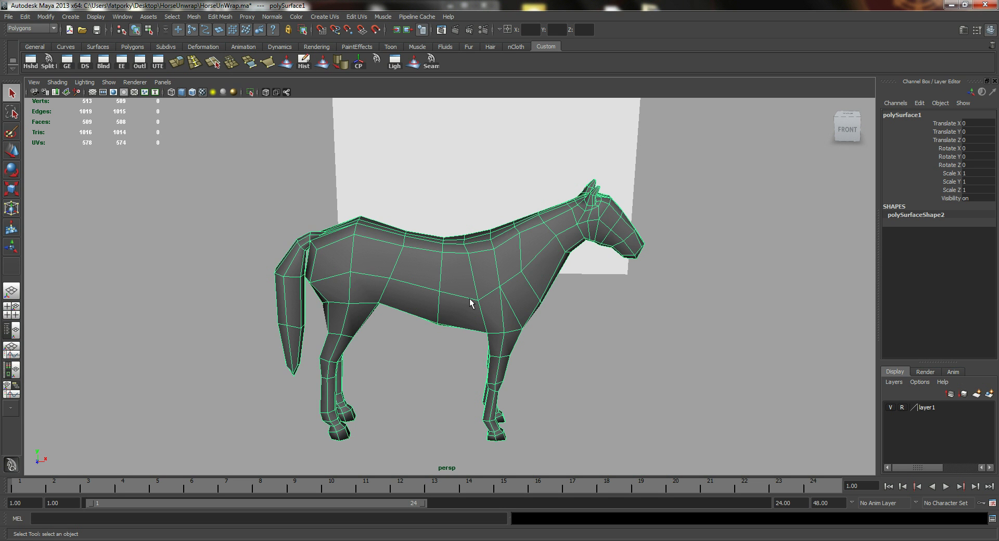
pyautogui.keyDown('alt'); pyautogui.moveTo(424, 304); pyautogui.dragTo(402, 225); pyautogui.keyUp('alt')
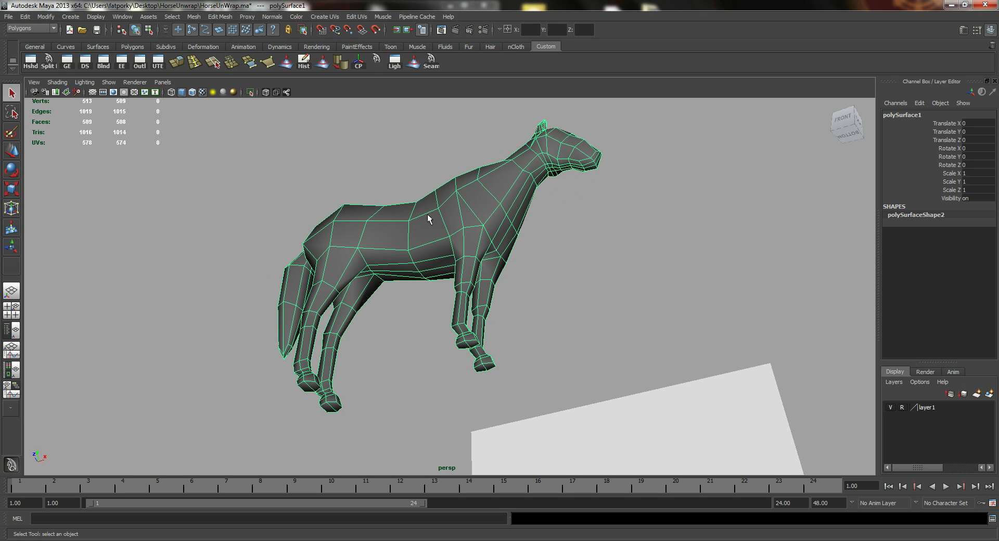
pyautogui.keyDown('alt'); pyautogui.moveTo(431, 221); pyautogui.dragTo(434, 295); pyautogui.keyUp('alt')
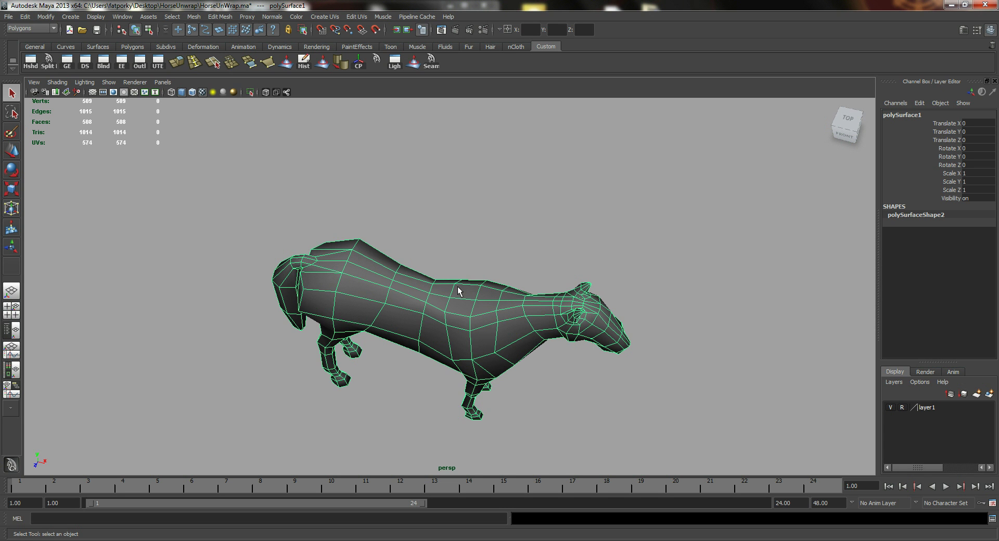
pyautogui.keyDown('alt'); pyautogui.moveTo(457, 291); pyautogui.dragTo(427, 248); pyautogui.keyUp('alt')
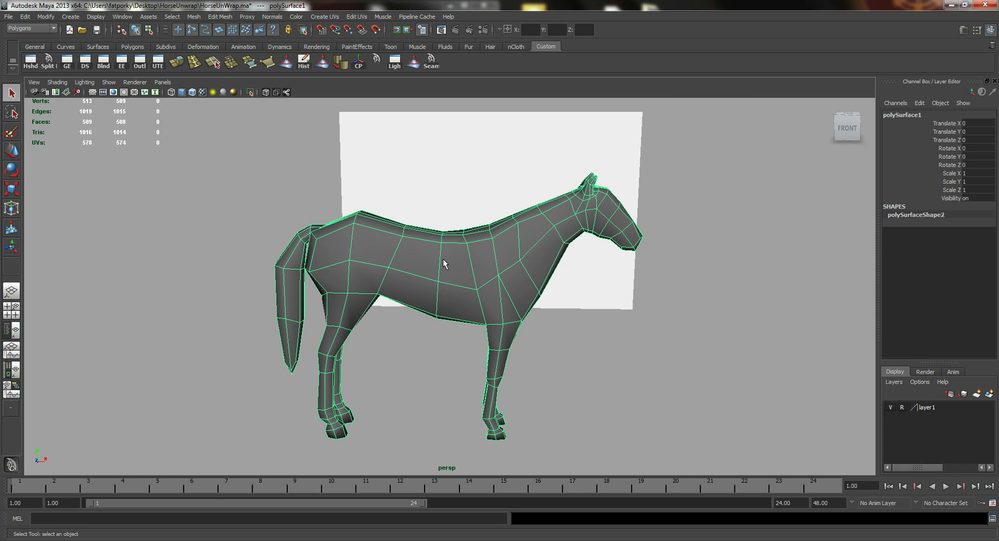
pyautogui.keyDown('alt'); pyautogui.moveTo(468, 273); pyautogui.dragTo(454, 279, button='middle'); pyautogui.keyUp('alt')
# Switch the viewport to the top view with the whole horse in frame.
pyautogui.press('space')
pyautogui.moveTo(456, 281); pyautogui.dragTo(426, 282)
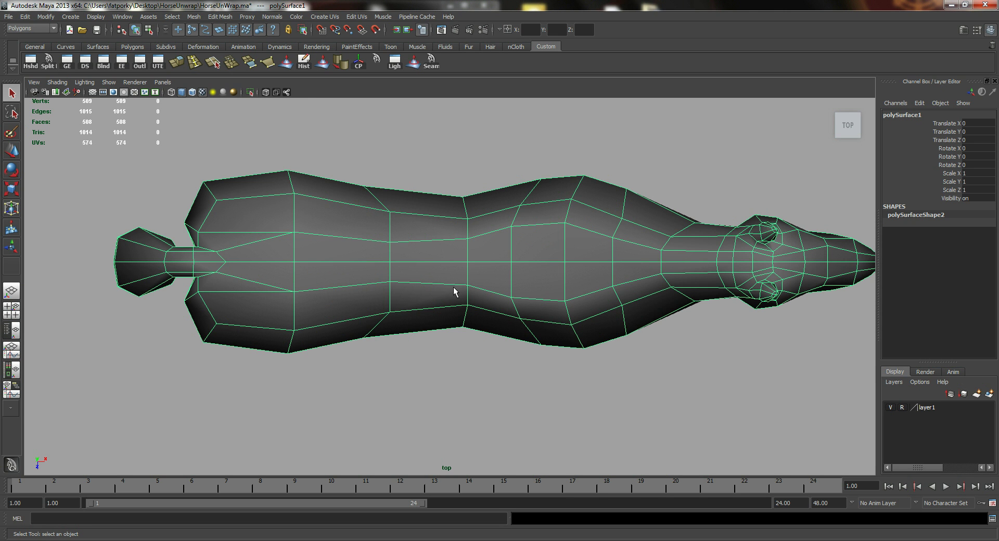
pyautogui.keyDown('alt'); pyautogui.moveTo(529, 250); pyautogui.dragTo(492, 258, button='right'); pyautogui.keyUp('alt')
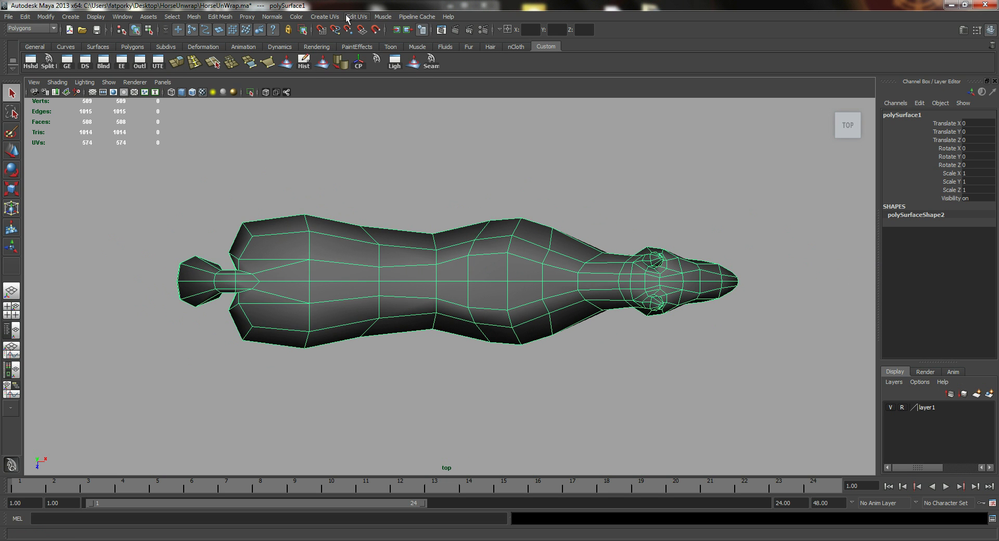
# Create UVs based on camera for the horse and show them in the UV Texture Editor.
pyautogui.click(329, 20)
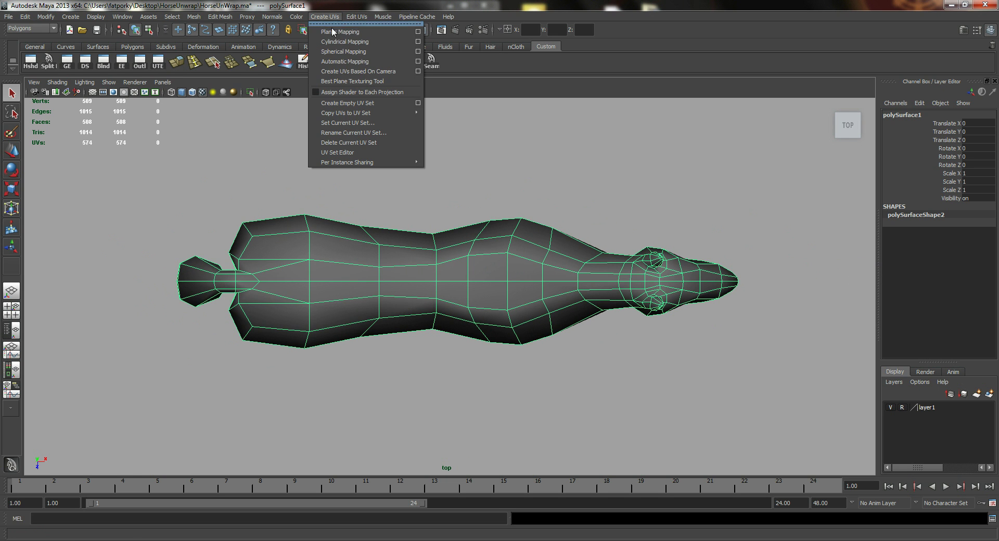
pyautogui.click(356, 72)
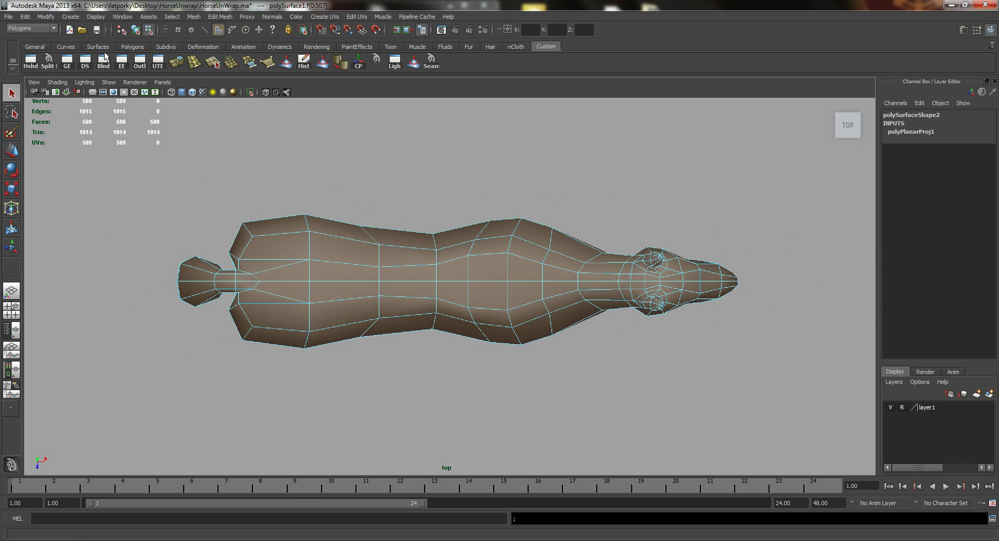
pyautogui.click(161, 59)
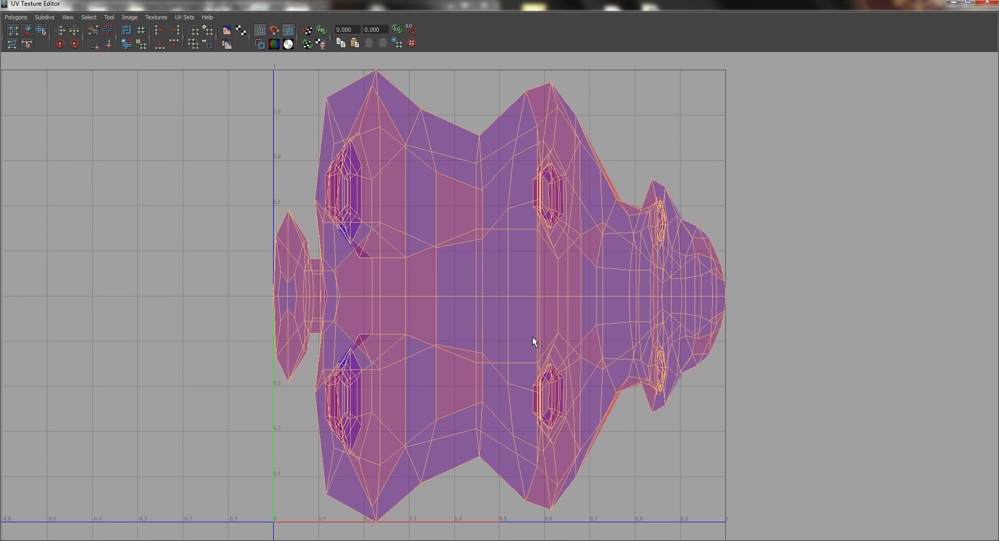
# Undo the camera-based UV projection and shrink the UV Texture Editor to a small window so the horse stays in sight.
pyautogui.hotkey('ctrl', 'z')
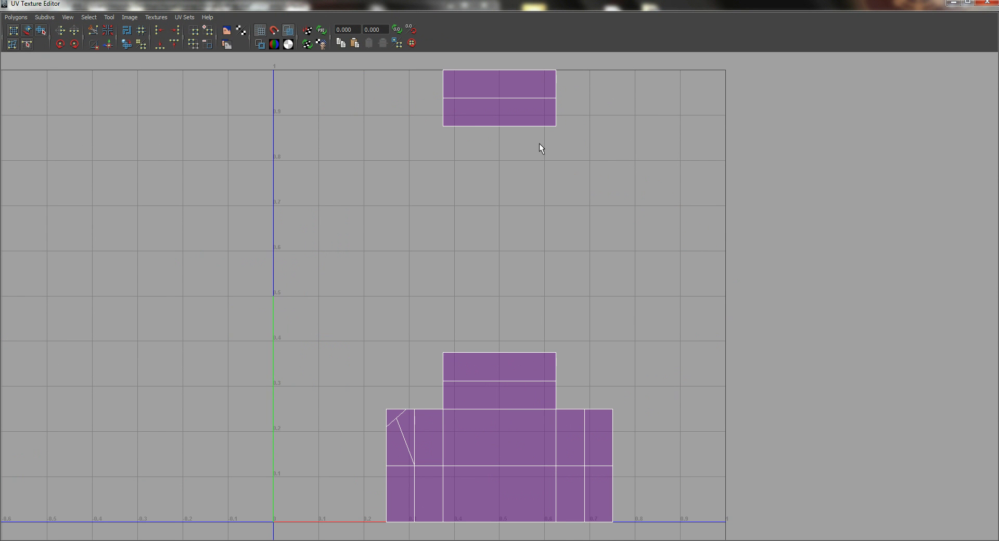
pyautogui.click(968, 2)
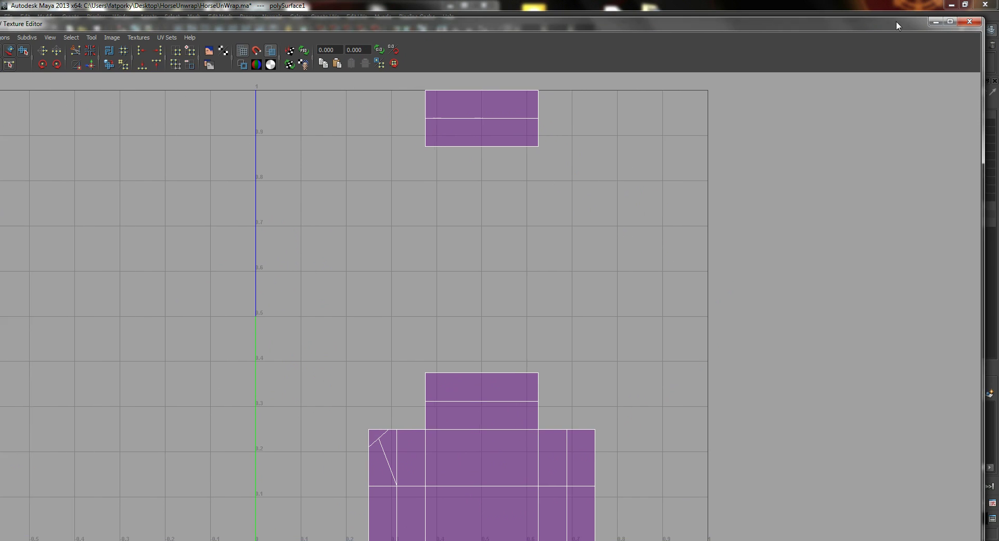
pyautogui.moveTo(978, 30); pyautogui.dragTo(330, 276)
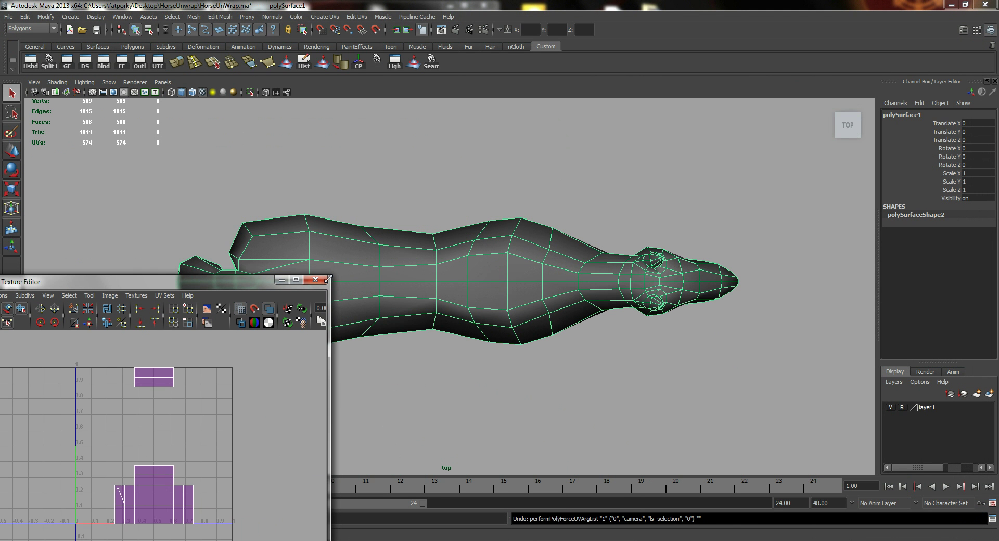
# Project new UVs onto the horse from the top view with Create UVs Based On Camera.
pyautogui.click(324, 16)
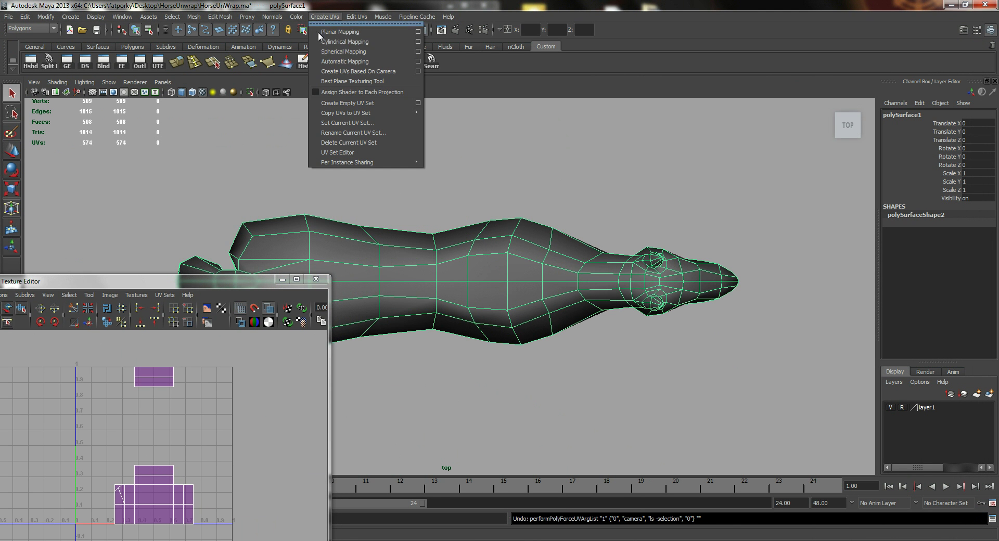
pyautogui.click(357, 73)
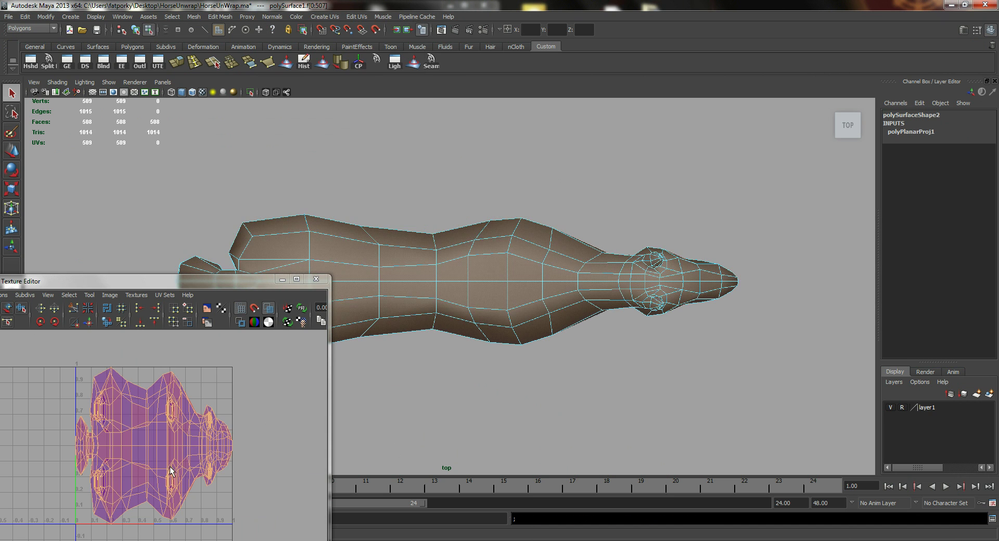
pyautogui.keyDown('alt'); pyautogui.moveTo(178, 425); pyautogui.dragTo(151, 420, button='right'); pyautogui.keyUp('alt')
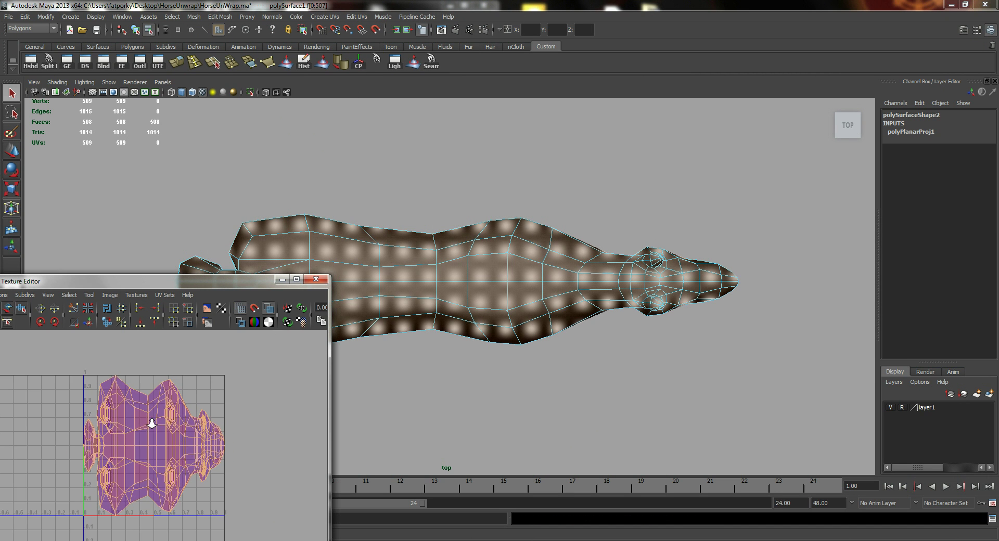
pyautogui.keyDown('alt'); pyautogui.moveTo(154, 425); pyautogui.dragTo(198, 407, button='middle'); pyautogui.keyUp('alt')
# Select all of the horse's UVs and scale them horizontally until the layout matches the horse's long proportions.
pyautogui.moveTo(197, 408); pyautogui.dragTo(241, 408, button='right')
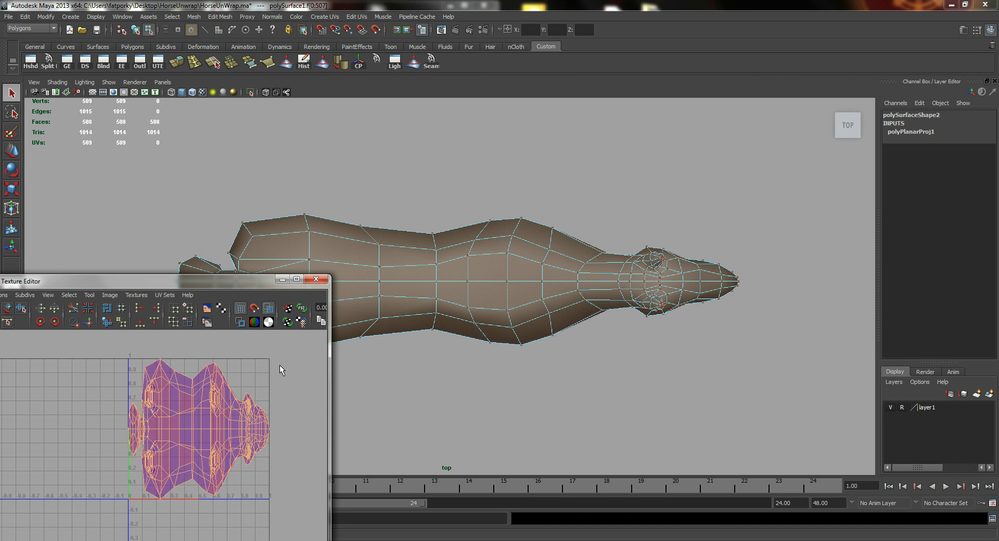
pyautogui.moveTo(91, 512); pyautogui.dragTo(90, 514)
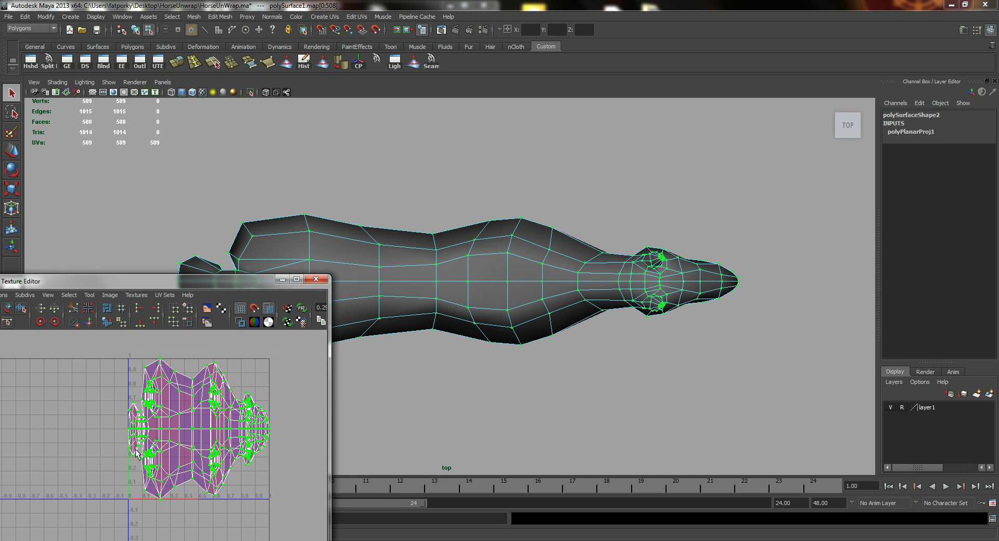
pyautogui.press('r')
pyautogui.moveTo(242, 431); pyautogui.dragTo(388, 445)
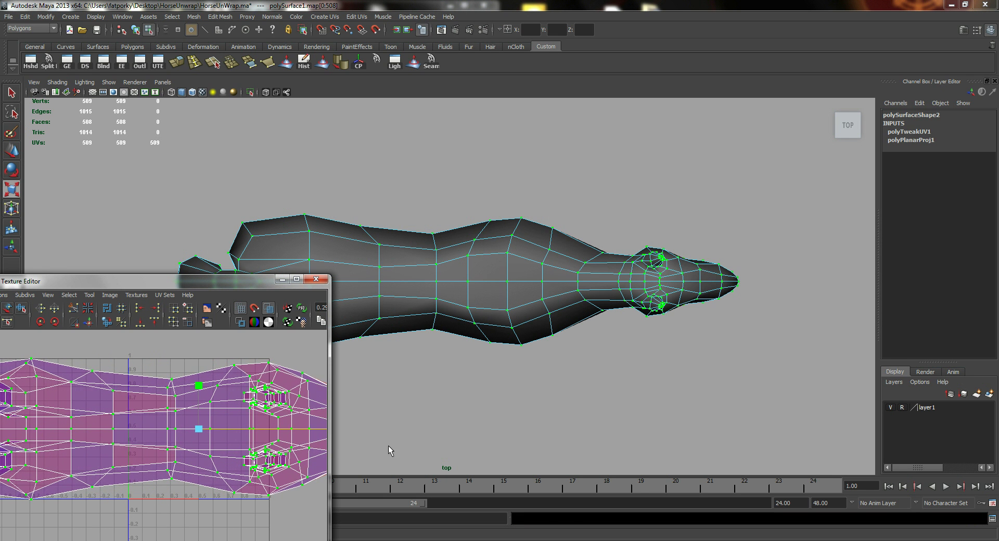
pyautogui.keyDown('alt'); pyautogui.moveTo(255, 433); pyautogui.dragTo(226, 421, button='right'); pyautogui.keyUp('alt')
pyautogui.keyDown('alt'); pyautogui.moveTo(226, 421); pyautogui.dragTo(230, 375, button='middle'); pyautogui.keyUp('alt')
pyautogui.keyDown('alt'); pyautogui.moveTo(231, 378); pyautogui.dragTo(192, 363, button='right'); pyautogui.keyUp('alt')
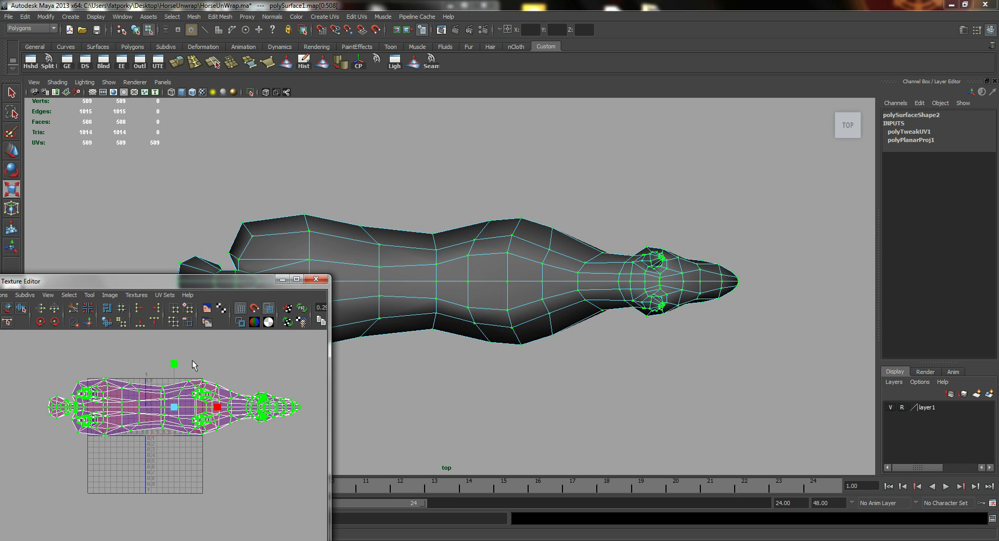
# Leave UV selection, select the whole horse and assign a new Lambert material to it.
pyautogui.keyDown('alt'); pyautogui.moveTo(191, 363); pyautogui.dragTo(203, 384, button='middle'); pyautogui.keyUp('alt')
pyautogui.moveTo(225, 407); pyautogui.dragTo(274, 401, button='right')
pyautogui.click(268, 391)
pyautogui.moveTo(479, 275); pyautogui.dragTo(524, 431, button='right')
pyautogui.click(522, 282)
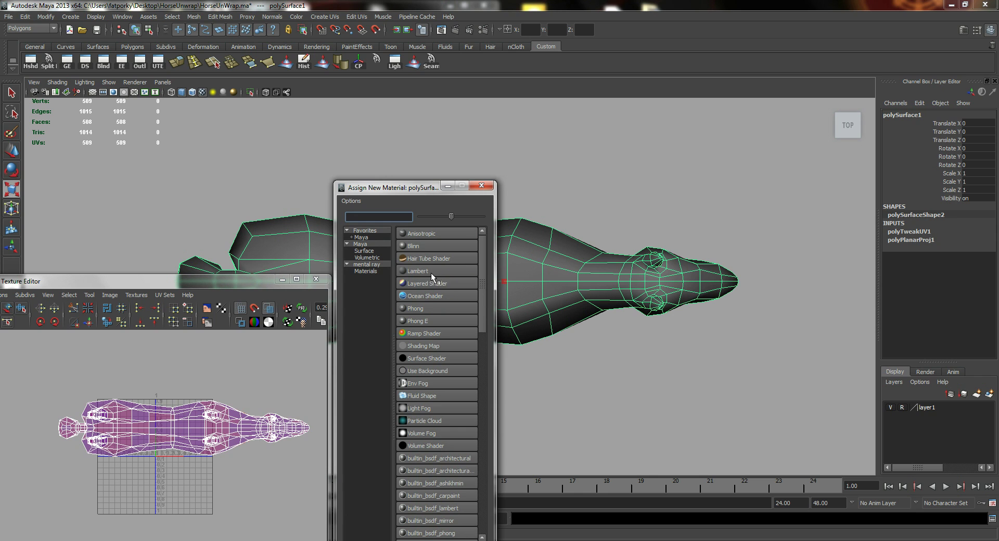
pyautogui.click(432, 270)
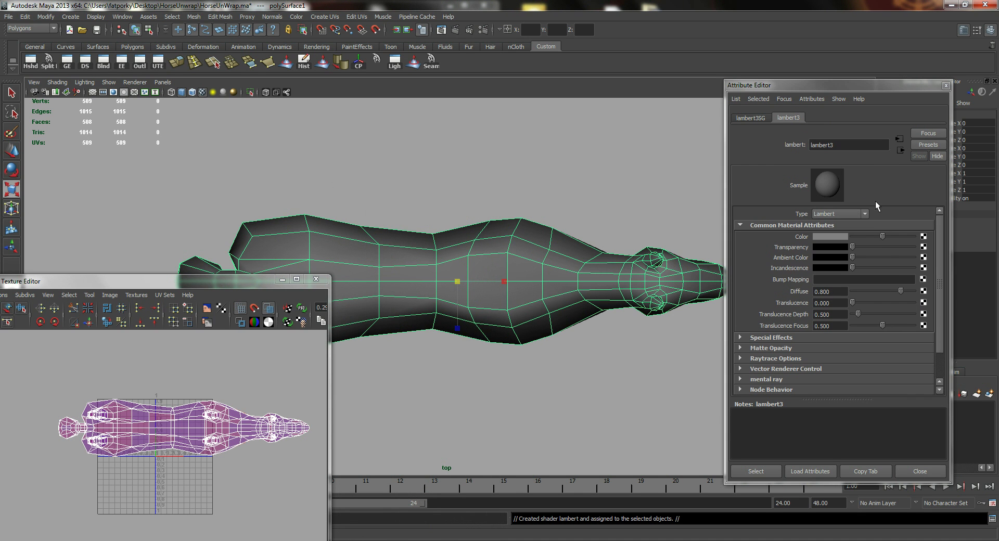
# Connect a Checker texture to the Color attribute of the horse's new Lambert material.
pyautogui.click(923, 237)
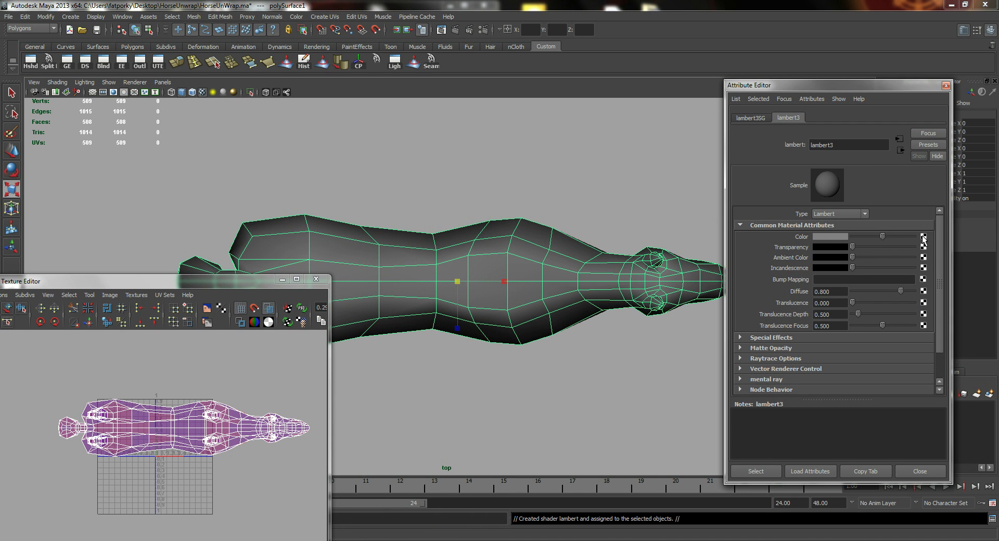
pyautogui.click(923, 237)
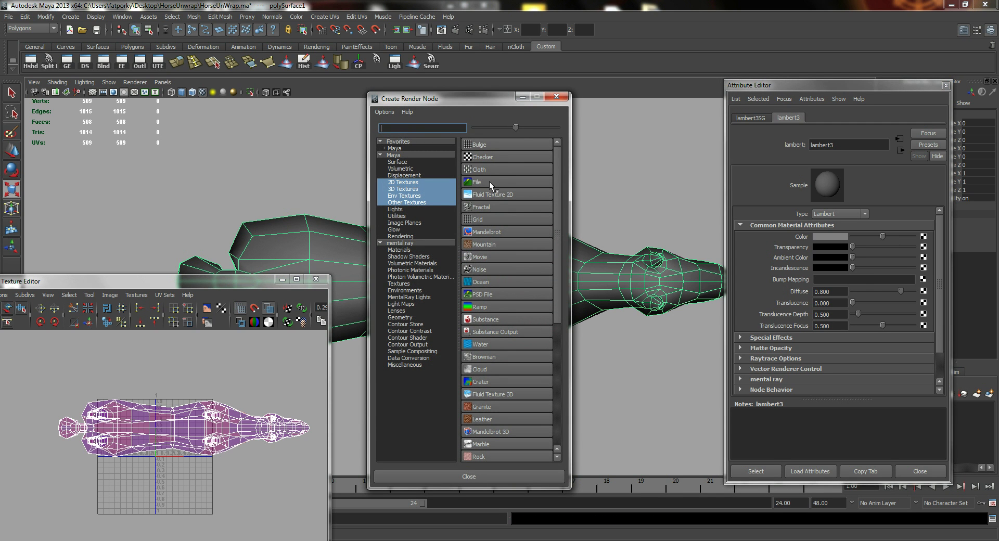
pyautogui.click(504, 155)
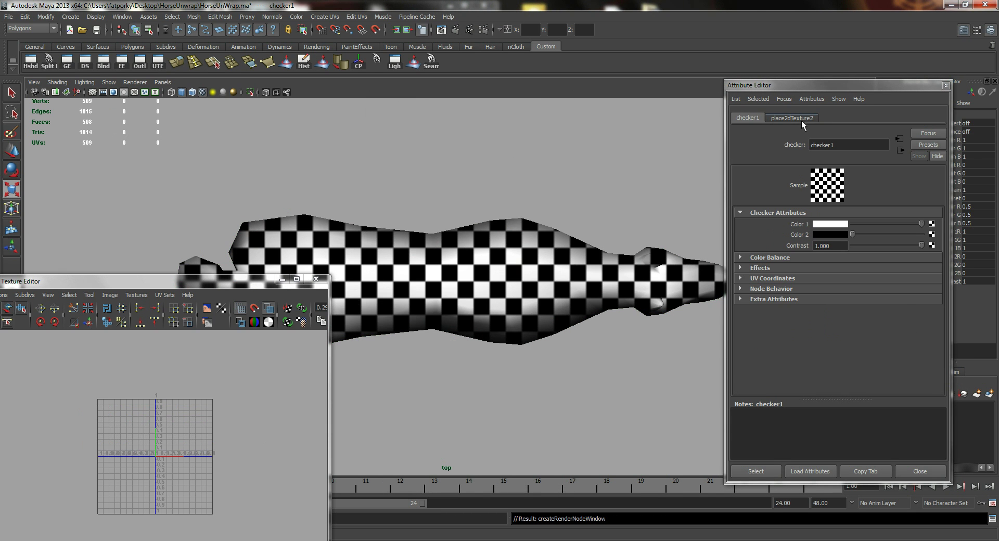
# Set the checker texture's Repeat UV to 10 by 10 in its 2D placement node.
pyautogui.click(797, 119)
pyautogui.click(835, 306)
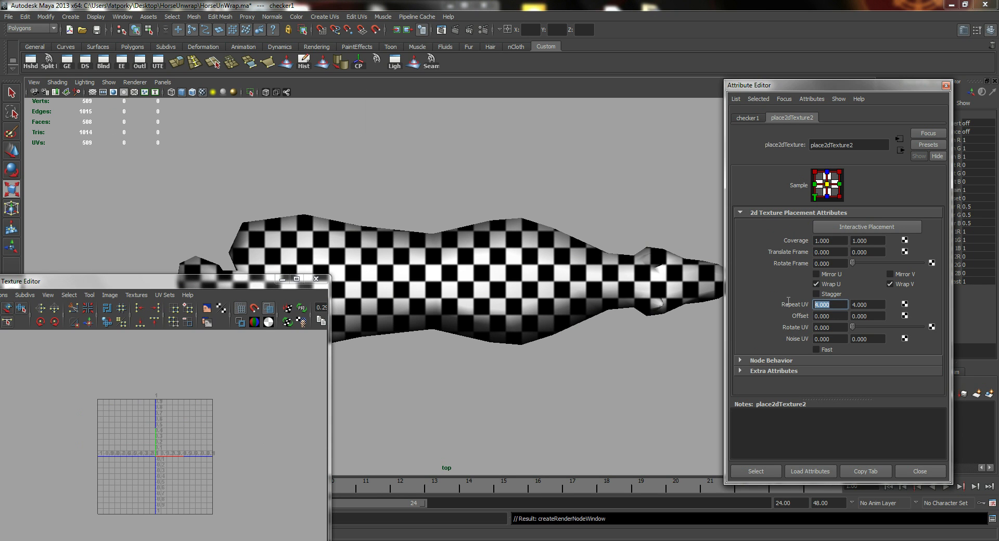
pyautogui.write('10')
pyautogui.press('Tab')
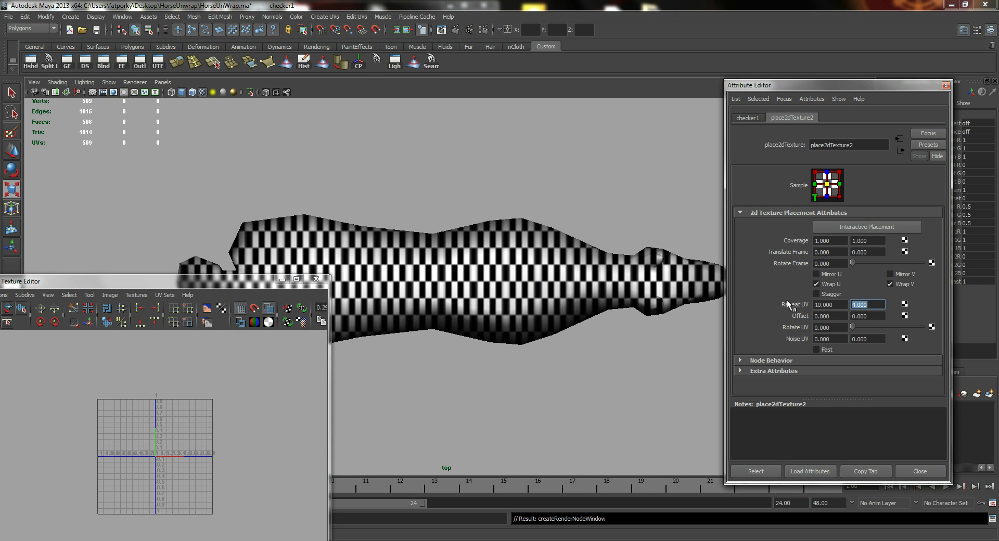
pyautogui.write('10')
pyautogui.press('Return')
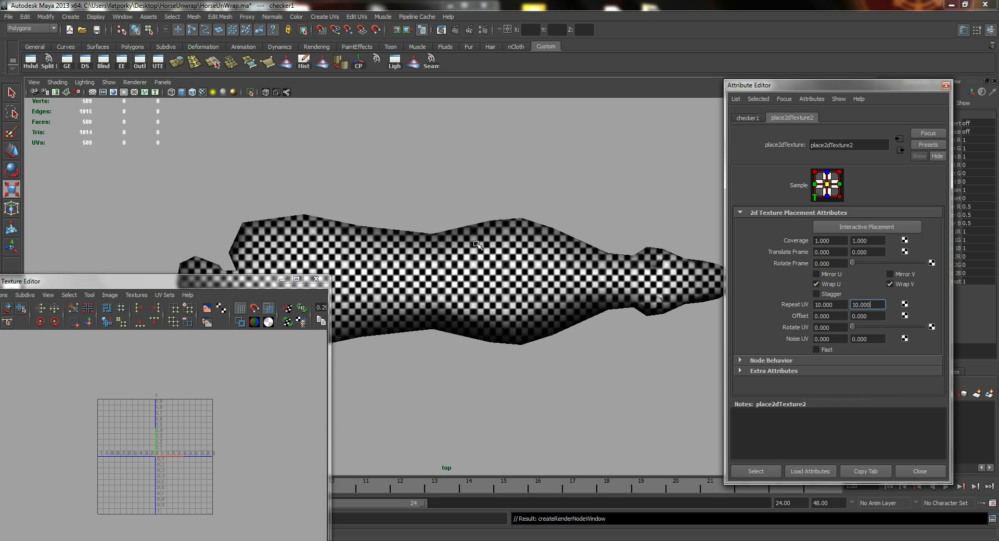
# Select the horse in the perspective view, examine the checker pattern on its sides for stretching, and return to untextured shaded display.
pyautogui.keyDown('alt'); pyautogui.moveTo(490, 270); pyautogui.dragTo(489, 251, button='middle'); pyautogui.keyUp('alt')
pyautogui.press('space')
pyautogui.moveTo(488, 251); pyautogui.dragTo(460, 259)
pyautogui.click(494, 265)
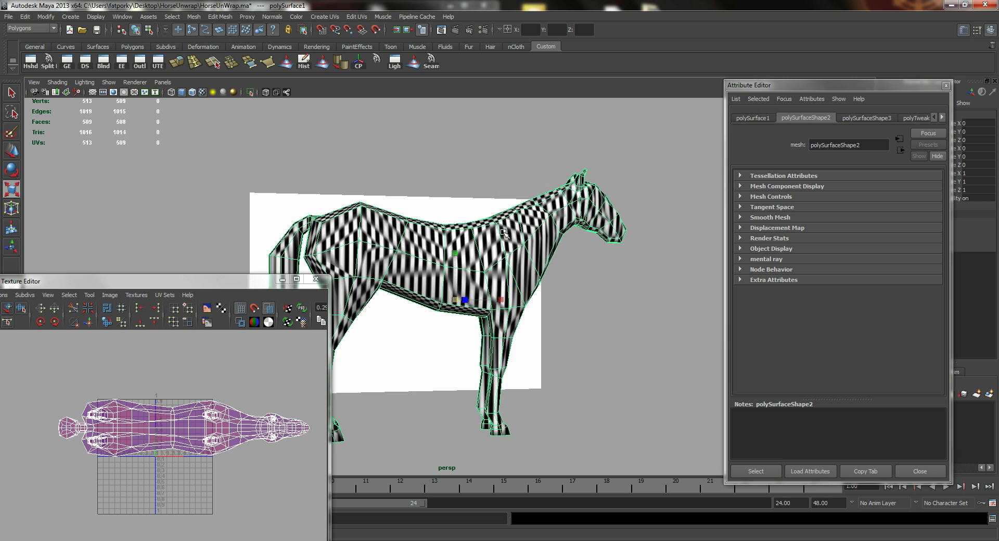
pyautogui.keyDown('alt'); pyautogui.moveTo(508, 251); pyautogui.dragTo(409, 349); pyautogui.keyUp('alt')
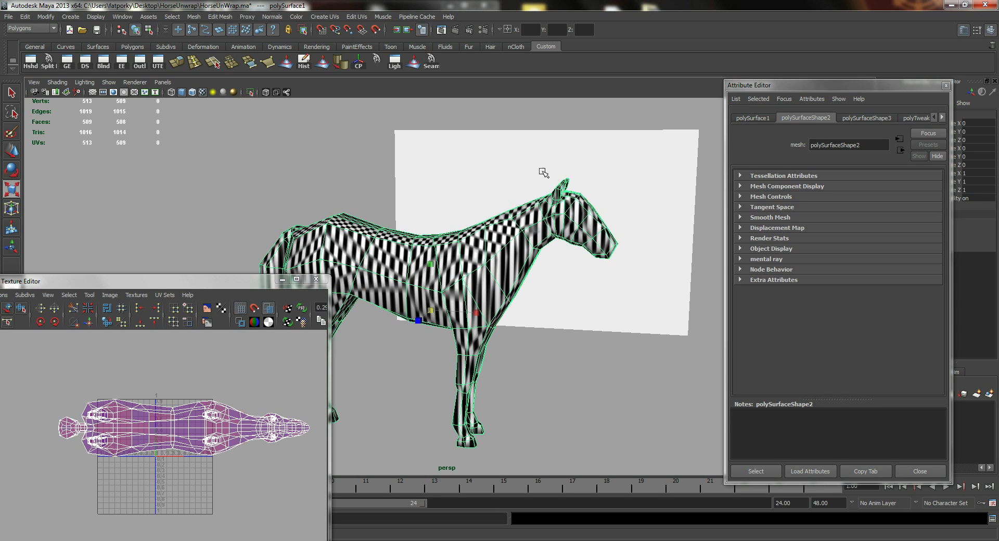
pyautogui.moveTo(510, 231)
pyautogui.keyDown('alt'); pyautogui.mouseDown()
pyautogui.moveTo(521, 226)
pyautogui.moveTo(460, 229)
pyautogui.mouseUp(); pyautogui.keyUp('alt')
pyautogui.press('5')
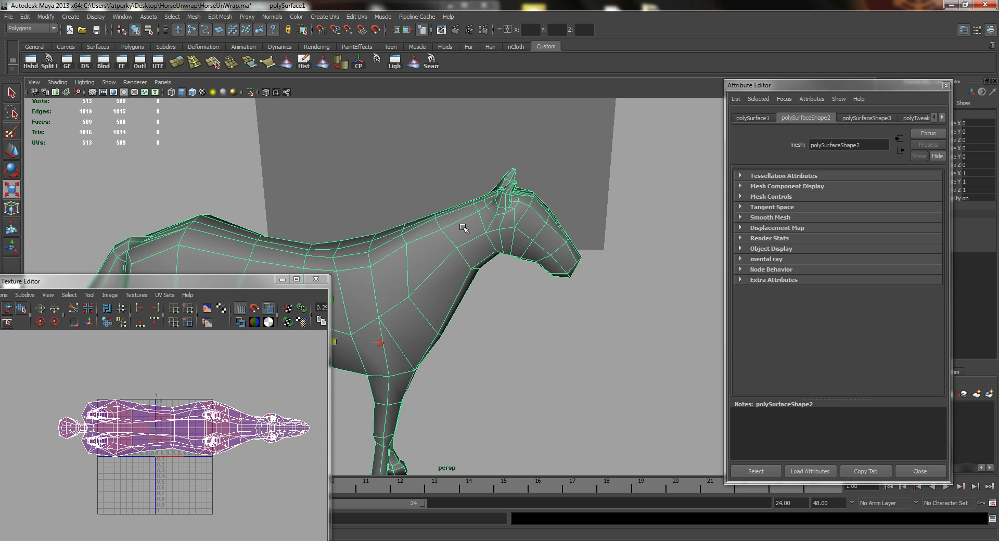
# Select the edges running around the horse's neck just behind the ears and jaw.
pyautogui.moveTo(462, 228); pyautogui.dragTo(471, 197, button='right')
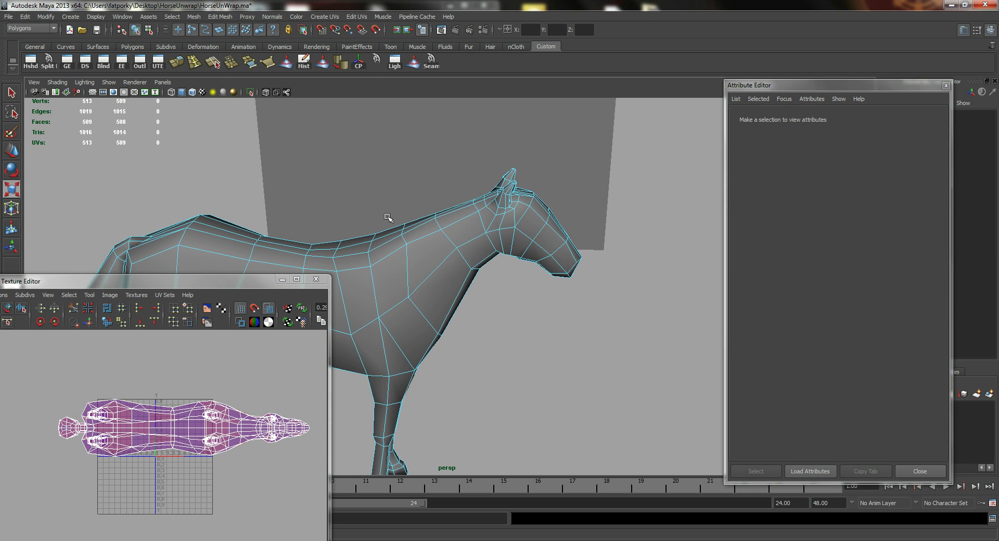
pyautogui.keyDown('alt'); pyautogui.moveTo(389, 219); pyautogui.dragTo(541, 245, button='right'); pyautogui.keyUp('alt')
pyautogui.keyDown('alt'); pyautogui.moveTo(542, 245); pyautogui.dragTo(484, 226); pyautogui.keyUp('alt')
pyautogui.moveTo(484, 225); pyautogui.dragTo(482, 198, button='right')
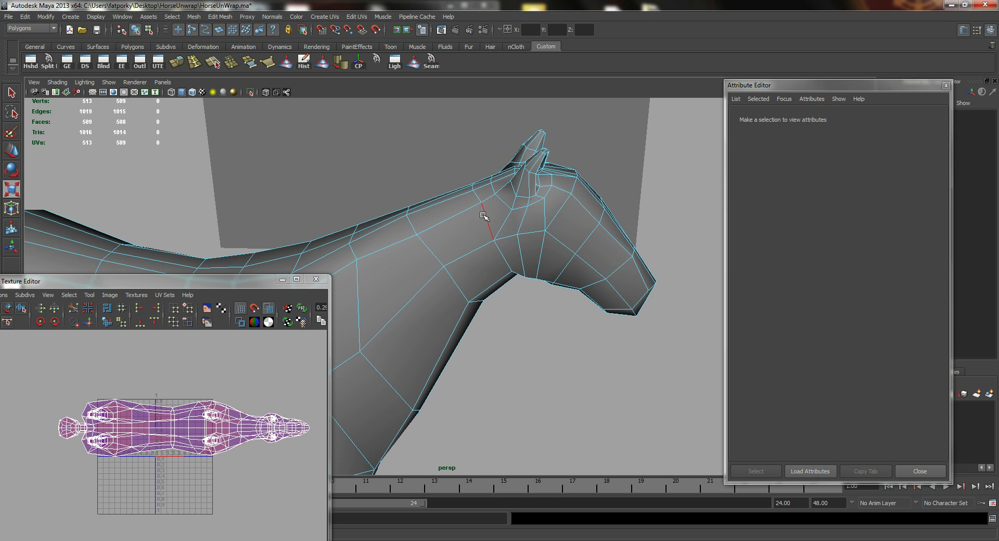
pyautogui.click(483, 215)
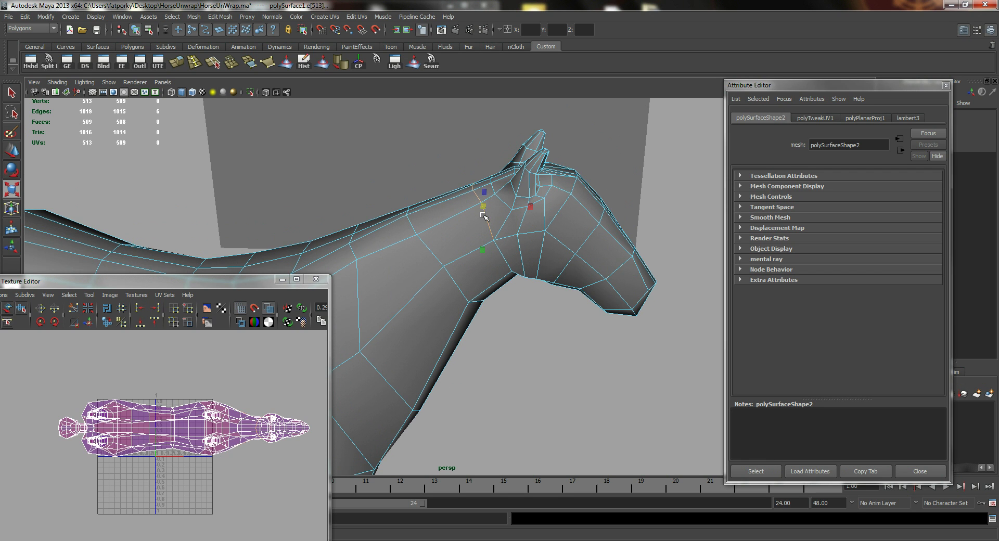
pyautogui.keyDown('shift'); pyautogui.click(507, 257); pyautogui.keyUp('shift')
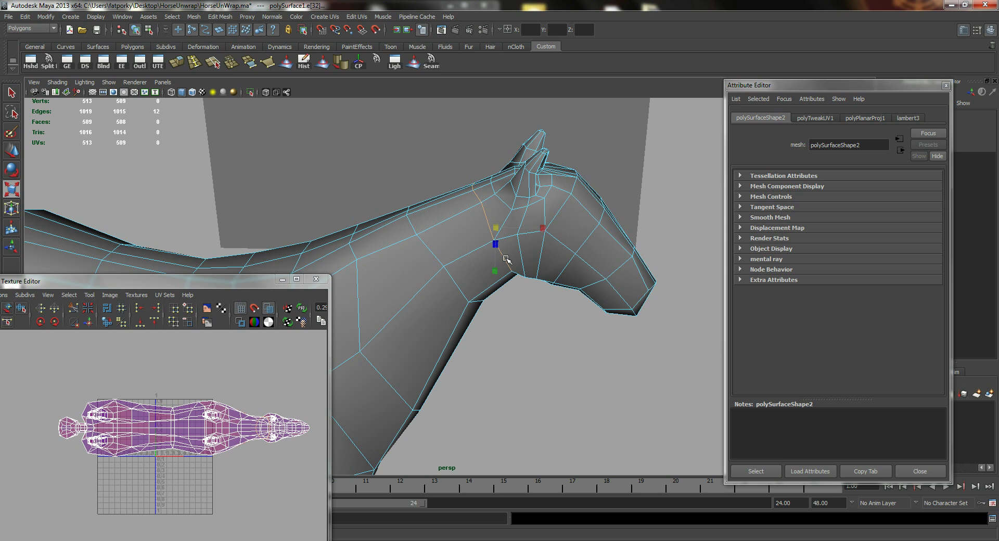
pyautogui.press('q')
pyautogui.press('f')
pyautogui.keyDown('alt'); pyautogui.moveTo(513, 280); pyautogui.dragTo(521, 260); pyautogui.keyUp('alt')
# Maximize the UV Texture Editor and cut the UVs along the selected neck edges.
pyautogui.moveTo(164, 281); pyautogui.dragTo(358, 202)
pyautogui.doubleClick(345, 206)
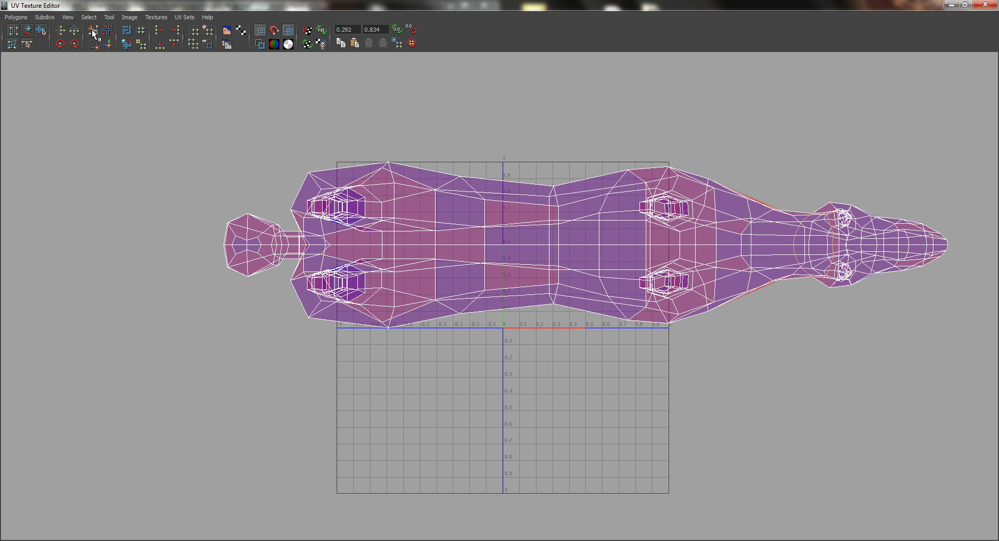
pyautogui.keyDown('alt'); pyautogui.moveTo(708, 269); pyautogui.dragTo(403, 298, button='middle'); pyautogui.keyUp('alt')
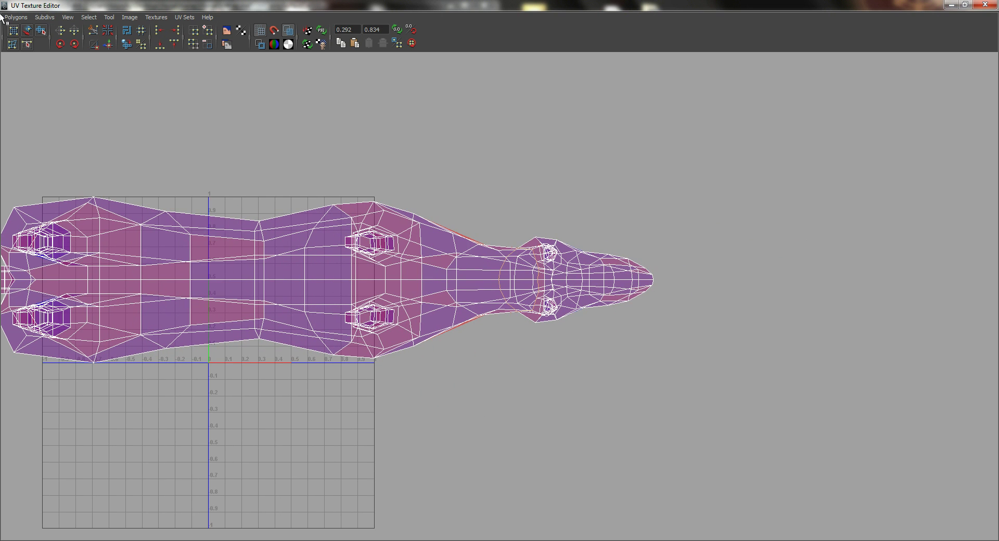
# Move the head's UV shell well clear of the body shell with the Move UV Shell Tool.
pyautogui.click(28, 31)
pyautogui.moveTo(554, 278); pyautogui.dragTo(616, 251, button='right')
pyautogui.click(620, 287)
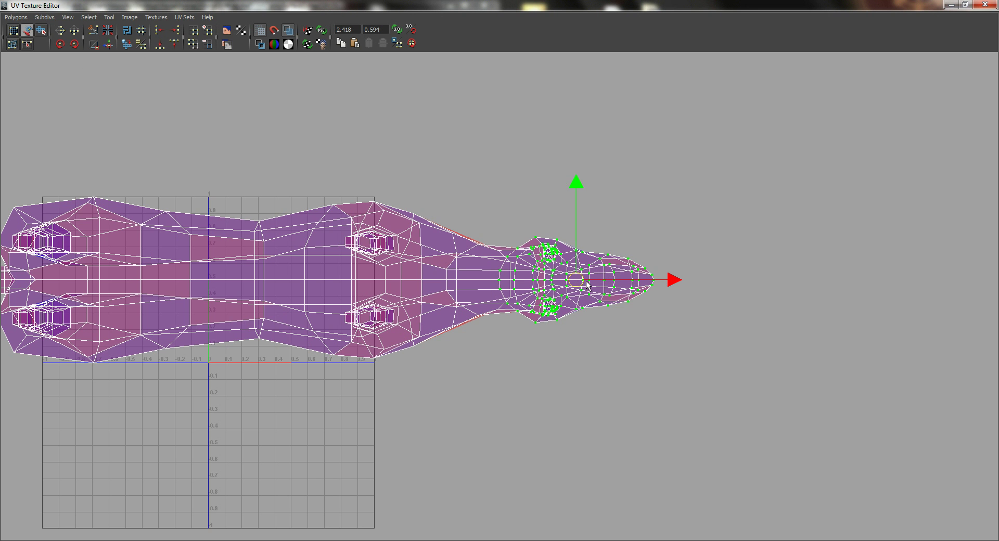
pyautogui.moveTo(589, 287); pyautogui.dragTo(791, 270)
pyautogui.keyDown('alt'); pyautogui.moveTo(772, 306); pyautogui.dragTo(639, 281, button='right'); pyautogui.keyUp('alt')
pyautogui.keyDown('alt'); pyautogui.moveTo(676, 292); pyautogui.dragTo(602, 322, button='middle'); pyautogui.keyUp('alt')
pyautogui.moveTo(674, 300); pyautogui.dragTo(760, 305)
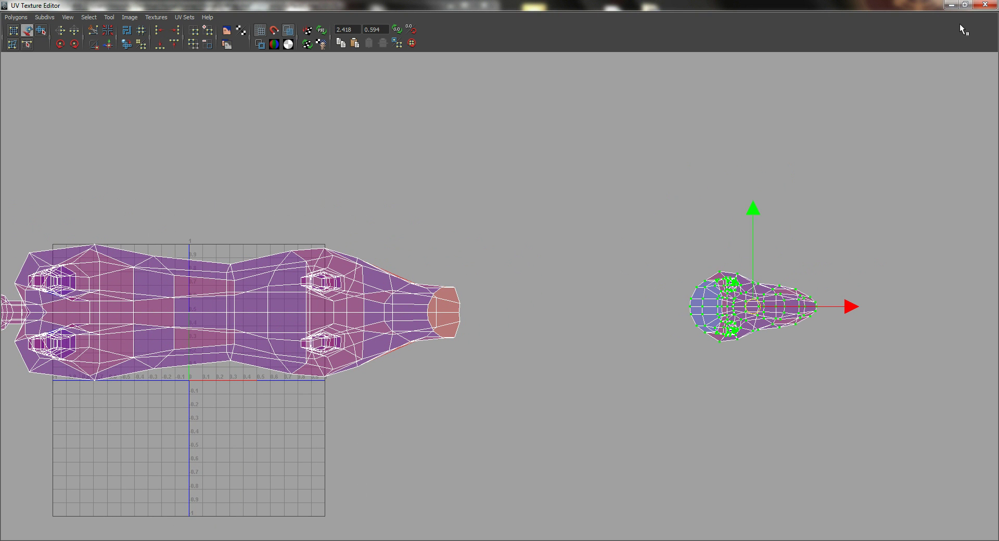
# Restore the UV Texture Editor to a small window beside the horse and select the edges around the base of the tail.
pyautogui.click(963, 6)
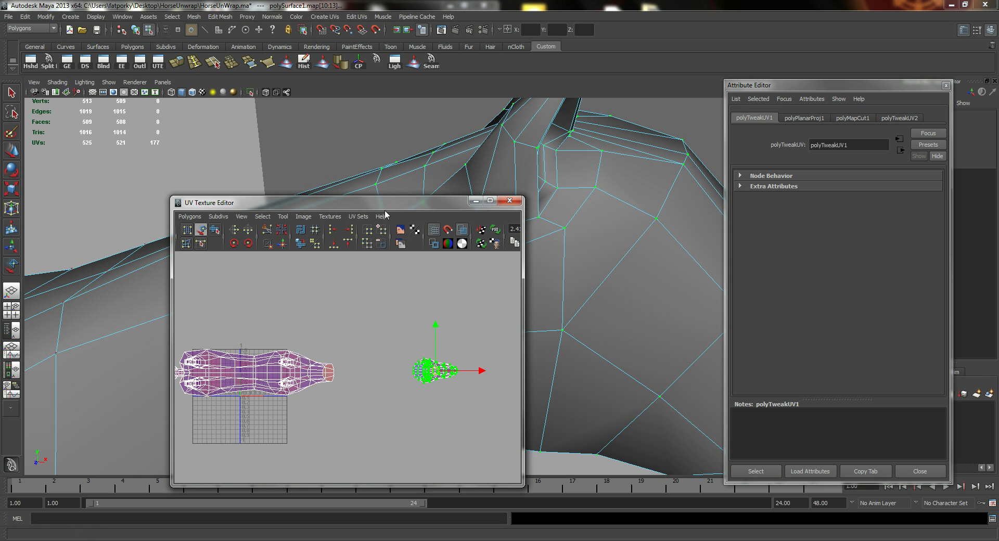
pyautogui.moveTo(376, 210); pyautogui.dragTo(718, 131)
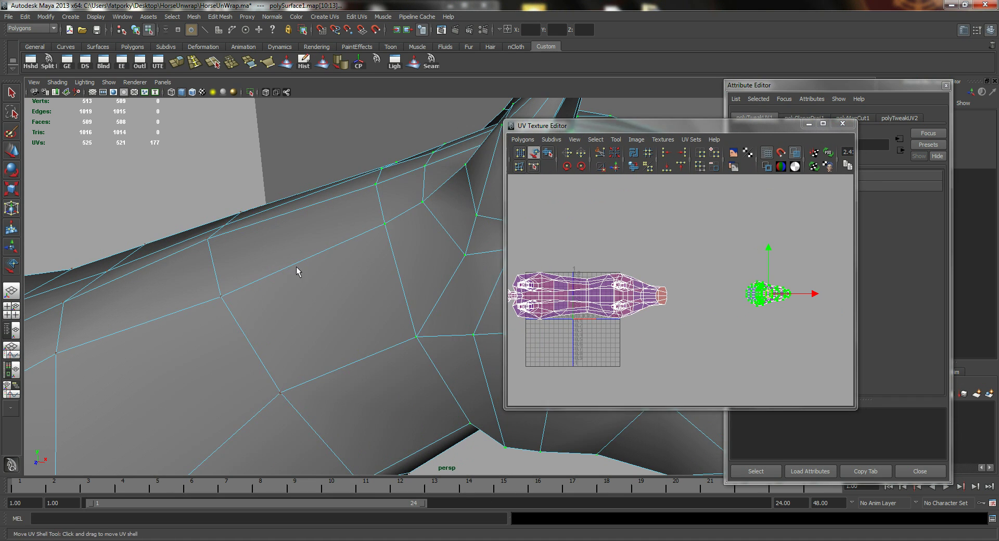
pyautogui.keyDown('alt'); pyautogui.moveTo(376, 205); pyautogui.dragTo(171, 229, button='right'); pyautogui.keyUp('alt')
pyautogui.keyDown('alt'); pyautogui.moveTo(52, 208); pyautogui.dragTo(133, 204, button='middle'); pyautogui.keyUp('alt')
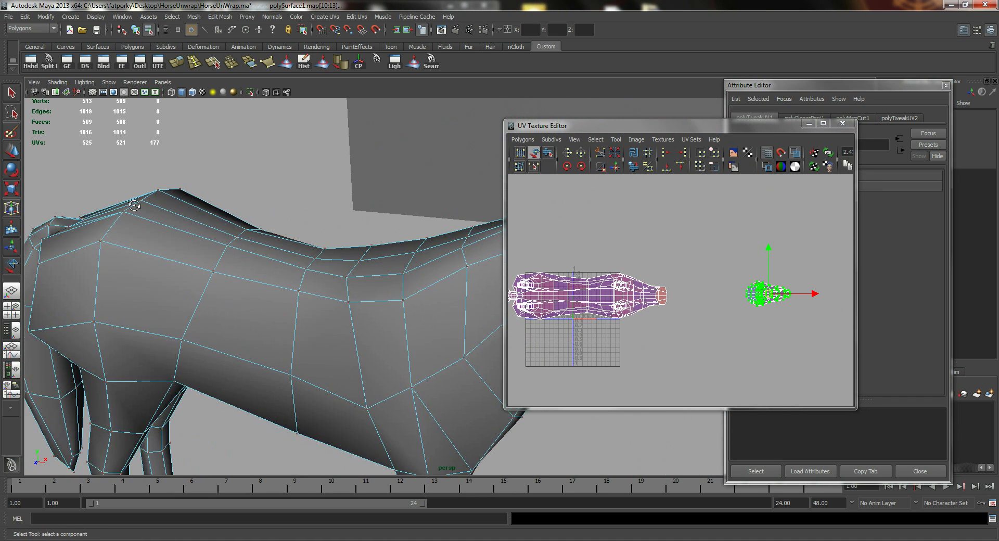
pyautogui.keyDown('alt'); pyautogui.moveTo(133, 204); pyautogui.dragTo(342, 305); pyautogui.keyUp('alt')
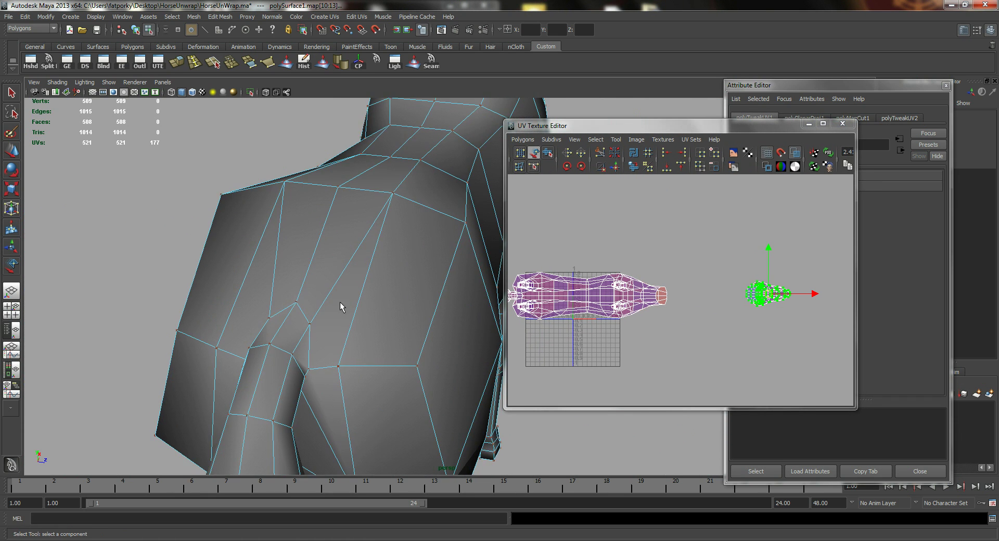
pyautogui.moveTo(343, 311); pyautogui.dragTo(343, 290, button='right')
pyautogui.click(304, 319)
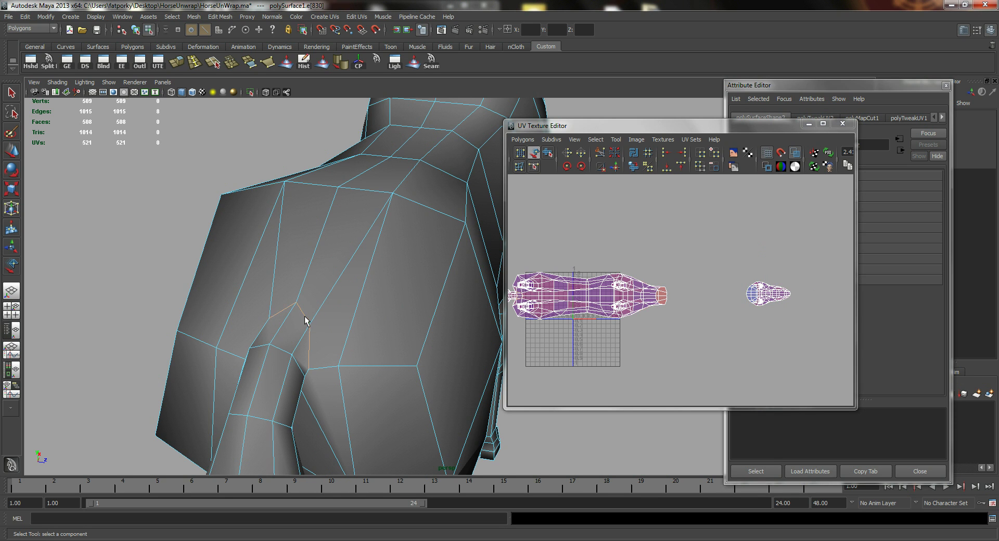
pyautogui.doubleClick(310, 353)
# Cut the UVs along the selected edges at the base of the tail.
pyautogui.scroll(-5, 332, 234)
pyautogui.keyDown('alt'); pyautogui.moveTo(332, 234); pyautogui.dragTo(439, 232); pyautogui.keyUp('alt')
pyautogui.scroll(-3, 392, 196)
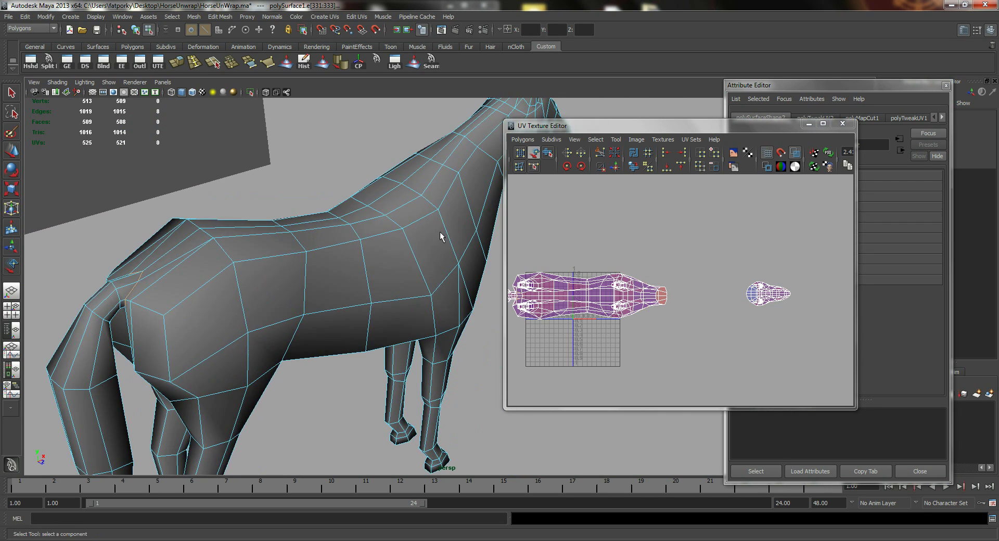
pyautogui.scroll(-3, 311, 197)
pyautogui.keyDown('alt'); pyautogui.moveTo(311, 197); pyautogui.dragTo(323, 201); pyautogui.keyUp('alt')
pyautogui.keyDown('alt'); pyautogui.moveTo(342, 221); pyautogui.dragTo(340, 240); pyautogui.keyUp('alt')
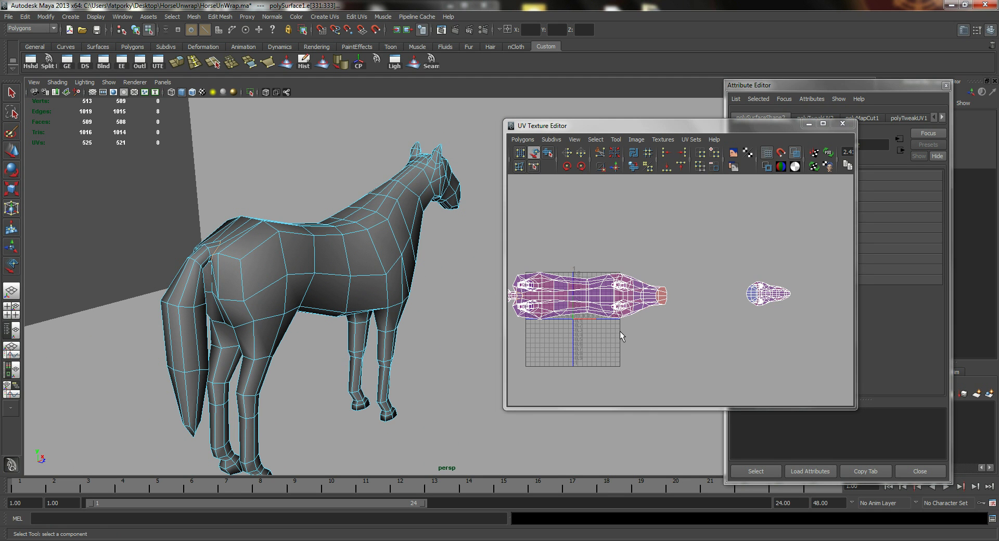
pyautogui.keyDown('alt'); pyautogui.moveTo(622, 335); pyautogui.dragTo(677, 321, button='middle'); pyautogui.keyUp('alt')
pyautogui.keyDown('alt'); pyautogui.moveTo(245, 242); pyautogui.dragTo(239, 208); pyautogui.keyUp('alt')
pyautogui.keyDown('alt'); pyautogui.moveTo(239, 208); pyautogui.dragTo(393, 231, button='right'); pyautogui.keyUp('alt')
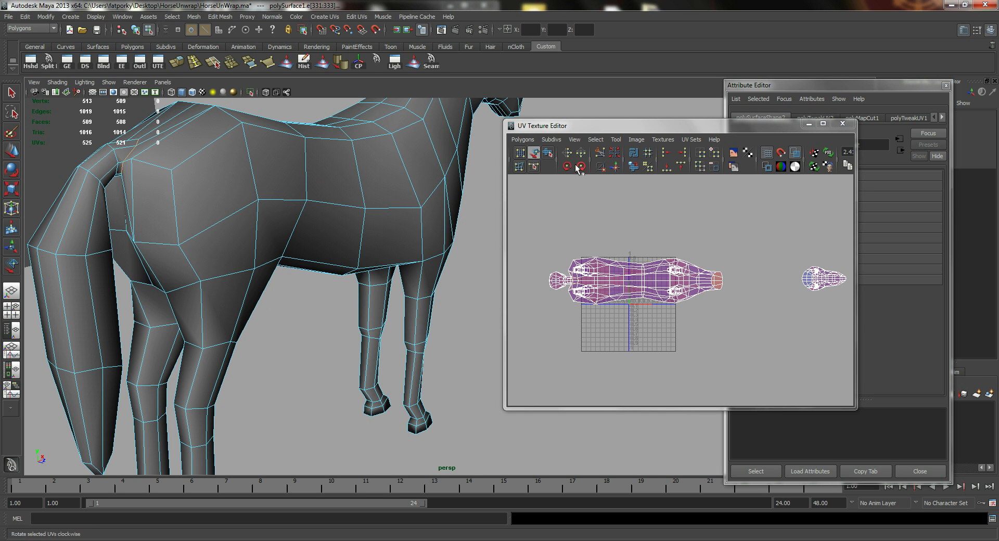
pyautogui.click(601, 154)
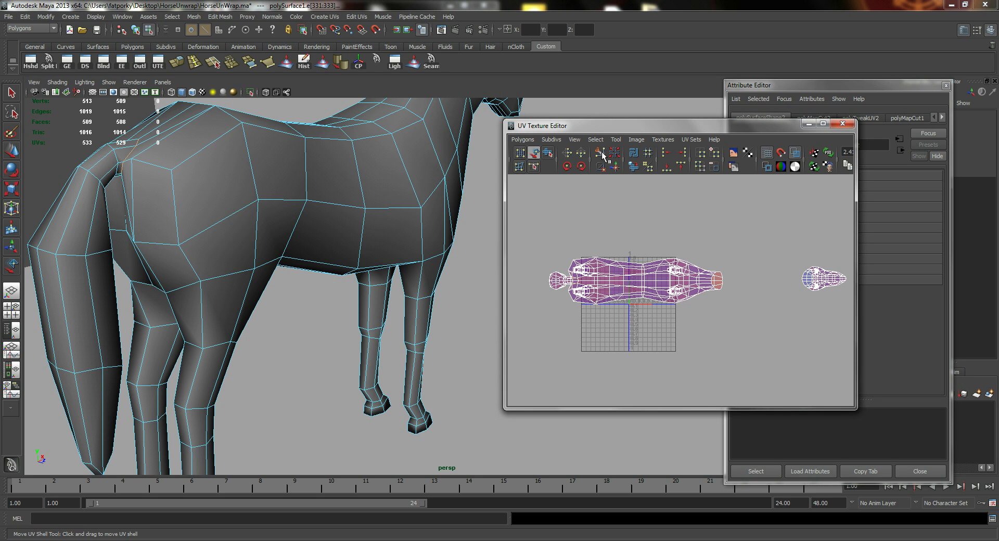
# Move the tail's UV shell away from the rear end of the body shell.
pyautogui.moveTo(565, 278); pyautogui.dragTo(601, 280, button='right')
pyautogui.click(561, 280)
pyautogui.moveTo(561, 280); pyautogui.dragTo(536, 279)
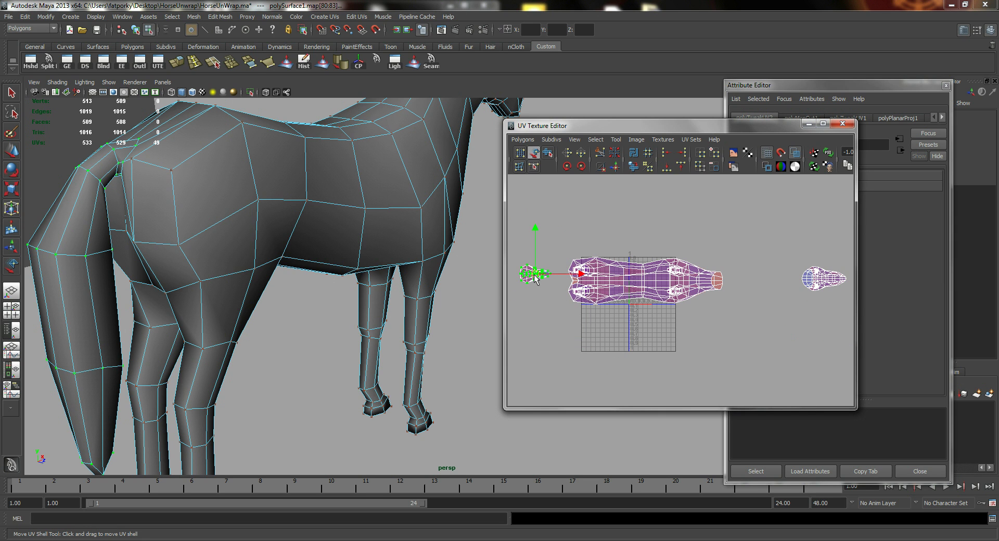
# Select the edges across the outer side and front of one front leg where it joins the body.
pyautogui.moveTo(257, 230)
pyautogui.keyDown('alt'); pyautogui.mouseDown()
pyautogui.moveTo(168, 178)
pyautogui.moveTo(251, 218)
pyautogui.mouseUp(); pyautogui.keyUp('alt')
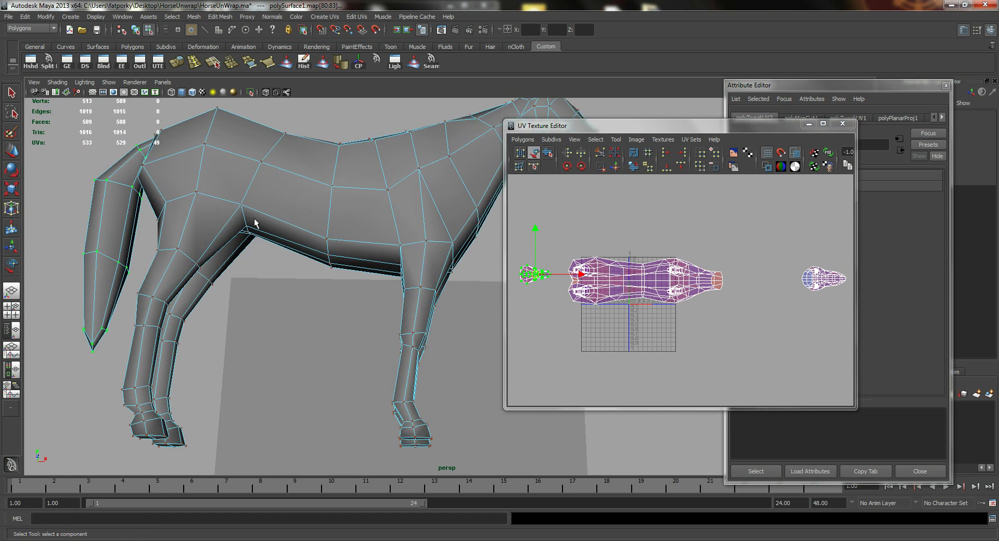
pyautogui.keyDown('alt'); pyautogui.moveTo(291, 221); pyautogui.dragTo(192, 199, button='middle'); pyautogui.keyUp('alt')
pyautogui.keyDown('alt'); pyautogui.moveTo(192, 199); pyautogui.dragTo(320, 232, button='right'); pyautogui.keyUp('alt')
pyautogui.moveTo(275, 178); pyautogui.dragTo(274, 165, button='right')
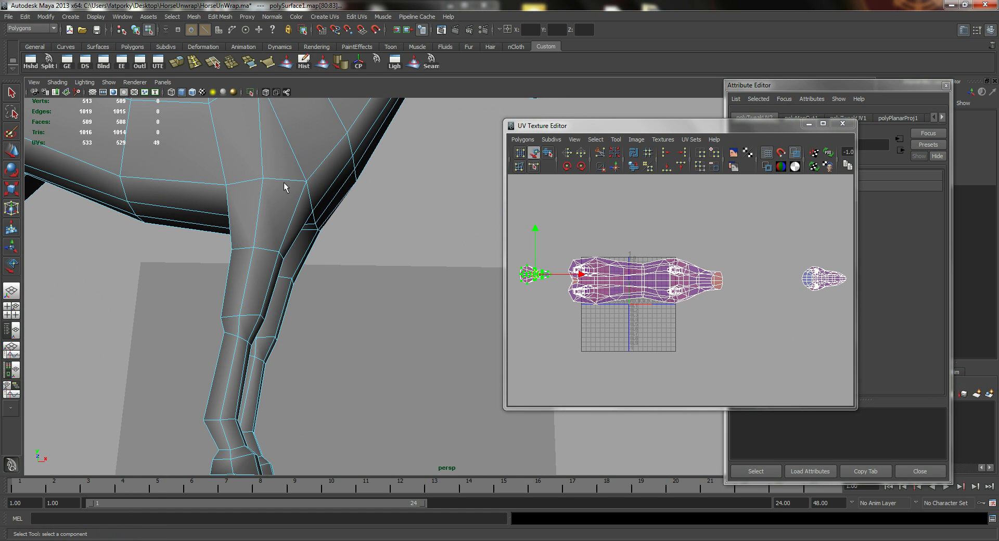
pyautogui.click(281, 181)
pyautogui.keyDown('alt'); pyautogui.moveTo(282, 181); pyautogui.dragTo(387, 223); pyautogui.keyUp('alt')
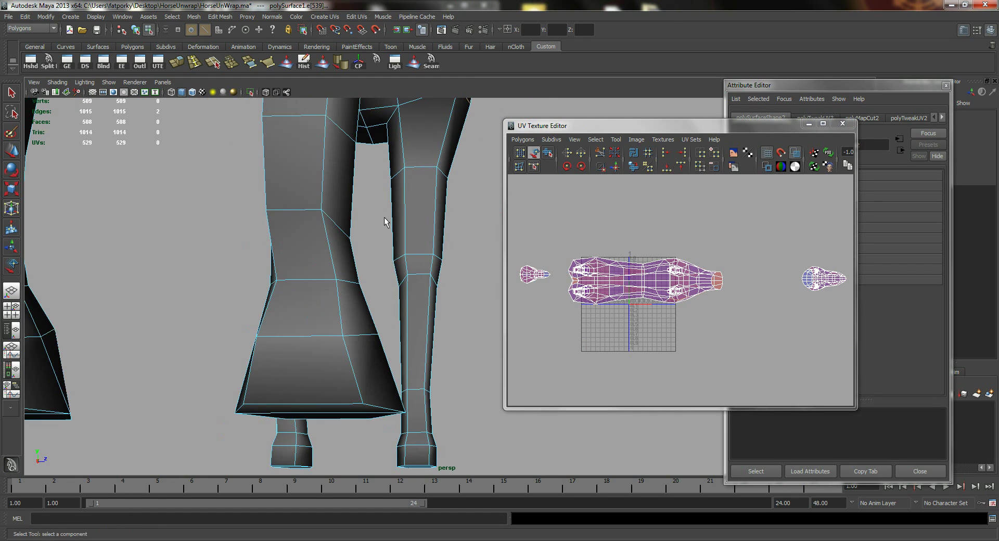
pyautogui.keyDown('alt'); pyautogui.moveTo(411, 159); pyautogui.dragTo(374, 206, button='middle'); pyautogui.keyUp('alt')
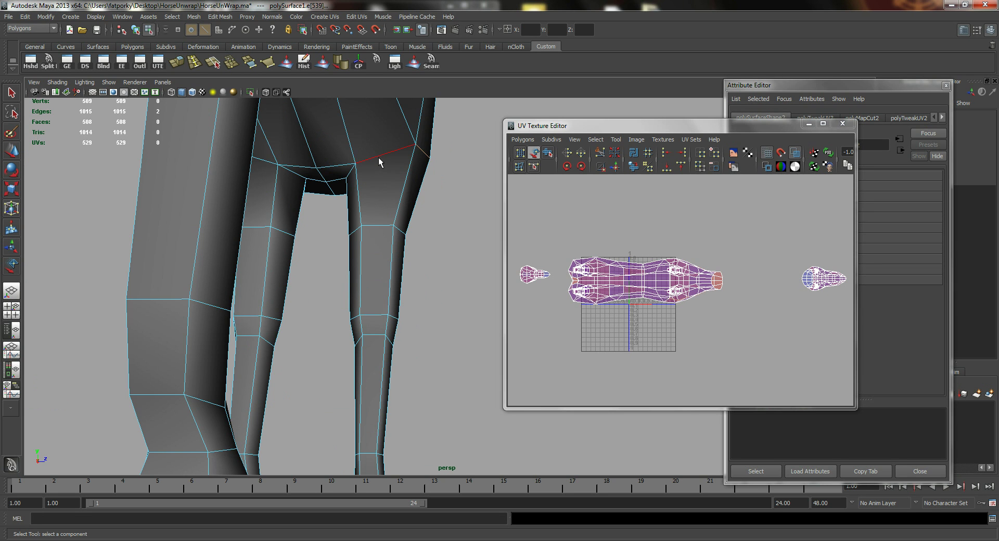
pyautogui.keyDown('shift'); pyautogui.click(378, 158); pyautogui.keyUp('shift')
# Add the remaining edges around the inner side of the first front leg to the selection where it joins the body.
pyautogui.keyDown('alt'); pyautogui.moveTo(325, 178); pyautogui.dragTo(397, 145); pyautogui.keyUp('alt')
pyautogui.keyDown('alt'); pyautogui.moveTo(397, 146); pyautogui.dragTo(323, 217, button='middle'); pyautogui.keyUp('alt')
pyautogui.keyDown('alt'); pyautogui.moveTo(323, 216); pyautogui.dragTo(300, 175); pyautogui.keyUp('alt')
pyautogui.keyDown('alt'); pyautogui.moveTo(300, 175); pyautogui.dragTo(377, 111, button='right'); pyautogui.keyUp('alt')
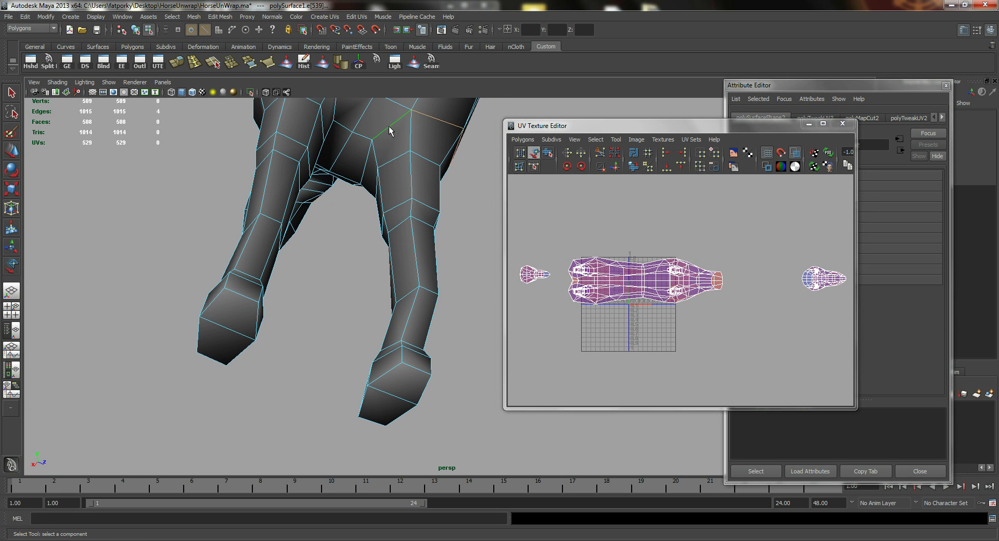
pyautogui.keyDown('shift'); pyautogui.click(389, 126); pyautogui.keyUp('shift')
pyautogui.keyDown('alt'); pyautogui.moveTo(388, 126); pyautogui.dragTo(333, 156); pyautogui.keyUp('alt')
# Minimize the UV Texture Editor, close the Attribute Editor, and add the edges around the top of the other front leg to the selection.
pyautogui.click(809, 123)
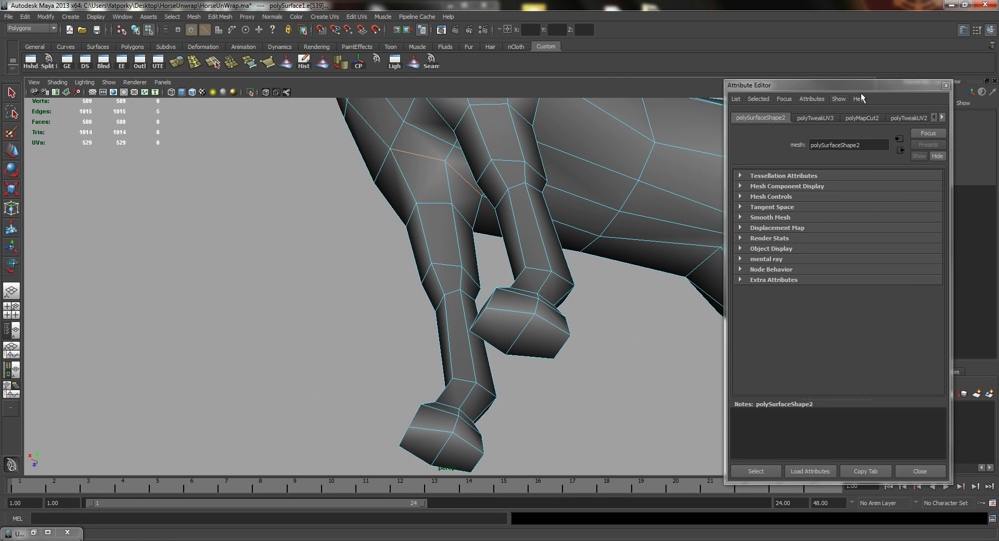
pyautogui.click(946, 86)
pyautogui.keyDown('alt'); pyautogui.moveTo(324, 207); pyautogui.dragTo(457, 240); pyautogui.keyUp('alt')
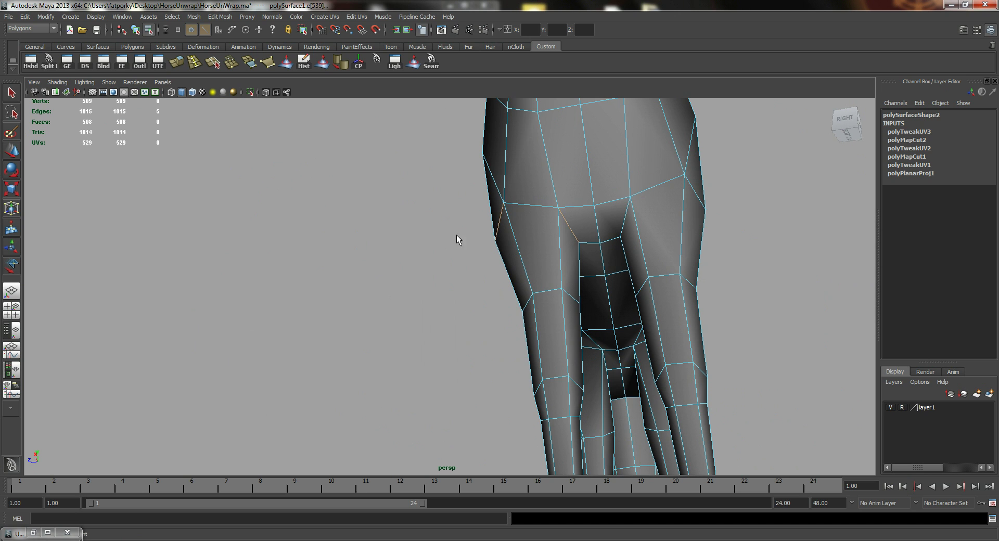
pyautogui.keyDown('shift'); pyautogui.click(644, 190); pyautogui.keyUp('shift')
pyautogui.keyDown('shift'); pyautogui.click(697, 196); pyautogui.keyUp('shift')
# Add the edges across the outer side of one hind leg to the selection where it joins the body.
pyautogui.keyDown('alt'); pyautogui.moveTo(697, 196); pyautogui.dragTo(191, 227); pyautogui.keyUp('alt')
pyautogui.keyDown('alt'); pyautogui.moveTo(304, 258); pyautogui.dragTo(310, 337, button='middle'); pyautogui.keyUp('alt')
pyautogui.keyDown('alt'); pyautogui.moveTo(366, 229); pyautogui.dragTo(238, 171, button='right'); pyautogui.keyUp('alt')
pyautogui.keyDown('alt'); pyautogui.moveTo(237, 171); pyautogui.dragTo(252, 200); pyautogui.keyUp('alt')
pyautogui.keyDown('alt'); pyautogui.moveTo(252, 200); pyautogui.dragTo(291, 192, button='right'); pyautogui.keyUp('alt')
pyautogui.keyDown('alt'); pyautogui.moveTo(292, 192); pyautogui.dragTo(318, 259, button='middle'); pyautogui.keyUp('alt')
pyautogui.keyDown('alt'); pyautogui.moveTo(317, 259); pyautogui.dragTo(312, 261); pyautogui.keyUp('alt')
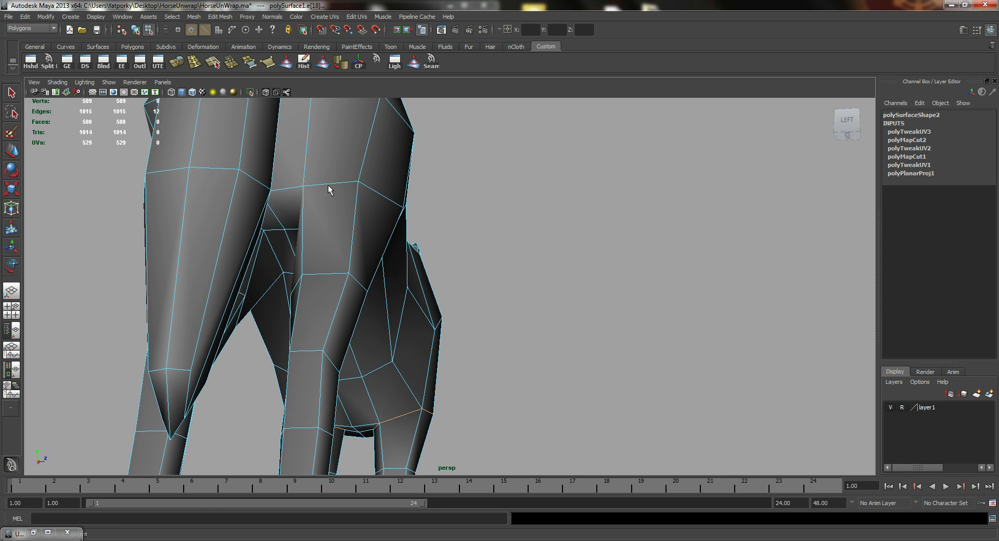
pyautogui.keyDown('shift'); pyautogui.click(364, 186); pyautogui.keyUp('shift')
pyautogui.keyDown('alt'); pyautogui.moveTo(364, 186); pyautogui.dragTo(312, 208, button='right'); pyautogui.keyUp('alt')
pyautogui.keyDown('alt'); pyautogui.moveTo(312, 208); pyautogui.dragTo(244, 200); pyautogui.keyUp('alt')
pyautogui.keyDown('shift'); pyautogui.click(407, 233); pyautogui.keyUp('shift')
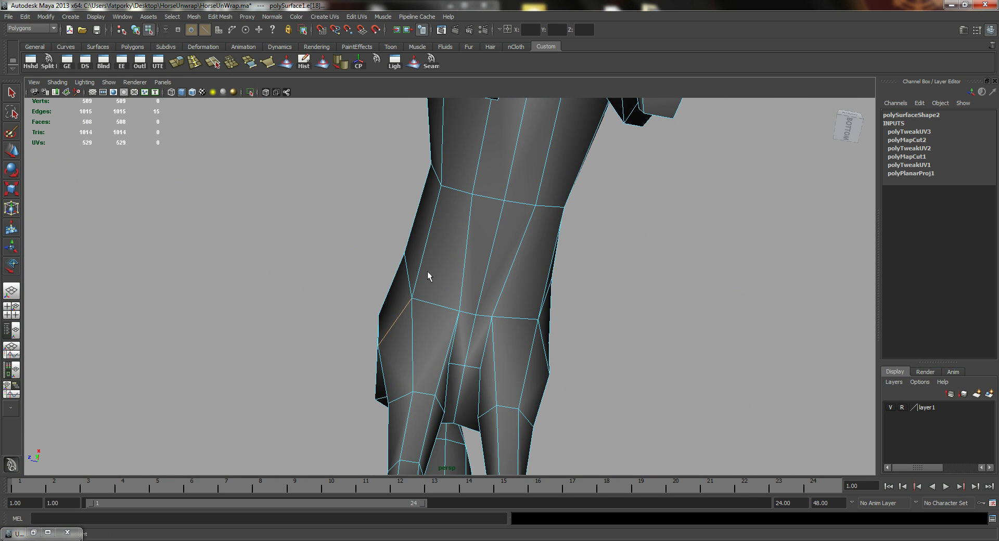
# Add the edges across the front and inner sides of both hind legs to complete the loops around the leg tops.
pyautogui.keyDown('shift'); pyautogui.click(435, 304); pyautogui.keyUp('shift')
pyautogui.keyDown('shift'); pyautogui.click(525, 317); pyautogui.keyUp('shift')
pyautogui.keyDown('alt'); pyautogui.moveTo(524, 317); pyautogui.dragTo(477, 356); pyautogui.keyUp('alt')
pyautogui.keyDown('shift'); pyautogui.click(478, 354); pyautogui.keyUp('shift')
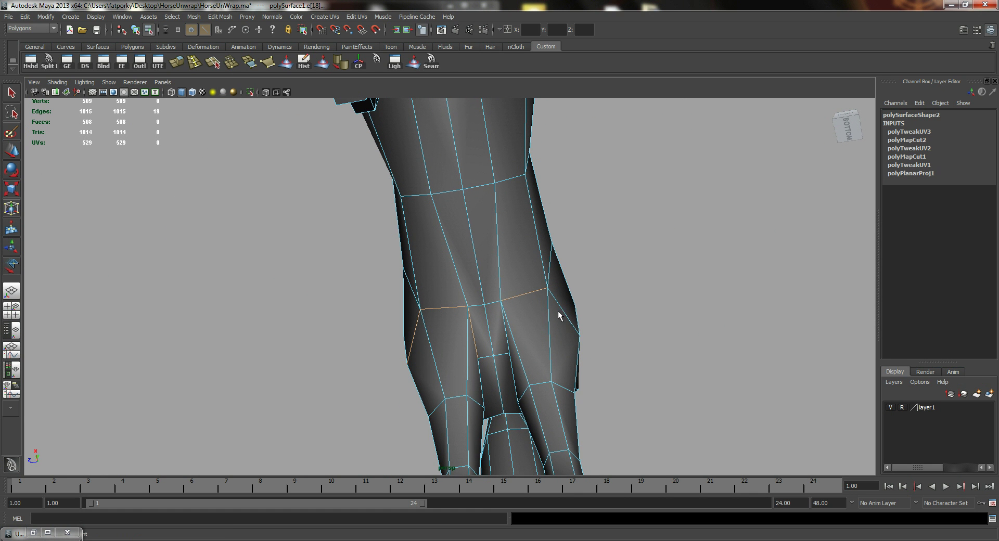
pyautogui.keyDown('alt'); pyautogui.moveTo(542, 359); pyautogui.dragTo(494, 251); pyautogui.keyUp('alt')
pyautogui.keyDown('shift'); pyautogui.click(322, 210); pyautogui.keyUp('shift')
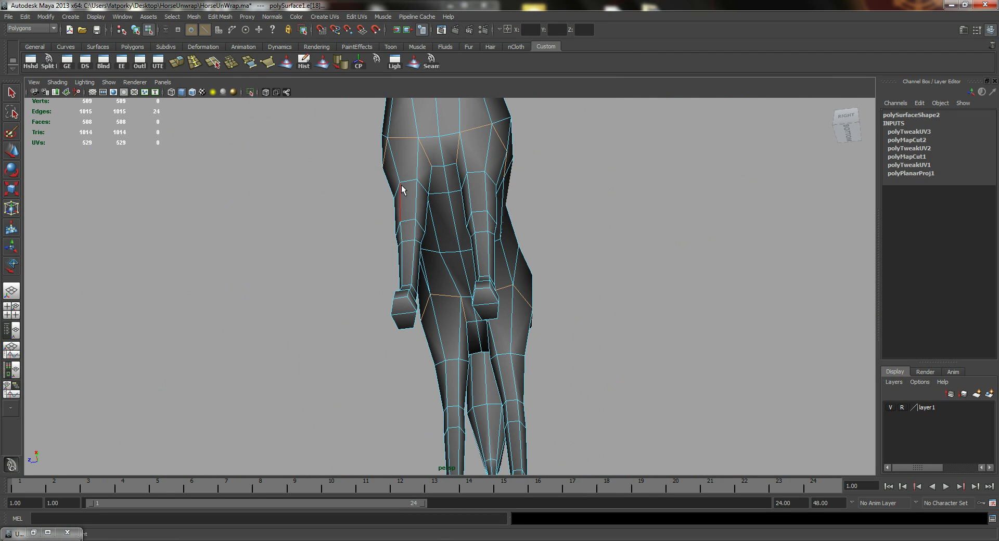
# Bring back the UV Texture Editor and cut the UVs along the selected edges around all four legs.
pyautogui.click(158, 61)
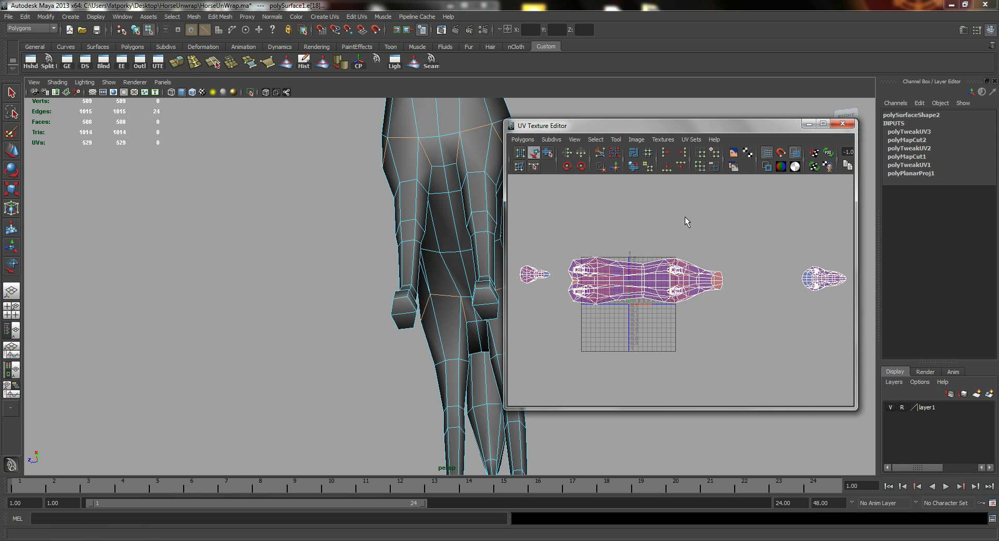
pyautogui.click(601, 154)
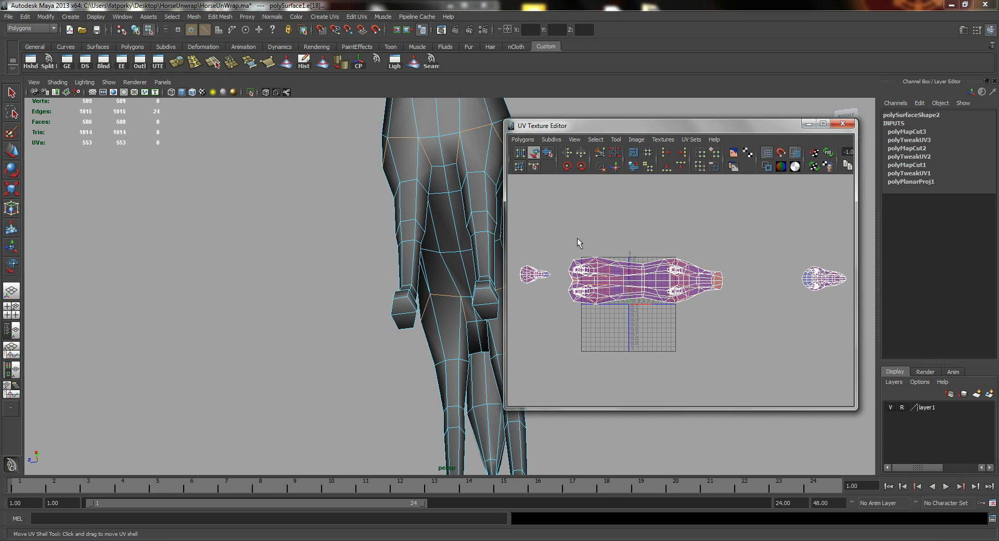
# Move the body's UV shell down, clear of the four leg shells and below the UV grid.
pyautogui.moveTo(624, 278); pyautogui.dragTo(657, 280, button='right')
pyautogui.click(637, 284)
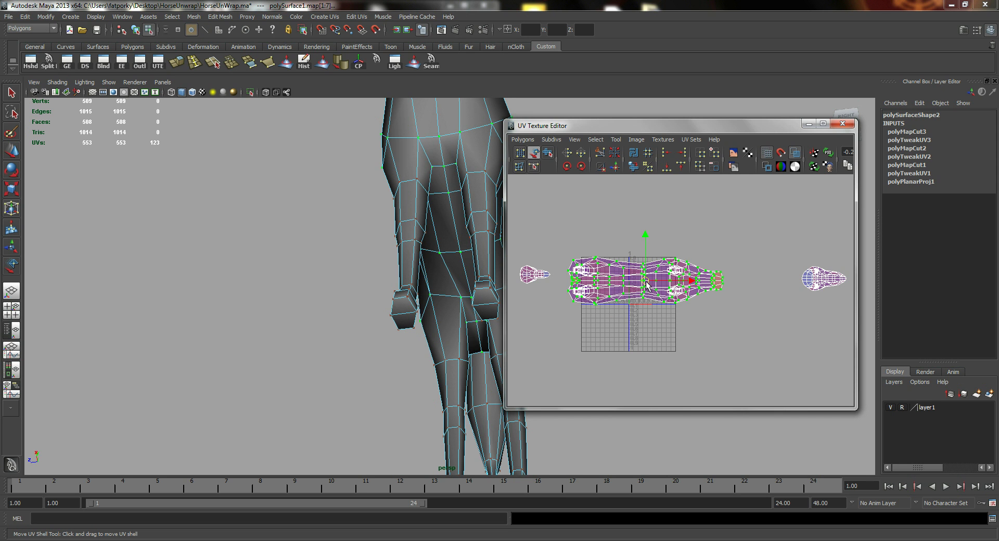
pyautogui.moveTo(646, 285); pyautogui.dragTo(647, 357)
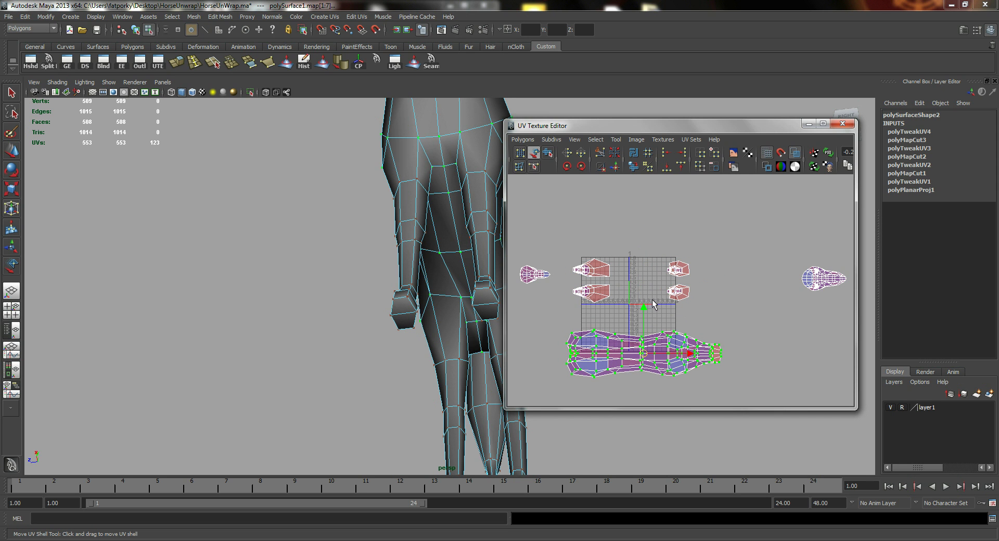
pyautogui.keyDown('alt'); pyautogui.moveTo(653, 304); pyautogui.dragTo(655, 240, button='middle'); pyautogui.keyUp('alt')
pyautogui.keyDown('alt'); pyautogui.moveTo(649, 284); pyautogui.dragTo(650, 261, button='middle'); pyautogui.keyUp('alt')
pyautogui.moveTo(649, 264); pyautogui.dragTo(659, 319)
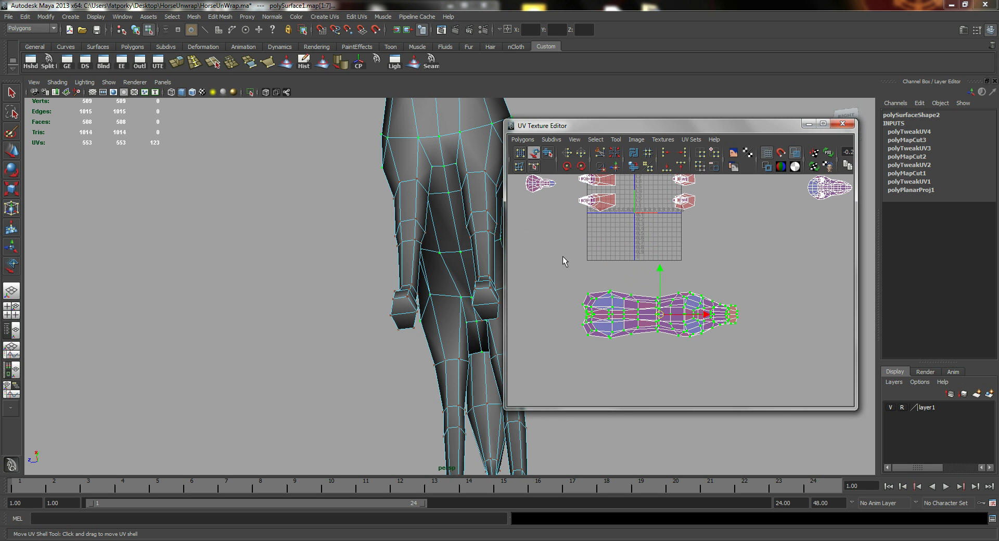
# Select the body shell's faces and examine which part of the horse they cover in the 3D view.
pyautogui.keyDown('alt'); pyautogui.moveTo(401, 164); pyautogui.dragTo(385, 209); pyautogui.keyUp('alt')
pyautogui.keyDown('alt'); pyautogui.moveTo(385, 209); pyautogui.dragTo(291, 178, button='middle'); pyautogui.keyUp('alt')
pyautogui.moveTo(644, 304); pyautogui.dragTo(644, 331, button='right')
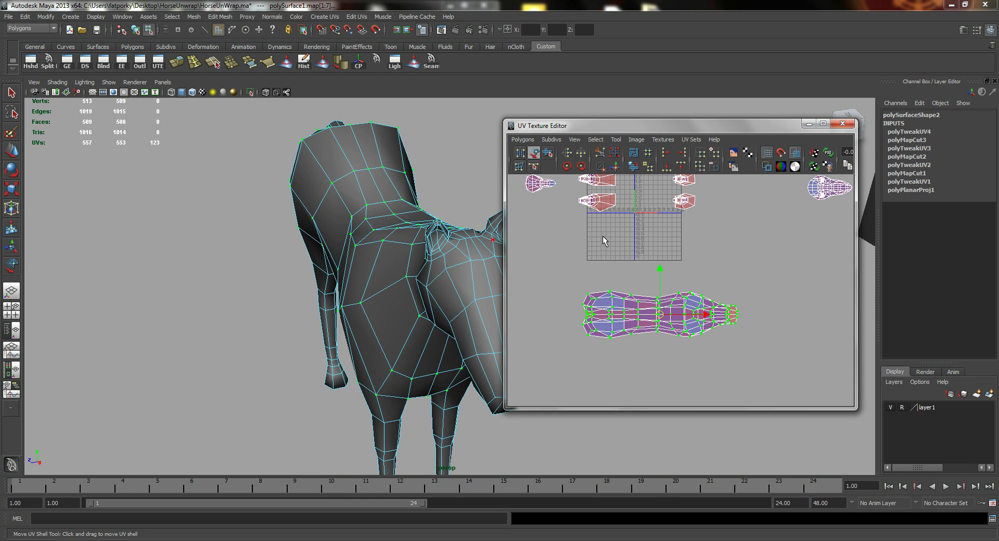
pyautogui.click(535, 155)
pyautogui.moveTo(658, 324); pyautogui.dragTo(647, 347, button='right')
pyautogui.press('q')
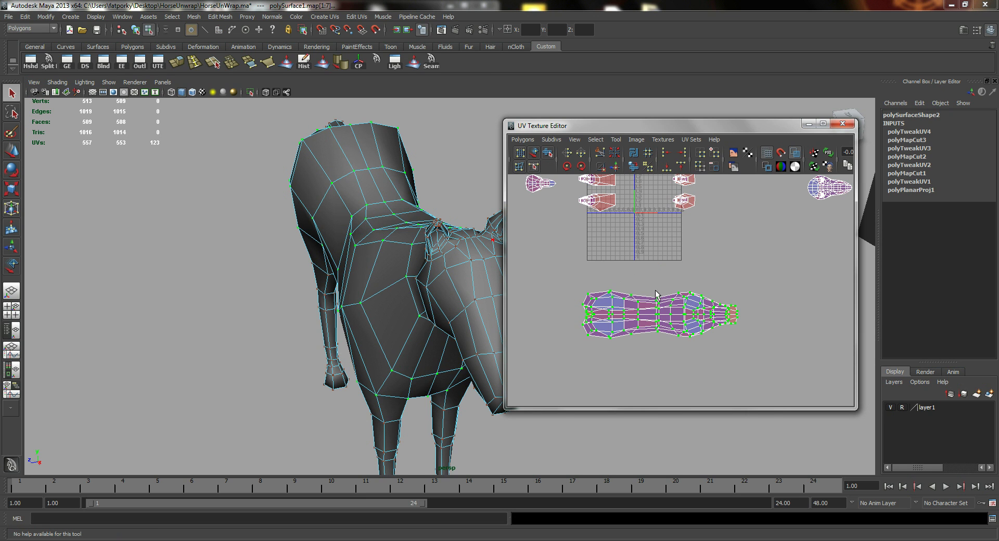
pyautogui.moveTo(651, 267); pyautogui.dragTo(624, 312, button='right')
pyautogui.moveTo(775, 370); pyautogui.dragTo(775, 370)
pyautogui.keyDown('alt'); pyautogui.moveTo(364, 221); pyautogui.dragTo(410, 230); pyautogui.keyUp('alt')
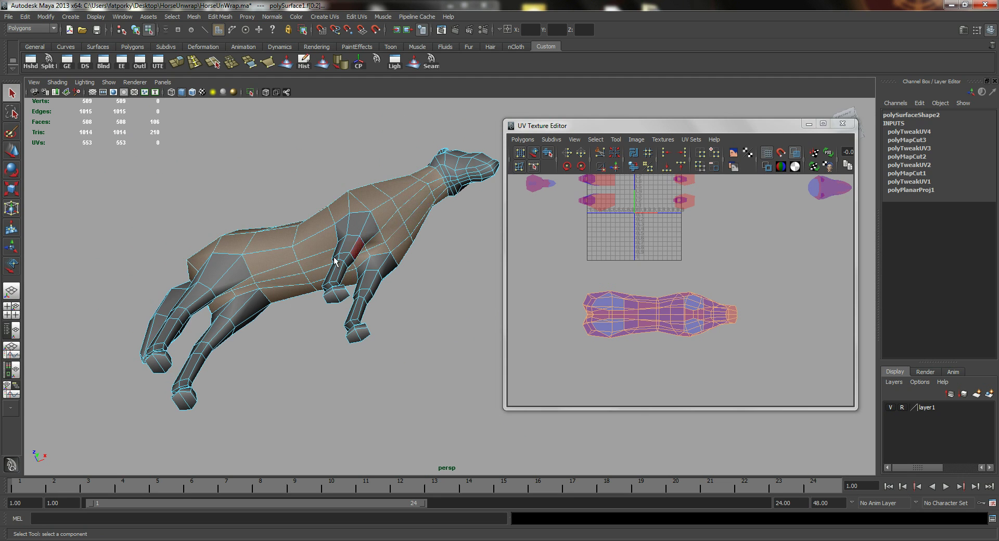
pyautogui.keyDown('alt'); pyautogui.moveTo(237, 271); pyautogui.dragTo(320, 215); pyautogui.keyUp('alt')
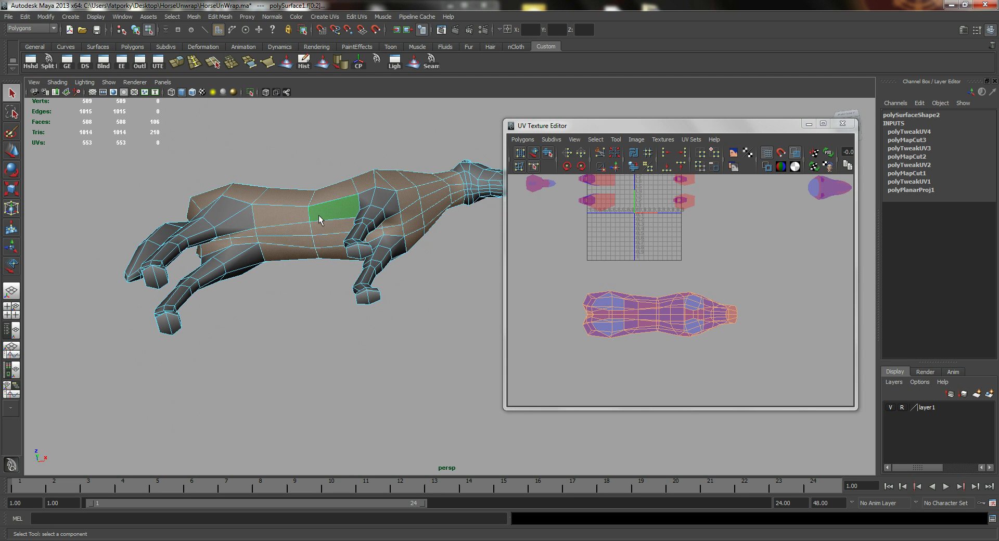
pyautogui.moveTo(320, 216); pyautogui.dragTo(319, 194, button='right')
pyautogui.doubleClick(325, 235)
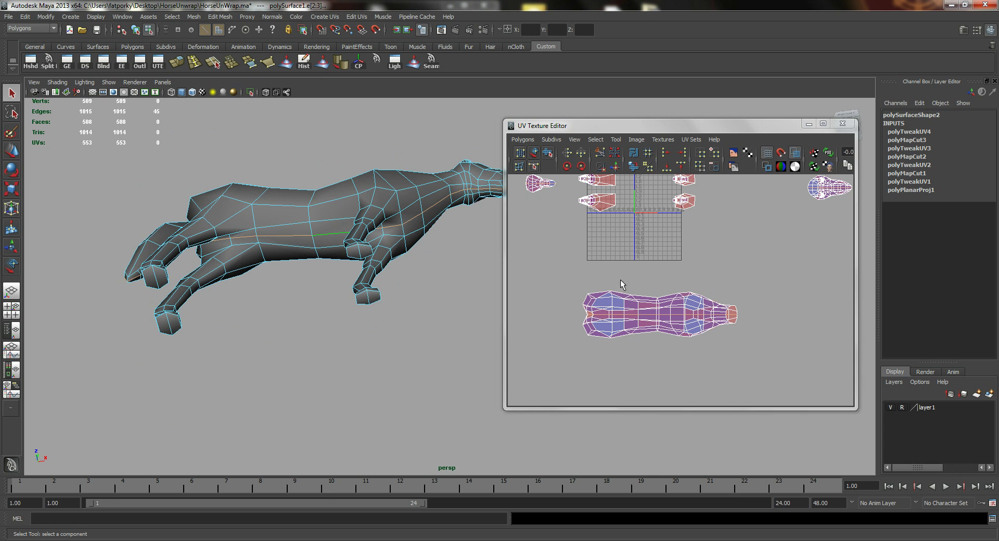
pyautogui.keyDown('alt'); pyautogui.moveTo(422, 194); pyautogui.dragTo(334, 210, button='middle'); pyautogui.keyUp('alt')
pyautogui.click(654, 361)
# Select the centre edge loop running from below the tail between the hind legs along the belly and cut the UVs along it.
pyautogui.keyDown('alt'); pyautogui.moveTo(314, 226); pyautogui.dragTo(262, 228); pyautogui.keyUp('alt')
pyautogui.keyDown('alt'); pyautogui.moveTo(271, 231); pyautogui.dragTo(400, 255, button='right'); pyautogui.keyUp('alt')
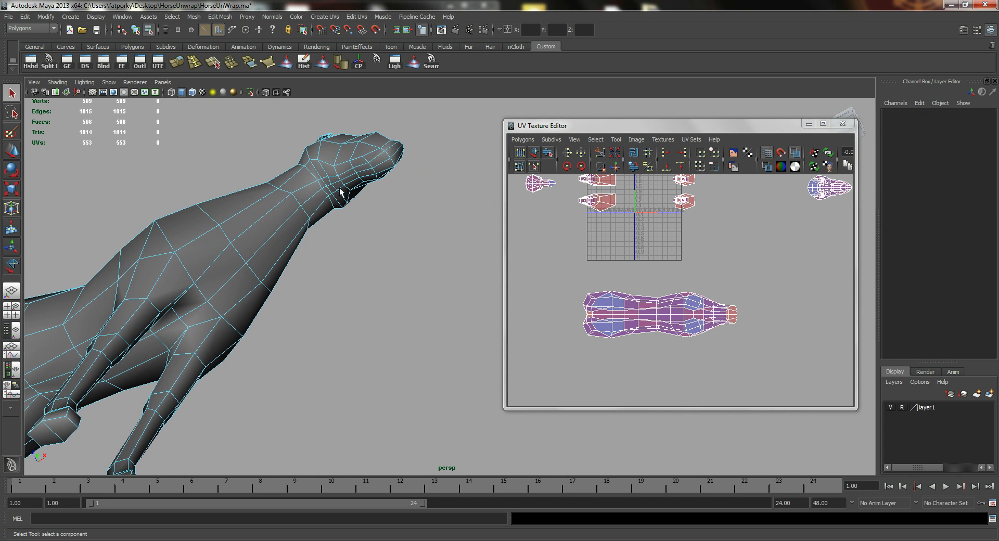
pyautogui.click(311, 193)
pyautogui.keyDown('alt'); pyautogui.moveTo(333, 202); pyautogui.dragTo(241, 160); pyautogui.keyUp('alt')
pyautogui.keyDown('alt'); pyautogui.moveTo(240, 160); pyautogui.dragTo(288, 274, button='middle'); pyautogui.keyUp('alt')
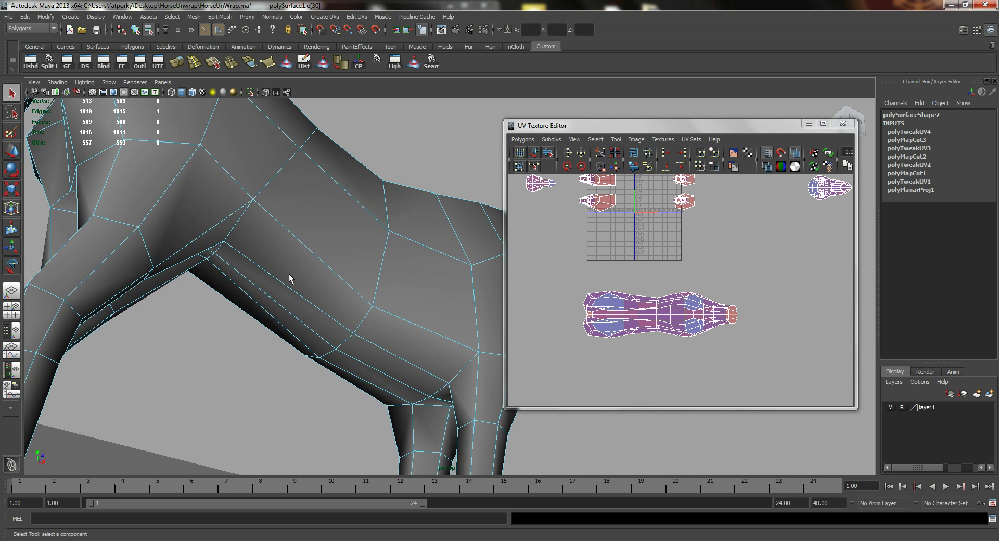
pyautogui.keyDown('alt'); pyautogui.moveTo(289, 275); pyautogui.dragTo(256, 211); pyautogui.keyUp('alt')
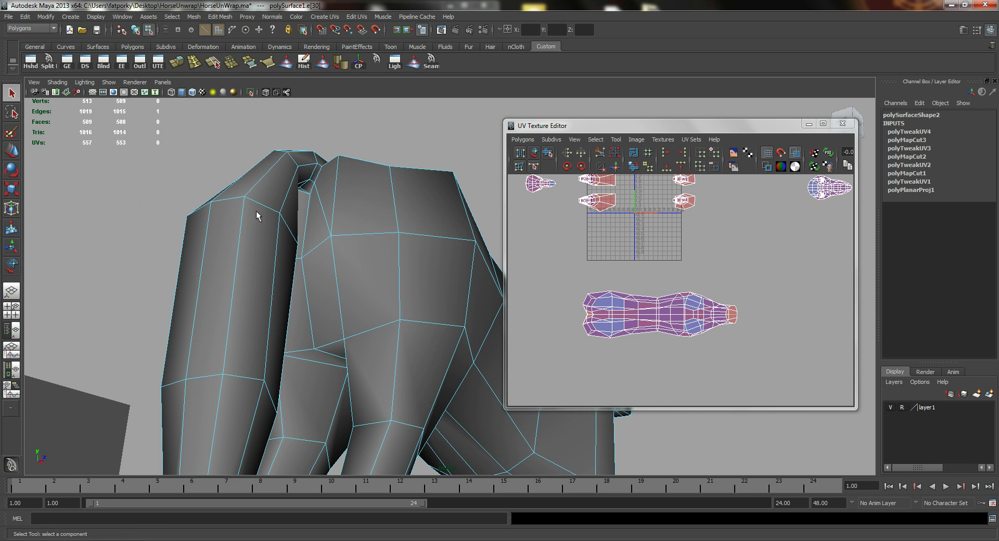
pyautogui.doubleClick(306, 227)
pyautogui.click(602, 153)
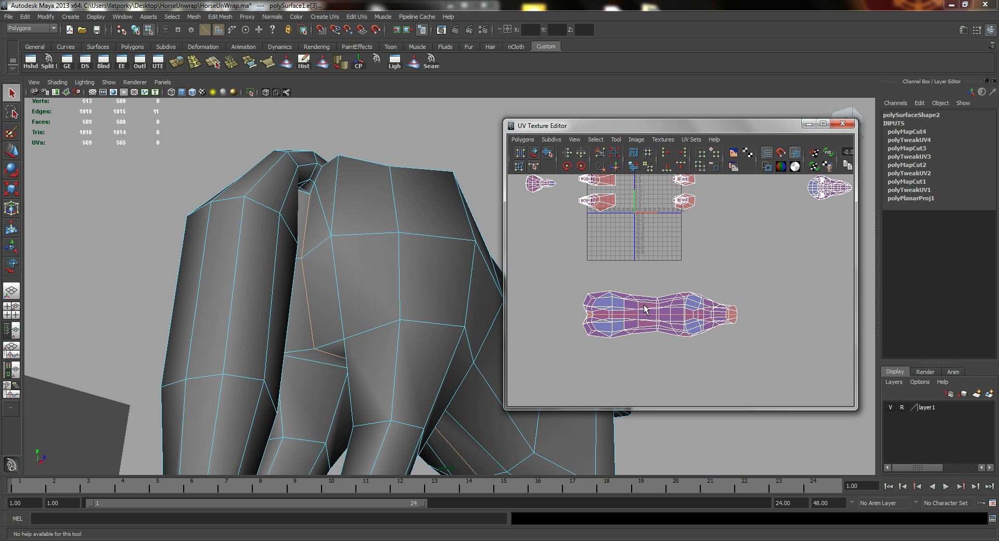
# Reposition the UV Texture Editor higher beside the horse and stretch it to nearly the full screen height.
pyautogui.keyDown('alt'); pyautogui.moveTo(626, 308); pyautogui.dragTo(663, 295, button='middle'); pyautogui.keyUp('alt')
pyautogui.keyDown('alt'); pyautogui.moveTo(368, 224); pyautogui.dragTo(296, 244); pyautogui.keyUp('alt')
pyautogui.keyDown('alt'); pyautogui.moveTo(368, 263); pyautogui.dragTo(307, 204, button='middle'); pyautogui.keyUp('alt')
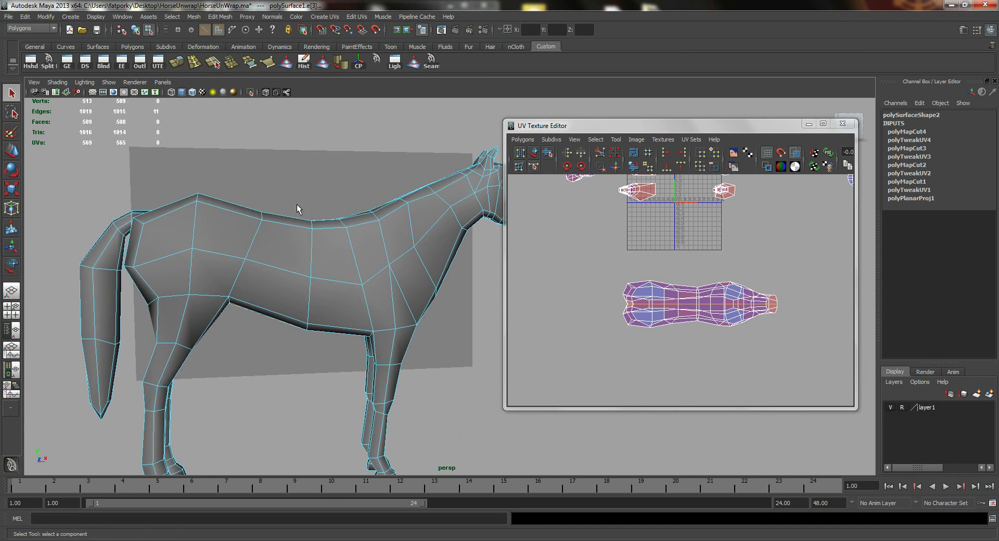
pyautogui.keyDown('alt'); pyautogui.moveTo(297, 204); pyautogui.dragTo(324, 214); pyautogui.keyUp('alt')
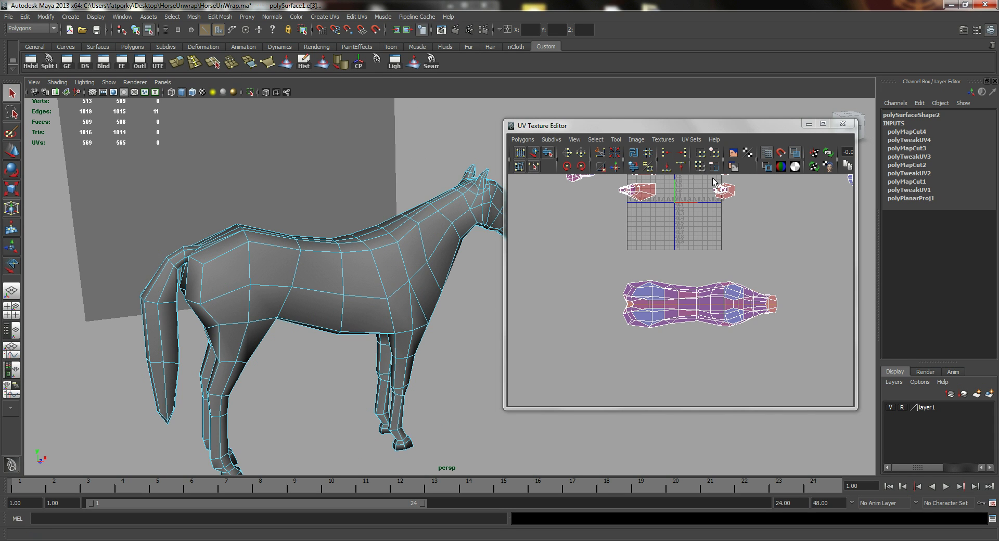
pyautogui.moveTo(708, 130); pyautogui.dragTo(735, 32)
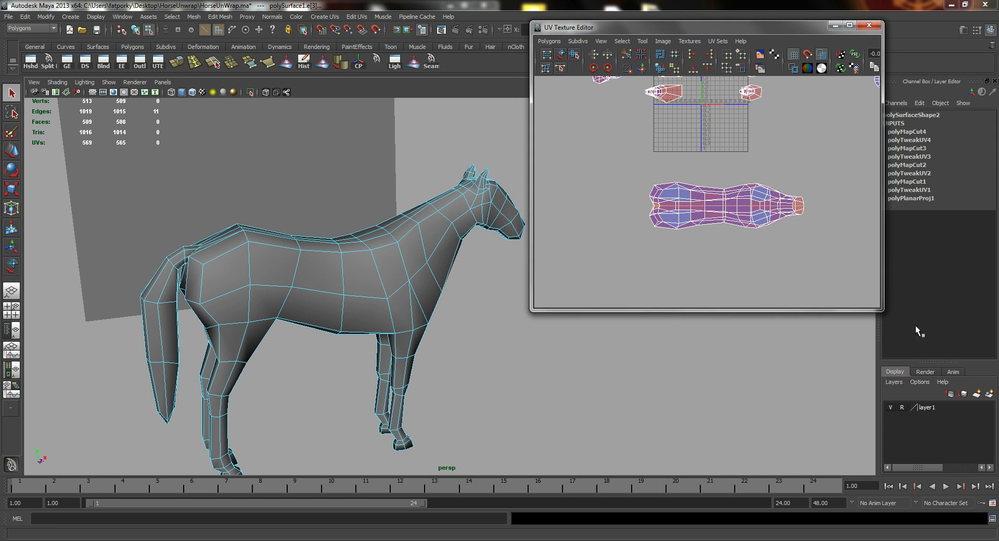
pyautogui.moveTo(871, 309); pyautogui.dragTo(892, 532)
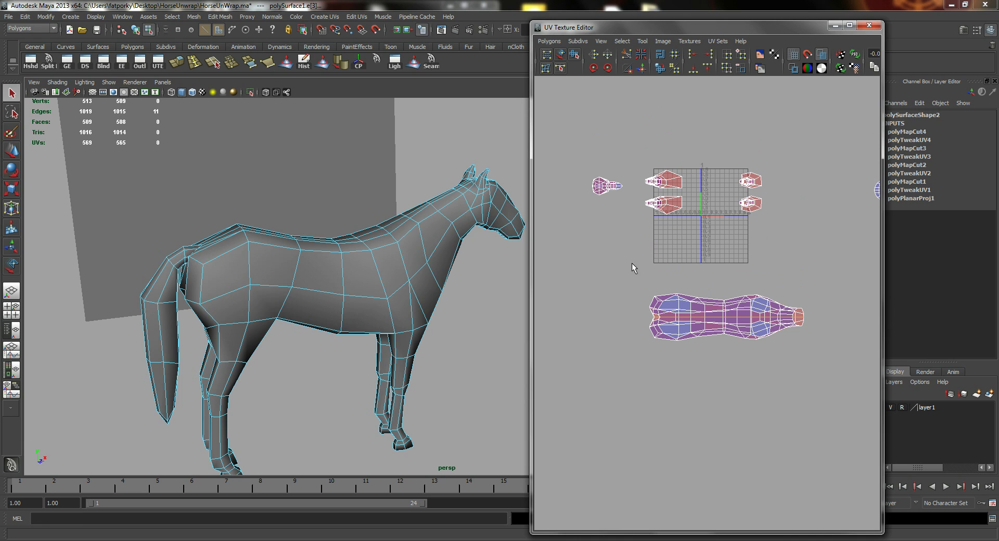
pyautogui.keyDown('alt'); pyautogui.moveTo(378, 217); pyautogui.dragTo(322, 197); pyautogui.keyUp('alt')
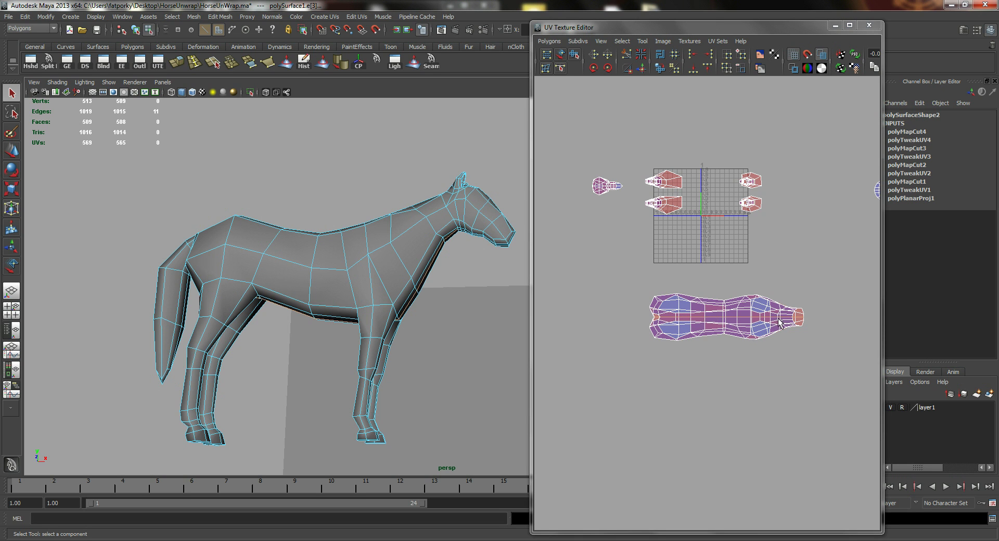
# Select all UVs of the body shell and open the Unfold options, placed clear of the shell.
pyautogui.moveTo(716, 316); pyautogui.dragTo(740, 318, button='right')
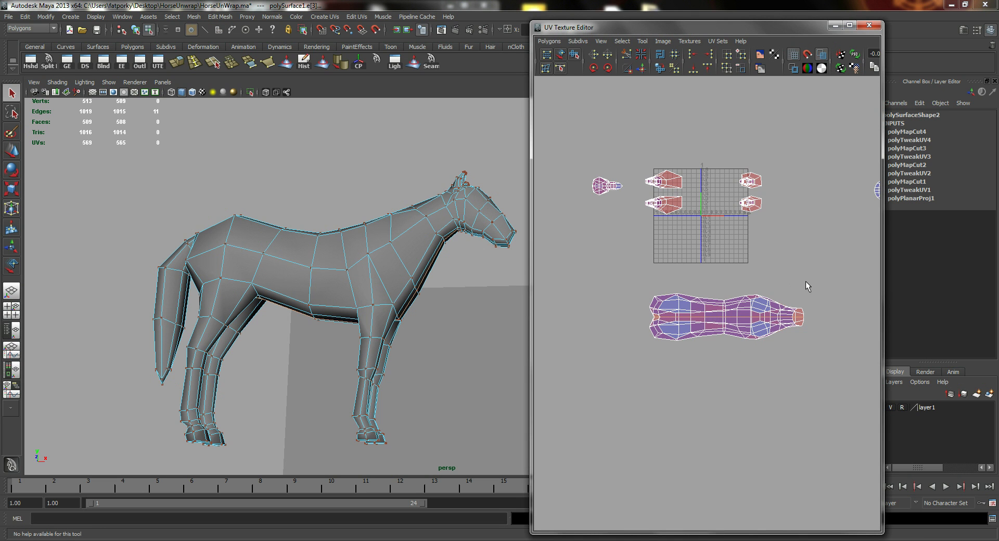
pyautogui.moveTo(832, 280); pyautogui.dragTo(600, 380)
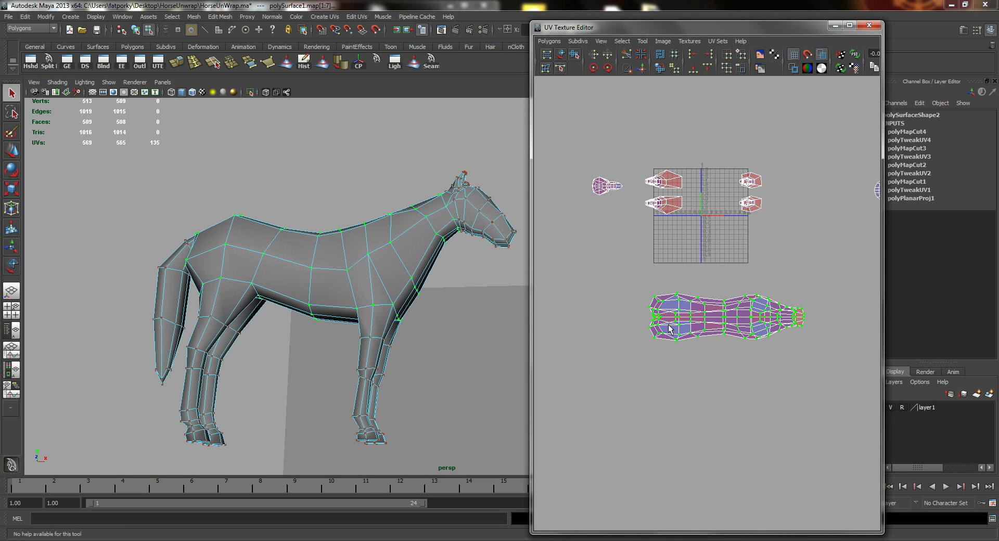
pyautogui.click(544, 40)
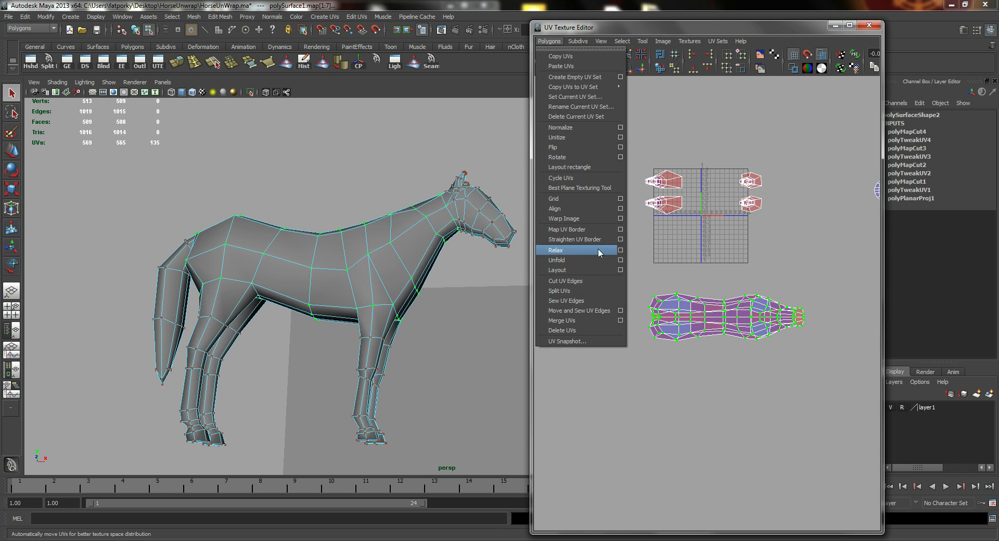
pyautogui.click(620, 260)
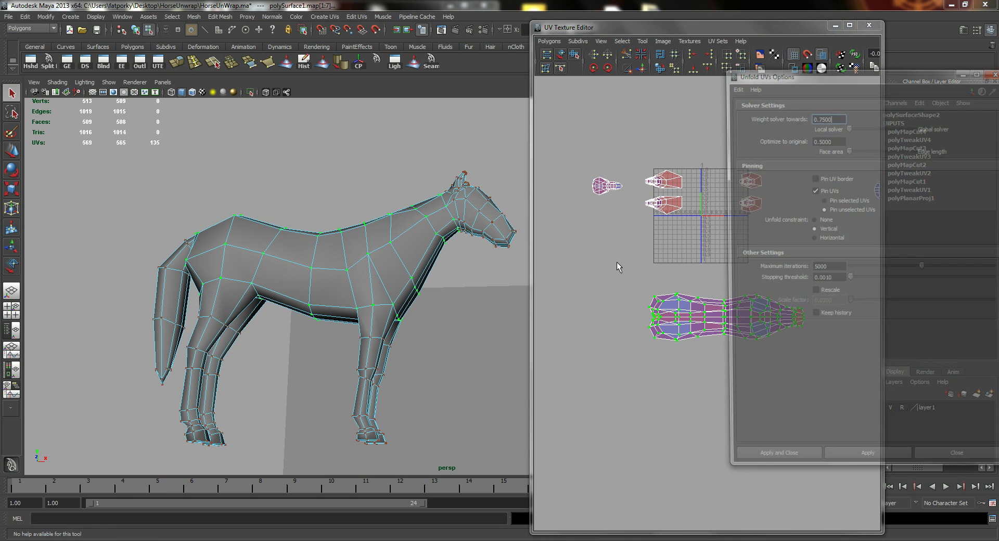
pyautogui.moveTo(844, 74); pyautogui.dragTo(477, 12)
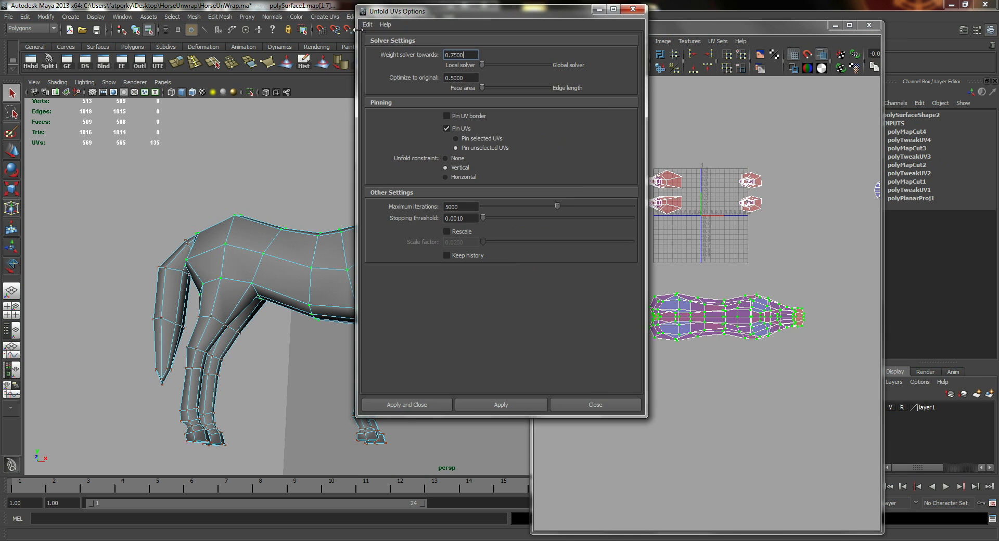
# Reset the Unfold settings to their defaults and unfold the body shell.
pyautogui.click(367, 24)
pyautogui.click(391, 44)
pyautogui.moveTo(466, 10); pyautogui.dragTo(293, 49)
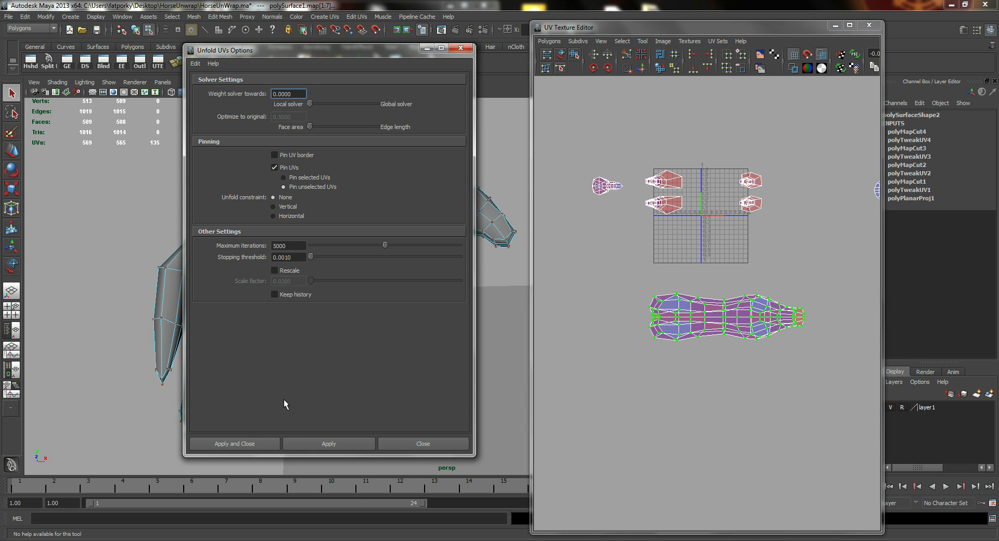
pyautogui.click(341, 446)
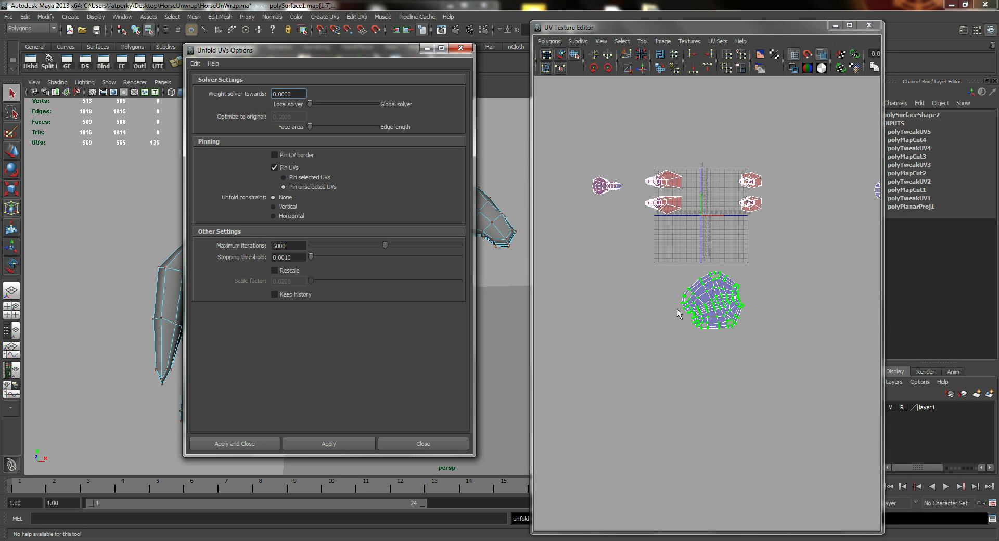
# Examine the unfolded body shell up close, toggling the shaded UV display off and on.
pyautogui.keyDown('alt'); pyautogui.moveTo(629, 292); pyautogui.dragTo(796, 312, button='right'); pyautogui.keyUp('alt')
pyautogui.keyDown('alt'); pyautogui.moveTo(729, 257); pyautogui.dragTo(711, 284, button='middle'); pyautogui.keyUp('alt')
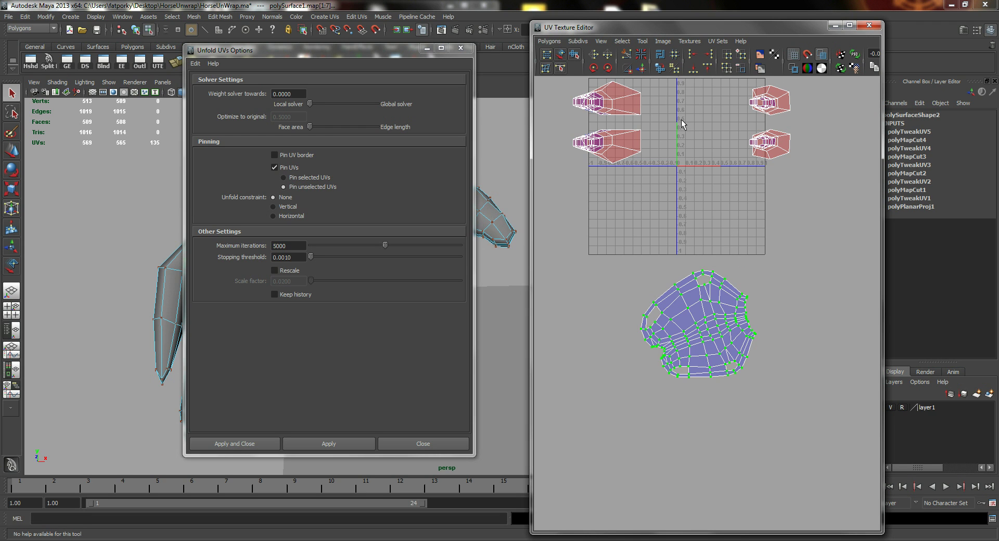
pyautogui.click(819, 52)
pyautogui.click(819, 52)
pyautogui.click(820, 52)
pyautogui.click(820, 53)
pyautogui.keyDown('alt'); pyautogui.moveTo(708, 306); pyautogui.dragTo(689, 261, button='middle'); pyautogui.keyUp('alt')
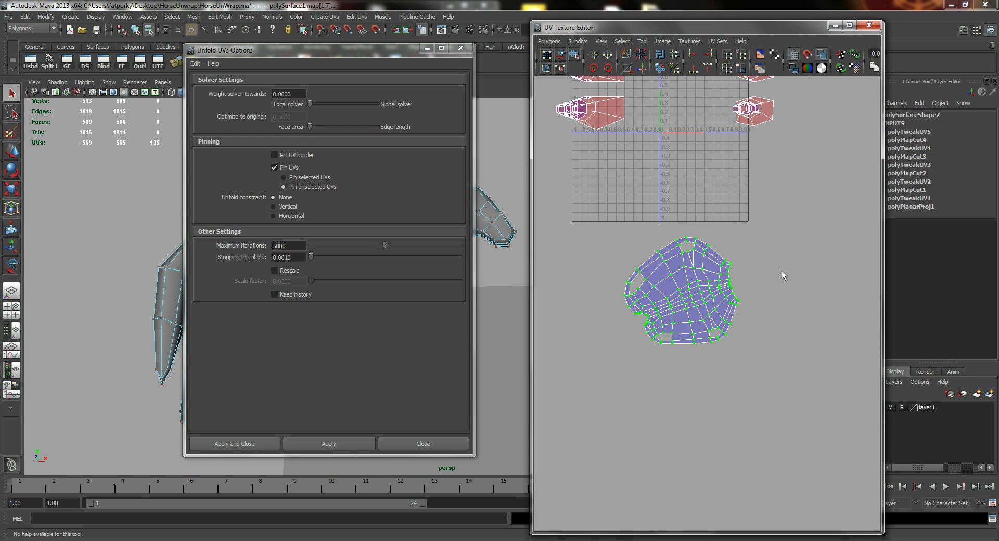
# Undo the last unfold and try unfolding the body shell with the solver weight at 1.0, fully global.
pyautogui.hotkey('ctrl', 'z')
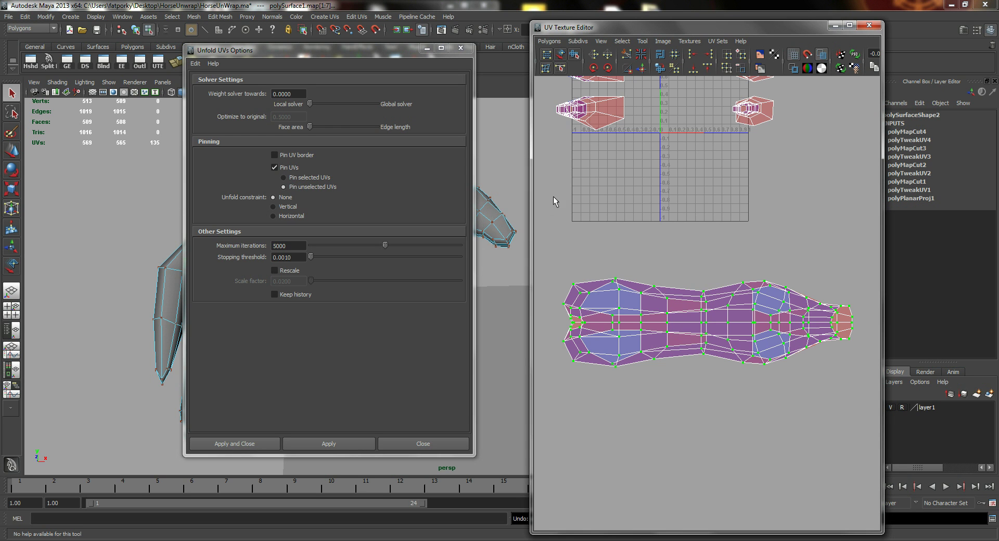
pyautogui.moveTo(310, 102); pyautogui.dragTo(323, 105)
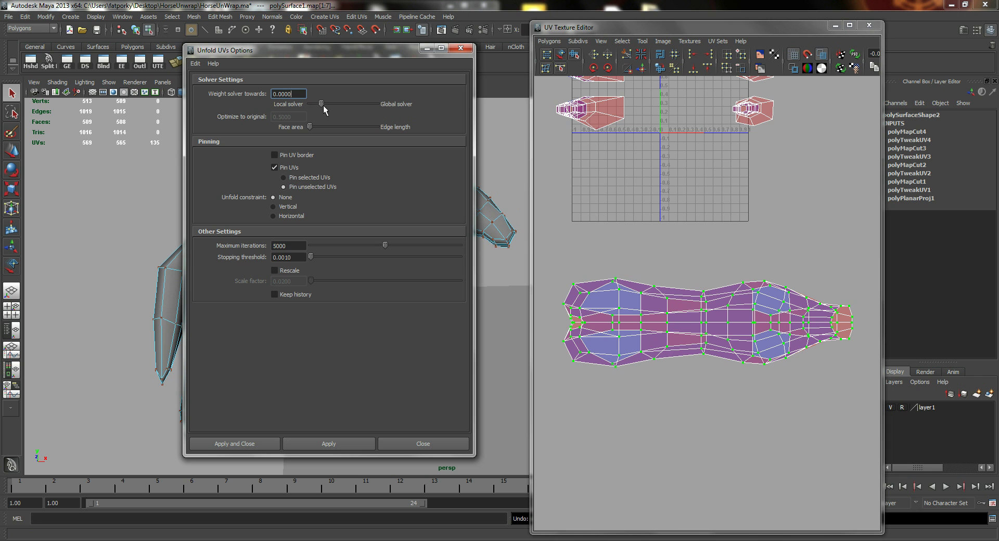
pyautogui.moveTo(427, 119); pyautogui.dragTo(461, 123)
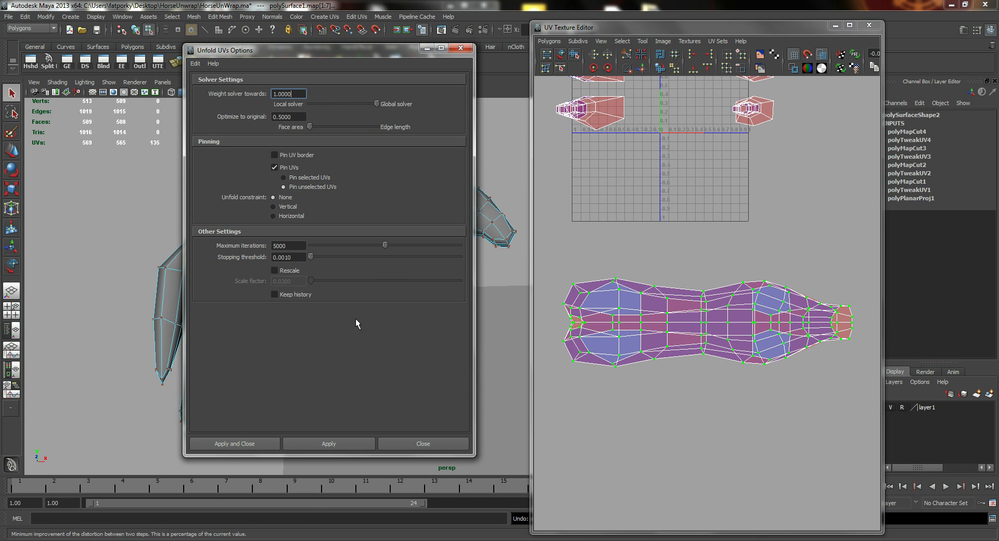
pyautogui.click(329, 444)
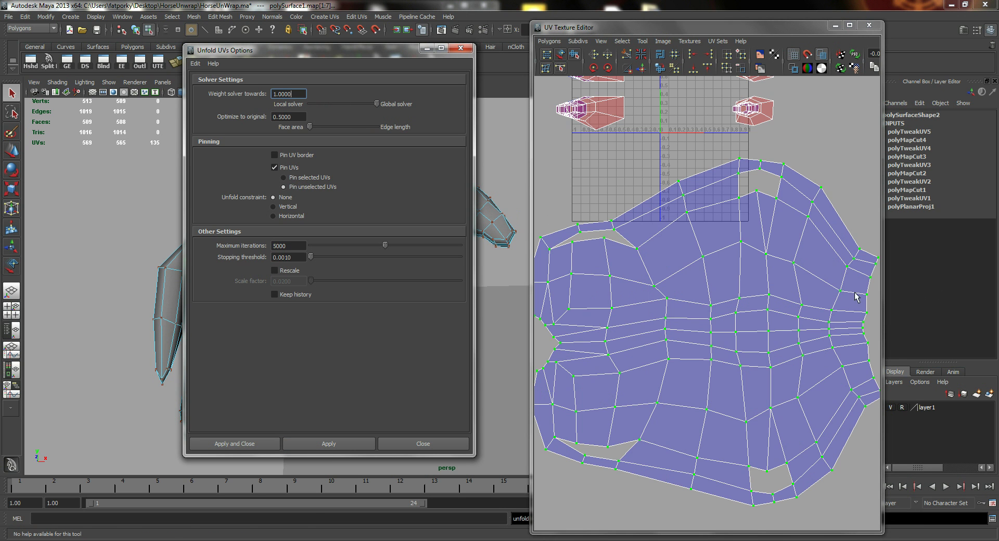
pyautogui.scroll(-3, 721, 278)
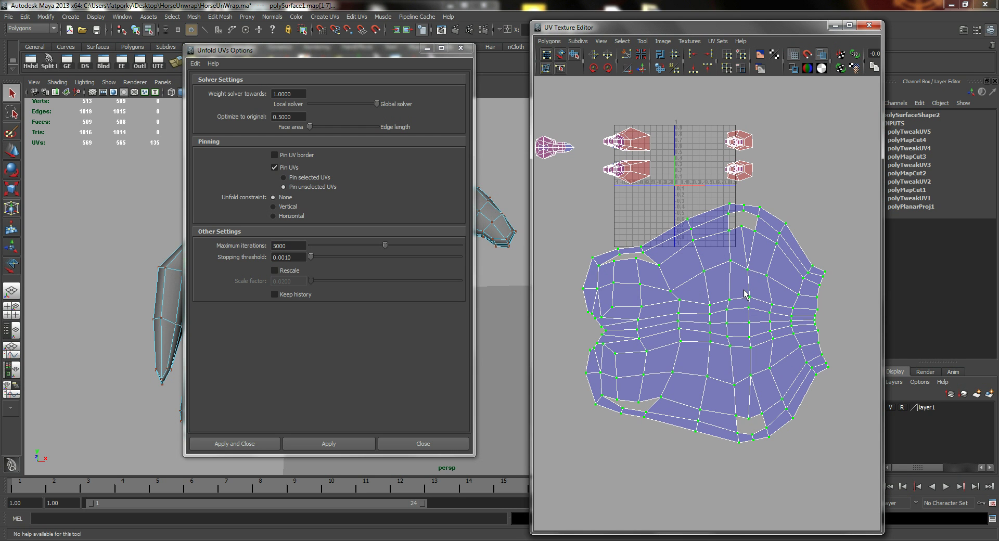
pyautogui.hotkey('ctrl', 'z')
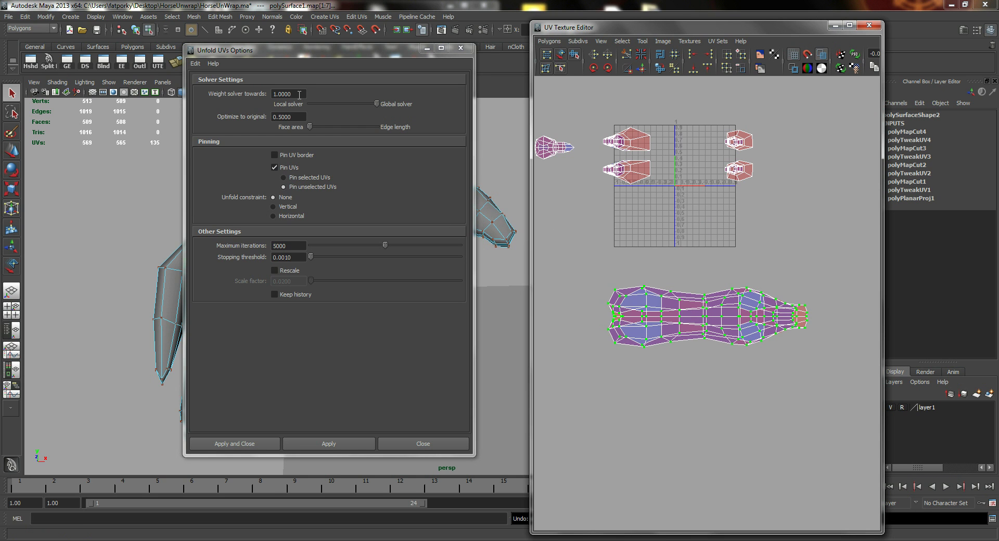
# Unfold the body shell with the solver weight set to 0.75, once with the vertical constraint and once with the horizontal constraint.
pyautogui.moveTo(299, 94); pyautogui.dragTo(242, 95)
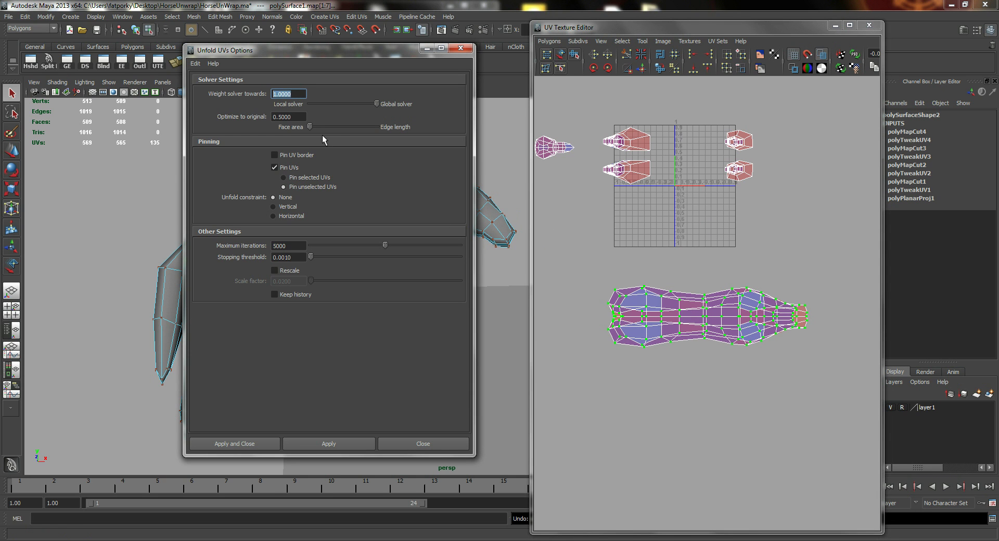
pyautogui.write('.75')
pyautogui.press('Return')
pyautogui.click(295, 208)
pyautogui.click(330, 445)
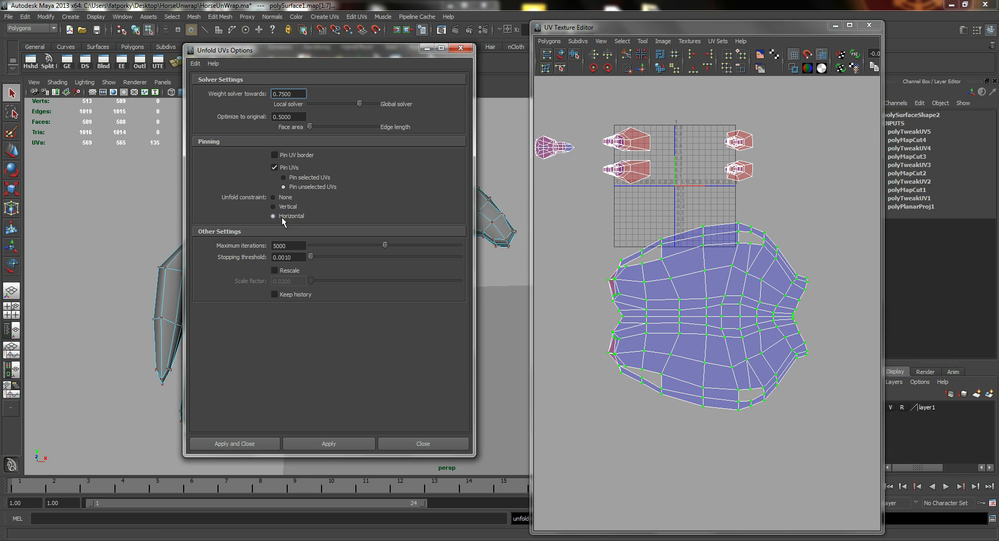
pyautogui.click(337, 445)
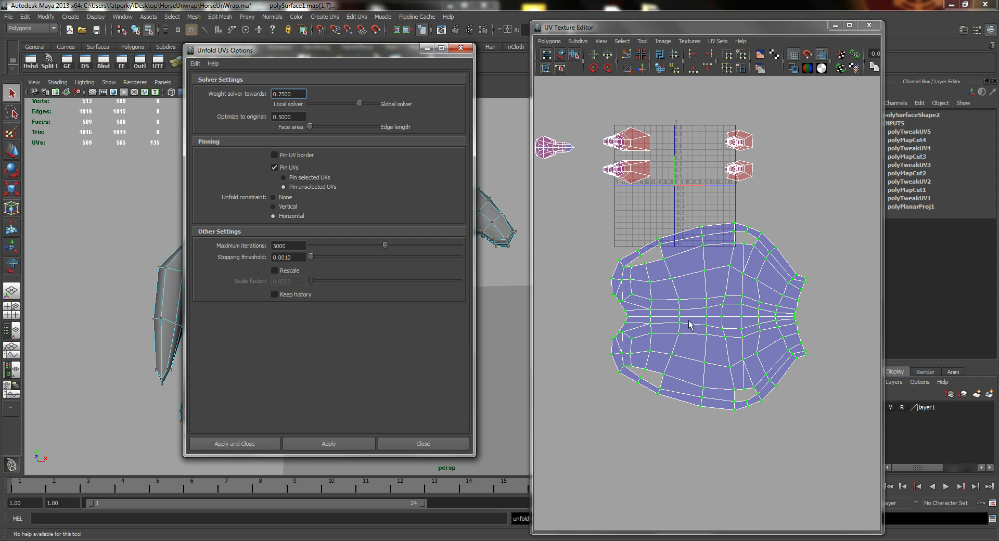
# Move the unfolded body shell well below the UV grid, clear of the other shells, and close the Unfold options.
pyautogui.keyDown('alt'); pyautogui.moveTo(680, 314); pyautogui.dragTo(671, 327, button='middle'); pyautogui.keyUp('alt')
pyautogui.scroll(-3, 671, 328)
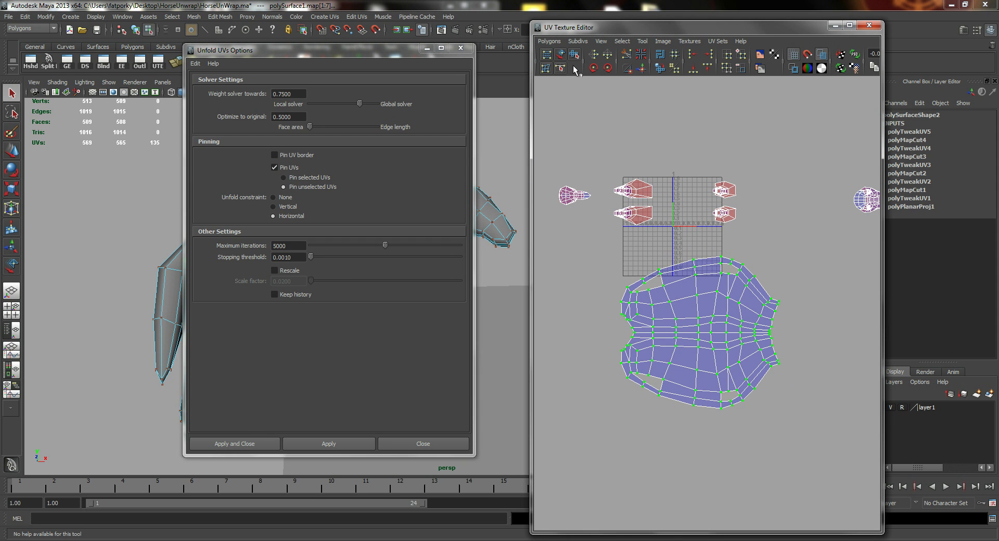
pyautogui.click(560, 54)
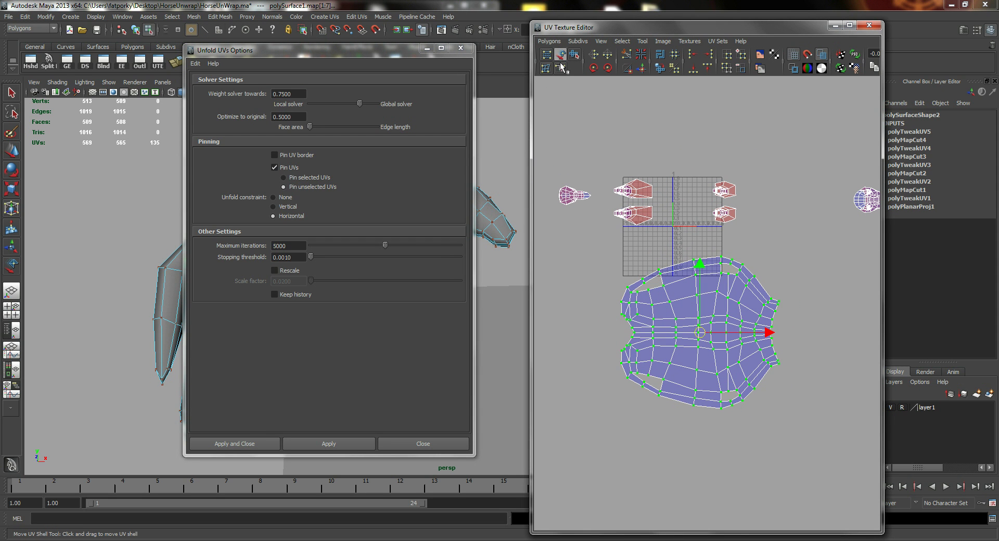
pyautogui.moveTo(701, 334); pyautogui.dragTo(665, 465)
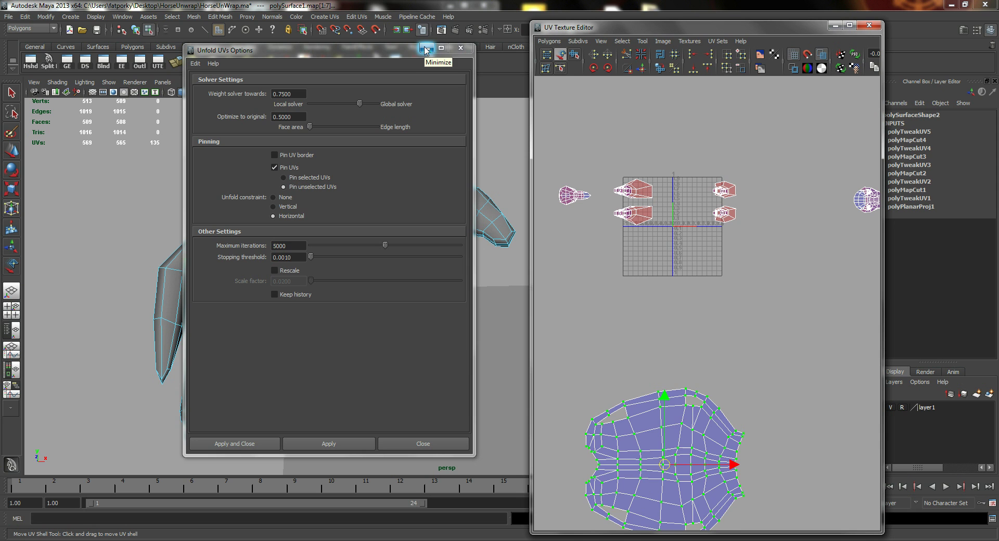
pyautogui.click(461, 48)
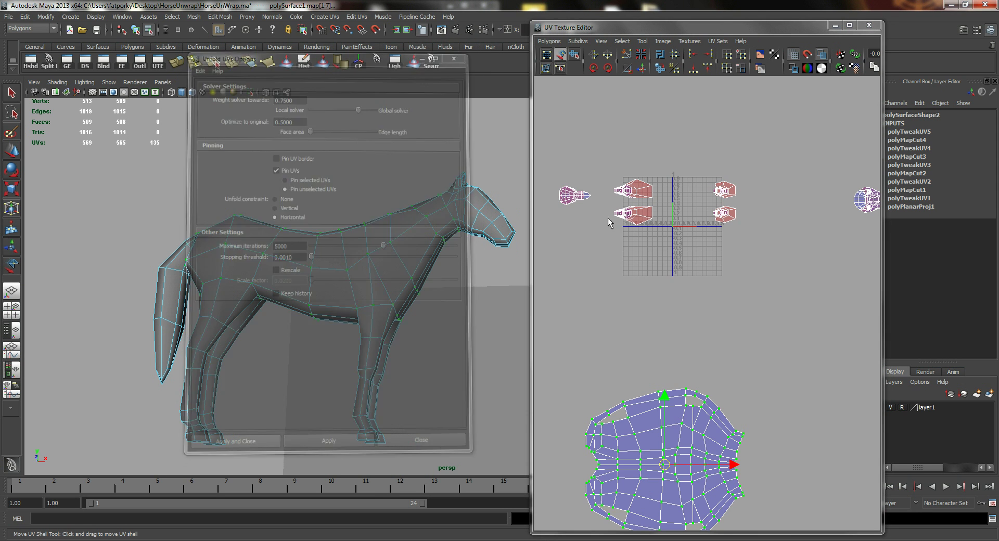
# Select all faces of the small tail shell beside the UV grid.
pyautogui.moveTo(560, 190); pyautogui.dragTo(549, 174, button='right')
pyautogui.moveTo(548, 174); pyautogui.dragTo(597, 223)
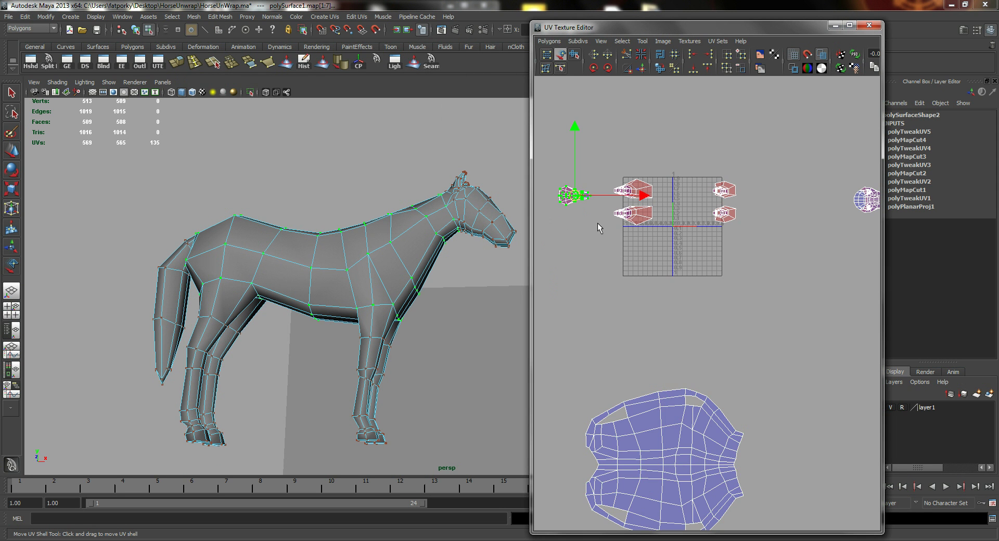
pyautogui.moveTo(568, 203); pyautogui.dragTo(569, 228, button='right')
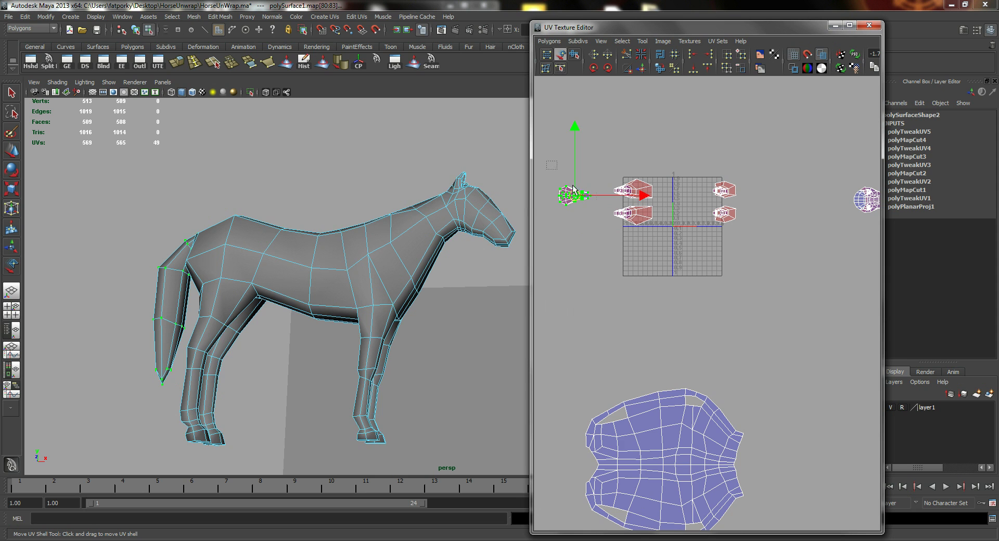
pyautogui.moveTo(547, 161); pyautogui.dragTo(601, 222)
pyautogui.press('q')
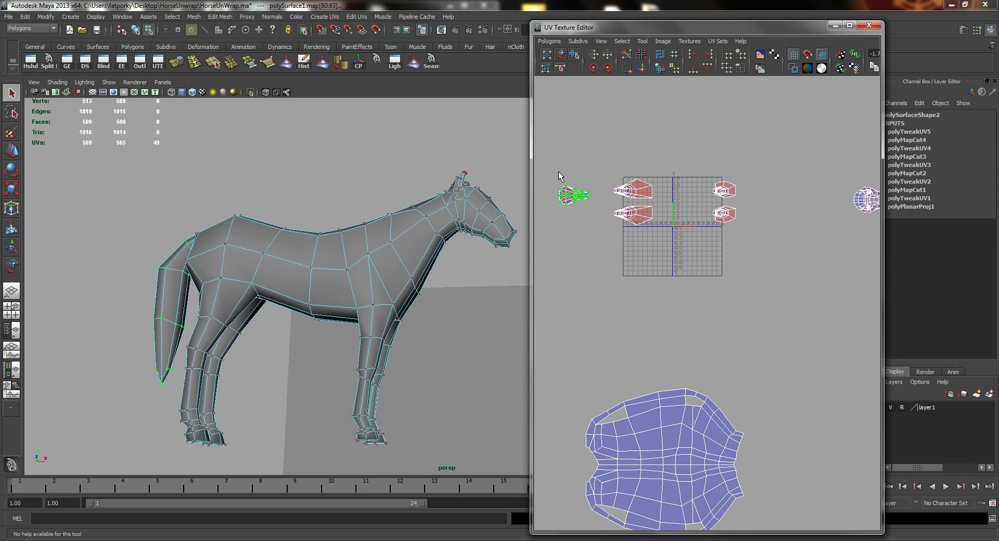
pyautogui.moveTo(541, 163); pyautogui.dragTo(585, 218)
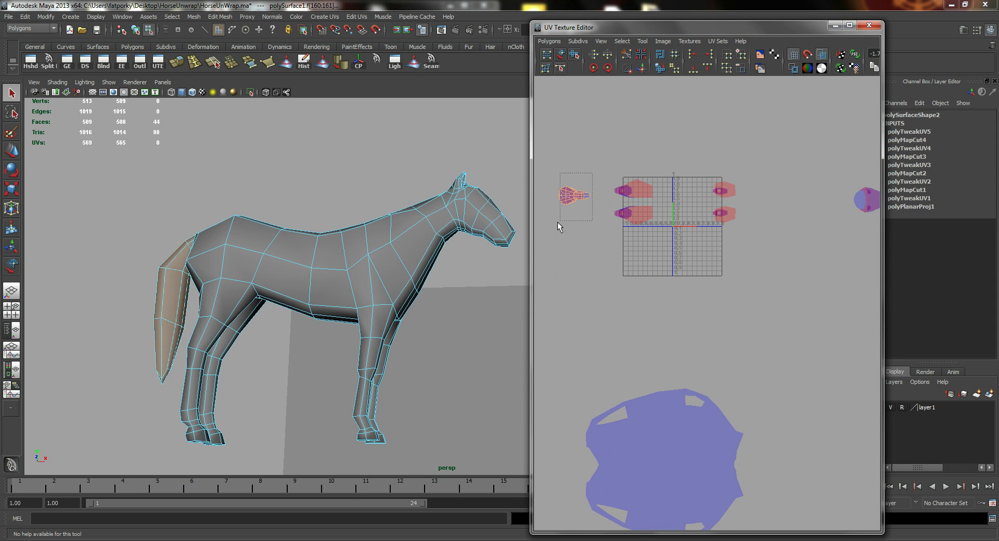
# Examine the highlighted tail on the horse model from the side, from behind and from underneath.
pyautogui.keyDown('alt'); pyautogui.moveTo(210, 280); pyautogui.dragTo(254, 246, button='middle'); pyautogui.keyUp('alt')
pyautogui.moveTo(255, 246)
pyautogui.keyDown('alt'); pyautogui.mouseDown()
pyautogui.moveTo(269, 252)
pyautogui.moveTo(261, 235)
pyautogui.mouseUp(); pyautogui.keyUp('alt')
pyautogui.keyDown('alt'); pyautogui.moveTo(261, 236); pyautogui.dragTo(382, 227, button='middle'); pyautogui.keyUp('alt')
pyautogui.keyDown('alt'); pyautogui.moveTo(382, 228); pyautogui.dragTo(292, 231); pyautogui.keyUp('alt')
pyautogui.keyDown('alt'); pyautogui.moveTo(292, 231); pyautogui.dragTo(398, 271, button='right'); pyautogui.keyUp('alt')
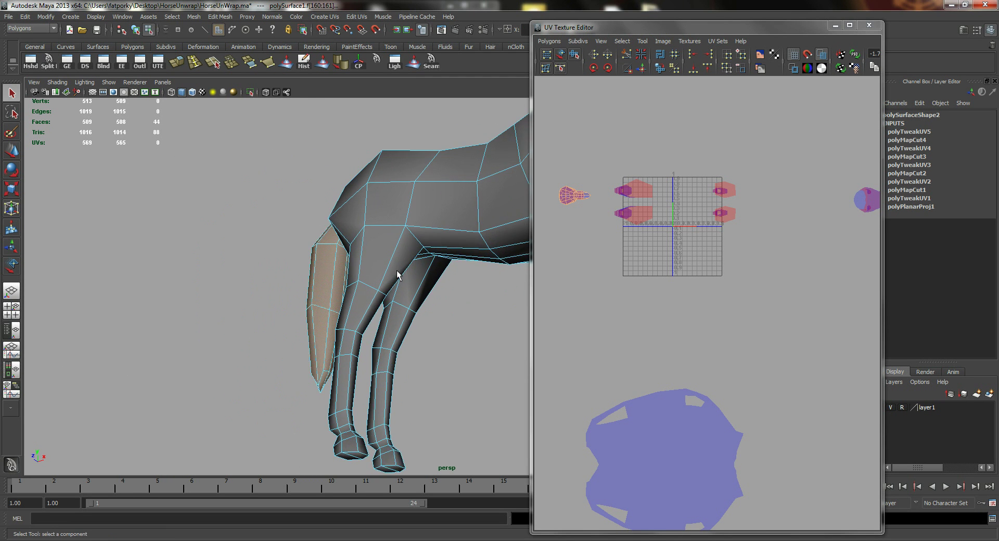
pyautogui.keyDown('alt'); pyautogui.moveTo(398, 271); pyautogui.dragTo(473, 270); pyautogui.keyUp('alt')
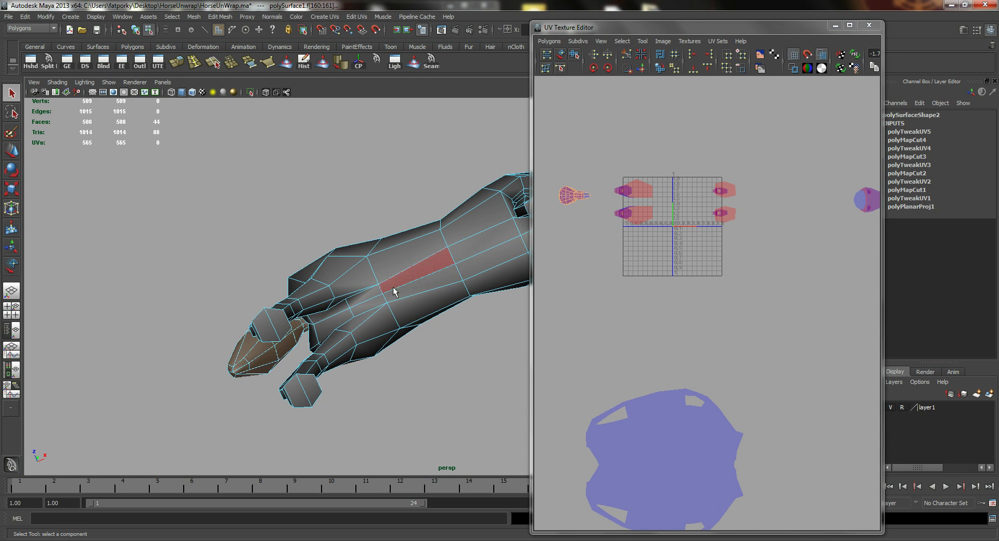
pyautogui.keyDown('alt'); pyautogui.moveTo(394, 291); pyautogui.dragTo(388, 267); pyautogui.keyUp('alt')
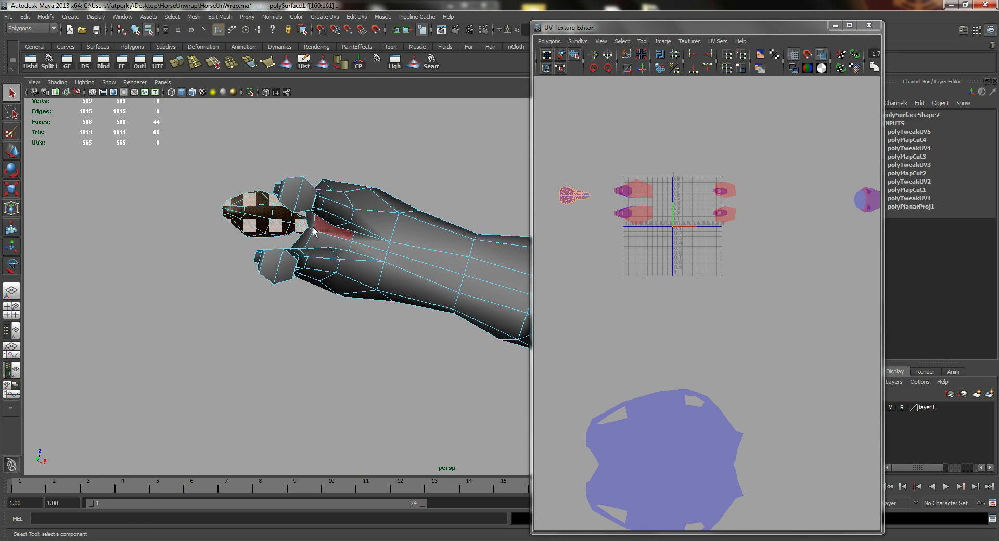
pyautogui.keyDown('alt'); pyautogui.moveTo(330, 235); pyautogui.dragTo(371, 238); pyautogui.keyUp('alt')
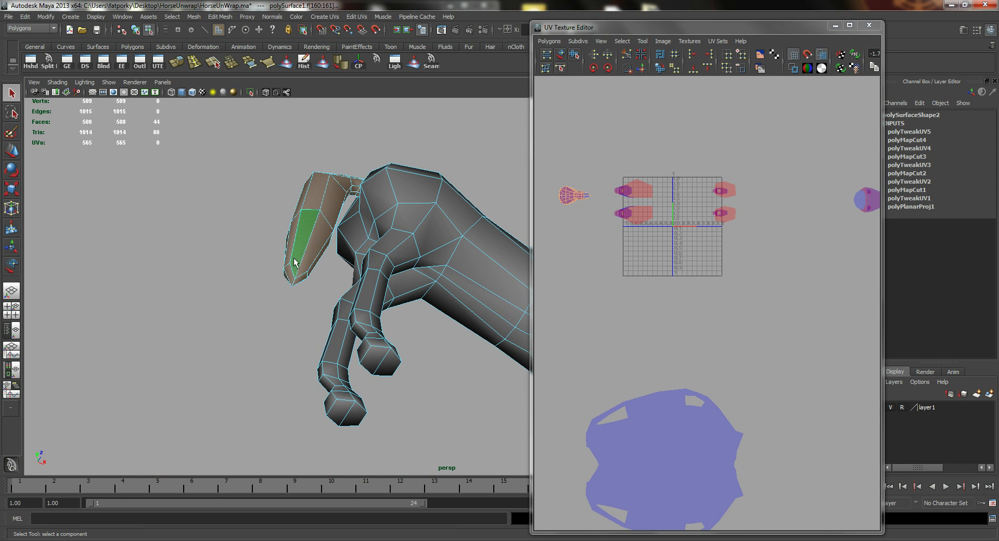
pyautogui.keyDown('alt'); pyautogui.moveTo(291, 266); pyautogui.dragTo(271, 258); pyautogui.keyUp('alt')
# Select the lengthwise edge loop on the tail's inner side facing the hind legs and cut its UVs.
pyautogui.moveTo(332, 248); pyautogui.dragTo(334, 228, button='right')
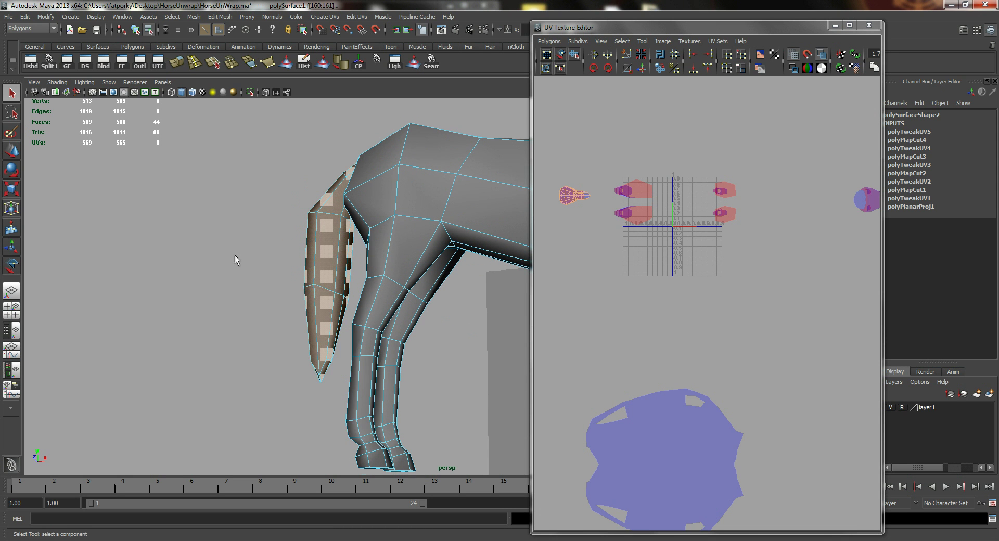
pyautogui.keyDown('alt'); pyautogui.moveTo(236, 257); pyautogui.dragTo(328, 262, button='right'); pyautogui.keyUp('alt')
pyautogui.keyDown('alt'); pyautogui.moveTo(296, 190); pyautogui.dragTo(349, 192); pyautogui.keyUp('alt')
pyautogui.click(376, 232)
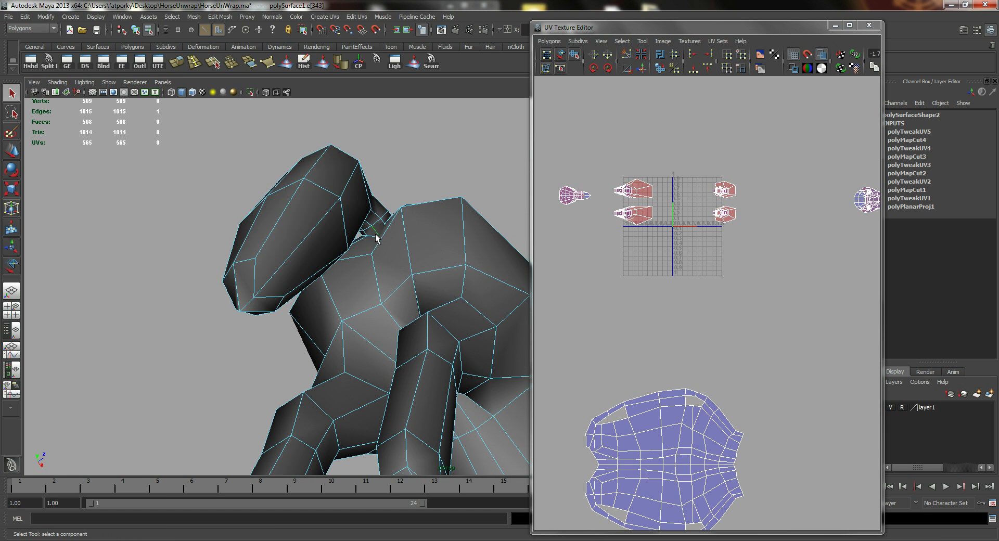
pyautogui.keyDown('alt'); pyautogui.moveTo(374, 235); pyautogui.dragTo(317, 305); pyautogui.keyUp('alt')
pyautogui.keyDown('alt'); pyautogui.moveTo(317, 305); pyautogui.dragTo(354, 196, button='middle'); pyautogui.keyUp('alt')
pyautogui.keyDown('alt'); pyautogui.moveTo(312, 250); pyautogui.dragTo(276, 262); pyautogui.keyUp('alt')
pyautogui.keyDown('alt'); pyautogui.moveTo(306, 291); pyautogui.dragTo(355, 216, button='middle'); pyautogui.keyUp('alt')
pyautogui.keyDown('alt'); pyautogui.moveTo(354, 266); pyautogui.dragTo(351, 257); pyautogui.keyUp('alt')
pyautogui.keyDown('alt'); pyautogui.moveTo(351, 256); pyautogui.dragTo(352, 335, button='right'); pyautogui.keyUp('alt')
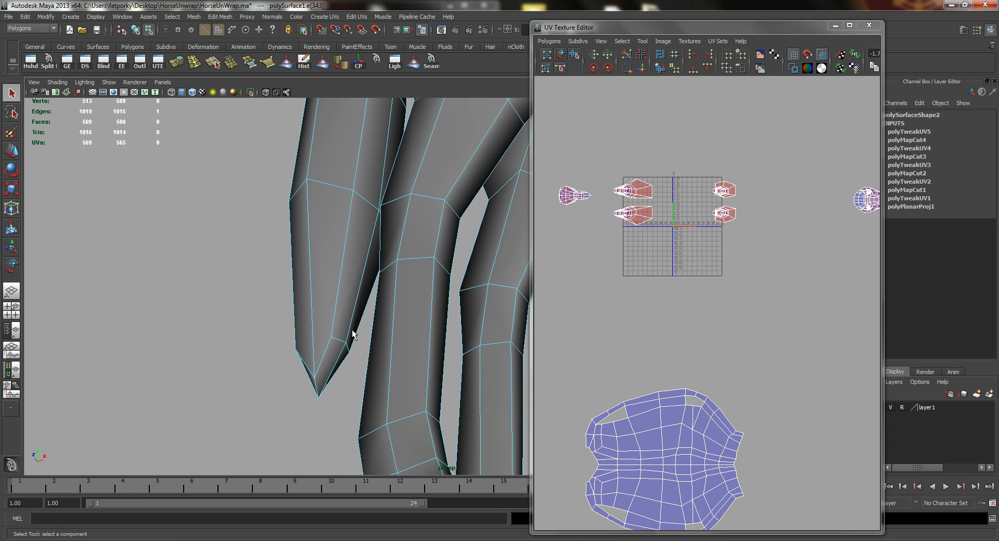
pyautogui.doubleClick(336, 360)
pyautogui.click(626, 55)
# Select all UVs of the tail shell and open the Unfold options.
pyautogui.moveTo(574, 194); pyautogui.dragTo(604, 175, button='right')
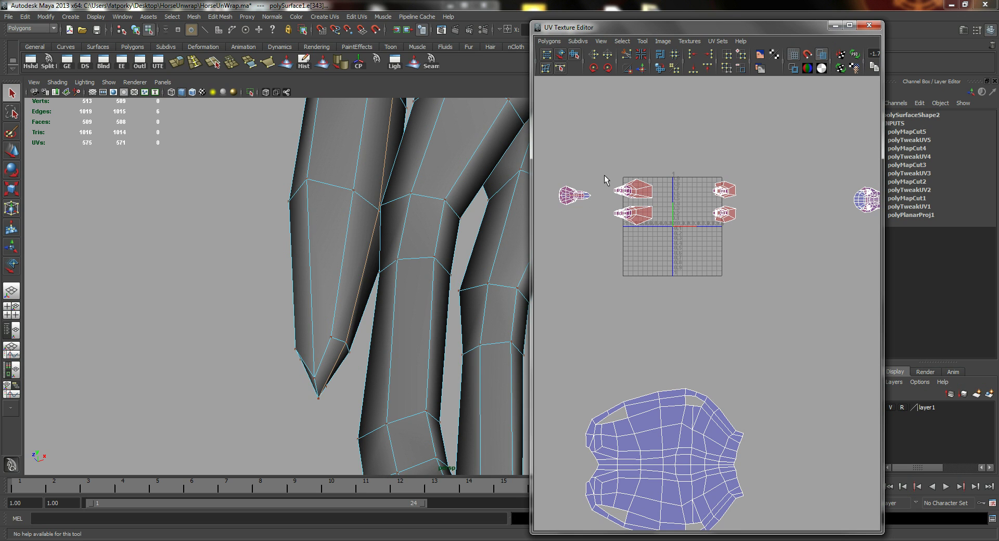
pyautogui.moveTo(538, 217); pyautogui.dragTo(538, 218)
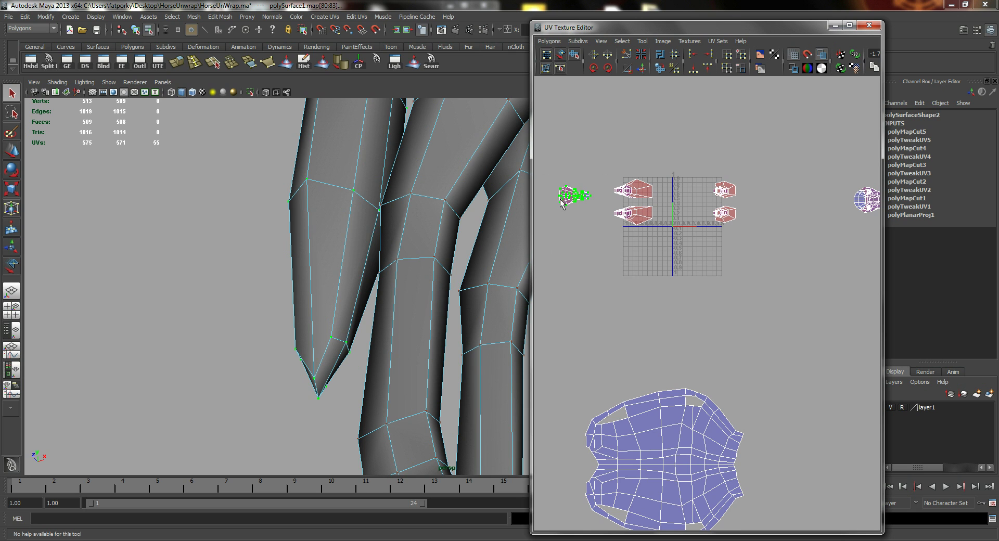
pyautogui.click(545, 38)
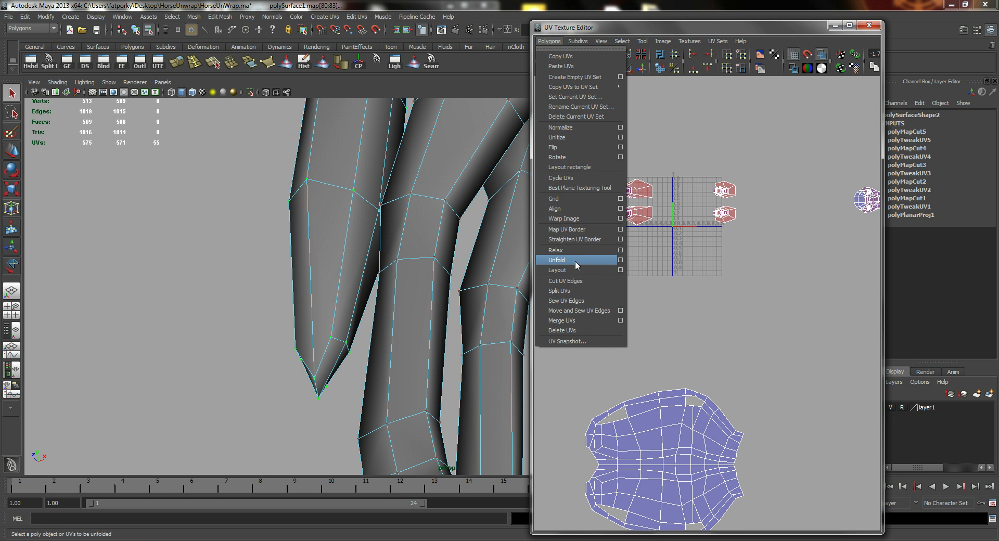
pyautogui.click(621, 259)
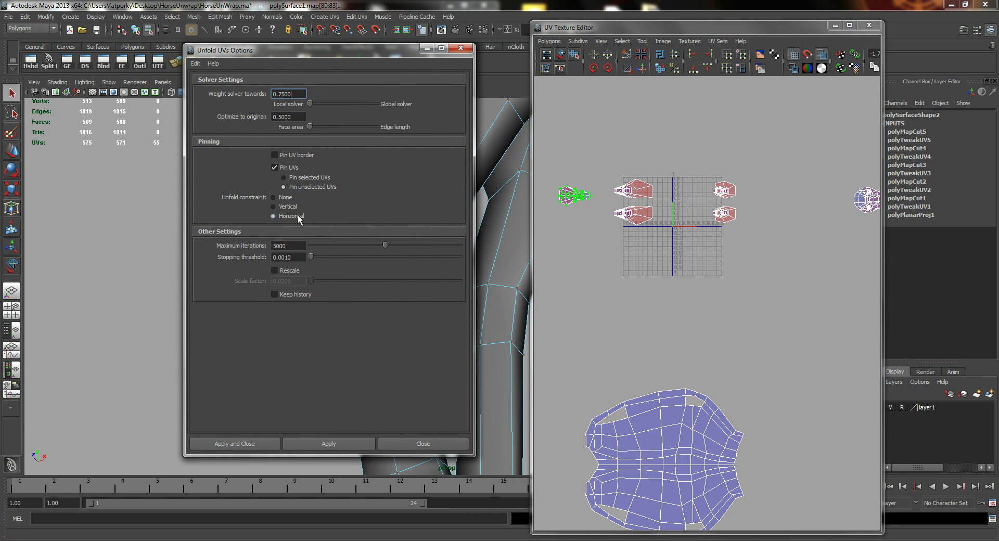
# Try unfolding the tail shell with the vertical constraint and inspect the shell up close.
pyautogui.click(329, 444)
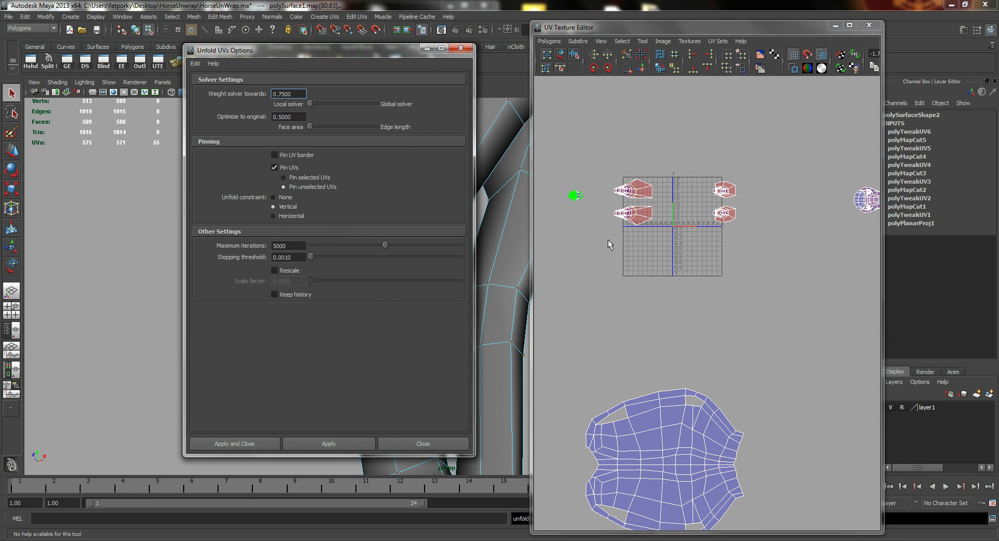
pyautogui.keyDown('alt'); pyautogui.moveTo(623, 239); pyautogui.dragTo(679, 263, button='middle'); pyautogui.keyUp('alt')
pyautogui.keyDown('alt'); pyautogui.moveTo(630, 230); pyautogui.dragTo(830, 284, button='right'); pyautogui.keyUp('alt')
pyautogui.keyDown('alt'); pyautogui.moveTo(619, 211); pyautogui.dragTo(690, 226, button='right'); pyautogui.keyUp('alt')
pyautogui.keyDown('alt'); pyautogui.moveTo(594, 200); pyautogui.dragTo(723, 317, button='middle'); pyautogui.keyUp('alt')
pyautogui.keyDown('alt'); pyautogui.moveTo(624, 240); pyautogui.dragTo(682, 253, button='right'); pyautogui.keyUp('alt')
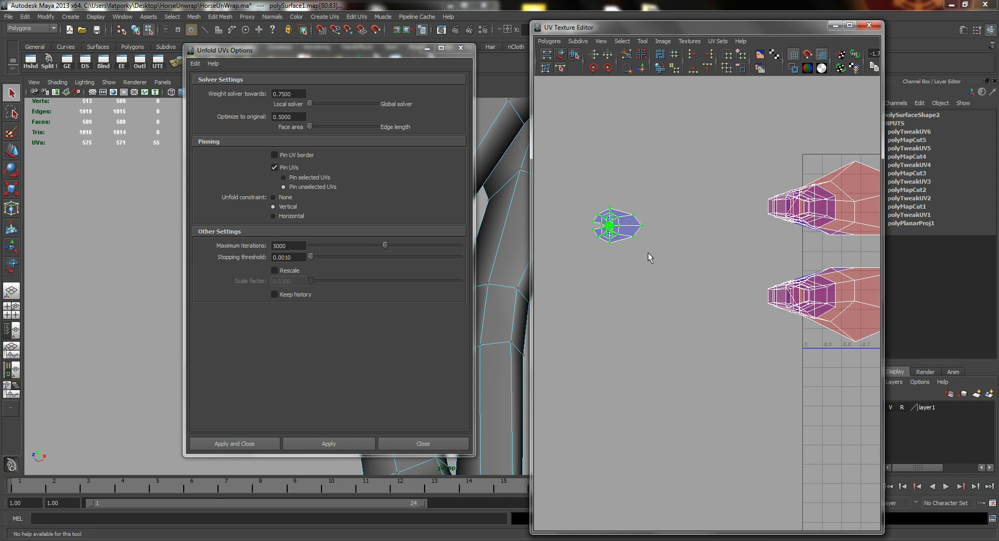
pyautogui.keyDown('alt'); pyautogui.moveTo(705, 300); pyautogui.dragTo(661, 294, button='right'); pyautogui.keyUp('alt')
pyautogui.keyDown('alt'); pyautogui.moveTo(671, 316); pyautogui.dragTo(652, 272, button='middle'); pyautogui.keyUp('alt')
pyautogui.keyDown('alt'); pyautogui.moveTo(659, 275); pyautogui.dragTo(611, 264, button='right'); pyautogui.keyUp('alt')
pyautogui.hotkey('ctrl', 'z')
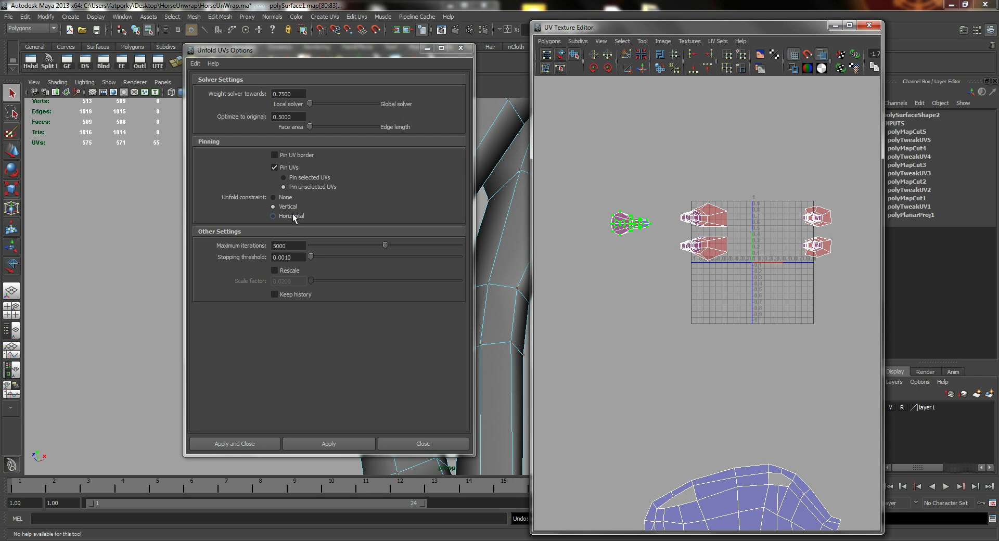
# Unfold the tail shell with the horizontal constraint and inspect its narrow tip up close.
pyautogui.click(331, 444)
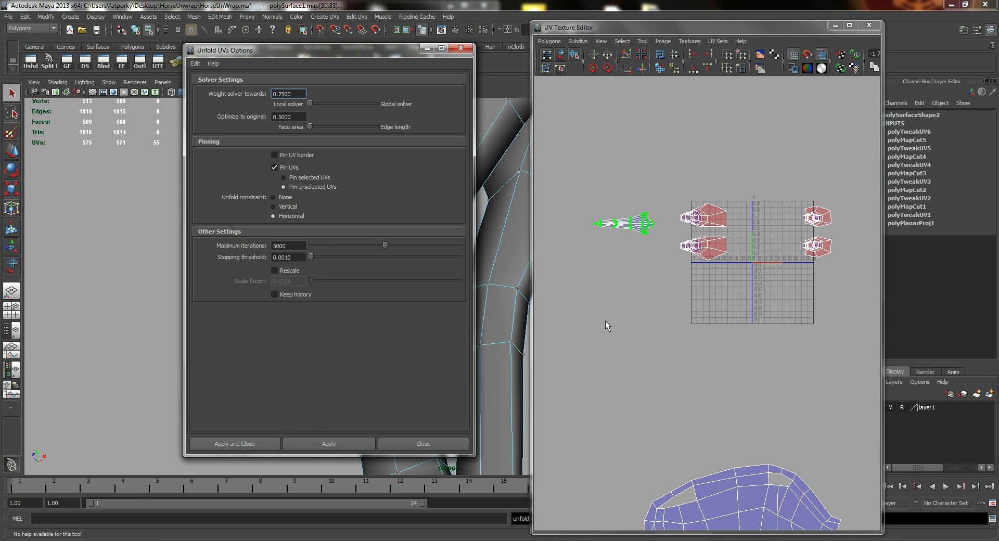
pyautogui.click(655, 249)
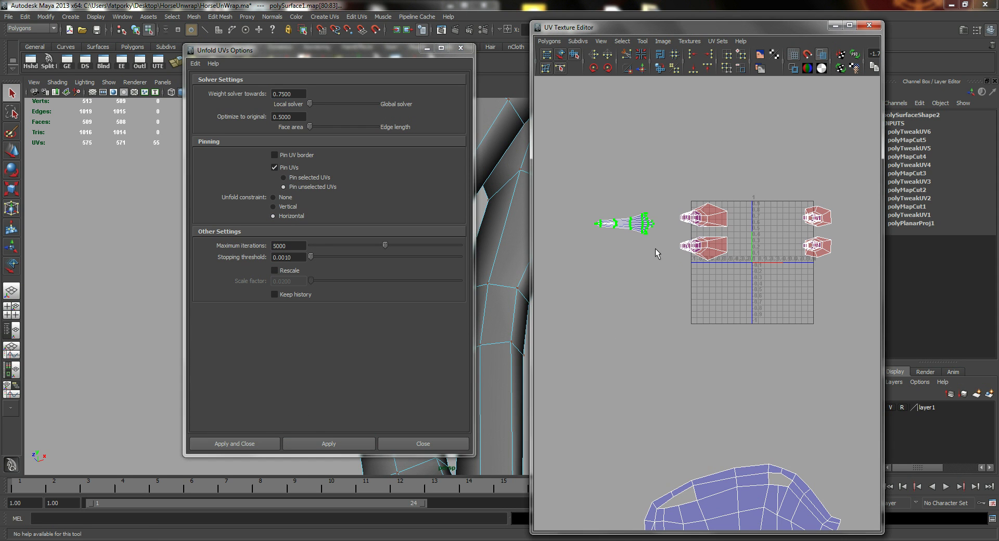
pyautogui.keyDown('alt'); pyautogui.moveTo(625, 226); pyautogui.dragTo(652, 262); pyautogui.keyUp('alt')
pyautogui.keyDown('alt'); pyautogui.moveTo(627, 234); pyautogui.dragTo(854, 302, button='right'); pyautogui.keyUp('alt')
pyautogui.keyDown('alt'); pyautogui.moveTo(676, 222); pyautogui.dragTo(777, 229, button='middle'); pyautogui.keyUp('alt')
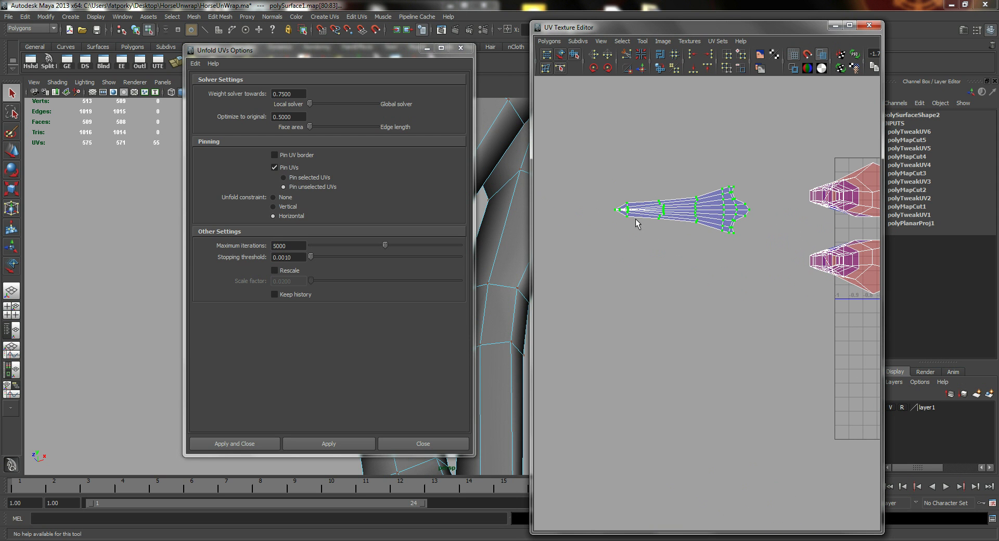
pyautogui.keyDown('alt'); pyautogui.moveTo(672, 228); pyautogui.dragTo(726, 296, button='middle'); pyautogui.keyUp('alt')
pyautogui.keyDown('alt'); pyautogui.moveTo(729, 300); pyautogui.dragTo(877, 367, button='right'); pyautogui.keyUp('alt')
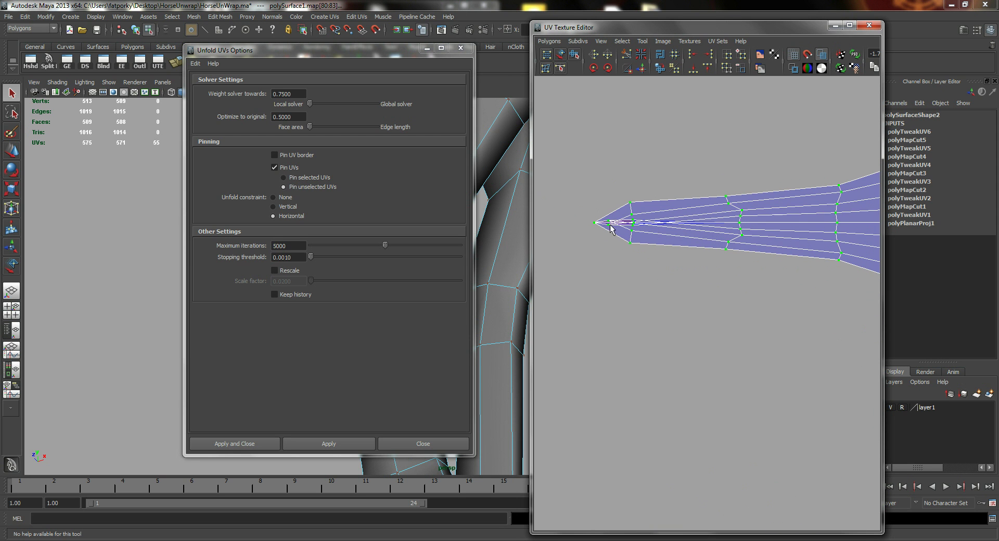
# Undo the last unfolds of the tail shell and minimise the Unfold options.
pyautogui.keyDown('alt'); pyautogui.moveTo(827, 298); pyautogui.dragTo(725, 305, button='right'); pyautogui.keyUp('alt')
pyautogui.keyDown('alt'); pyautogui.moveTo(725, 305); pyautogui.dragTo(702, 249, button='middle'); pyautogui.keyUp('alt')
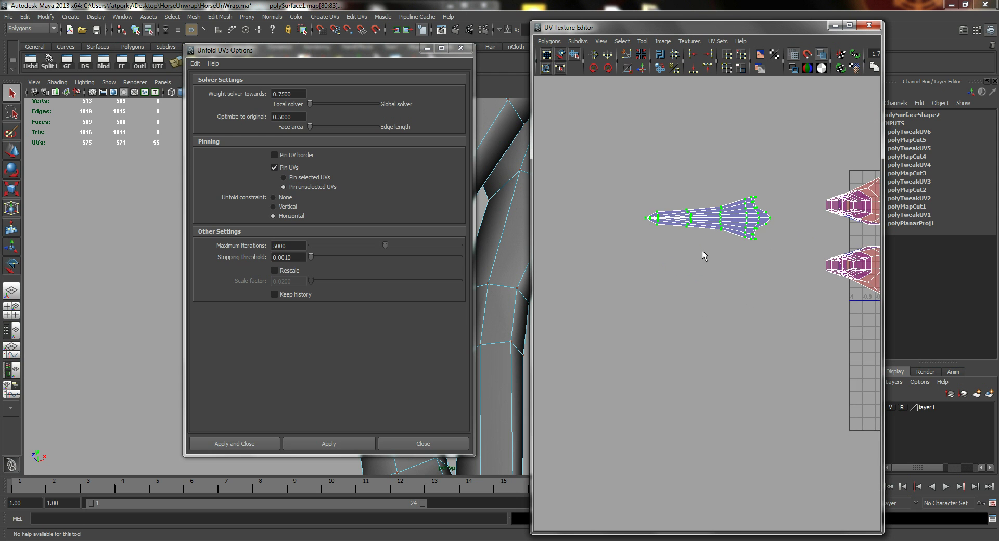
pyautogui.hotkey('ctrl', 'z')
pyautogui.hotkey('ctrl', 'z')
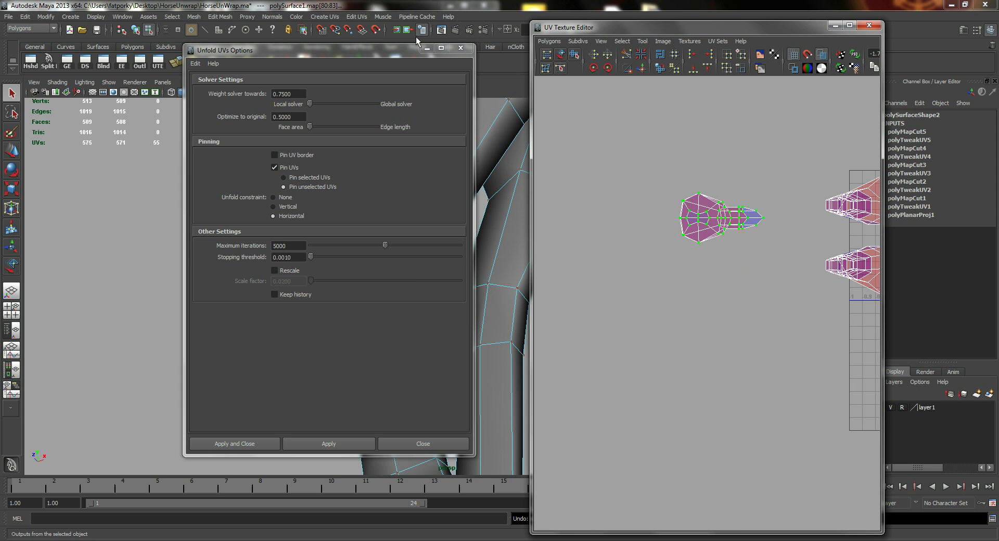
pyautogui.click(426, 47)
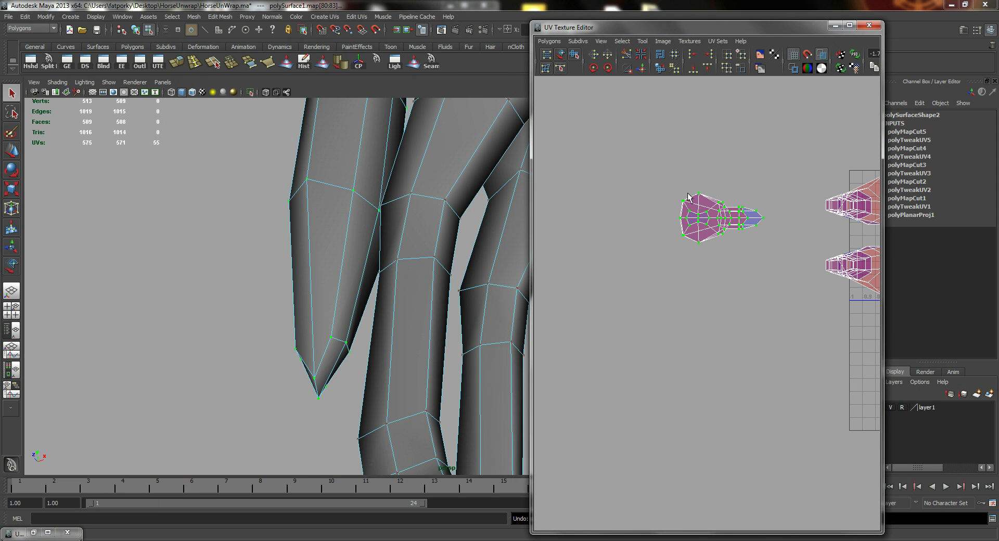
pyautogui.moveTo(688, 196); pyautogui.dragTo(753, 232, button='right')
pyautogui.moveTo(778, 283); pyautogui.dragTo(783, 287)
pyautogui.scroll(-4, 323, 207)
pyautogui.keyDown('alt'); pyautogui.moveTo(323, 208); pyautogui.dragTo(331, 209); pyautogui.keyUp('alt')
pyautogui.scroll(3, 331, 210)
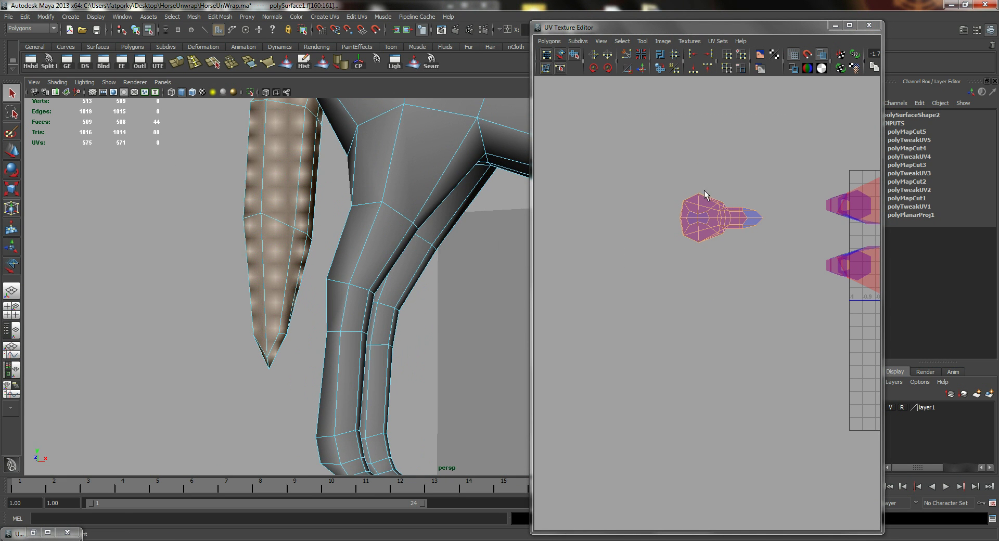
pyautogui.click(613, 184)
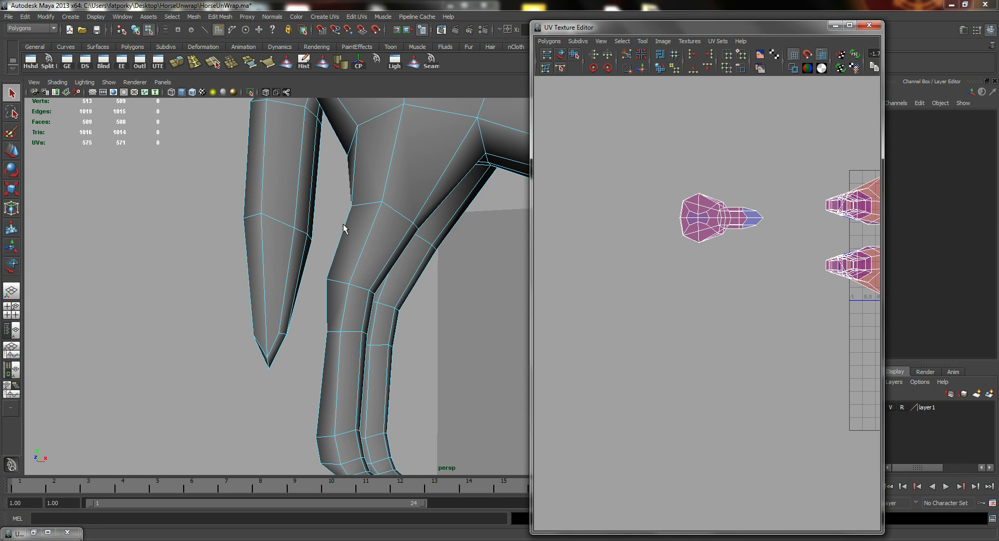
pyautogui.keyDown('alt'); pyautogui.moveTo(344, 229); pyautogui.dragTo(196, 148, button='right'); pyautogui.keyUp('alt')
pyautogui.keyDown('alt'); pyautogui.moveTo(364, 166); pyautogui.dragTo(292, 164, button='middle'); pyautogui.keyUp('alt')
pyautogui.keyDown('alt'); pyautogui.moveTo(293, 163); pyautogui.dragTo(307, 180); pyautogui.keyUp('alt')
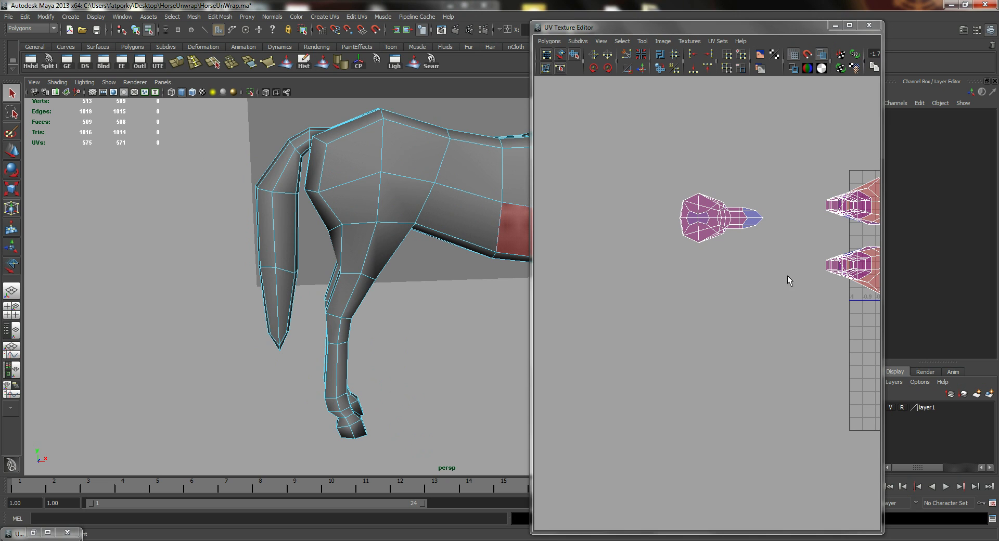
# Select all the tail faces and create new UVs for them based on the front camera.
pyautogui.moveTo(701, 207); pyautogui.dragTo(676, 170, button='right')
pyautogui.moveTo(628, 136); pyautogui.dragTo(778, 286)
pyautogui.keyDown('alt'); pyautogui.moveTo(387, 204); pyautogui.dragTo(329, 192); pyautogui.keyUp('alt')
pyautogui.press('space')
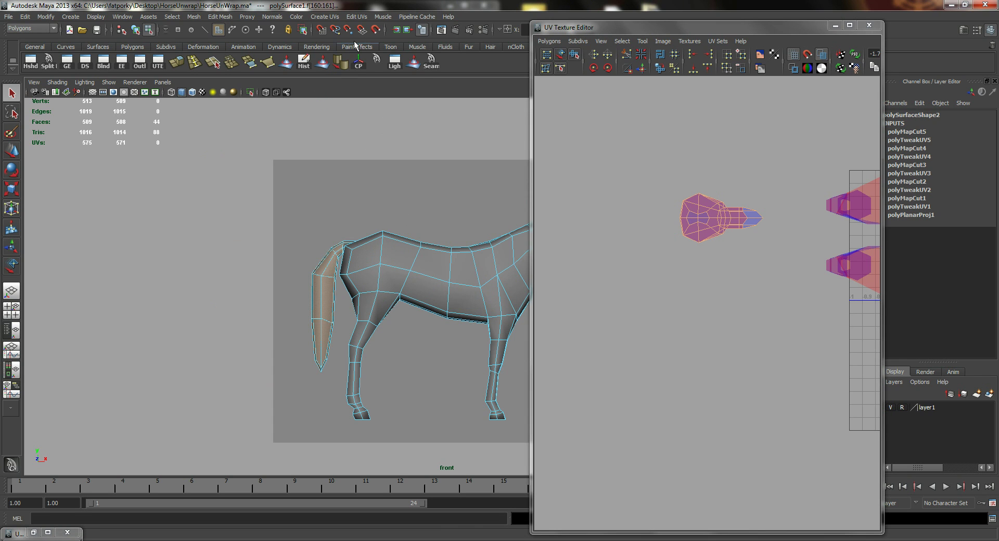
pyautogui.click(334, 19)
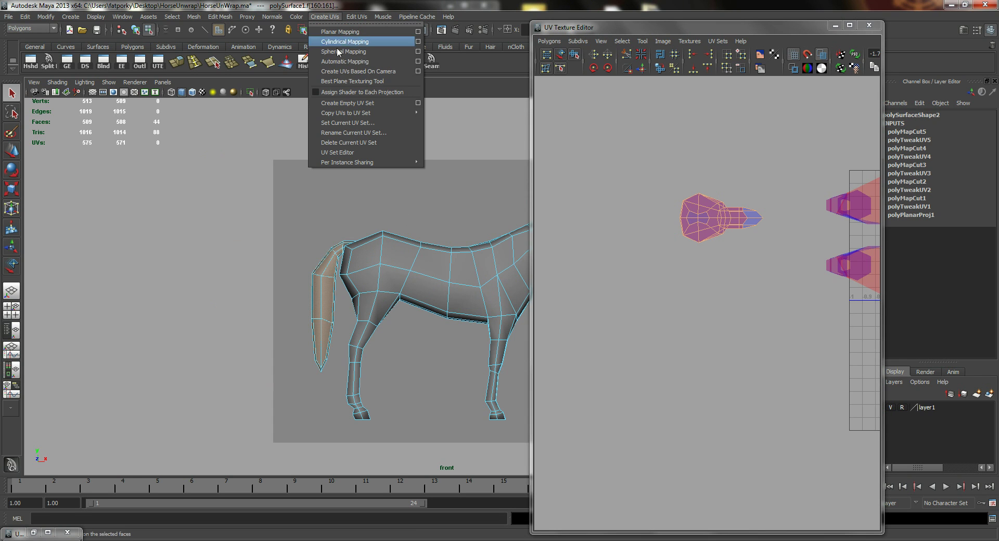
pyautogui.click(361, 73)
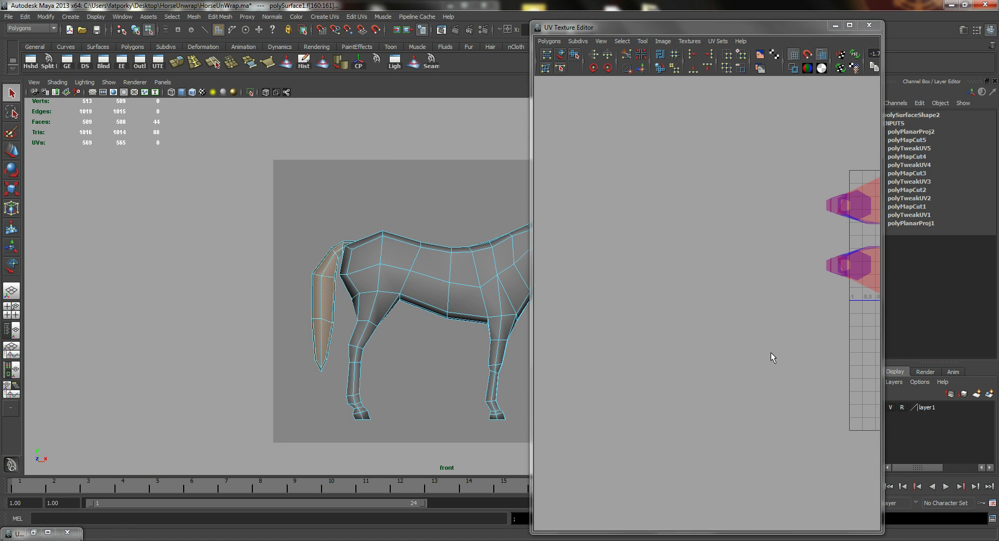
pyautogui.scroll(-4, 793, 347)
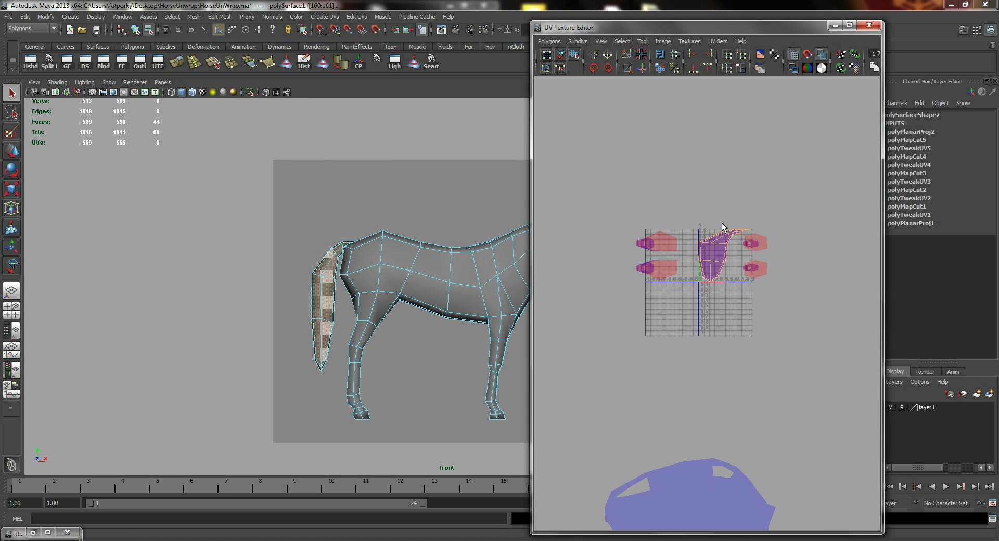
# Move the tail's UVs clear above the UV grid and stretch them vertically to match the tail's proportions.
pyautogui.moveTo(719, 245); pyautogui.dragTo(773, 186, button='right')
pyautogui.press('w')
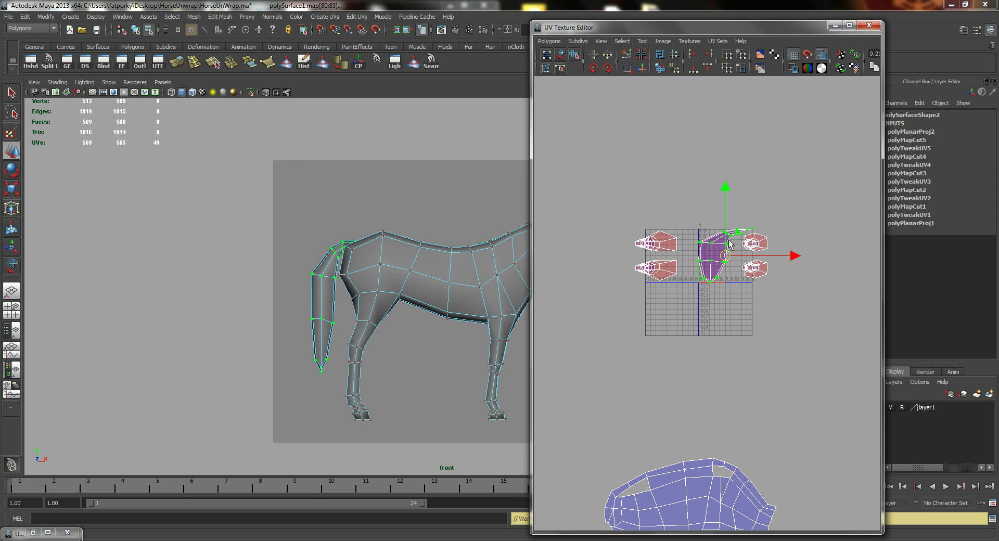
pyautogui.moveTo(727, 261); pyautogui.dragTo(687, 162)
pyautogui.keyDown('alt'); pyautogui.moveTo(705, 185); pyautogui.dragTo(724, 219, button='middle'); pyautogui.keyUp('alt')
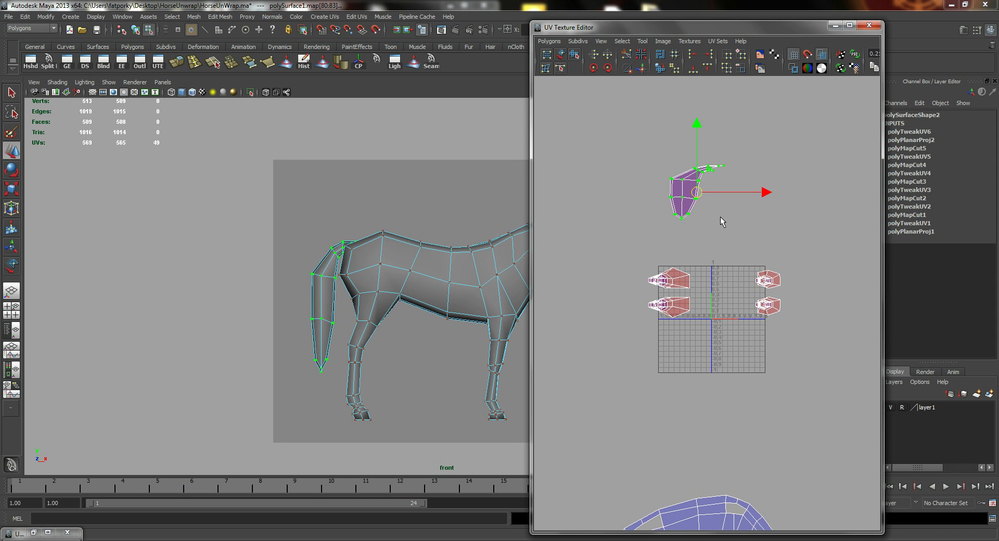
pyautogui.moveTo(706, 128); pyautogui.dragTo(669, 38)
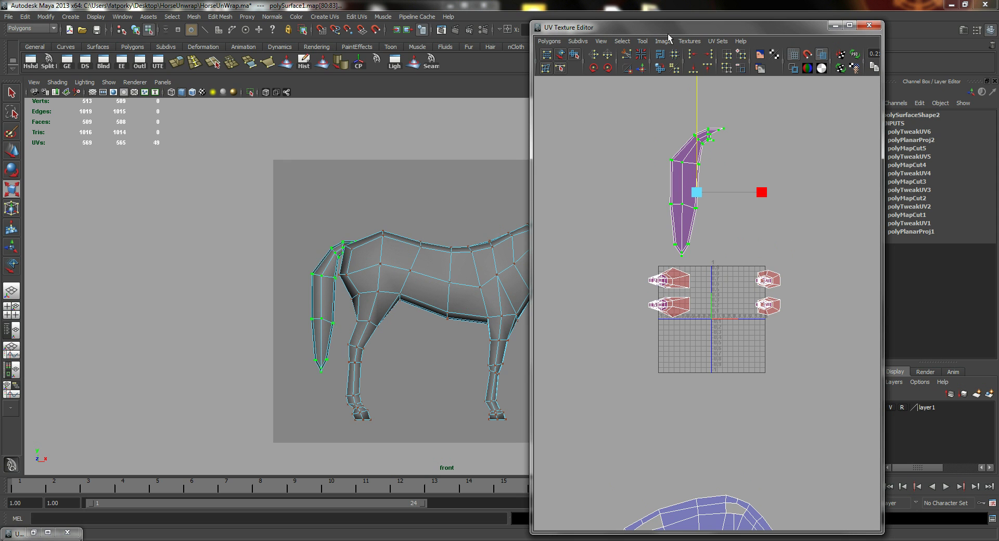
# Move the tail shell down beside the body shell, next to its rear end.
pyautogui.keyDown('alt'); pyautogui.moveTo(733, 238); pyautogui.dragTo(780, 184, button='middle'); pyautogui.keyUp('alt')
pyautogui.press('w')
pyautogui.moveTo(745, 143); pyautogui.dragTo(588, 403)
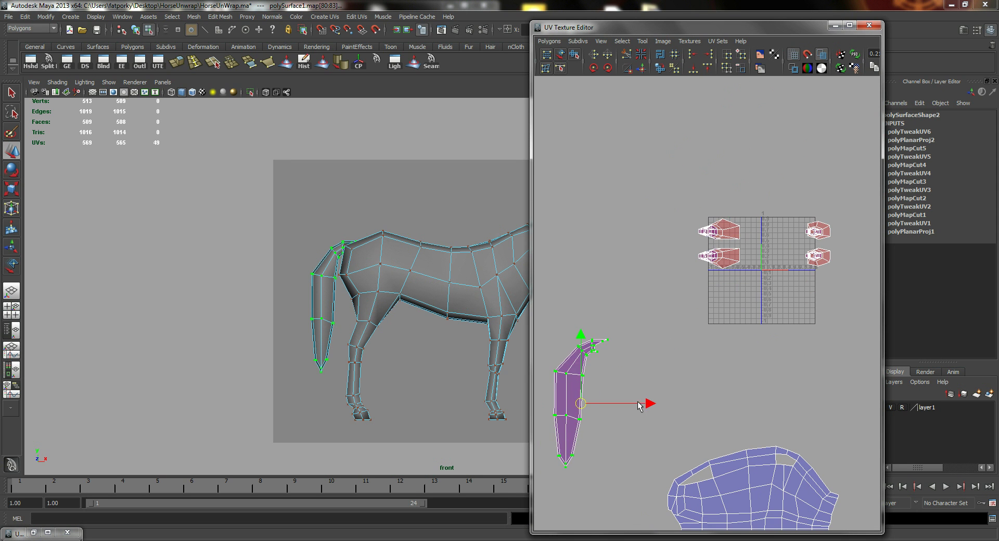
pyautogui.keyDown('alt'); pyautogui.moveTo(554, 482); pyautogui.dragTo(665, 300, button='middle'); pyautogui.keyUp('alt')
pyautogui.moveTo(691, 224); pyautogui.dragTo(659, 343)
# In the perspective view, select the lengthwise edge loop on the tail's inner side facing the hind legs and cut its UVs.
pyautogui.keyDown('alt'); pyautogui.moveTo(412, 258); pyautogui.dragTo(397, 216, button='middle'); pyautogui.keyUp('alt')
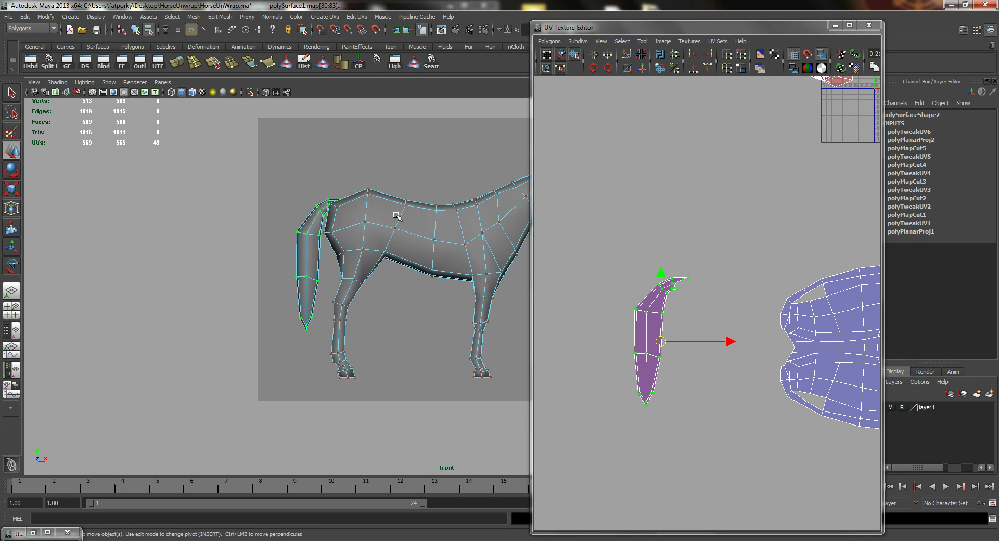
pyautogui.press('space')
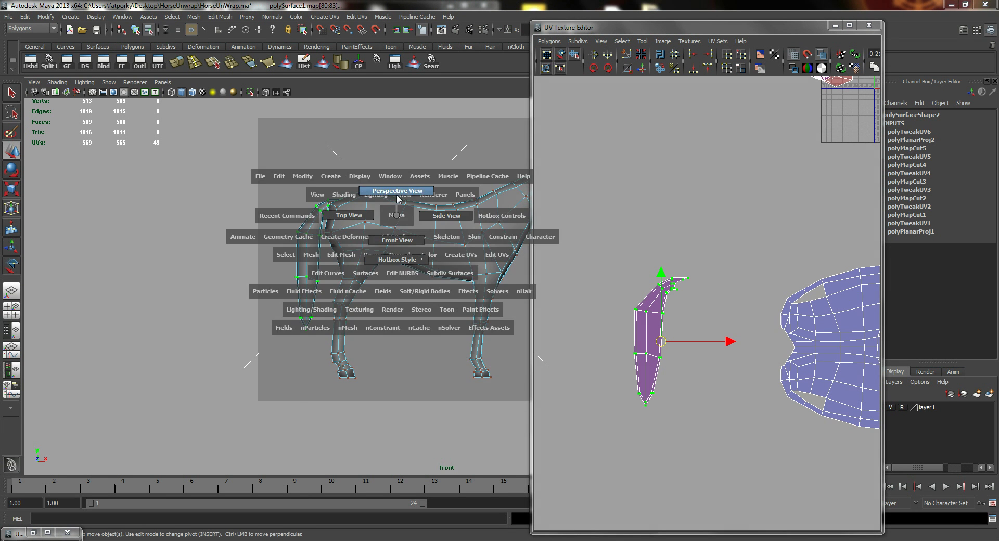
pyautogui.moveTo(397, 216); pyautogui.dragTo(316, 150)
pyautogui.press('q')
pyautogui.moveTo(326, 214); pyautogui.dragTo(321, 322, button='right')
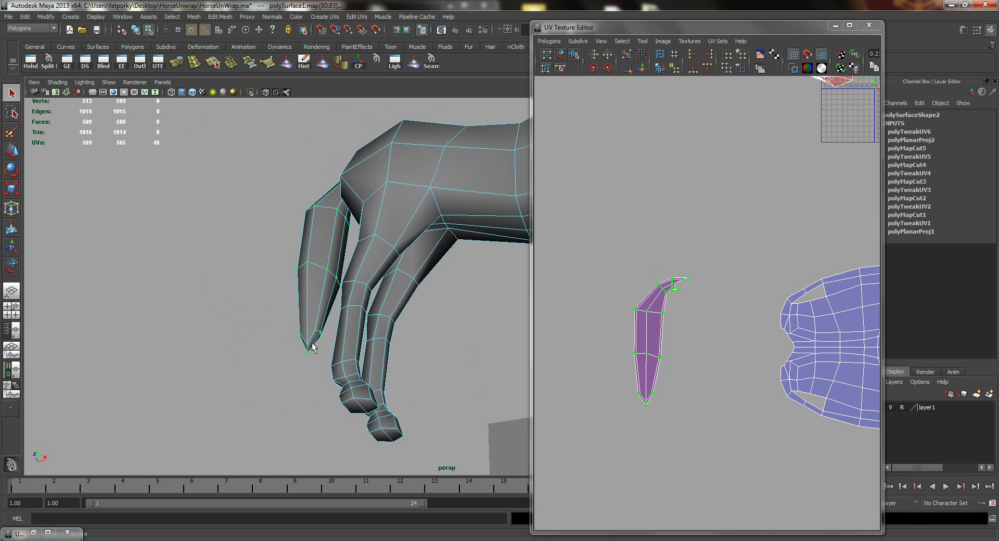
pyautogui.click(314, 342)
pyautogui.keyDown('alt'); pyautogui.moveTo(307, 287); pyautogui.dragTo(361, 291); pyautogui.keyUp('alt')
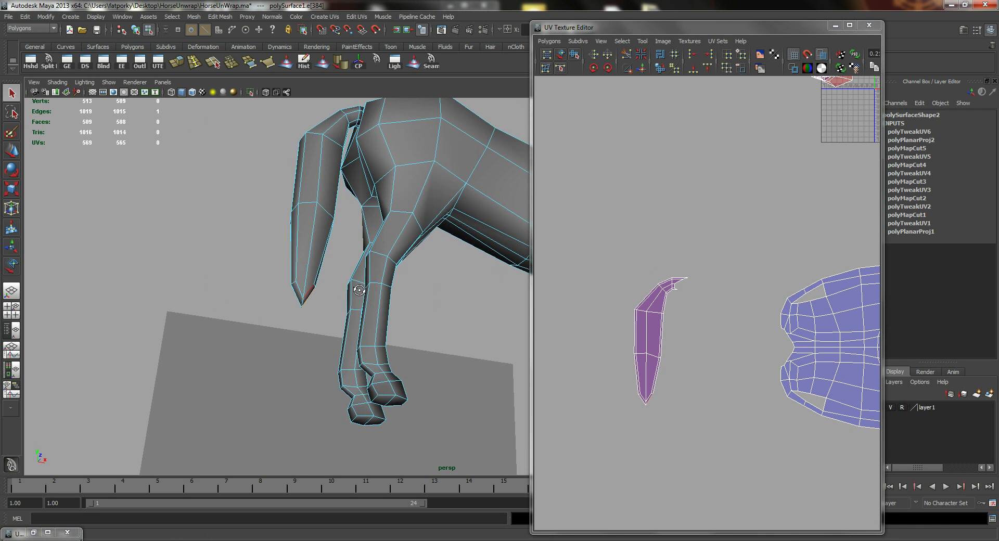
pyautogui.keyDown('alt'); pyautogui.moveTo(362, 291); pyautogui.dragTo(450, 286, button='middle'); pyautogui.keyUp('alt')
pyautogui.scroll(6, 450, 285)
pyautogui.keyDown('alt'); pyautogui.moveTo(349, 228); pyautogui.dragTo(370, 187); pyautogui.keyUp('alt')
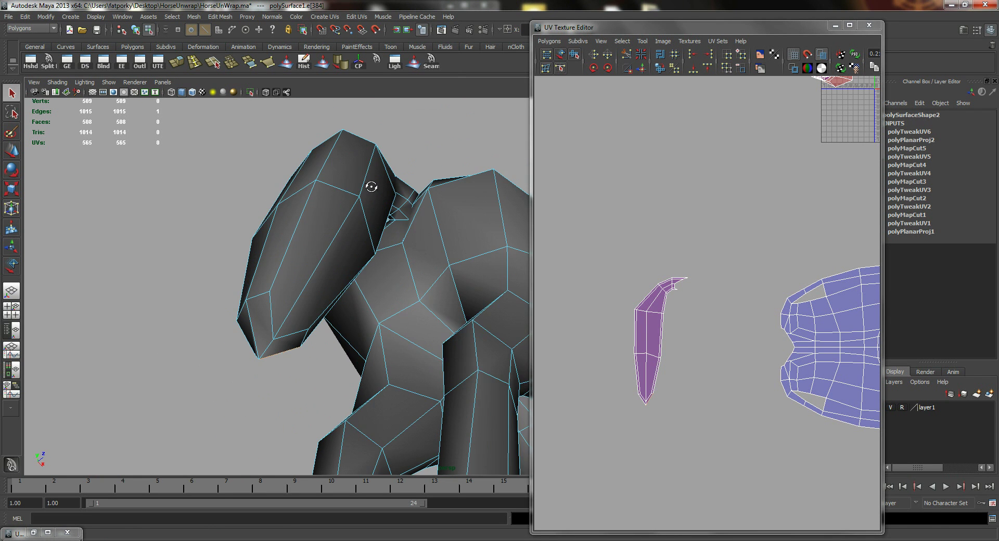
pyautogui.doubleClick(404, 215)
pyautogui.keyDown('alt'); pyautogui.moveTo(395, 259); pyautogui.dragTo(401, 217); pyautogui.keyUp('alt')
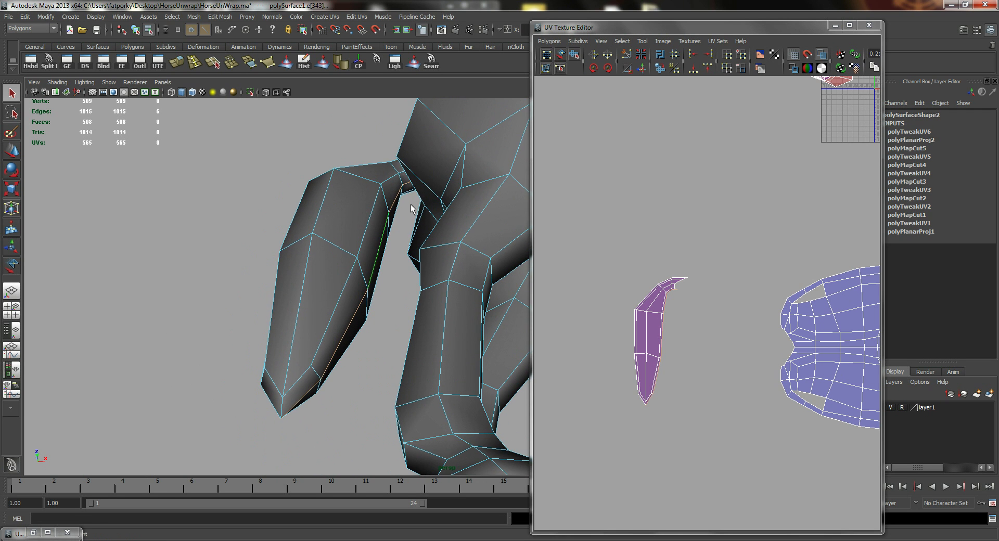
pyautogui.keyDown('alt'); pyautogui.moveTo(410, 205); pyautogui.dragTo(260, 205, button='right'); pyautogui.keyUp('alt')
pyautogui.keyDown('alt'); pyautogui.moveTo(396, 255); pyautogui.dragTo(370, 244); pyautogui.keyUp('alt')
pyautogui.keyDown('alt'); pyautogui.moveTo(369, 244); pyautogui.dragTo(239, 203, button='middle'); pyautogui.keyUp('alt')
pyautogui.keyDown('alt'); pyautogui.moveTo(239, 202); pyautogui.dragTo(425, 246); pyautogui.keyUp('alt')
pyautogui.keyDown('alt'); pyautogui.moveTo(403, 212); pyautogui.dragTo(401, 279); pyautogui.keyUp('alt')
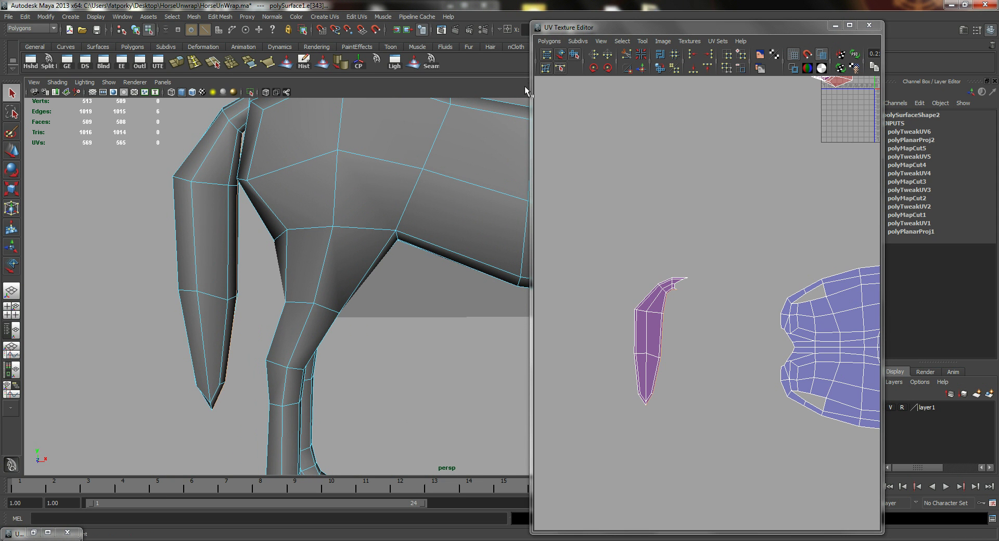
pyautogui.click(626, 56)
# Select all UVs of the tail shell and unfold them with the horizontal constraint.
pyautogui.moveTo(637, 333); pyautogui.dragTo(677, 333, button='right')
pyautogui.moveTo(715, 229); pyautogui.dragTo(607, 405)
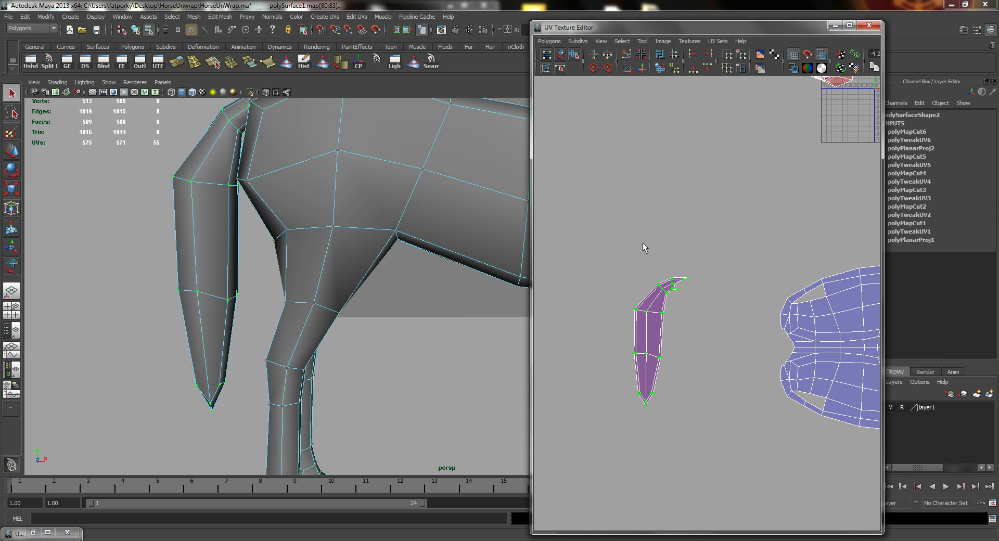
pyautogui.moveTo(643, 246); pyautogui.dragTo(751, 471, button='right')
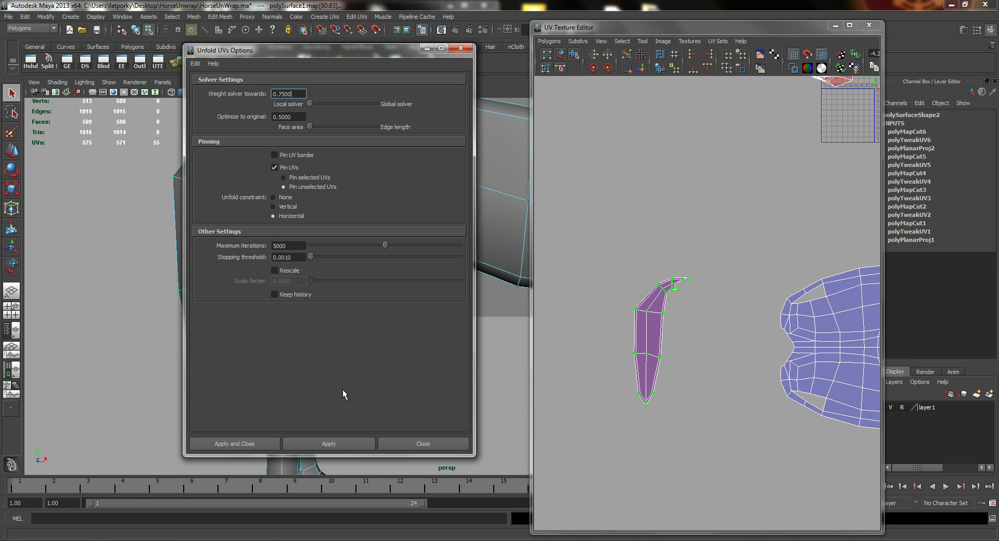
pyautogui.click(345, 446)
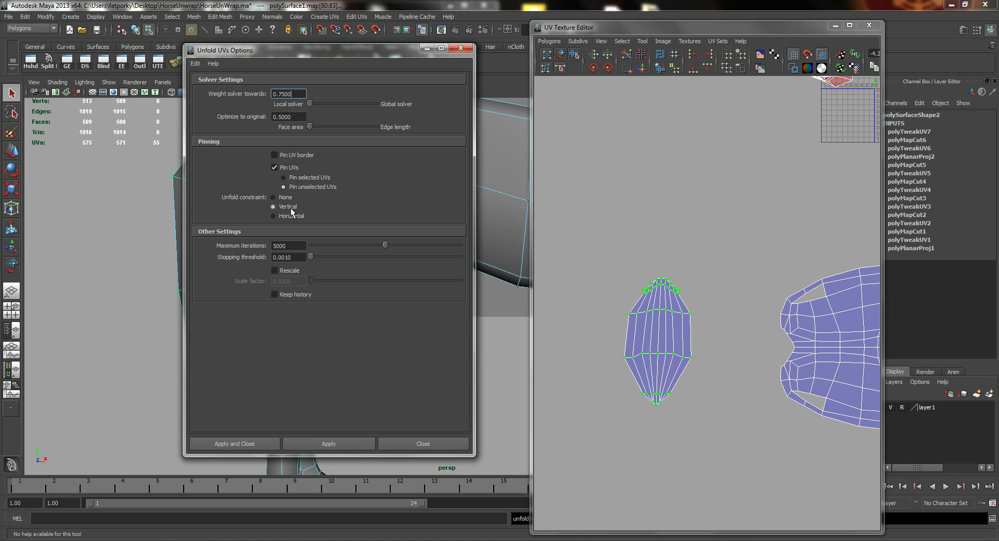
# Unfold the tail shell again with the vertical constraint and inspect the shell up close.
pyautogui.click(339, 443)
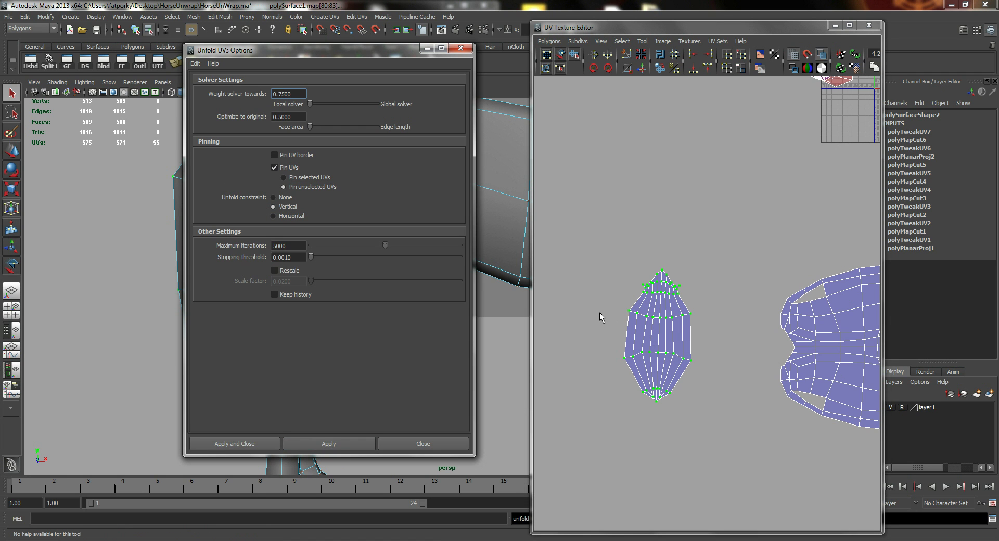
pyautogui.scroll(3, 715, 341)
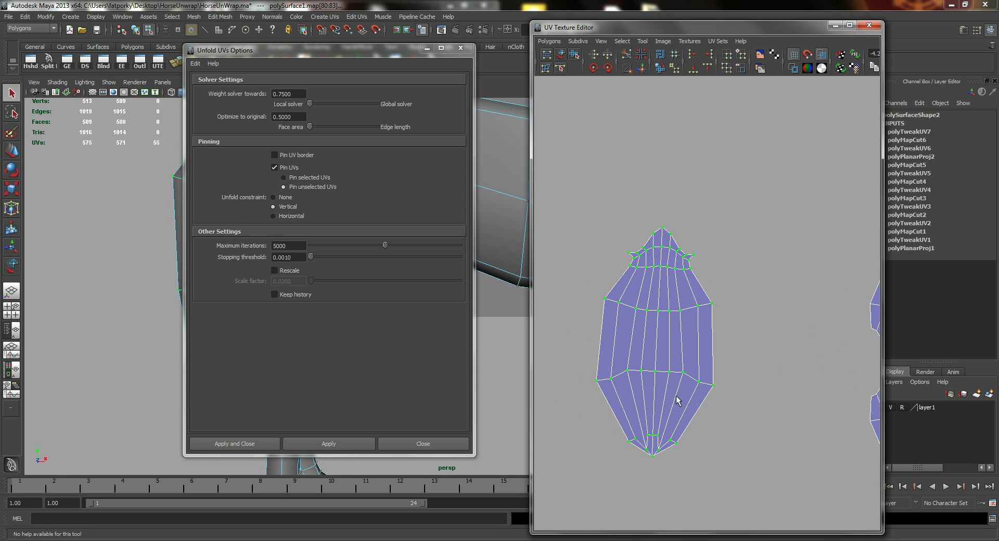
pyautogui.scroll(-3, 716, 324)
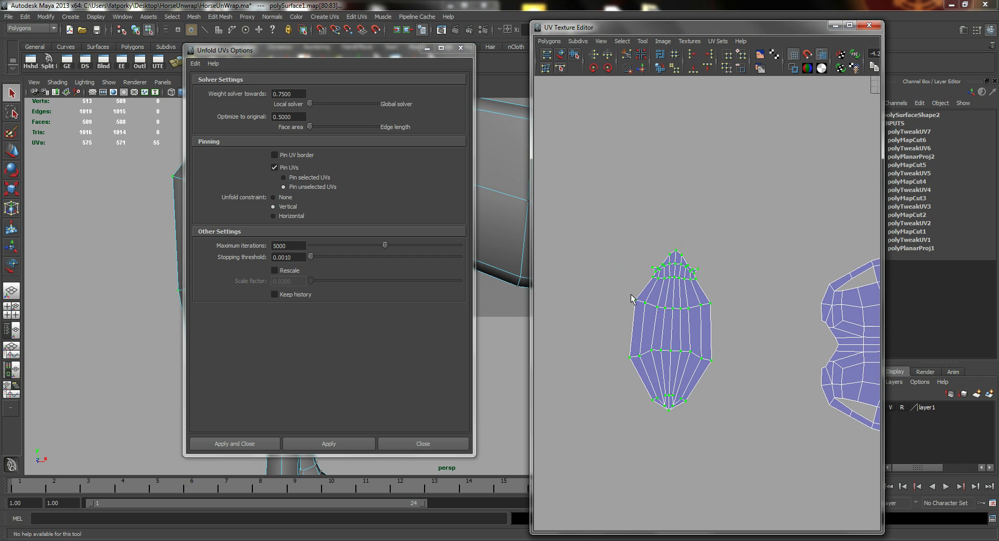
# Rotate the tail shell 90 degrees clockwise, move it against the notch at the body shell's rear, and deselect it.
pyautogui.click(608, 68)
pyautogui.click(607, 68)
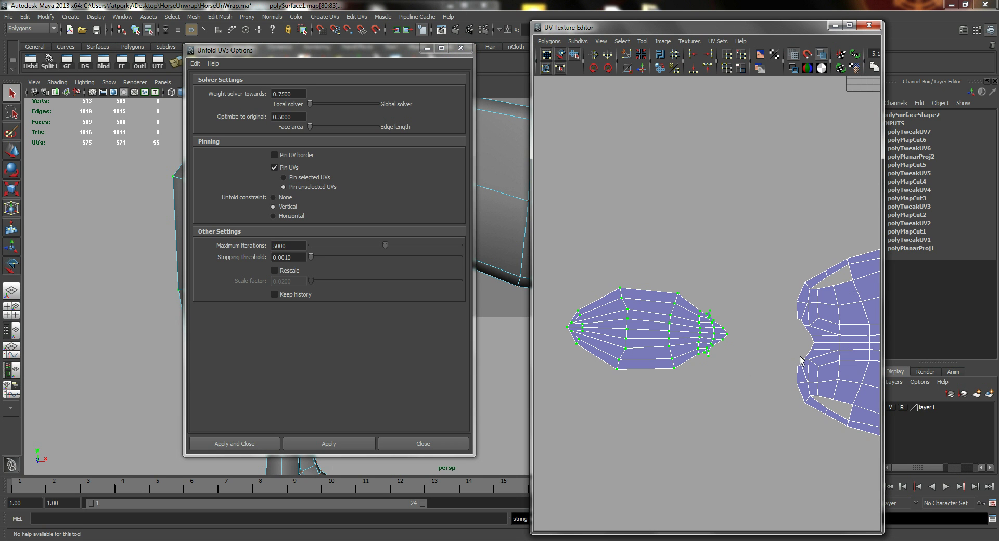
pyautogui.keyDown('alt'); pyautogui.moveTo(758, 335); pyautogui.dragTo(682, 346, button='middle'); pyautogui.keyUp('alt')
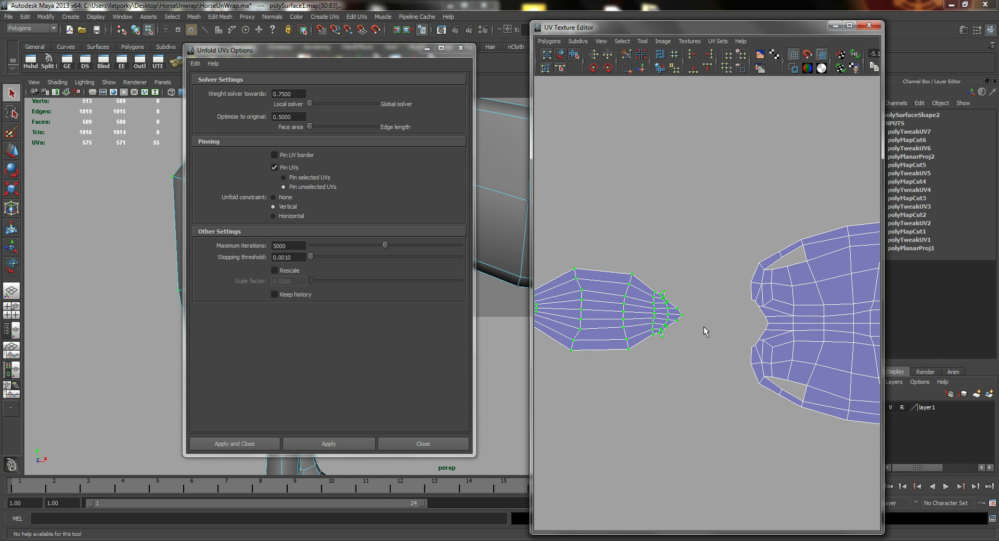
pyautogui.press('w')
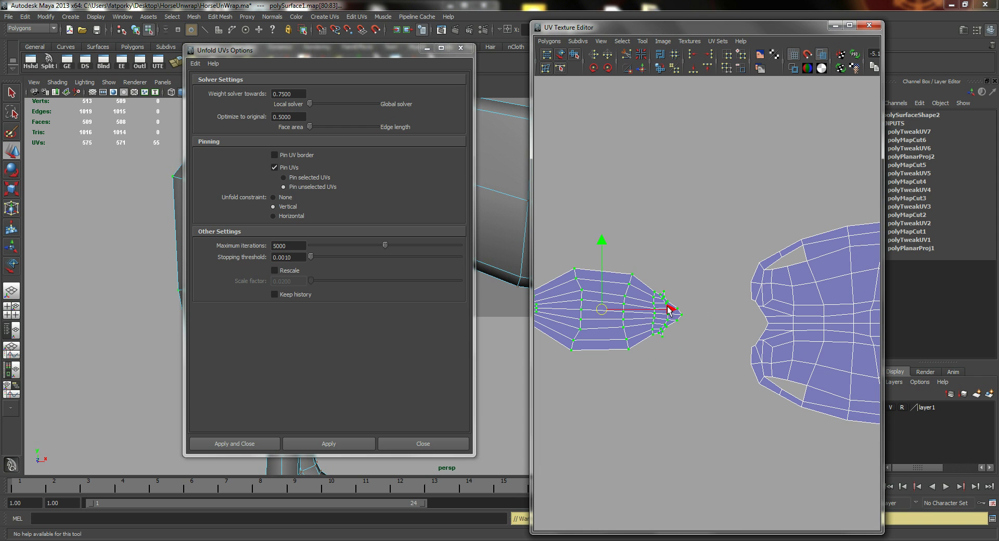
pyautogui.moveTo(601, 314); pyautogui.dragTo(669, 325)
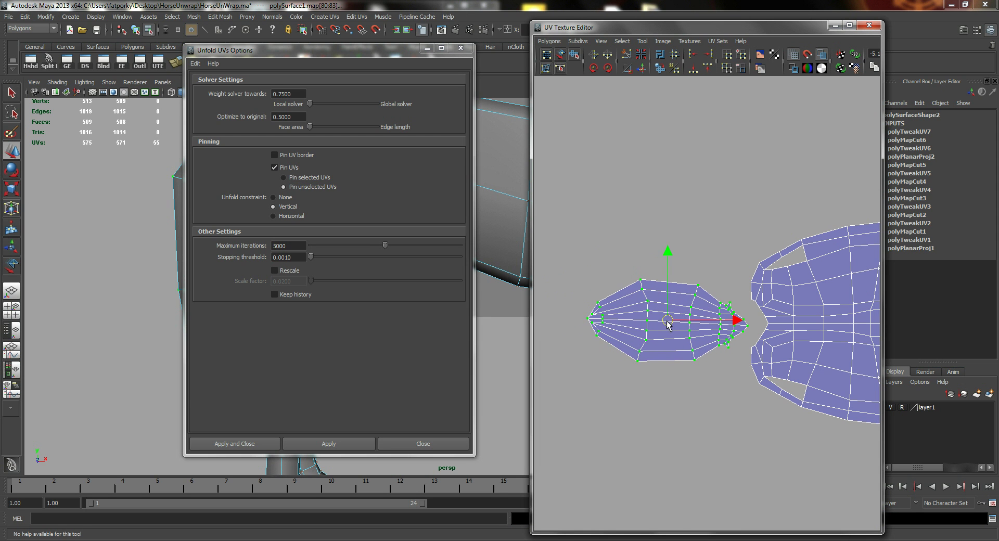
pyautogui.click(698, 424)
pyautogui.scroll(-6, 729, 343)
pyautogui.keyDown('alt'); pyautogui.moveTo(785, 332); pyautogui.dragTo(725, 317, button='middle'); pyautogui.keyUp('alt')
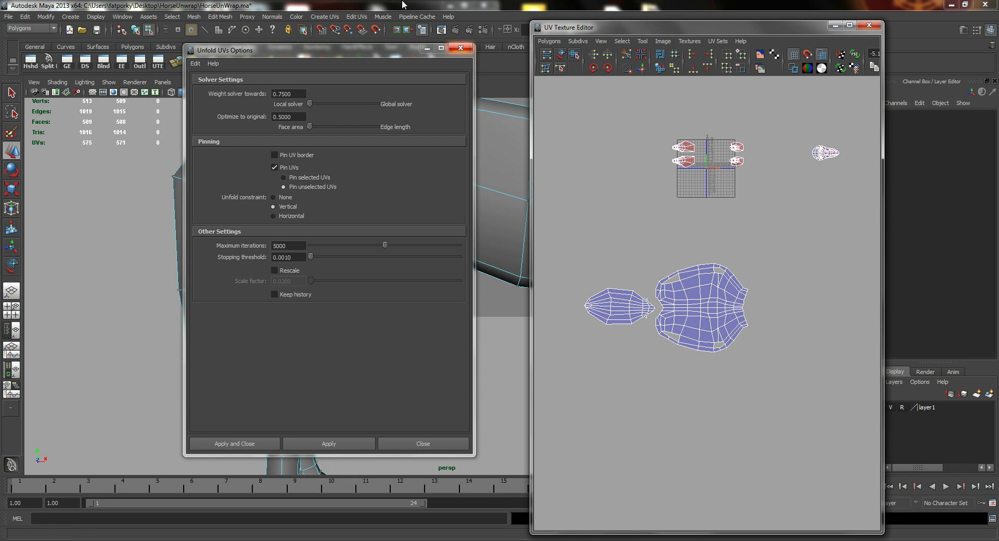
# Hide the Unfold UVs options and select all faces of the four leg shells in the UV Texture Editor.
pyautogui.click(426, 48)
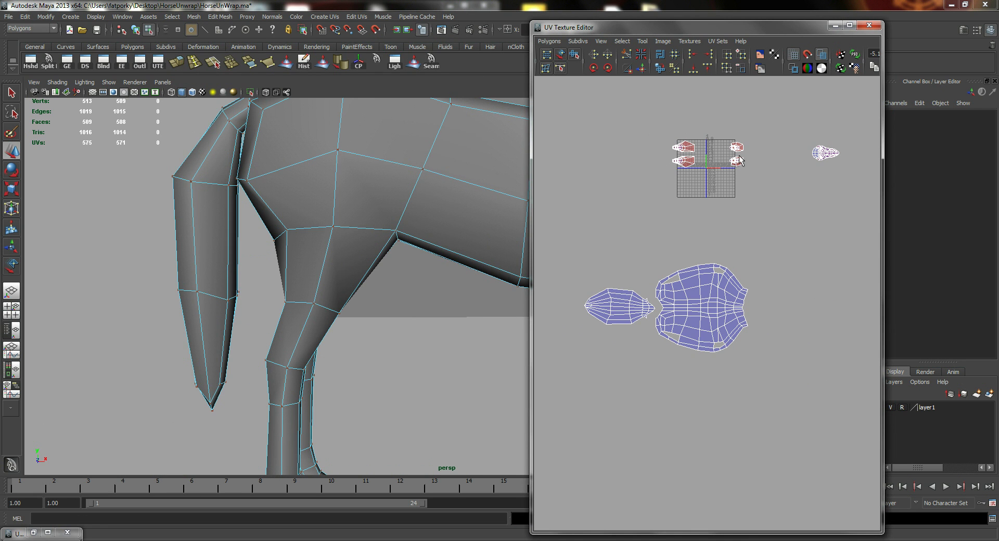
pyautogui.keyDown('alt'); pyautogui.moveTo(713, 176); pyautogui.dragTo(720, 191, button='middle'); pyautogui.keyUp('alt')
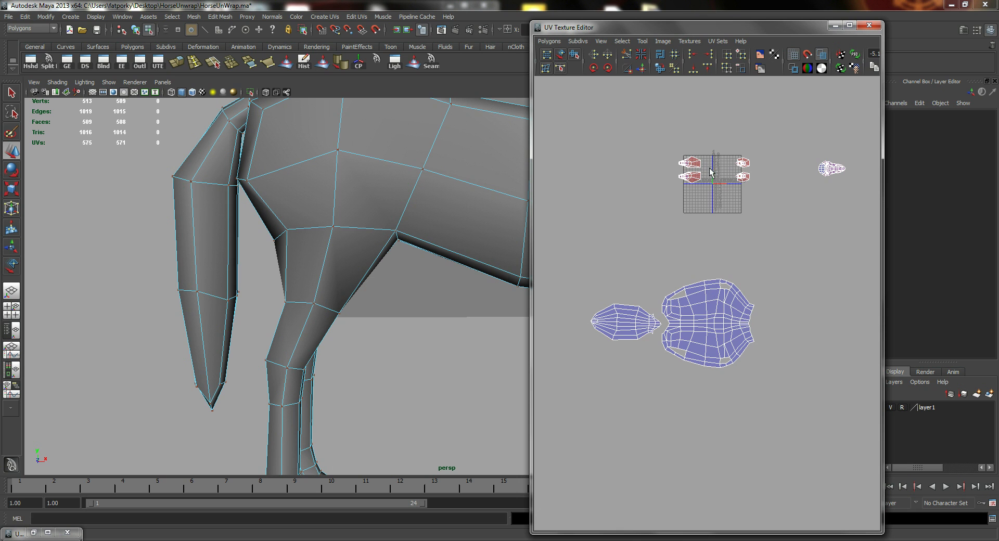
pyautogui.moveTo(691, 168); pyautogui.dragTo(677, 124, button='right')
pyautogui.moveTo(756, 207); pyautogui.dragTo(749, 203)
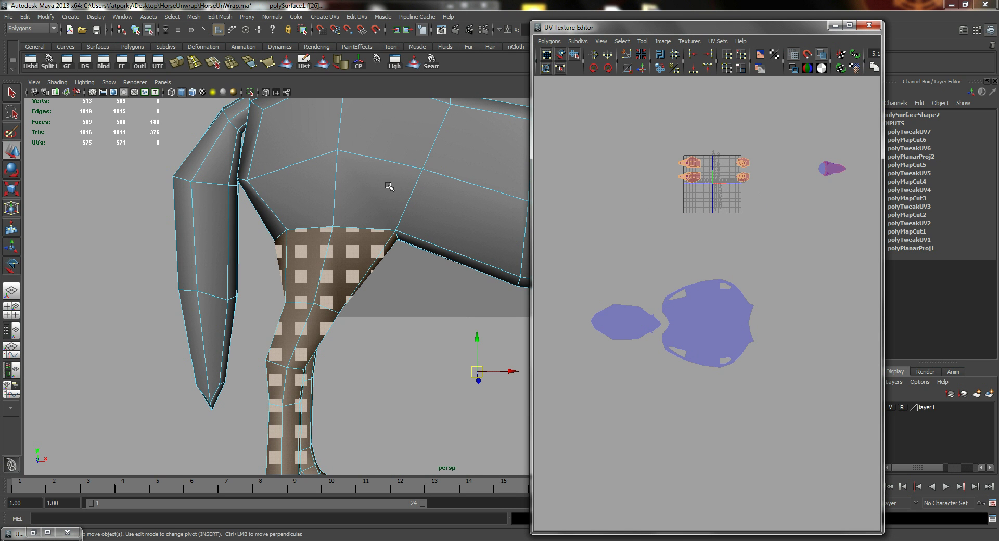
# Project new planar UVs onto the selected leg faces from the front view.
pyautogui.press('f')
pyautogui.press('space')
pyautogui.moveTo(274, 121); pyautogui.dragTo(286, 175)
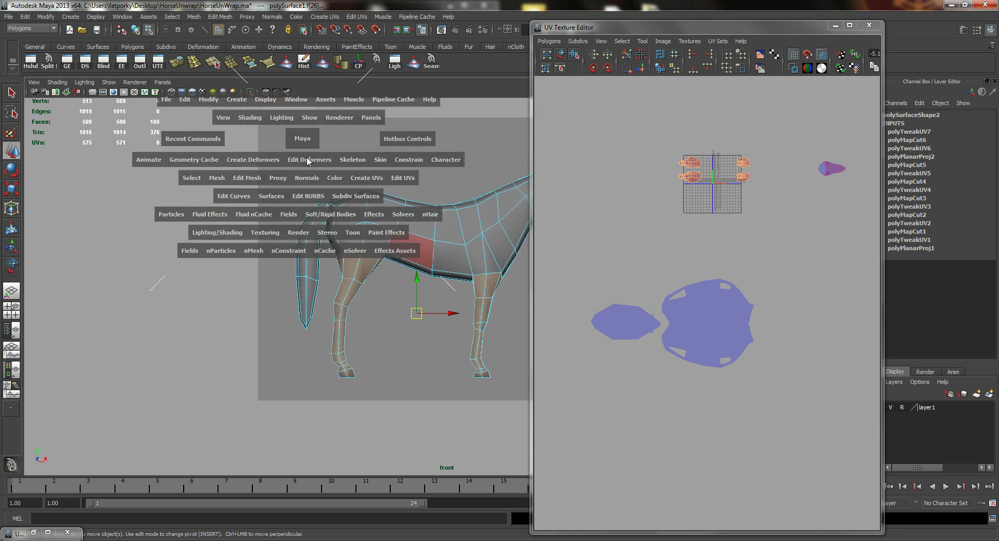
pyautogui.keyDown('alt'); pyautogui.moveTo(286, 176); pyautogui.dragTo(315, 185, button='right'); pyautogui.keyUp('alt')
pyautogui.keyDown('alt'); pyautogui.moveTo(314, 185); pyautogui.dragTo(355, 172, button='middle'); pyautogui.keyUp('alt')
pyautogui.keyDown('alt'); pyautogui.moveTo(355, 172); pyautogui.dragTo(413, 189, button='right'); pyautogui.keyUp('alt')
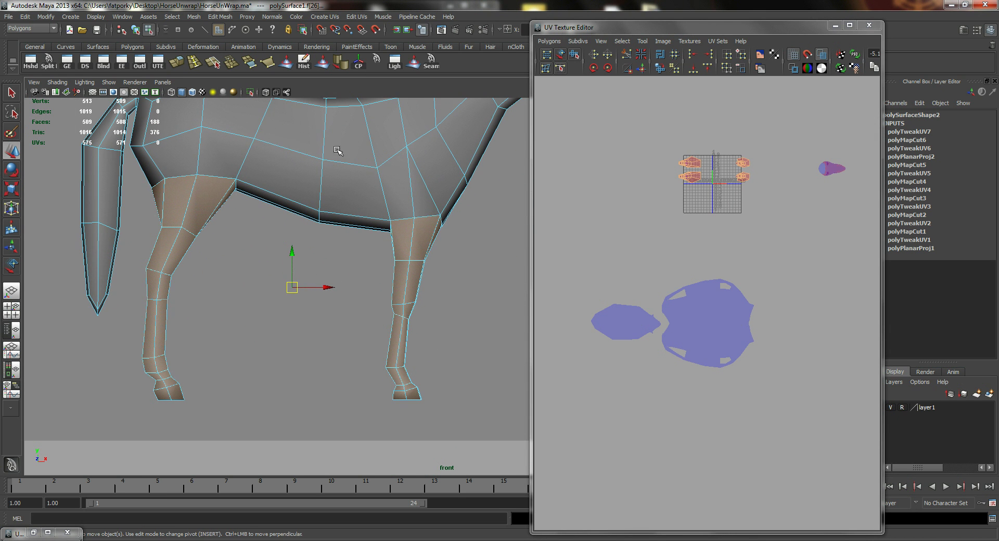
pyautogui.click(320, 19)
pyautogui.click(369, 72)
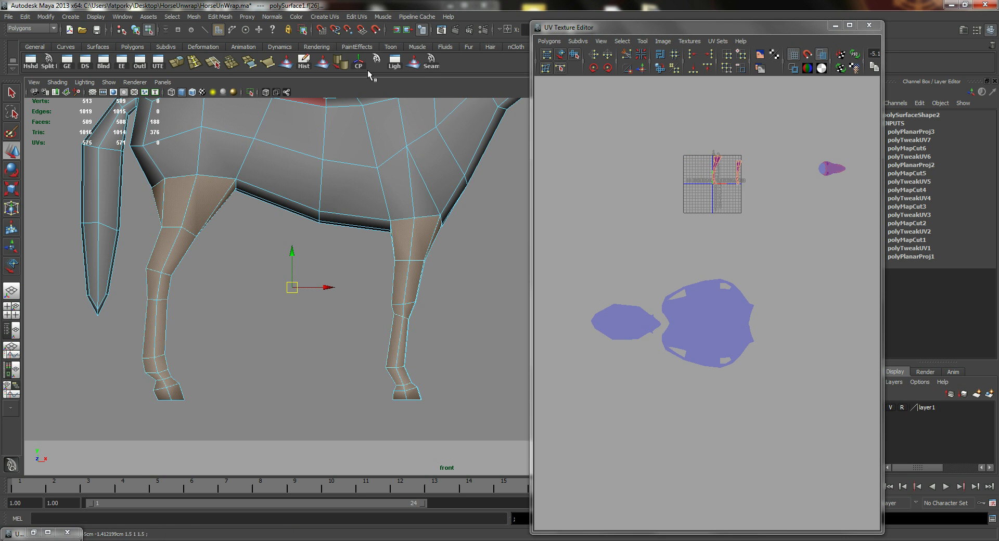
# Select all UVs of the projected leg shells and move them into the empty area below the body shell.
pyautogui.moveTo(663, 161); pyautogui.dragTo(706, 157, button='right')
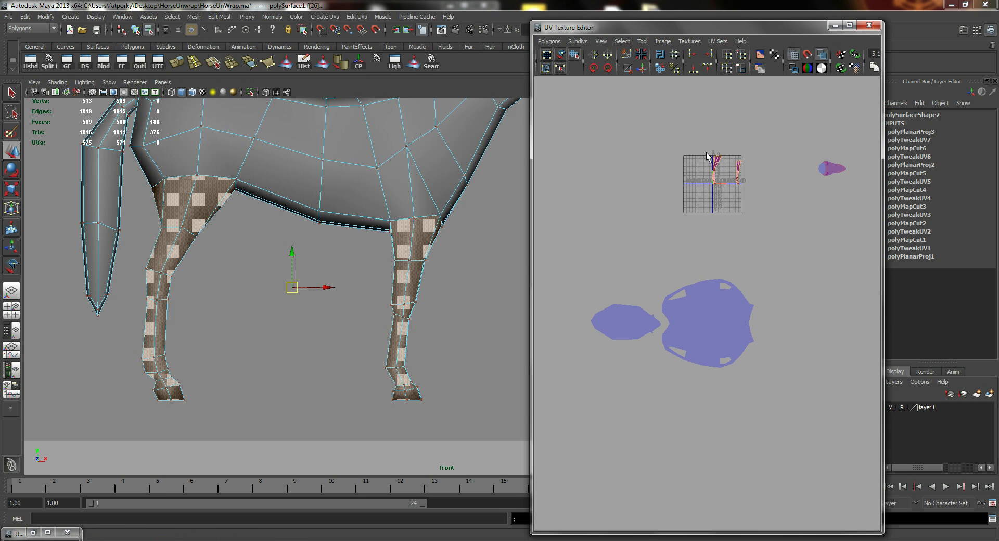
pyautogui.moveTo(686, 196); pyautogui.dragTo(652, 204)
pyautogui.moveTo(725, 170); pyautogui.dragTo(667, 442)
pyautogui.keyDown('alt'); pyautogui.moveTo(695, 330); pyautogui.dragTo(683, 213, button='middle'); pyautogui.keyUp('alt')
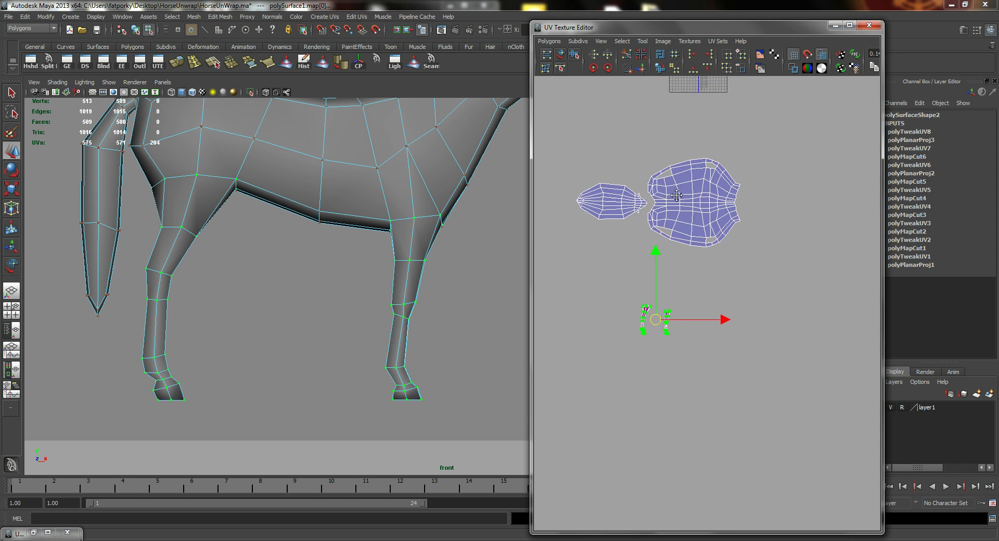
pyautogui.keyDown('alt'); pyautogui.moveTo(702, 229); pyautogui.dragTo(820, 288, button='right'); pyautogui.keyUp('alt')
pyautogui.keyDown('alt'); pyautogui.moveTo(658, 298); pyautogui.dragTo(695, 270, button='middle'); pyautogui.keyUp('alt')
pyautogui.moveTo(620, 314); pyautogui.dragTo(664, 270)
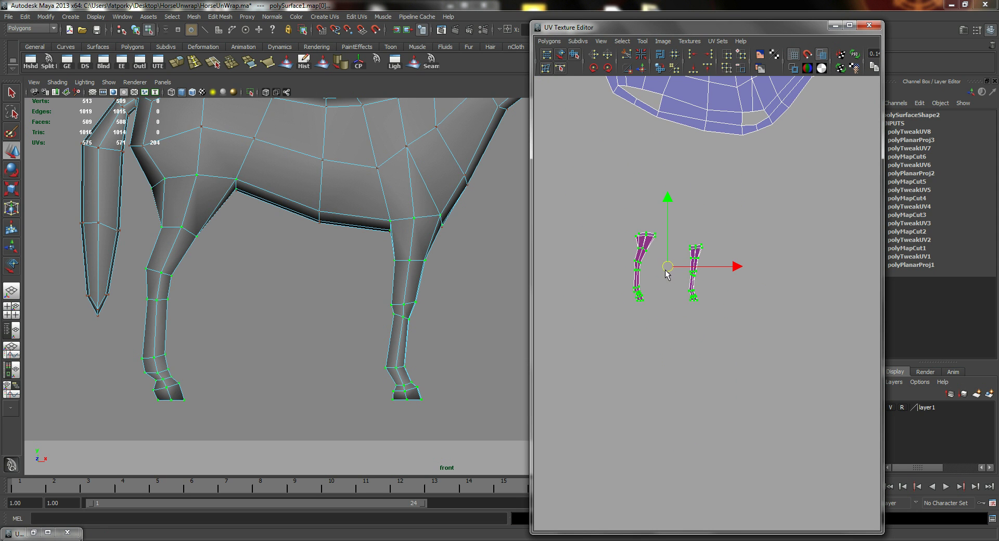
# Move one overlapping hind-leg shell and one overlapping front-leg shell sideways so the four leg shells lie separately.
pyautogui.click(637, 254)
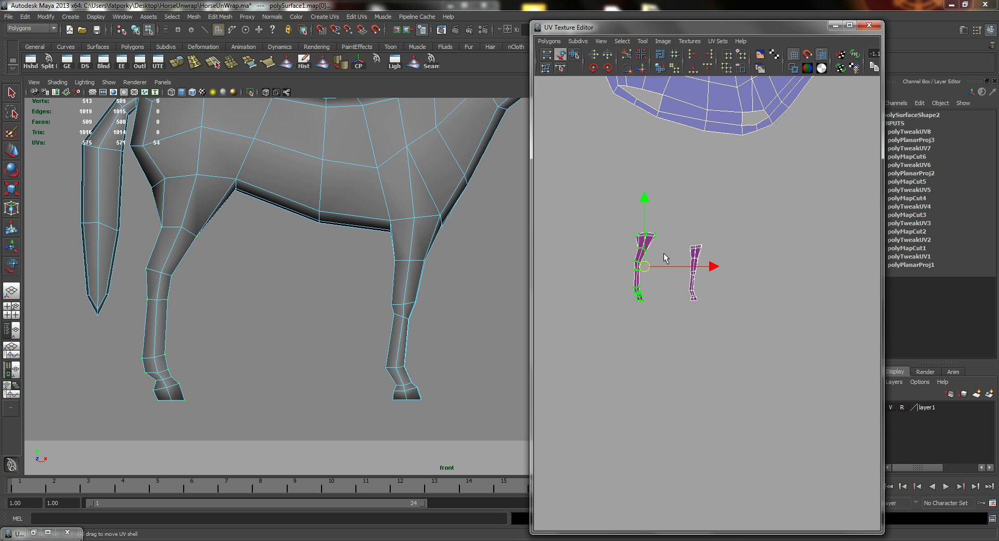
pyautogui.keyDown('shift'); pyautogui.click(698, 254); pyautogui.keyUp('shift')
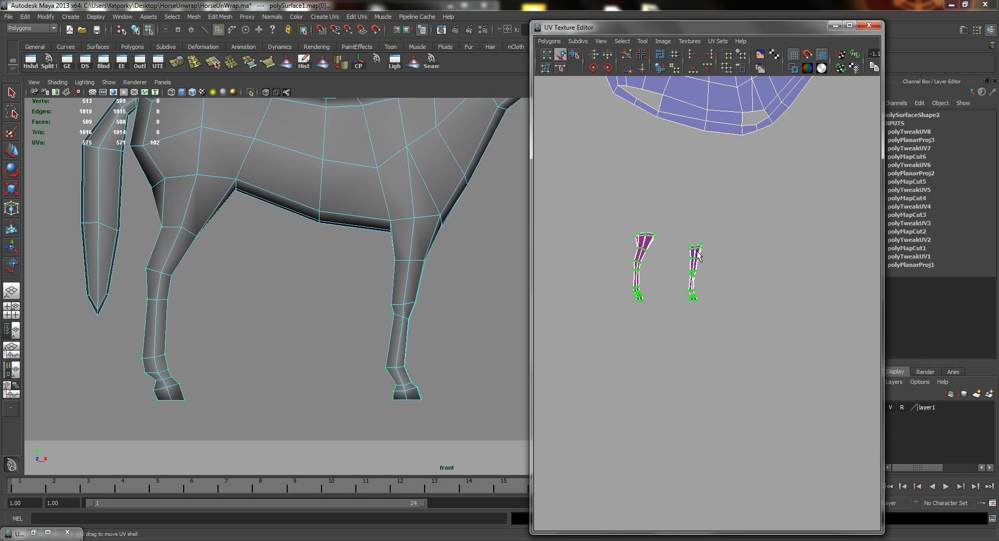
pyautogui.moveTo(735, 266); pyautogui.dragTo(708, 265)
pyautogui.click(704, 364)
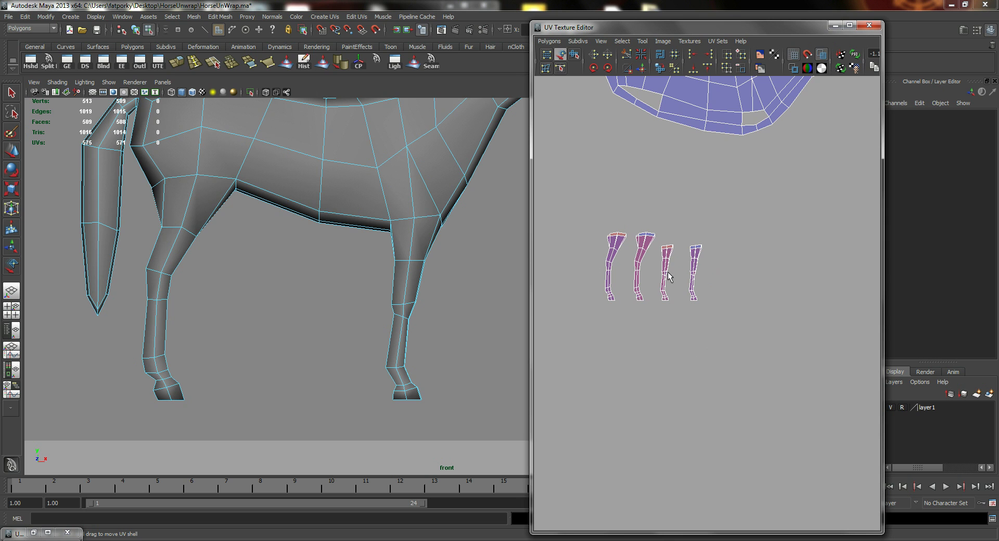
# Spread the outer hind-leg shell and both front-leg shells farther apart in the row of four leg shells.
pyautogui.click(615, 253)
pyautogui.moveTo(685, 266); pyautogui.dragTo(636, 267)
pyautogui.click(695, 267)
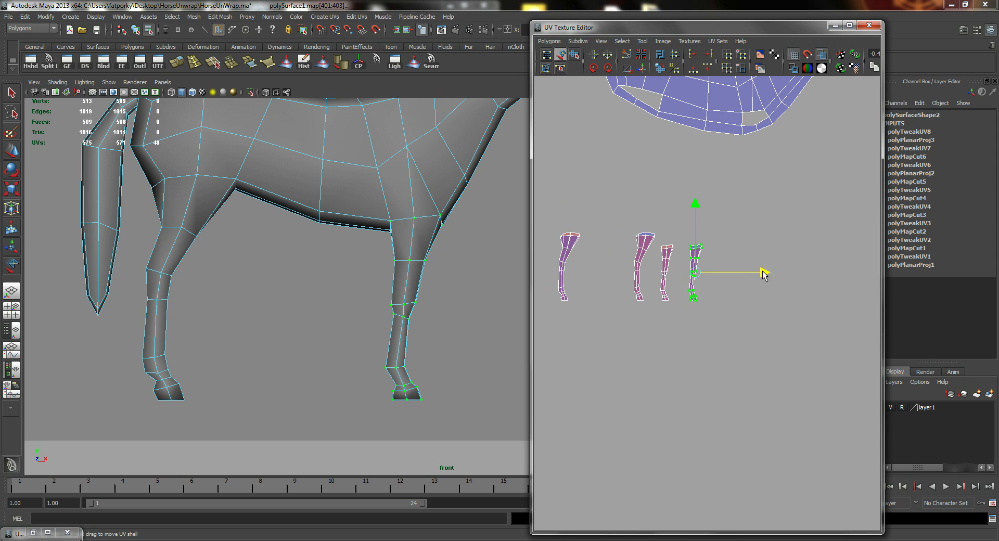
pyautogui.moveTo(762, 273); pyautogui.dragTo(827, 273)
pyautogui.click(670, 253)
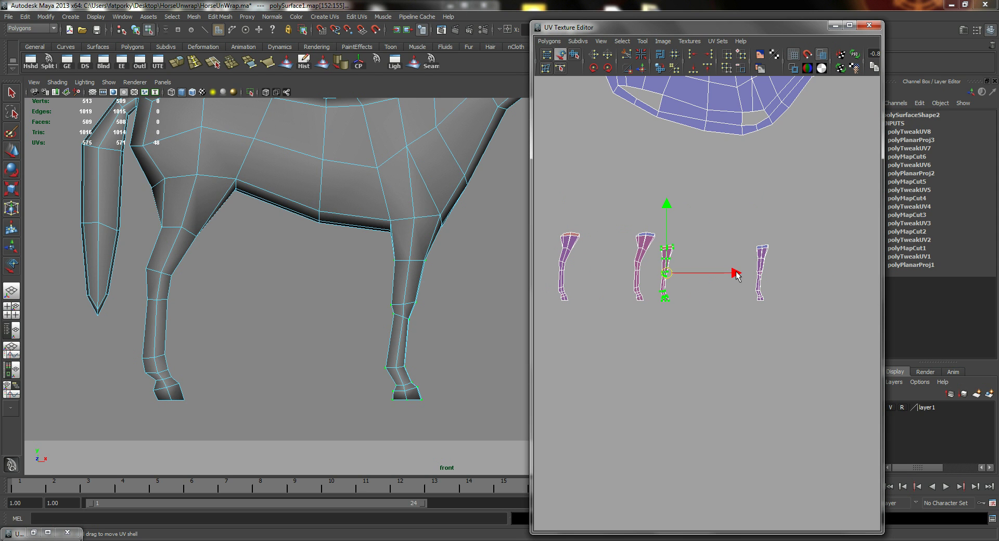
pyautogui.moveTo(736, 275); pyautogui.dragTo(777, 274)
pyautogui.click(757, 338)
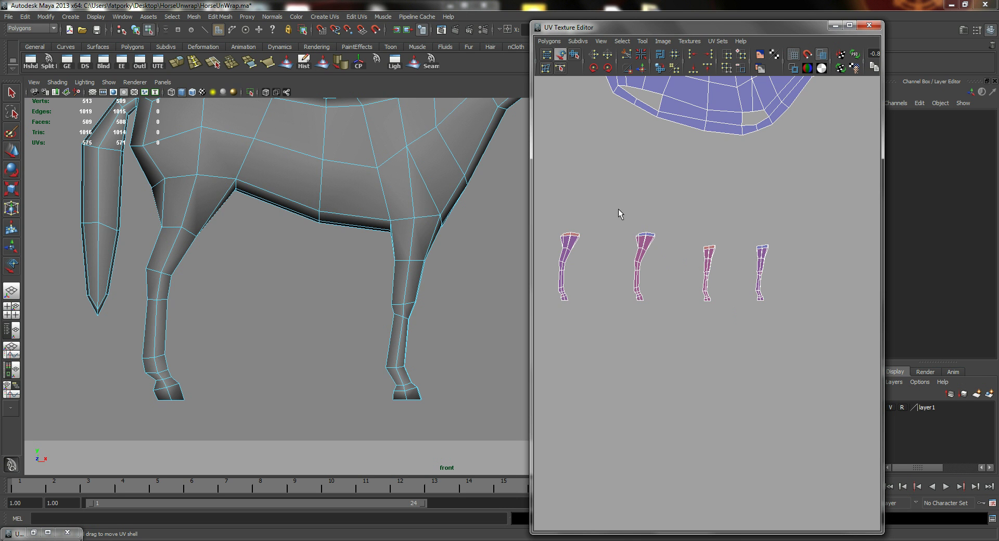
# Show the checker texture and scale all four leg shells up uniformly until their squares match the body's, then deselect them.
pyautogui.keyDown('alt'); pyautogui.moveTo(417, 232); pyautogui.dragTo(401, 267, button='middle'); pyautogui.keyUp('alt')
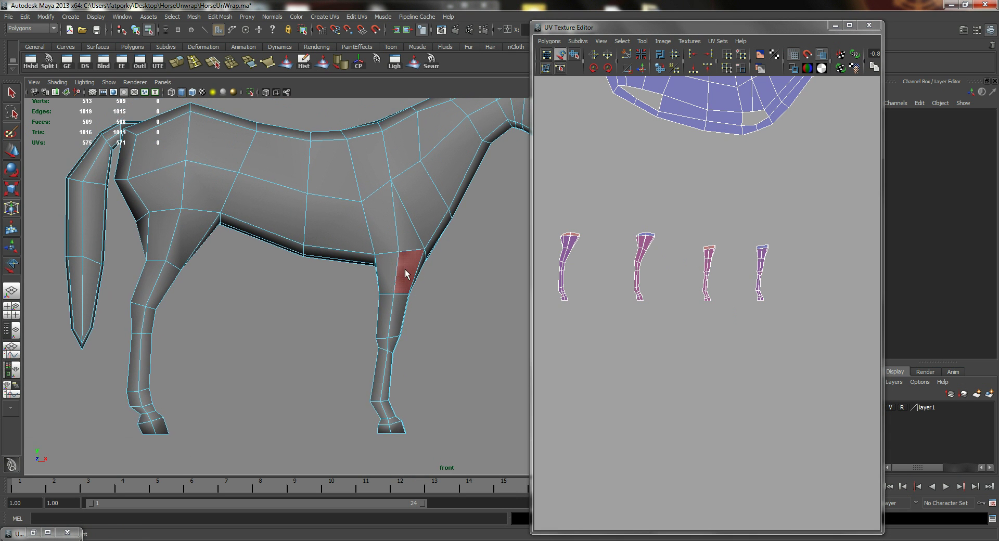
pyautogui.press('6')
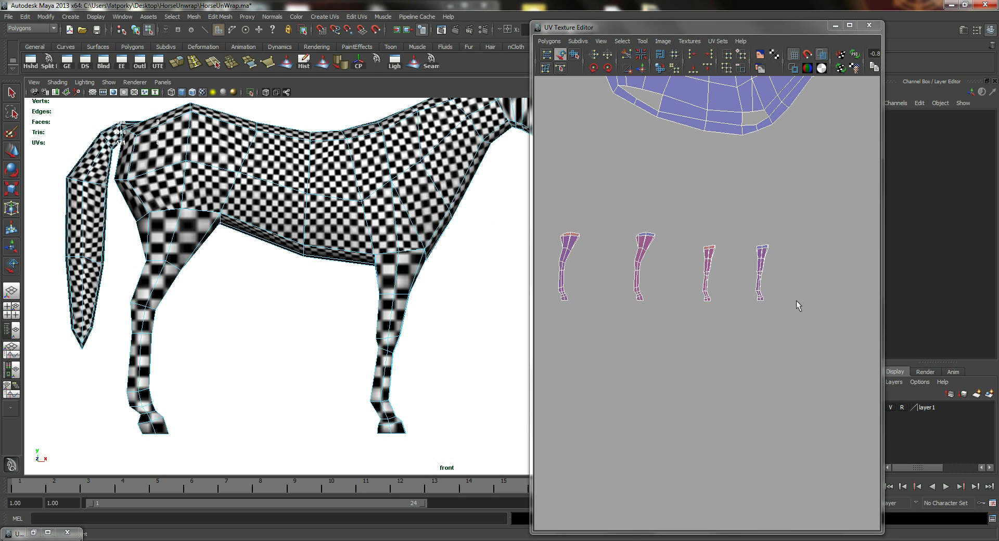
pyautogui.moveTo(725, 257); pyautogui.dragTo(766, 253, button='right')
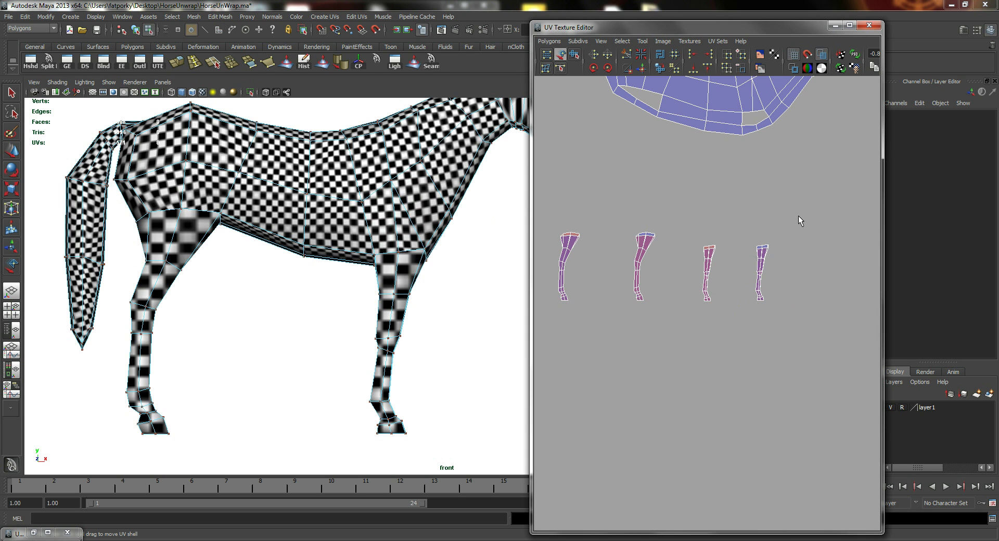
pyautogui.moveTo(548, 330); pyautogui.dragTo(549, 329)
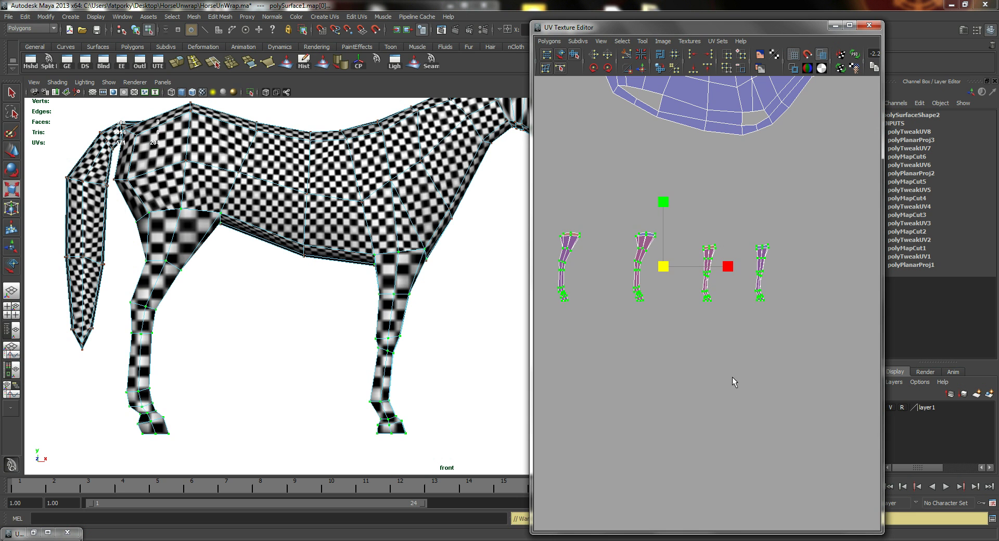
pyautogui.moveTo(710, 391); pyautogui.dragTo(712, 357, button='middle')
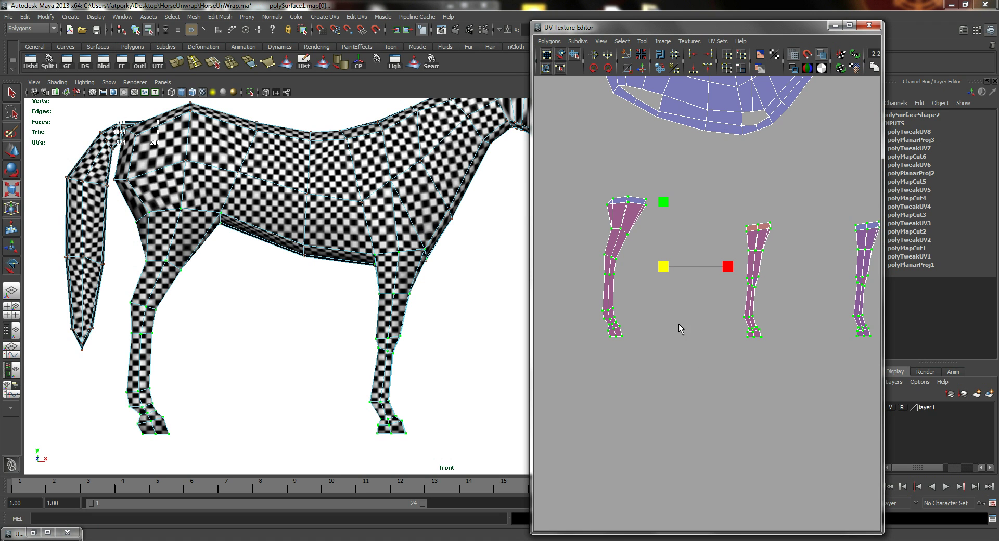
pyautogui.scroll(-3, 678, 323)
pyautogui.click(588, 110)
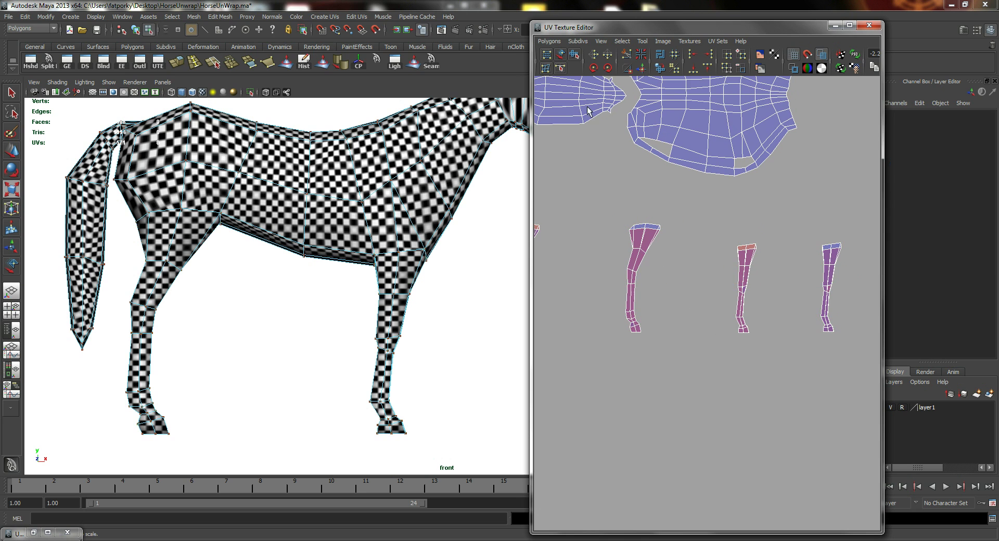
# In the shaded perspective view, select the lengthwise edge loop down the inner side of the far hind leg.
pyautogui.press('space')
pyautogui.moveTo(394, 201); pyautogui.dragTo(383, 178)
pyautogui.press('5')
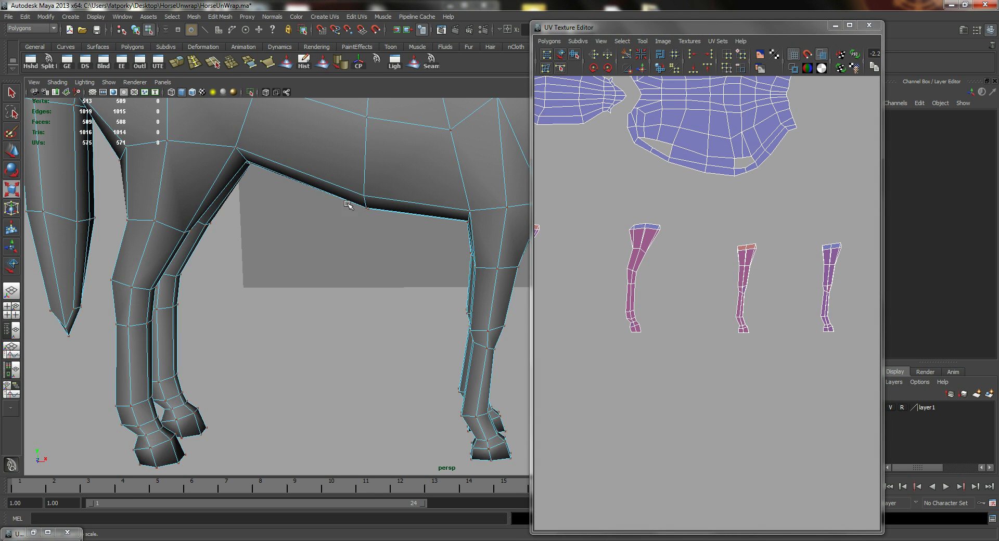
pyautogui.keyDown('alt'); pyautogui.moveTo(339, 245); pyautogui.dragTo(284, 237); pyautogui.keyUp('alt')
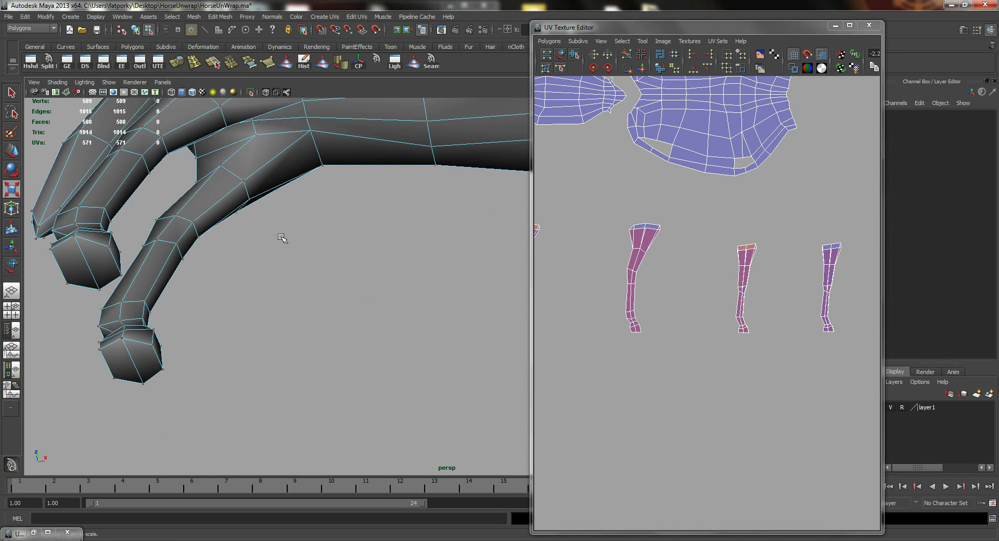
pyautogui.click(241, 147)
pyautogui.keyDown('alt'); pyautogui.moveTo(305, 216); pyautogui.dragTo(191, 294); pyautogui.keyUp('alt')
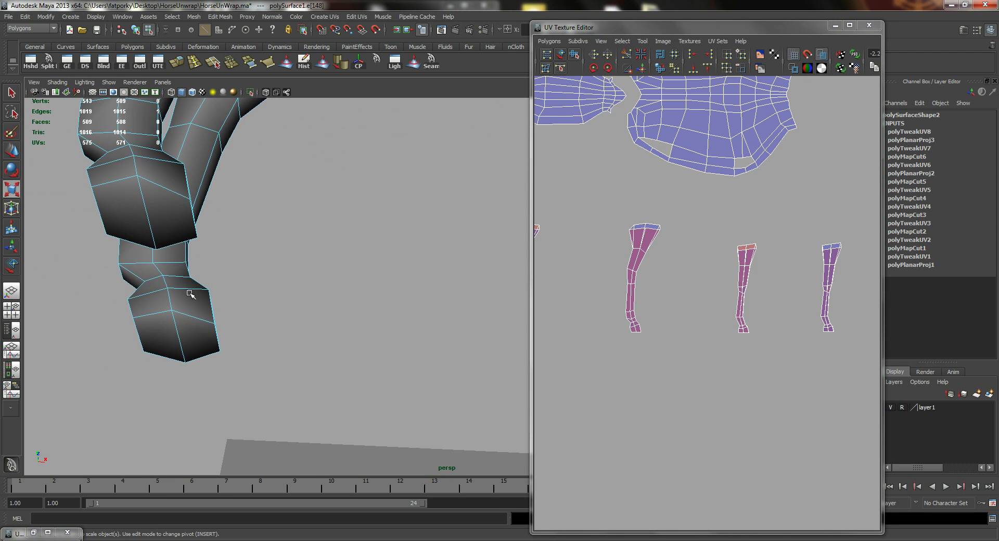
pyautogui.keyDown('shift'); pyautogui.doubleClick(171, 303); pyautogui.keyUp('shift')
# Inspect the far hind leg's loop from below and add an edge on its hoof to the selection.
pyautogui.keyDown('alt'); pyautogui.moveTo(333, 262); pyautogui.dragTo(269, 261, button='right'); pyautogui.keyUp('alt')
pyautogui.keyDown('alt'); pyautogui.moveTo(342, 262); pyautogui.dragTo(342, 291, button='middle'); pyautogui.keyUp('alt')
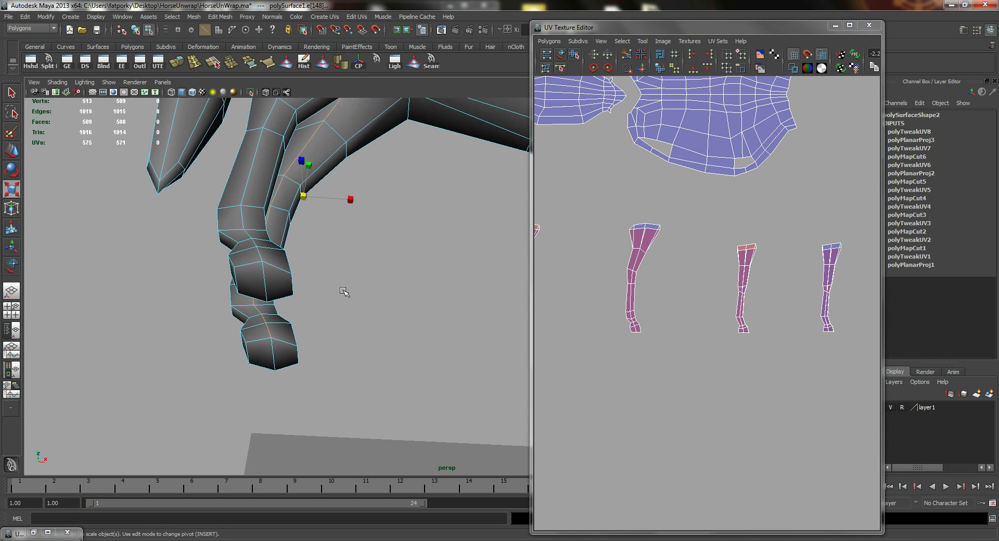
pyautogui.keyDown('alt'); pyautogui.moveTo(343, 291); pyautogui.dragTo(333, 262); pyautogui.keyUp('alt')
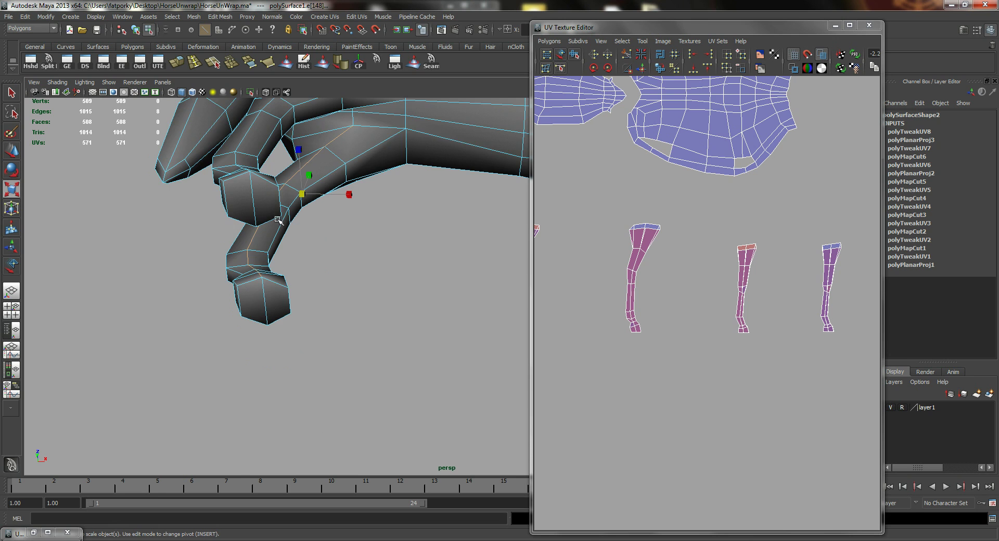
pyautogui.keyDown('alt'); pyautogui.moveTo(278, 220); pyautogui.dragTo(244, 233); pyautogui.keyUp('alt')
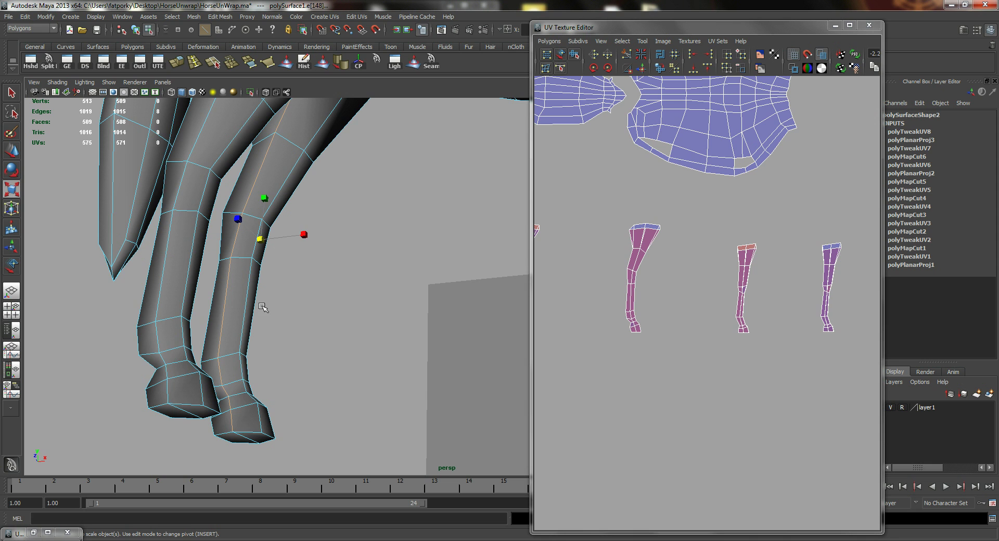
pyautogui.keyDown('alt'); pyautogui.moveTo(262, 307); pyautogui.dragTo(239, 303); pyautogui.keyUp('alt')
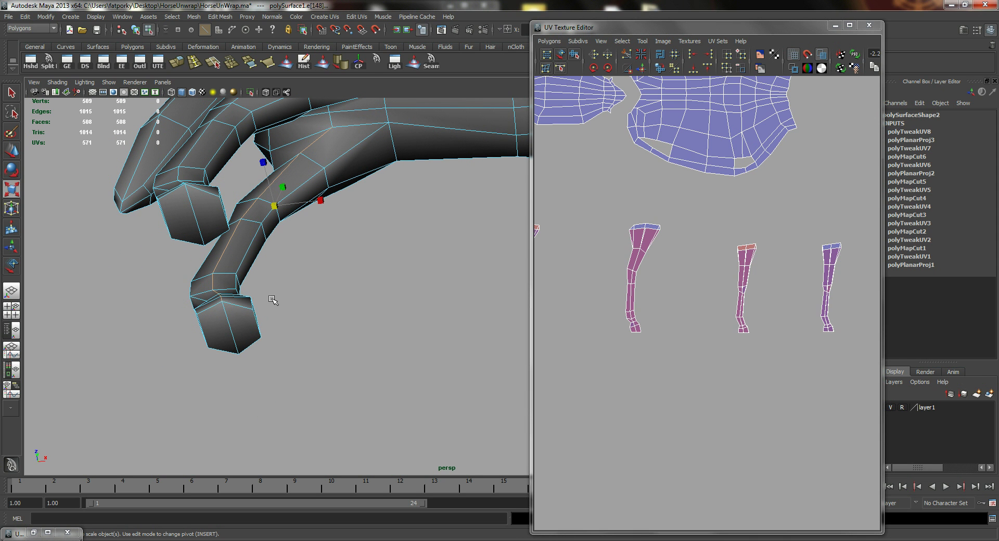
pyautogui.keyDown('alt'); pyautogui.moveTo(271, 299); pyautogui.dragTo(252, 328); pyautogui.keyUp('alt')
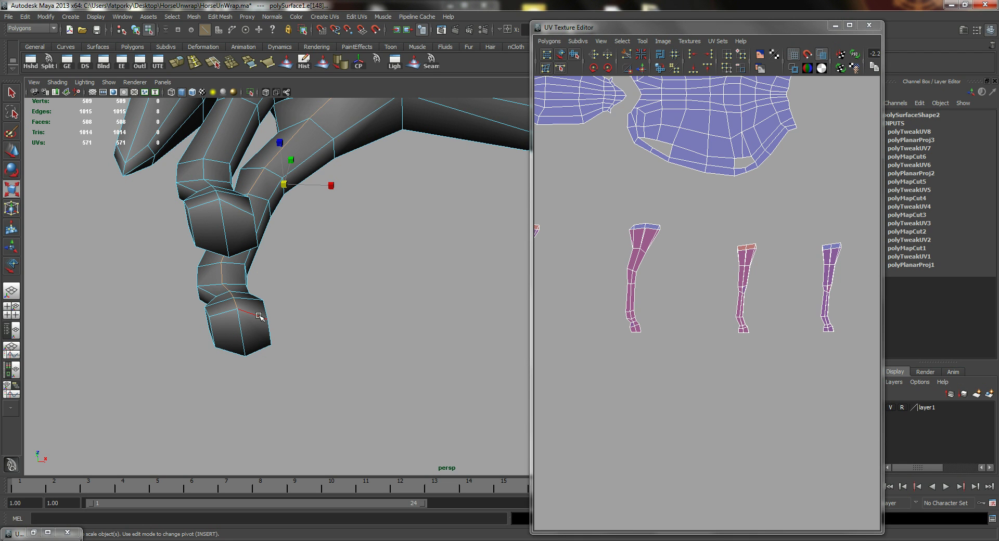
pyautogui.keyDown('shift'); pyautogui.click(223, 313); pyautogui.keyUp('shift')
# Add the hoof's edge loops to the far hind leg's seam selection from the opposite viewing side.
pyautogui.keyDown('alt'); pyautogui.moveTo(385, 219); pyautogui.dragTo(390, 338); pyautogui.keyUp('alt')
pyautogui.press('q')
pyautogui.keyDown('shift'); pyautogui.doubleClick(414, 307); pyautogui.keyUp('shift')
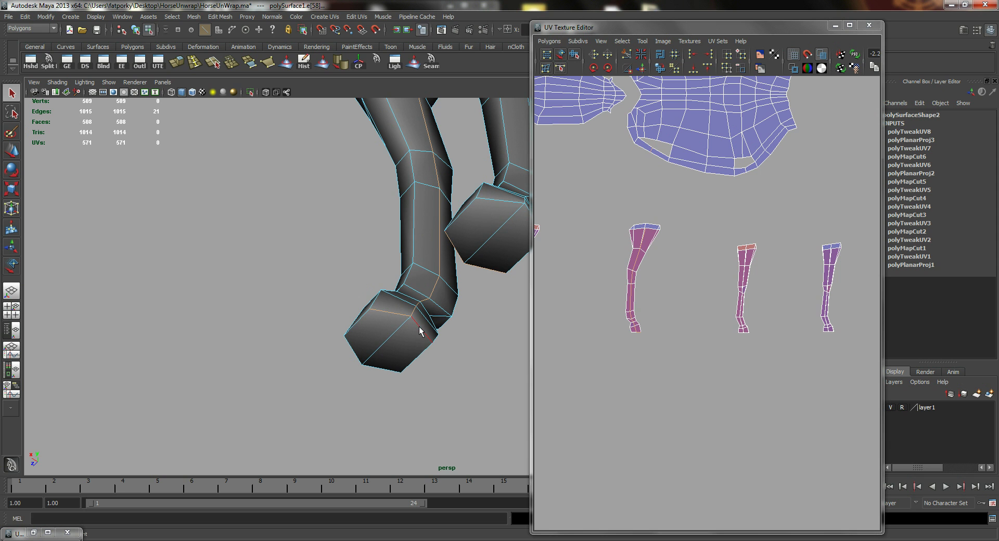
pyautogui.keyDown('alt'); pyautogui.moveTo(419, 331); pyautogui.dragTo(280, 305); pyautogui.keyUp('alt')
pyautogui.keyDown('shift'); pyautogui.click(366, 198); pyautogui.keyUp('shift')
pyautogui.keyDown('shift'); pyautogui.doubleClick(304, 329); pyautogui.keyUp('shift')
pyautogui.keyDown('shift'); pyautogui.click(270, 288); pyautogui.keyUp('shift')
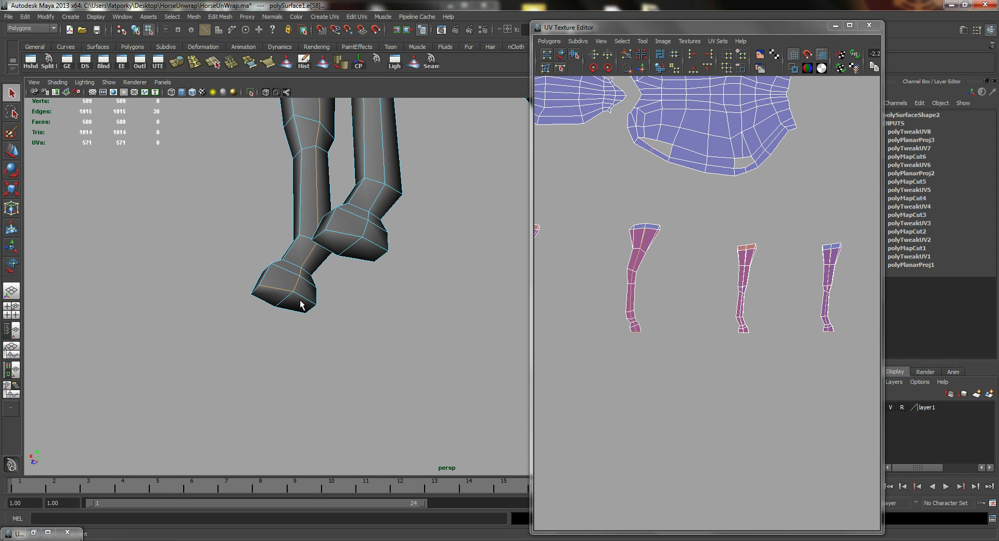
# Remove the stray edges crossing the underside between the hind legs from the seam selection.
pyautogui.scroll(-5, 345, 286)
pyautogui.keyDown('alt'); pyautogui.moveTo(346, 286); pyautogui.dragTo(348, 239); pyautogui.keyUp('alt')
pyautogui.keyDown('alt'); pyautogui.moveTo(349, 240); pyautogui.dragTo(238, 222, button='middle'); pyautogui.keyUp('alt')
pyautogui.keyDown('alt'); pyautogui.moveTo(322, 245); pyautogui.dragTo(445, 290); pyautogui.keyUp('alt')
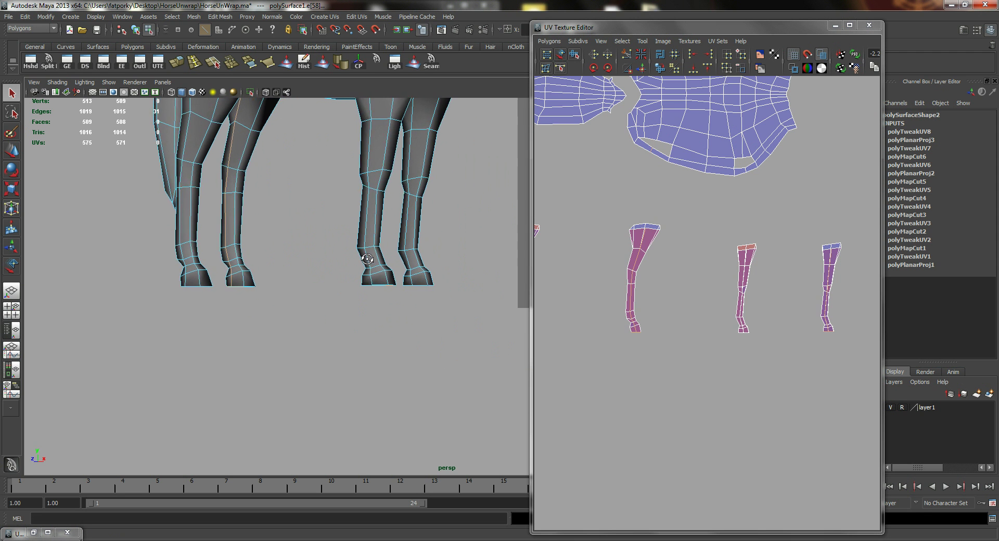
pyautogui.keyDown('alt'); pyautogui.moveTo(445, 290); pyautogui.dragTo(376, 277, button='middle'); pyautogui.keyUp('alt')
pyautogui.keyDown('alt'); pyautogui.moveTo(375, 277); pyautogui.dragTo(344, 234); pyautogui.keyUp('alt')
pyautogui.keyDown('alt'); pyautogui.moveTo(344, 234); pyautogui.dragTo(374, 277, button='middle'); pyautogui.keyUp('alt')
pyautogui.keyDown('alt'); pyautogui.moveTo(332, 229); pyautogui.dragTo(393, 268); pyautogui.keyUp('alt')
pyautogui.keyDown('alt'); pyautogui.moveTo(342, 100); pyautogui.dragTo(355, 252); pyautogui.keyUp('alt')
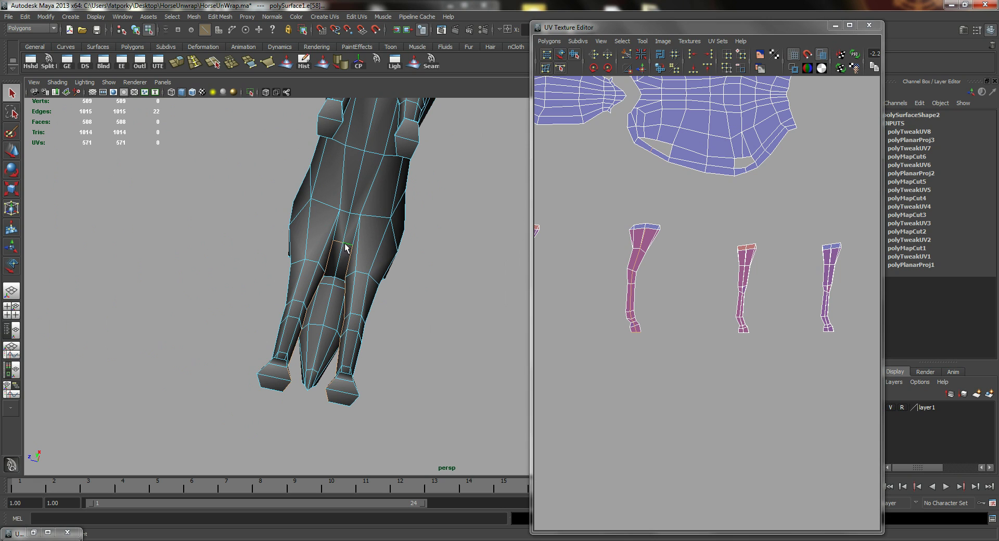
pyautogui.keyDown('shift'); pyautogui.click(346, 246); pyautogui.keyUp('shift')
pyautogui.keyDown('shift'); pyautogui.click(338, 243); pyautogui.keyUp('shift')
# Deselect the remaining stray edges around the tail and other hind leg, keeping the far hind leg's inner seam and hoof edges.
pyautogui.keyDown('alt'); pyautogui.moveTo(338, 244); pyautogui.dragTo(374, 161); pyautogui.keyUp('alt')
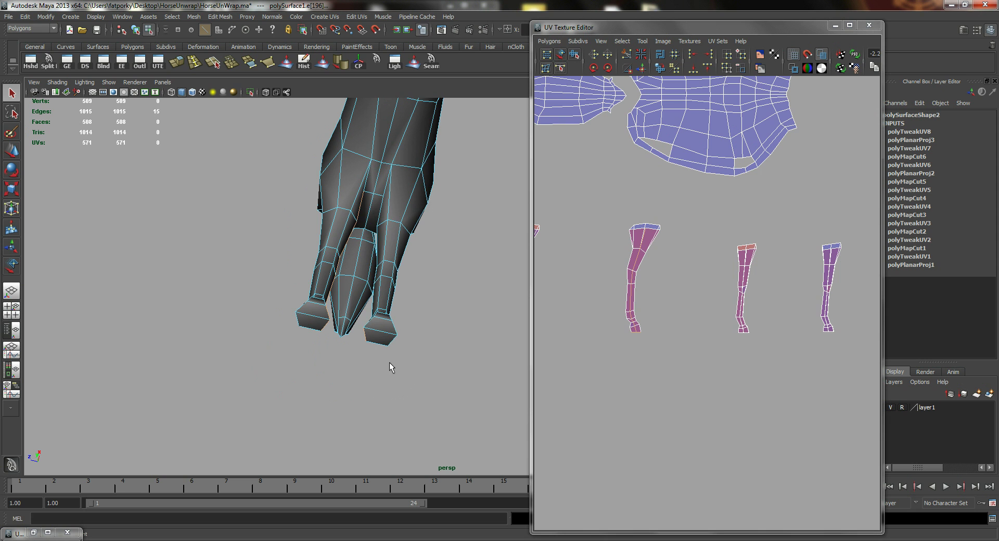
pyautogui.keyDown('ctrl'); pyautogui.moveTo(357, 315); pyautogui.dragTo(414, 283); pyautogui.keyUp('ctrl')
pyautogui.scroll(5, 375, 302)
pyautogui.press('w')
pyautogui.press('q')
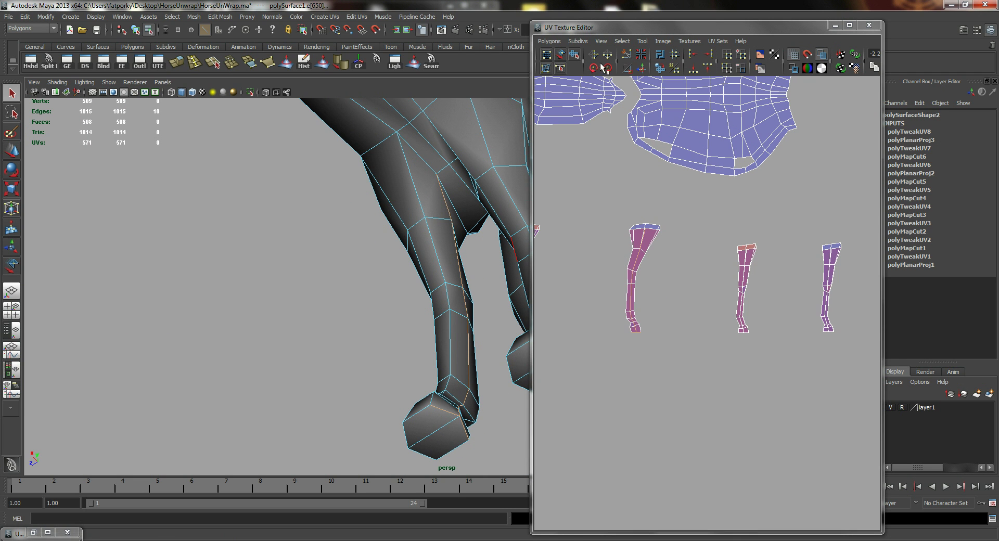
# Cut the UVs along the far hind leg's selected seam, and select all UVs of that leg's shell.
pyautogui.click(626, 53)
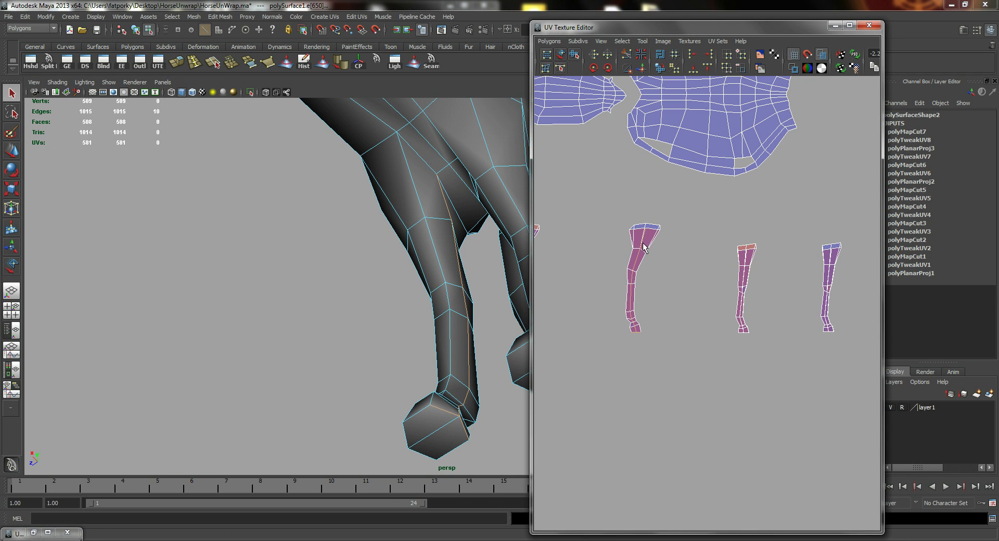
pyautogui.scroll(3, 660, 319)
pyautogui.moveTo(443, 251); pyautogui.dragTo(451, 303, button='right')
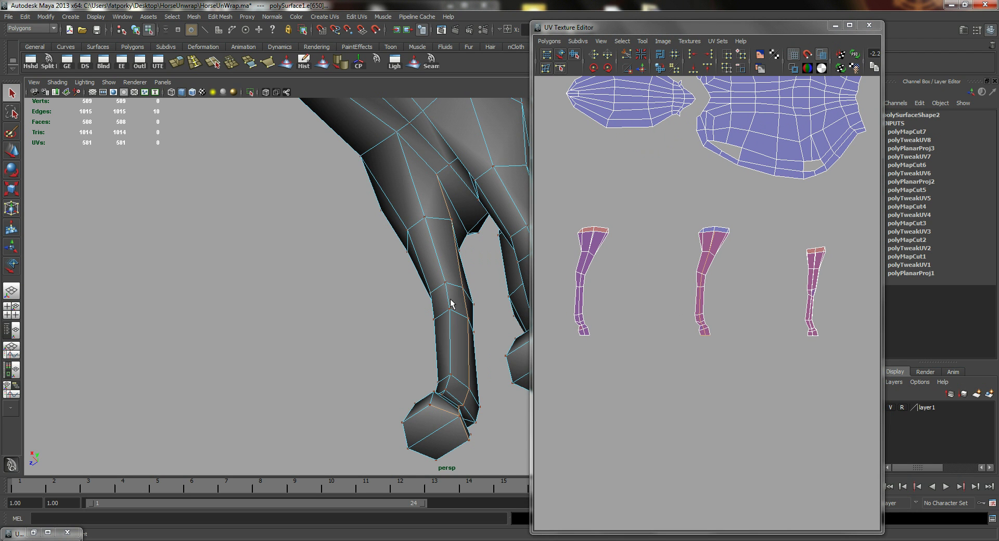
pyautogui.moveTo(441, 327); pyautogui.dragTo(442, 329)
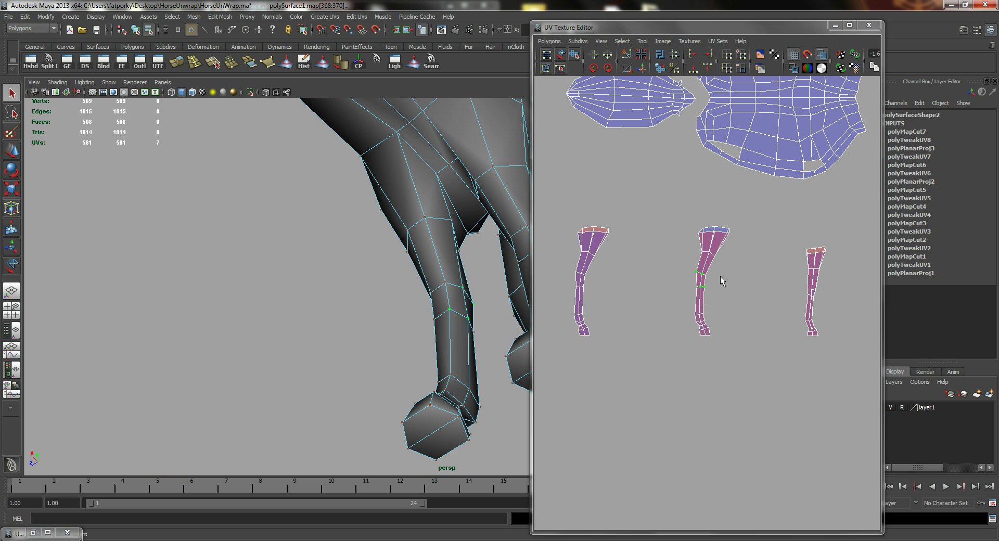
pyautogui.moveTo(699, 271); pyautogui.dragTo(725, 273, button='right')
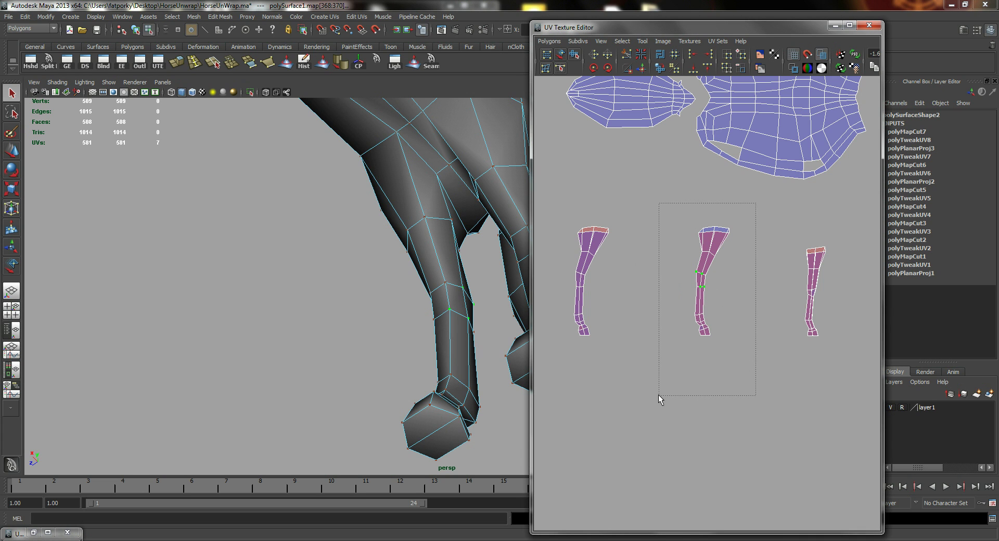
pyautogui.moveTo(657, 394); pyautogui.dragTo(657, 395)
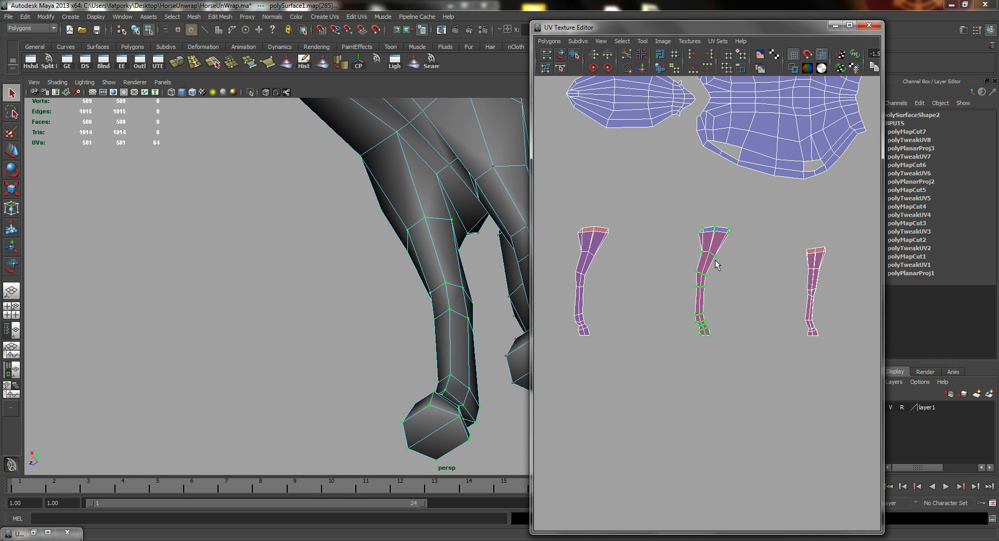
# Unfold the far hind leg's UVs with a horizontal constraint and again with a vertical constraint.
pyautogui.click(555, 41)
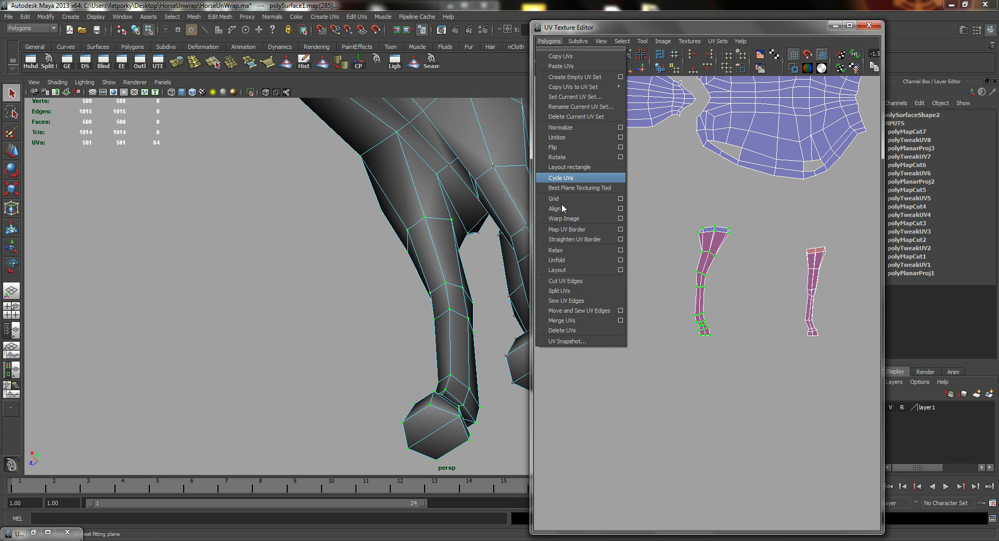
pyautogui.click(621, 260)
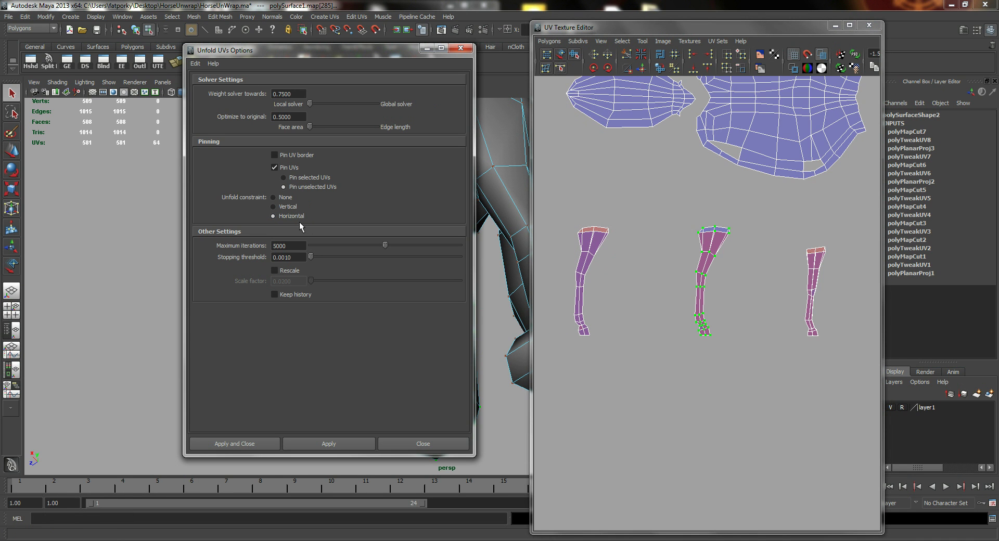
pyautogui.click(359, 443)
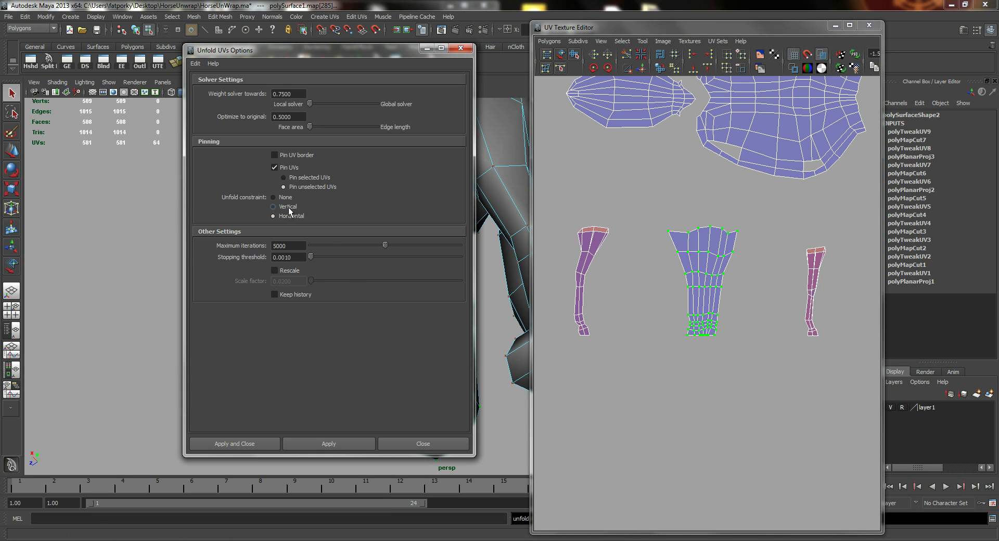
pyautogui.click(289, 208)
pyautogui.click(346, 446)
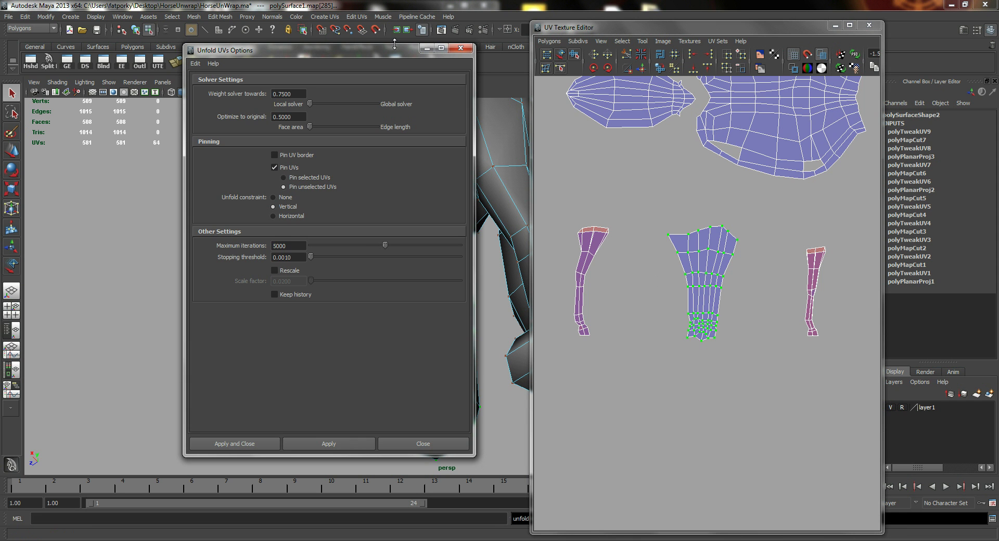
# Examine the checker texture on the unfolded far hind leg for stretching.
pyautogui.moveTo(392, 53); pyautogui.dragTo(195, 96)
pyautogui.press('6')
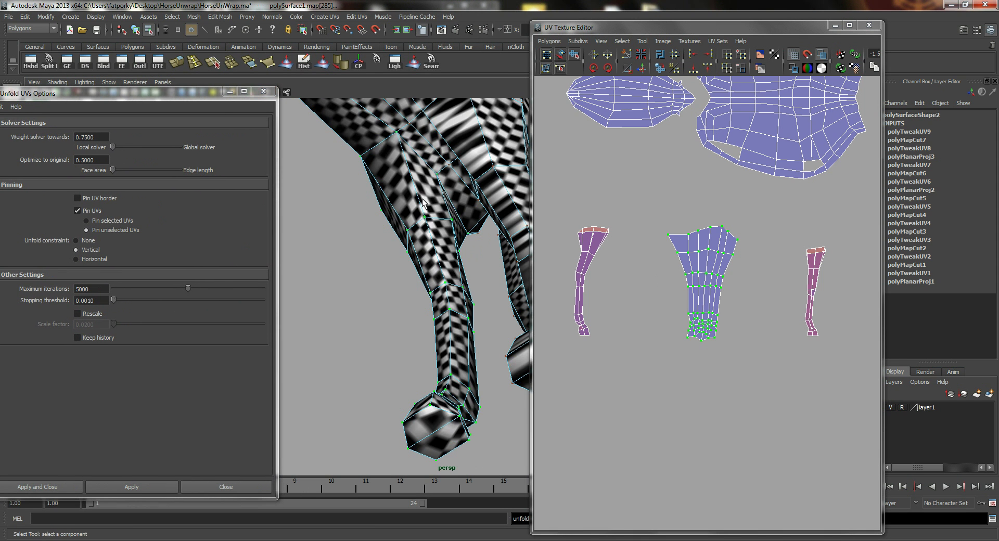
pyautogui.moveTo(421, 193)
pyautogui.keyDown('alt'); pyautogui.mouseDown()
pyautogui.moveTo(384, 211)
pyautogui.moveTo(367, 187)
pyautogui.moveTo(431, 231)
pyautogui.moveTo(401, 240)
pyautogui.moveTo(345, 223)
pyautogui.moveTo(445, 226)
pyautogui.moveTo(422, 257)
pyautogui.mouseUp(); pyautogui.keyUp('alt')
pyautogui.press('5')
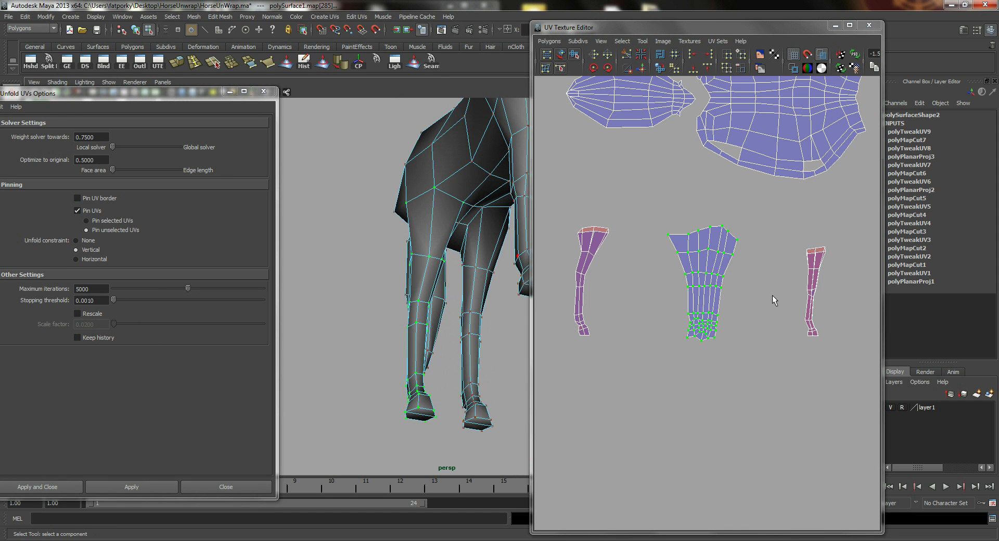
pyautogui.press('w')
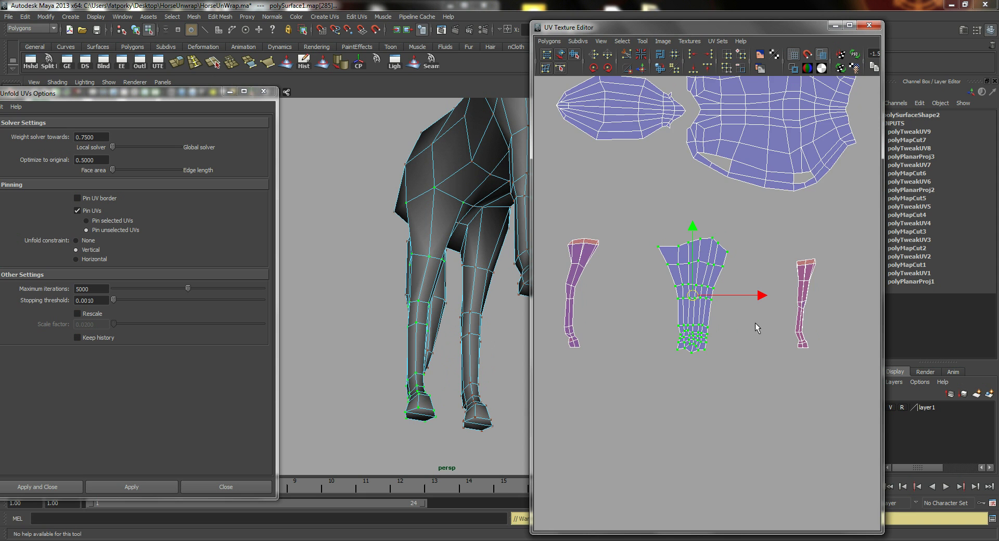
pyautogui.scroll(-4, 754, 325)
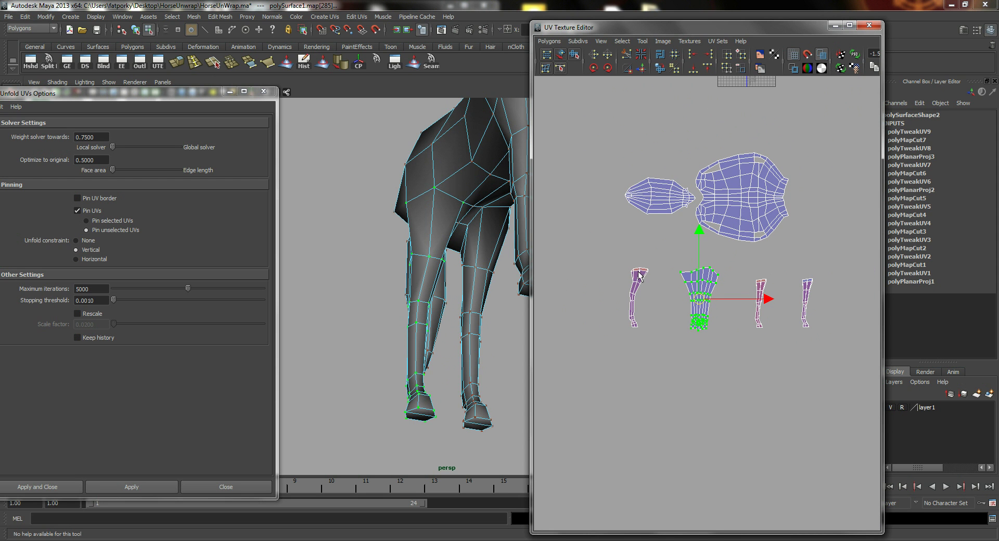
pyautogui.click(229, 91)
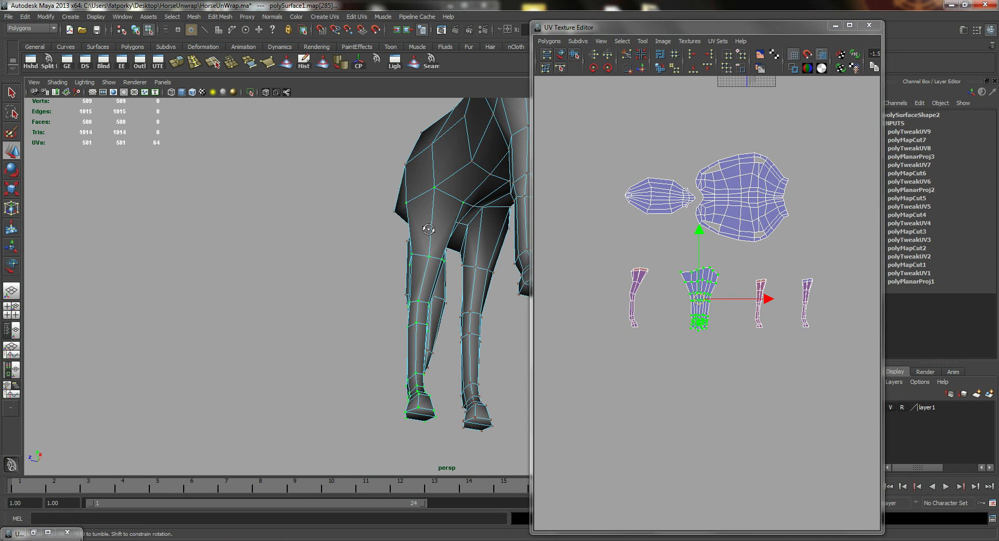
# Select the edge loop running down the other hind leg from the thigh to the hoof as its seam.
pyautogui.keyDown('alt'); pyautogui.moveTo(428, 230); pyautogui.dragTo(435, 227); pyautogui.keyUp('alt')
pyautogui.keyDown('alt'); pyautogui.moveTo(435, 228); pyautogui.dragTo(383, 109, button='middle'); pyautogui.keyUp('alt')
pyautogui.keyDown('alt'); pyautogui.moveTo(384, 109); pyautogui.dragTo(377, 151); pyautogui.keyUp('alt')
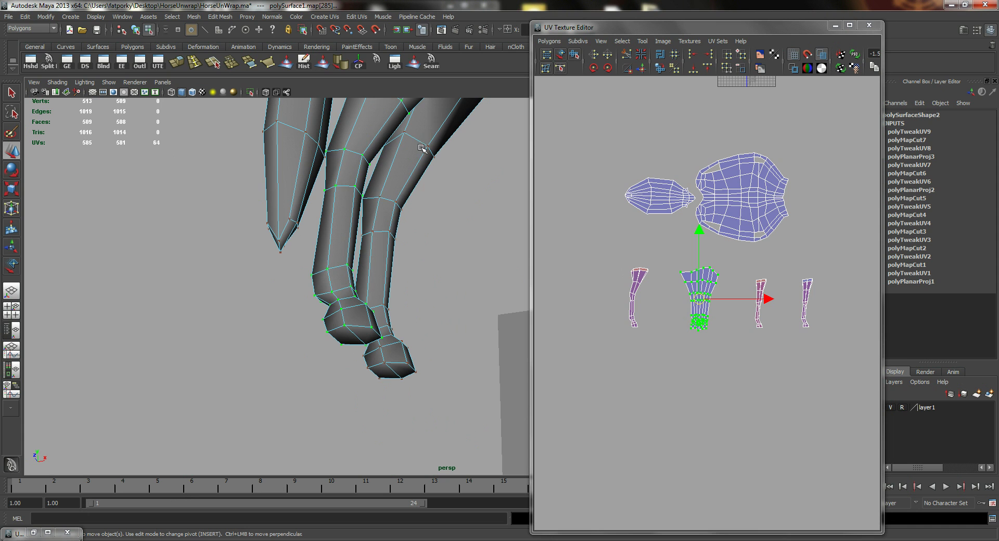
pyautogui.moveTo(418, 145); pyautogui.dragTo(422, 122, button='right')
pyautogui.keyDown('alt'); pyautogui.moveTo(420, 151); pyautogui.dragTo(410, 127); pyautogui.keyUp('alt')
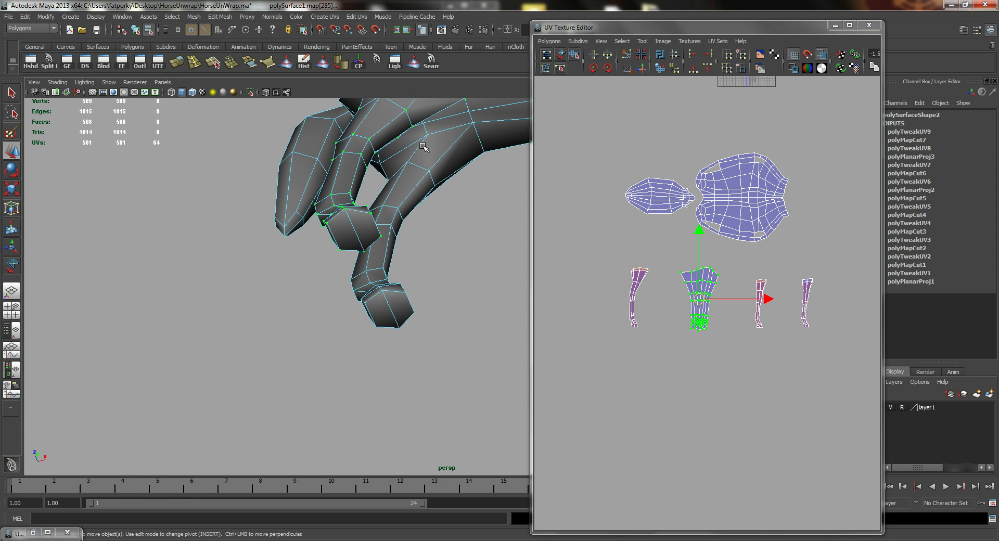
pyautogui.click(422, 146)
pyautogui.keyDown('alt'); pyautogui.moveTo(394, 289); pyautogui.dragTo(394, 303); pyautogui.keyUp('alt')
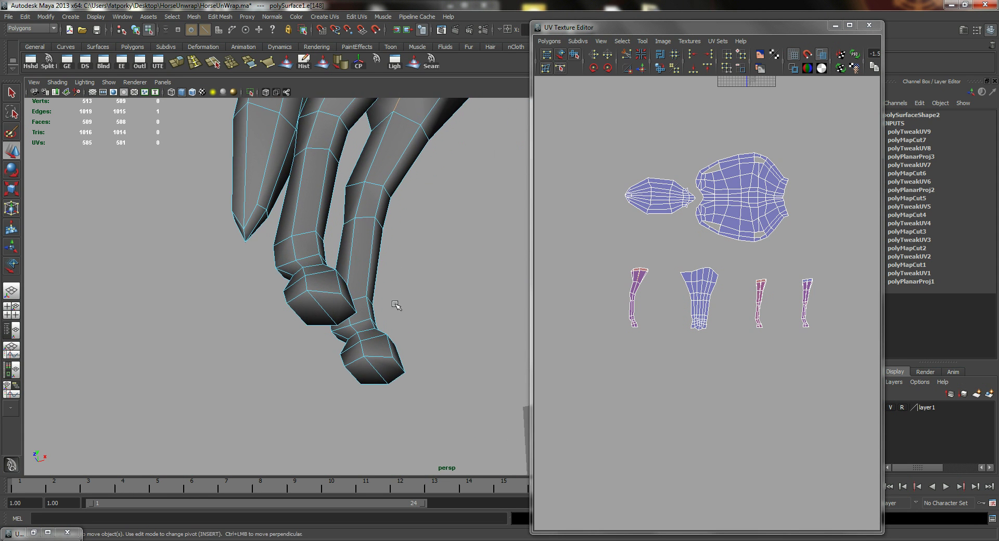
pyautogui.keyDown('alt'); pyautogui.moveTo(395, 305); pyautogui.dragTo(413, 246, button='middle'); pyautogui.keyUp('alt')
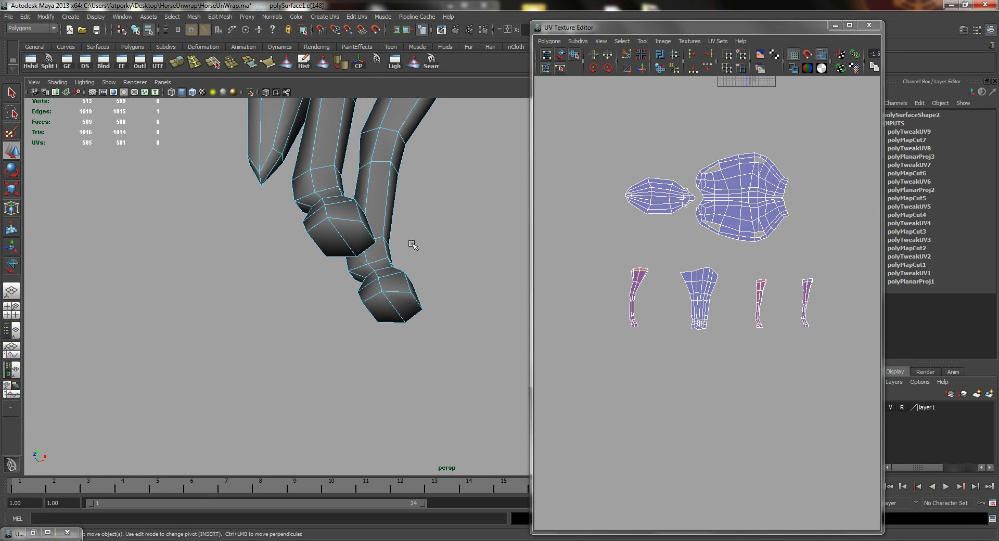
pyautogui.doubleClick(379, 286)
pyautogui.moveTo(423, 223)
pyautogui.keyDown('alt'); pyautogui.mouseDown()
pyautogui.moveTo(357, 188)
pyautogui.moveTo(364, 208)
pyautogui.moveTo(425, 224)
pyautogui.mouseUp(); pyautogui.keyUp('alt')
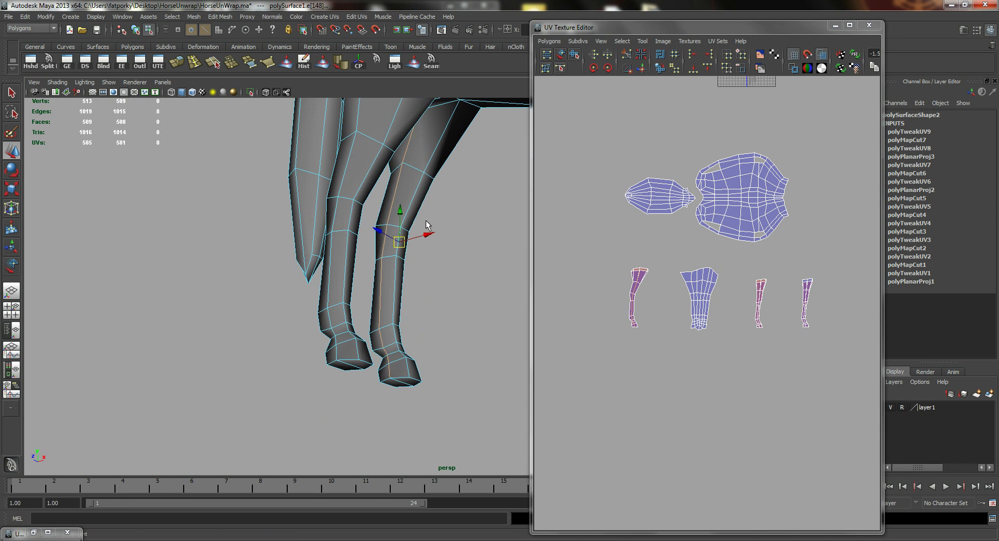
pyautogui.press('q')
# Cut the UVs along the selected seam of the other hind leg.
pyautogui.keyDown('alt'); pyautogui.moveTo(397, 400); pyautogui.dragTo(395, 366); pyautogui.keyUp('alt')
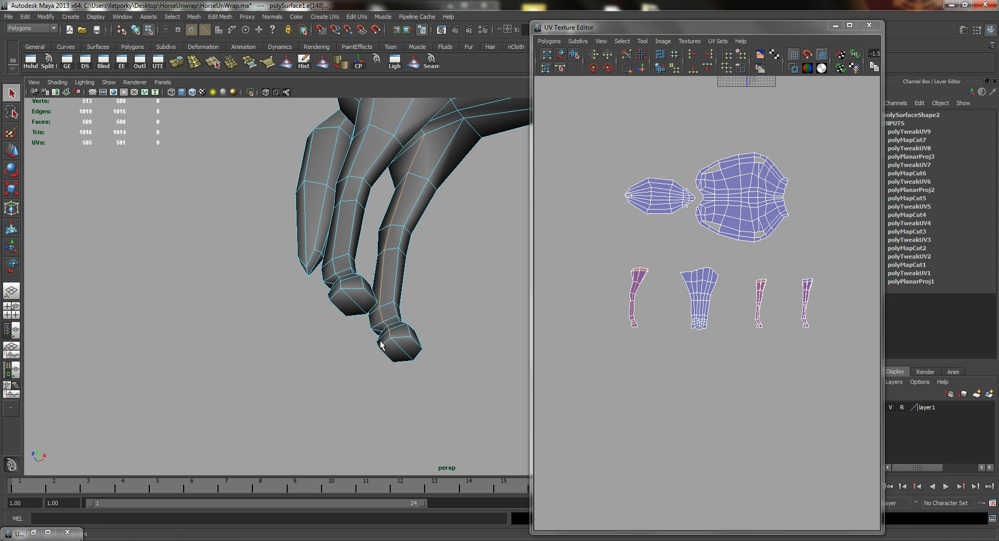
pyautogui.keyDown('alt'); pyautogui.moveTo(318, 303); pyautogui.dragTo(356, 310, button='right'); pyautogui.keyUp('alt')
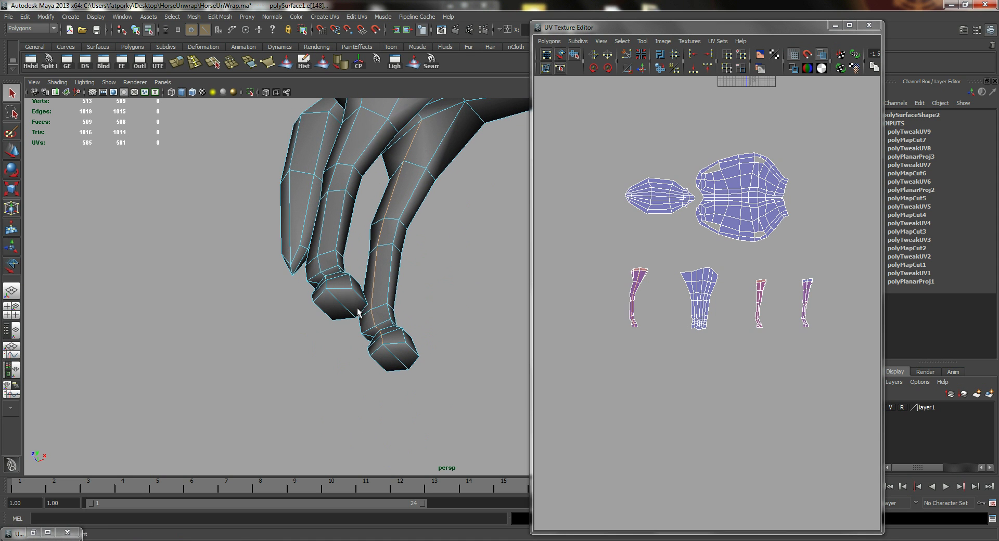
pyautogui.click(629, 53)
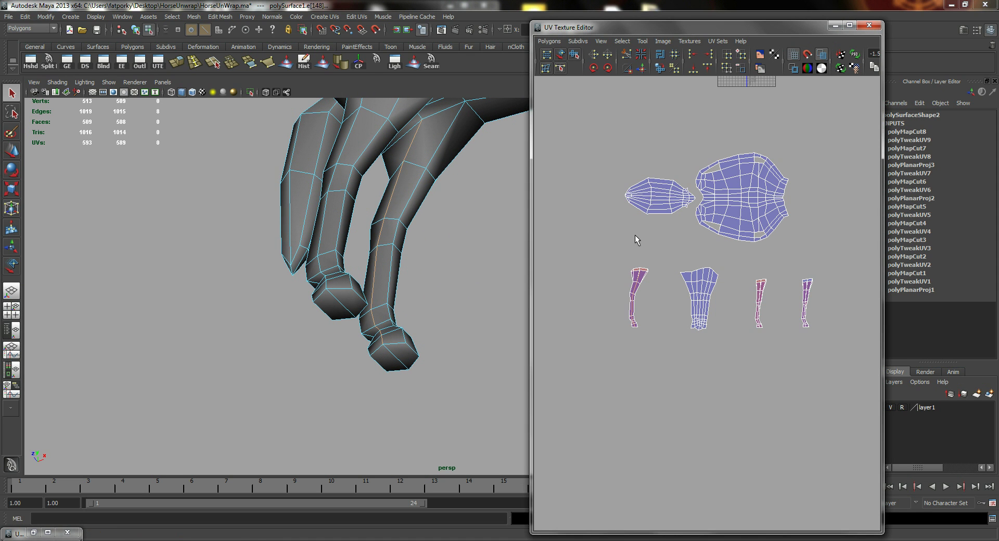
# Try unfolding the other hind leg's shell with a horizontal constraint followed by a vertical constraint.
pyautogui.moveTo(634, 286); pyautogui.dragTo(650, 274, button='right')
pyautogui.moveTo(650, 273); pyautogui.dragTo(615, 334)
pyautogui.moveTo(629, 280); pyautogui.dragTo(742, 481, button='right')
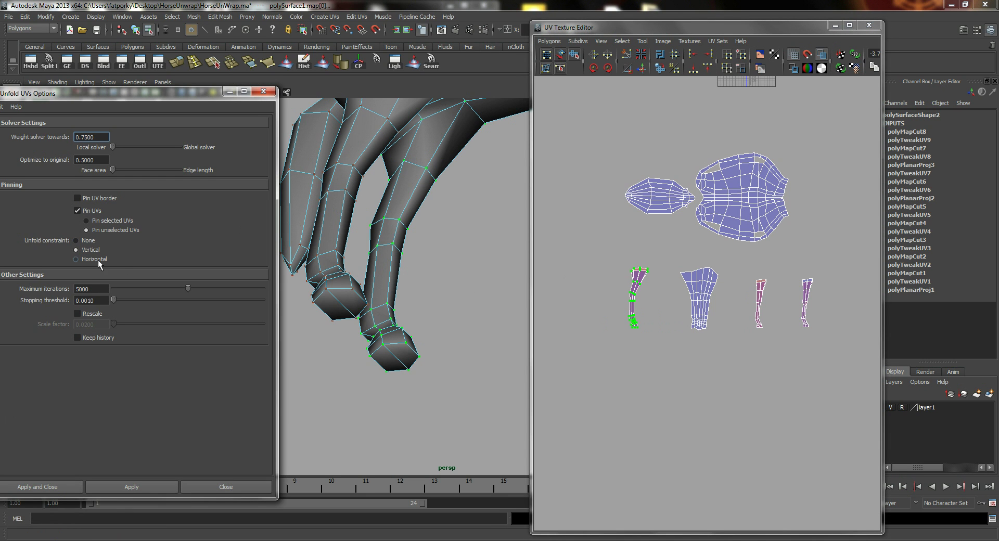
pyautogui.click(98, 260)
pyautogui.click(149, 486)
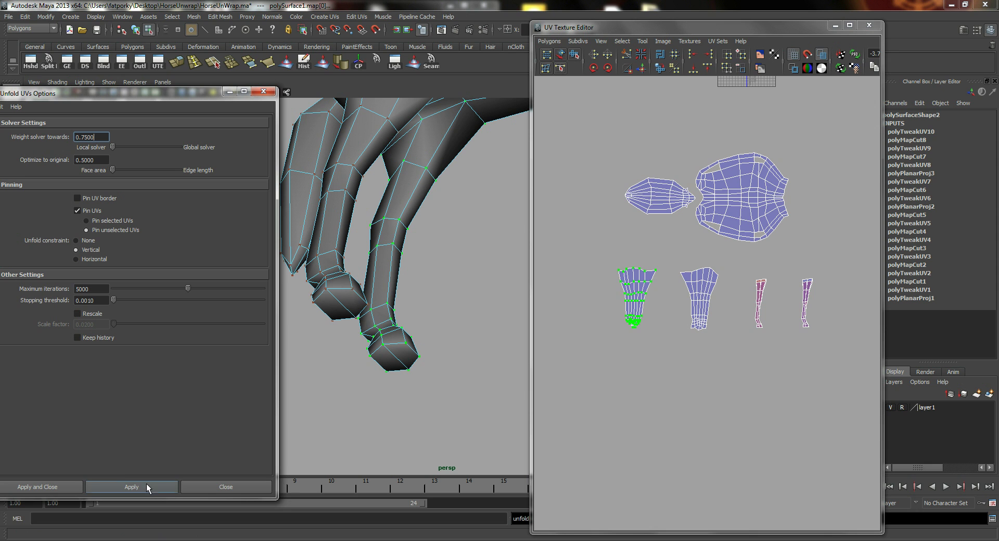
pyautogui.click(146, 486)
# Examine the hoof end of the newly unfolded shell and identify its sole face on the model.
pyautogui.keyDown('alt'); pyautogui.moveTo(622, 295); pyautogui.dragTo(890, 371, button='right'); pyautogui.keyUp('alt')
pyautogui.keyDown('alt'); pyautogui.moveTo(712, 300); pyautogui.dragTo(841, 285, button='middle'); pyautogui.keyUp('alt')
pyautogui.keyDown('alt'); pyautogui.moveTo(671, 293); pyautogui.dragTo(822, 327, button='right'); pyautogui.keyUp('alt')
pyautogui.keyDown('alt'); pyautogui.moveTo(667, 300); pyautogui.dragTo(702, 289, button='middle'); pyautogui.keyUp('alt')
pyautogui.keyDown('alt'); pyautogui.moveTo(702, 288); pyautogui.dragTo(772, 319, button='right'); pyautogui.keyUp('alt')
pyautogui.keyDown('alt'); pyautogui.moveTo(771, 319); pyautogui.dragTo(796, 349, button='middle'); pyautogui.keyUp('alt')
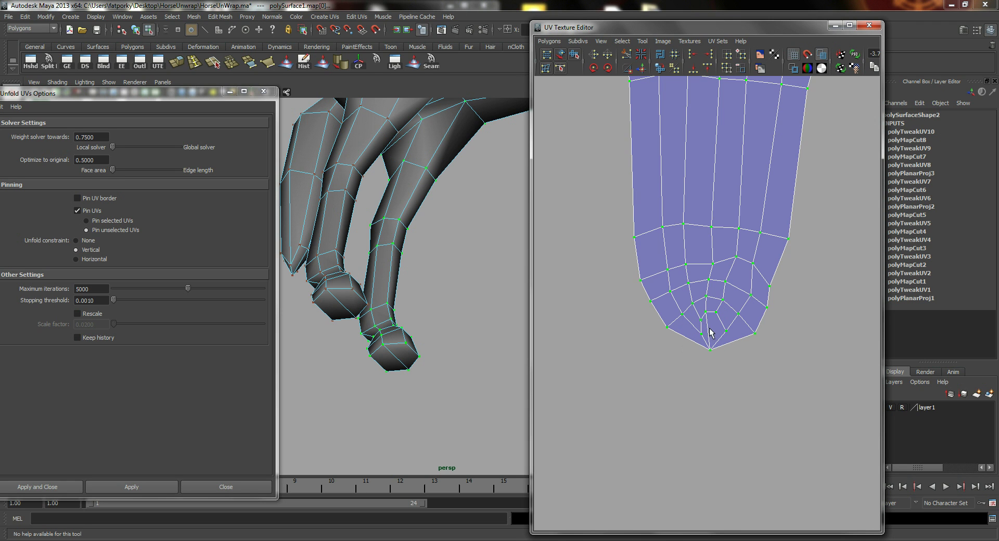
pyautogui.moveTo(705, 326); pyautogui.dragTo(707, 348, button='right')
pyautogui.click(704, 336)
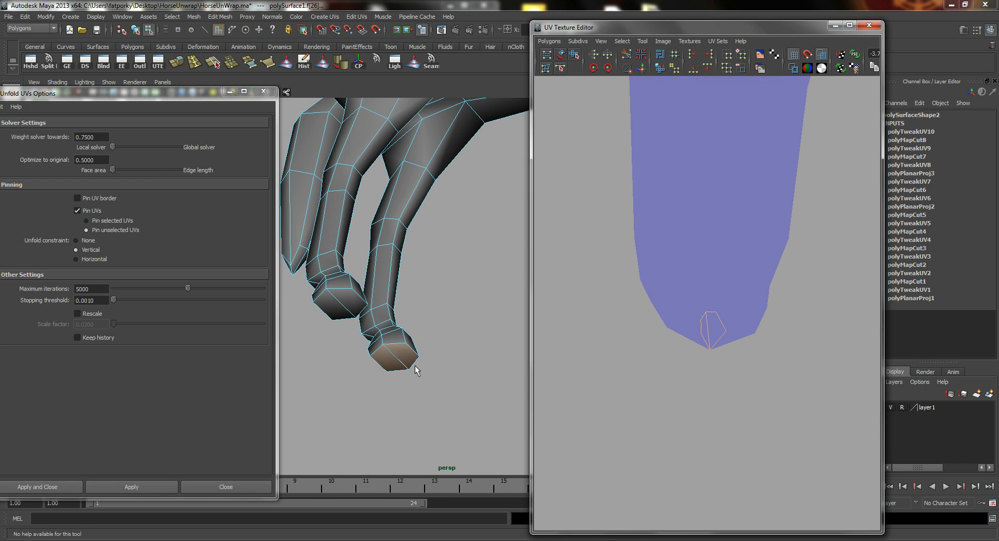
pyautogui.click(702, 346)
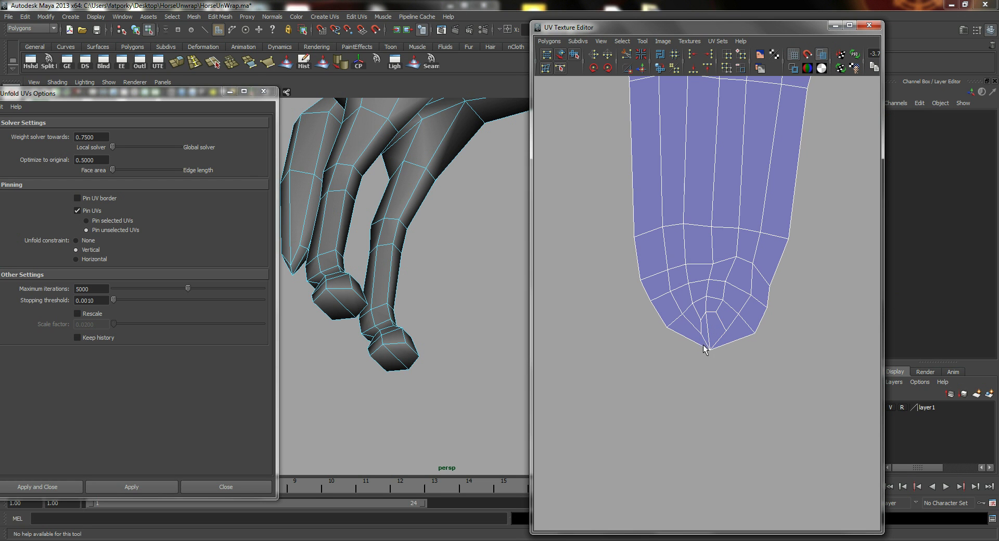
# Compare the checker texture on both hind legs and hooves, and examine the new shell's overall shape.
pyautogui.keyDown('alt'); pyautogui.moveTo(360, 241); pyautogui.dragTo(353, 245); pyautogui.keyUp('alt')
pyautogui.press('6')
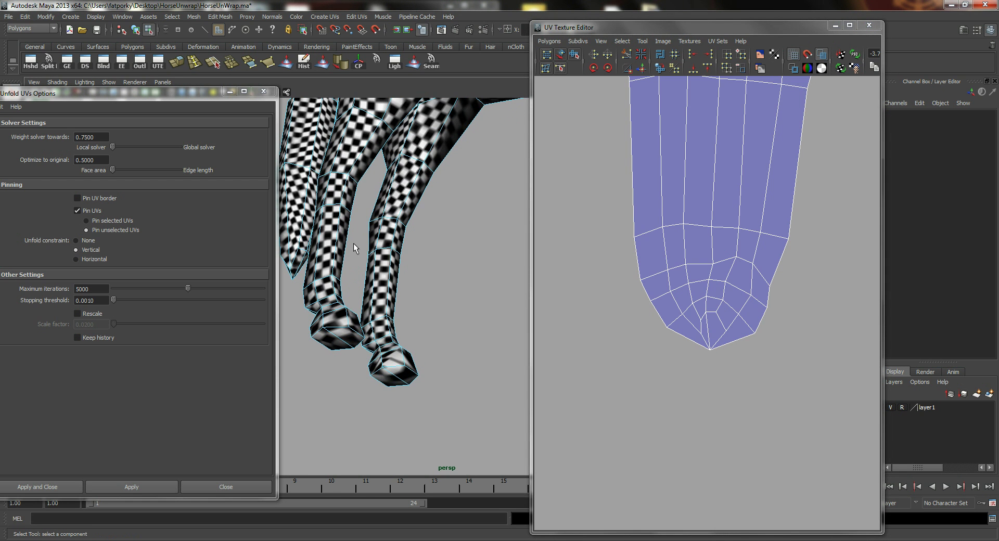
pyautogui.keyDown('alt'); pyautogui.moveTo(375, 285); pyautogui.dragTo(364, 302); pyautogui.keyUp('alt')
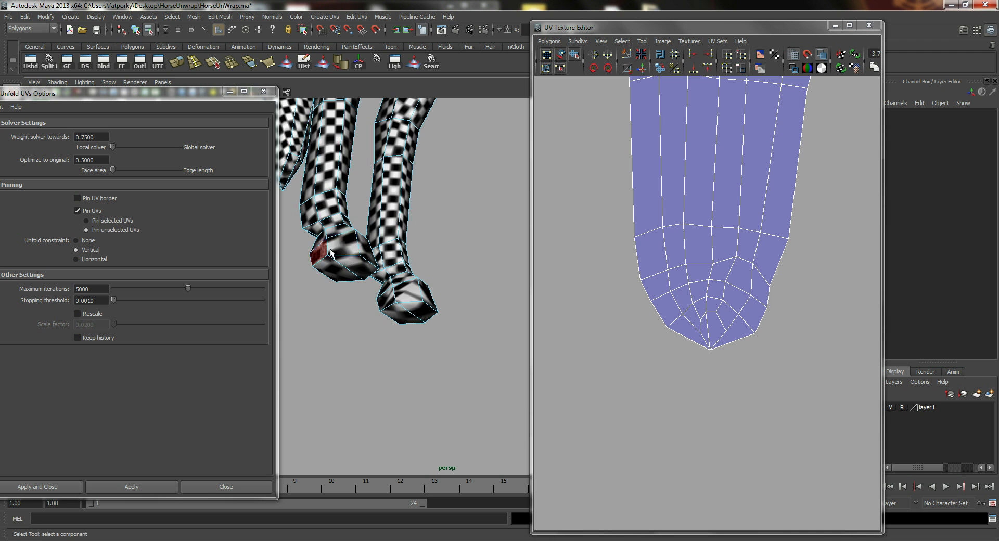
pyautogui.keyDown('alt'); pyautogui.moveTo(411, 328); pyautogui.dragTo(439, 320); pyautogui.keyUp('alt')
pyautogui.keyDown('alt'); pyautogui.moveTo(728, 285); pyautogui.dragTo(626, 239, button='right'); pyautogui.keyUp('alt')
pyautogui.keyDown('alt'); pyautogui.moveTo(739, 318); pyautogui.dragTo(648, 266, button='right'); pyautogui.keyUp('alt')
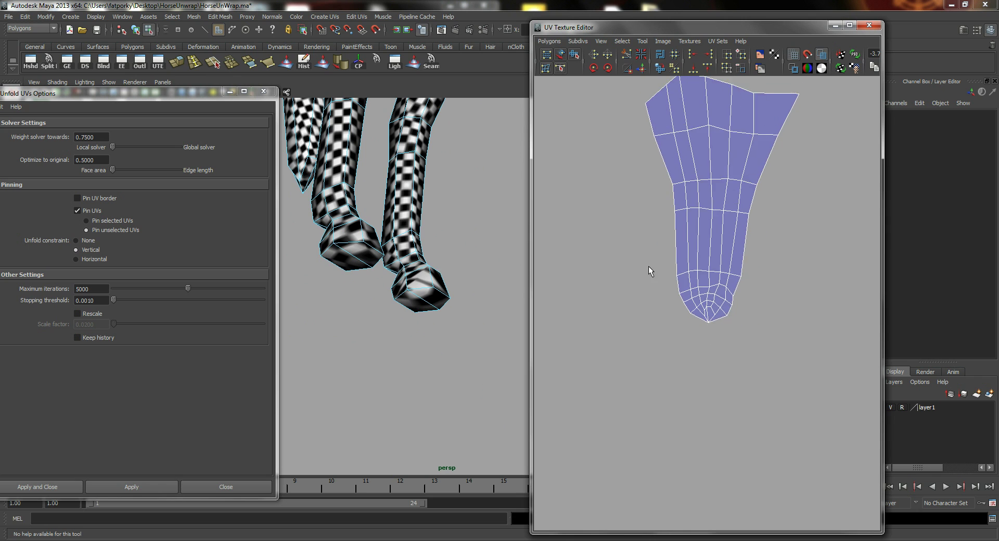
pyautogui.keyDown('alt'); pyautogui.moveTo(698, 231); pyautogui.dragTo(675, 296, button='middle'); pyautogui.keyUp('alt')
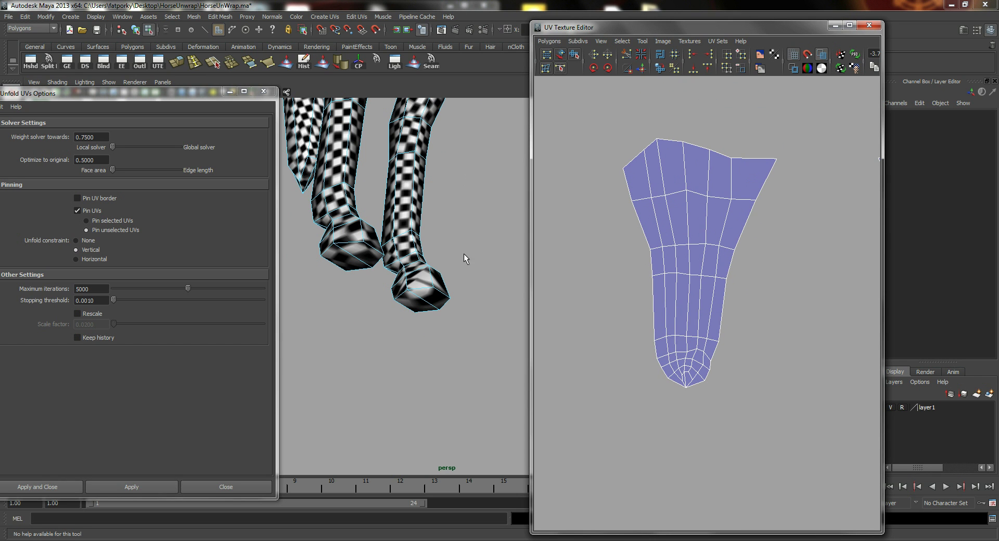
# Undo the other hind leg's unfold back to its seam edge selection and restore plain shading.
pyautogui.moveTo(682, 251); pyautogui.dragTo(727, 244, button='right')
pyautogui.press('g')
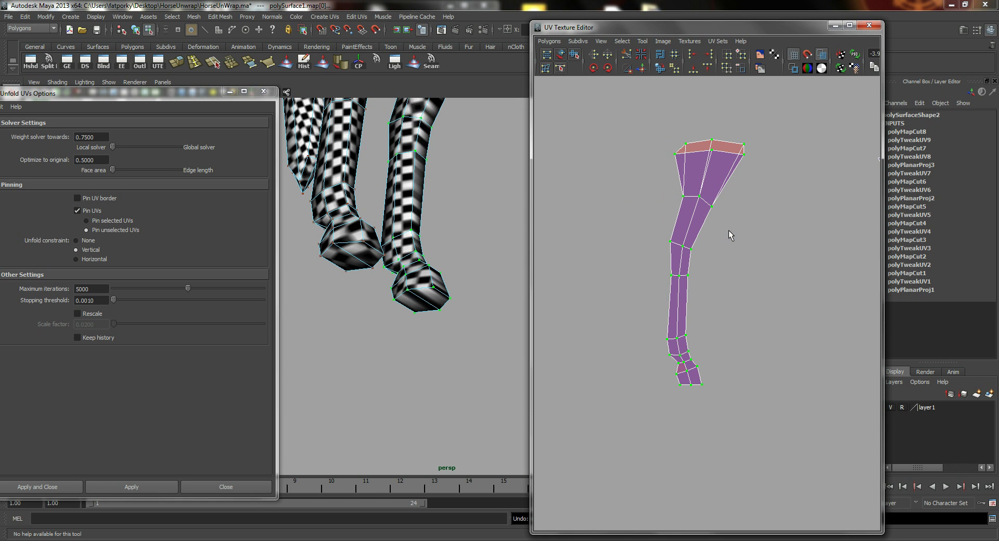
pyautogui.moveTo(402, 183)
pyautogui.keyDown('alt'); pyautogui.mouseDown()
pyautogui.moveTo(379, 145)
pyautogui.moveTo(440, 136)
pyautogui.mouseUp(); pyautogui.keyUp('alt')
pyautogui.hotkey('ctrl', 'F10')
pyautogui.press('5')
# Add the hoof's sole-rim edge to the hind leg's seam selection and cut the UVs along it.
pyautogui.rightClick(445, 109)
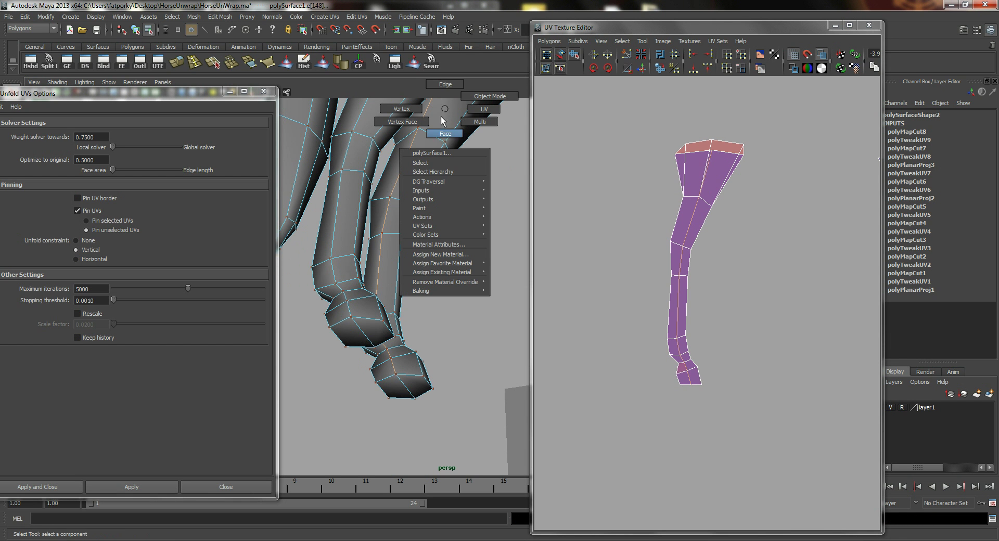
pyautogui.moveTo(442, 121); pyautogui.dragTo(445, 99, button='right')
pyautogui.keyDown('alt'); pyautogui.moveTo(417, 189); pyautogui.dragTo(418, 178); pyautogui.keyUp('alt')
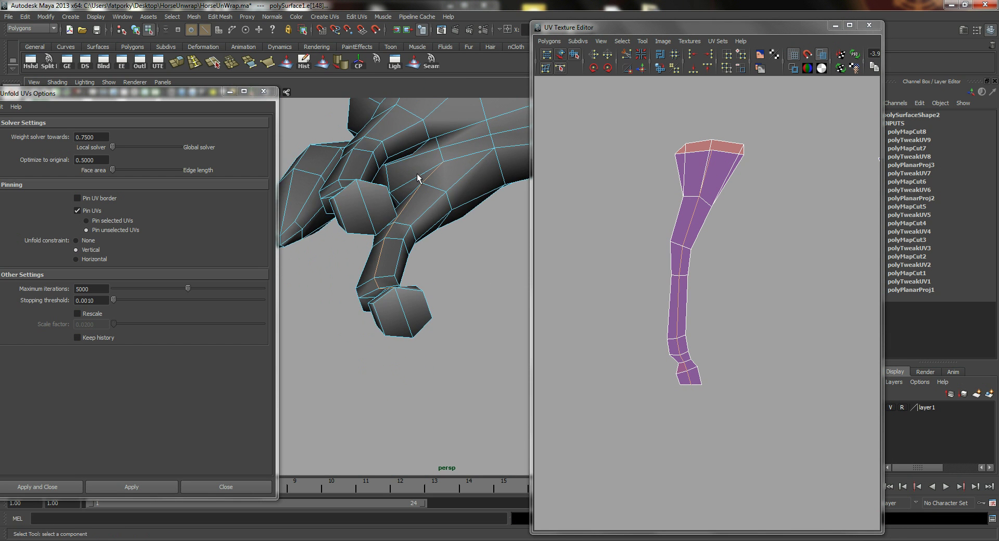
pyautogui.keyDown('alt'); pyautogui.moveTo(386, 271); pyautogui.dragTo(380, 251); pyautogui.keyUp('alt')
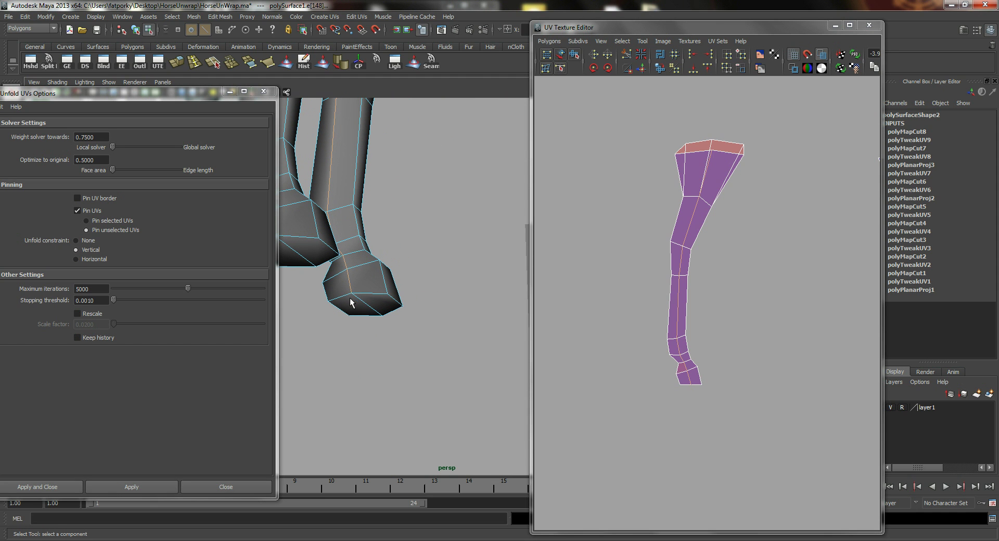
pyautogui.keyDown('shift'); pyautogui.click(347, 301); pyautogui.keyUp('shift')
pyautogui.keyDown('alt'); pyautogui.moveTo(408, 190); pyautogui.dragTo(392, 203); pyautogui.keyUp('alt')
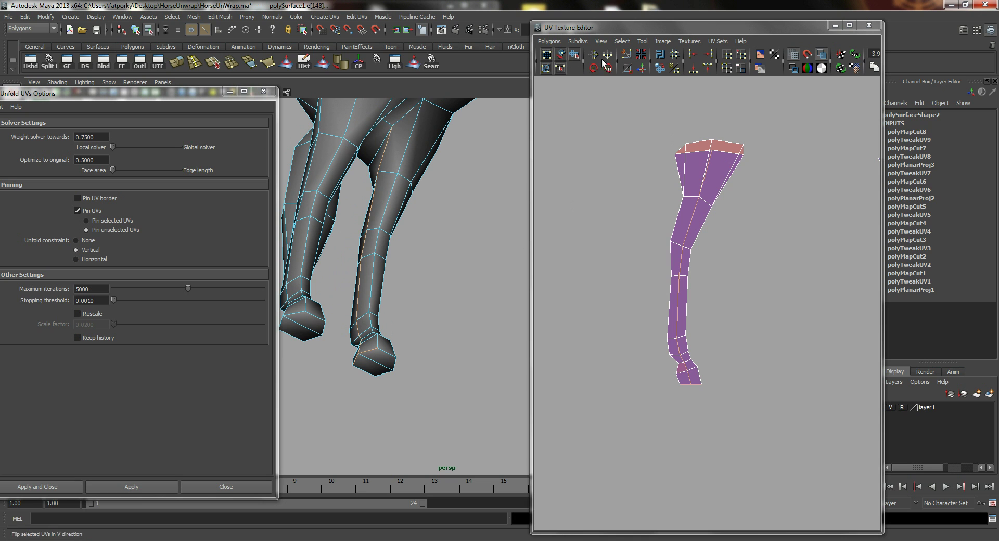
pyautogui.click(627, 54)
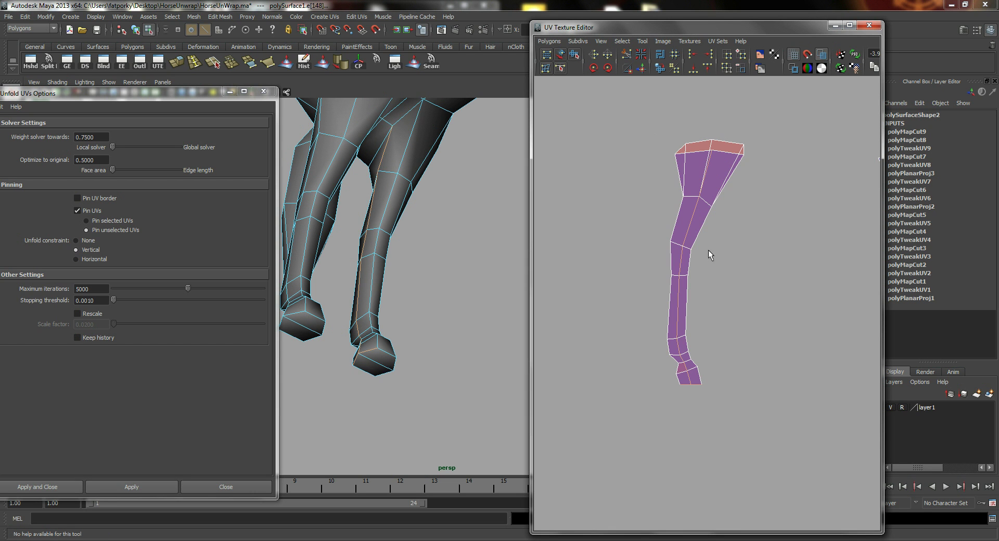
# Select the hind leg shell's UVs and unfold them with a horizontal constraint, followed by a vertical constraint.
pyautogui.moveTo(706, 251); pyautogui.dragTo(766, 132, button='right')
pyautogui.moveTo(569, 439); pyautogui.dragTo(572, 434)
pyautogui.moveTo(676, 255); pyautogui.dragTo(784, 479, button='right')
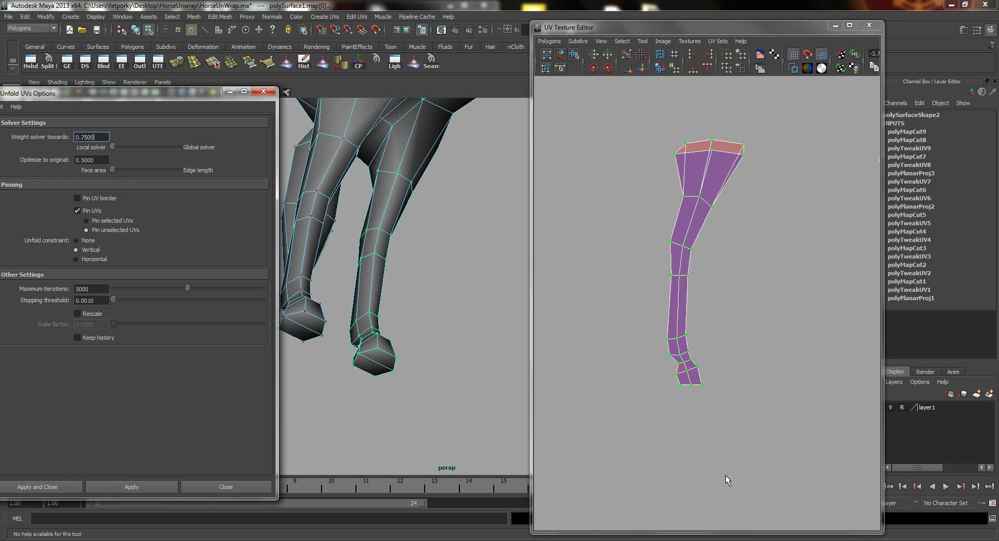
pyautogui.click(138, 482)
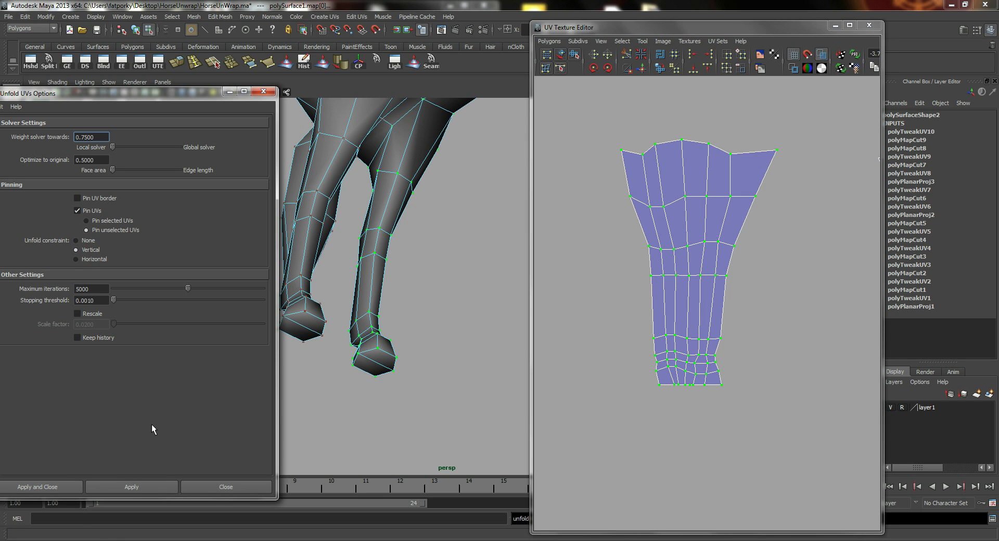
pyautogui.click(158, 487)
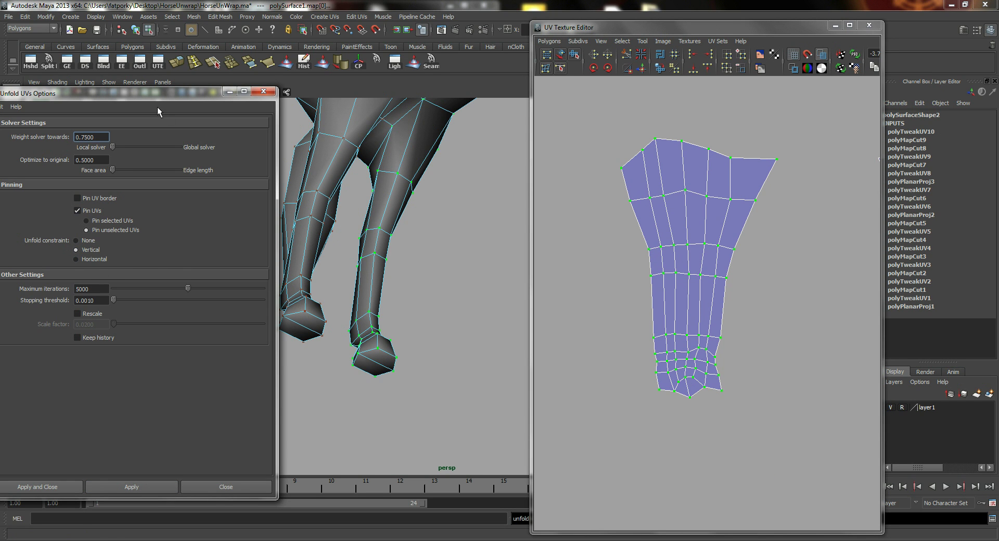
pyautogui.moveTo(155, 96); pyautogui.dragTo(175, 77)
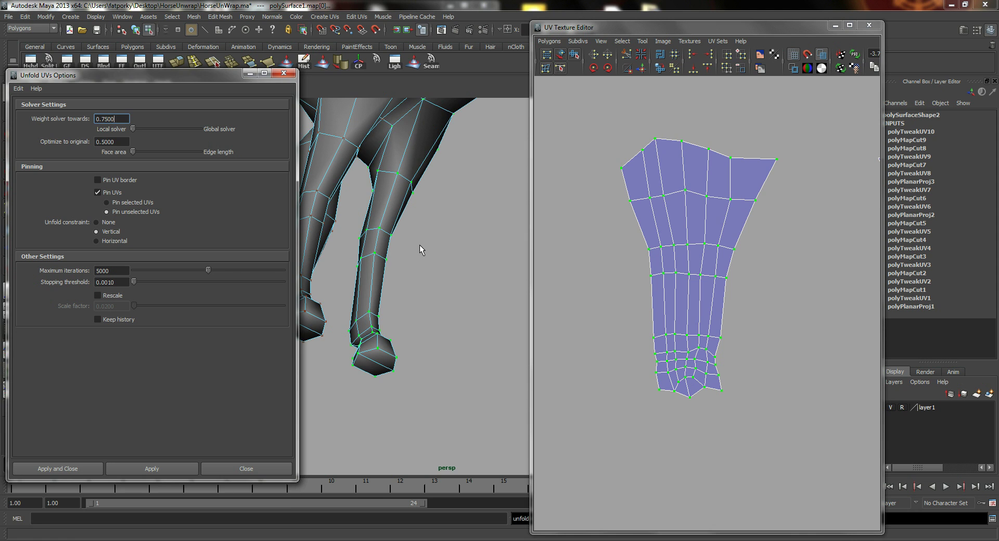
# Examine both hind legs on the model, compare their unfolded shells, and locate the front leg shells.
pyautogui.moveTo(419, 244)
pyautogui.keyDown('alt'); pyautogui.mouseDown()
pyautogui.moveTo(450, 211)
pyautogui.moveTo(401, 175)
pyautogui.moveTo(392, 232)
pyautogui.moveTo(404, 232)
pyautogui.moveTo(391, 259)
pyautogui.moveTo(400, 250)
pyautogui.mouseUp(); pyautogui.keyUp('alt')
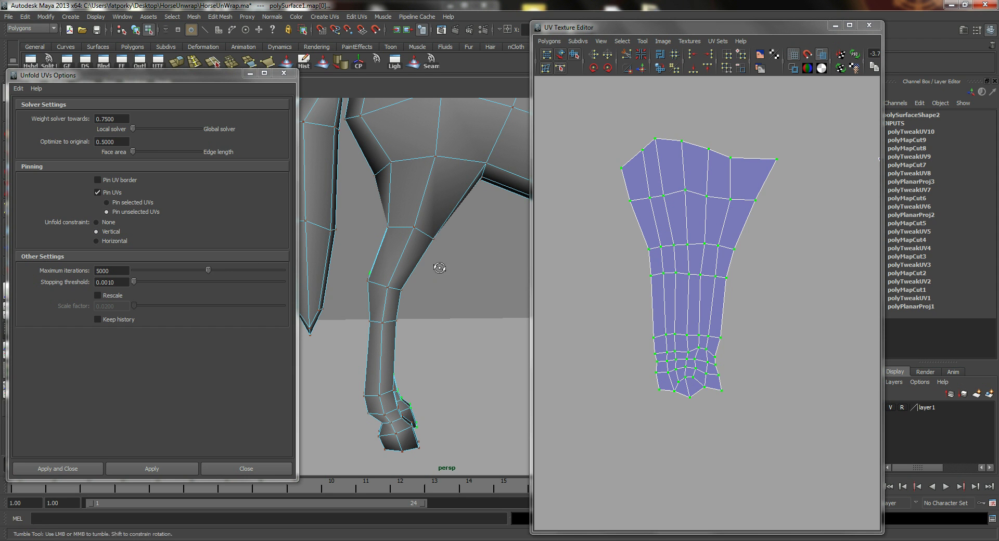
pyautogui.keyDown('alt'); pyautogui.moveTo(435, 262); pyautogui.dragTo(372, 260); pyautogui.keyUp('alt')
pyautogui.keyDown('alt'); pyautogui.moveTo(381, 254); pyautogui.dragTo(401, 234, button='middle'); pyautogui.keyUp('alt')
pyautogui.keyDown('alt'); pyautogui.moveTo(401, 234); pyautogui.dragTo(390, 215); pyautogui.keyUp('alt')
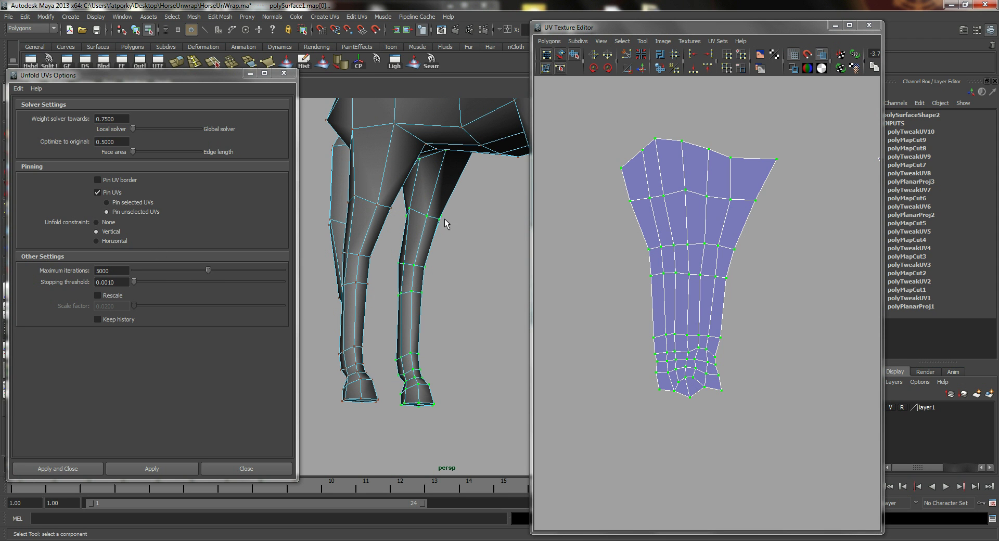
pyautogui.keyDown('alt'); pyautogui.moveTo(486, 210); pyautogui.dragTo(423, 205); pyautogui.keyUp('alt')
pyautogui.scroll(-4, 804, 310)
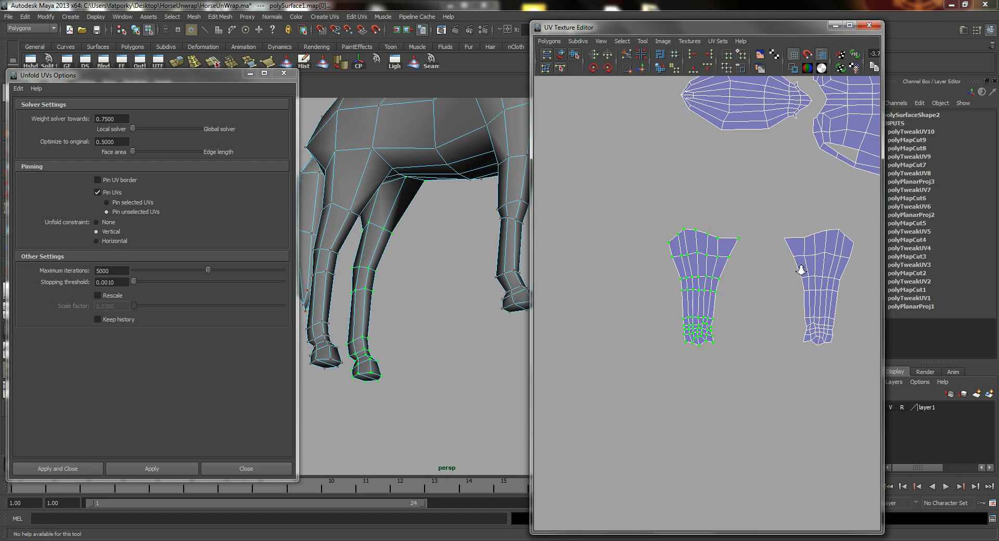
pyautogui.keyDown('alt'); pyautogui.moveTo(798, 267); pyautogui.dragTo(569, 229, button='middle'); pyautogui.keyUp('alt')
pyautogui.keyDown('alt'); pyautogui.moveTo(335, 212); pyautogui.dragTo(415, 185); pyautogui.keyUp('alt')
pyautogui.keyDown('alt'); pyautogui.moveTo(415, 184); pyautogui.dragTo(410, 211, button='middle'); pyautogui.keyUp('alt')
# Select the lengthwise inner edges of the far front leg together with the adjoining edges around its hoof's sole.
pyautogui.moveTo(434, 147); pyautogui.dragTo(436, 123, button='right')
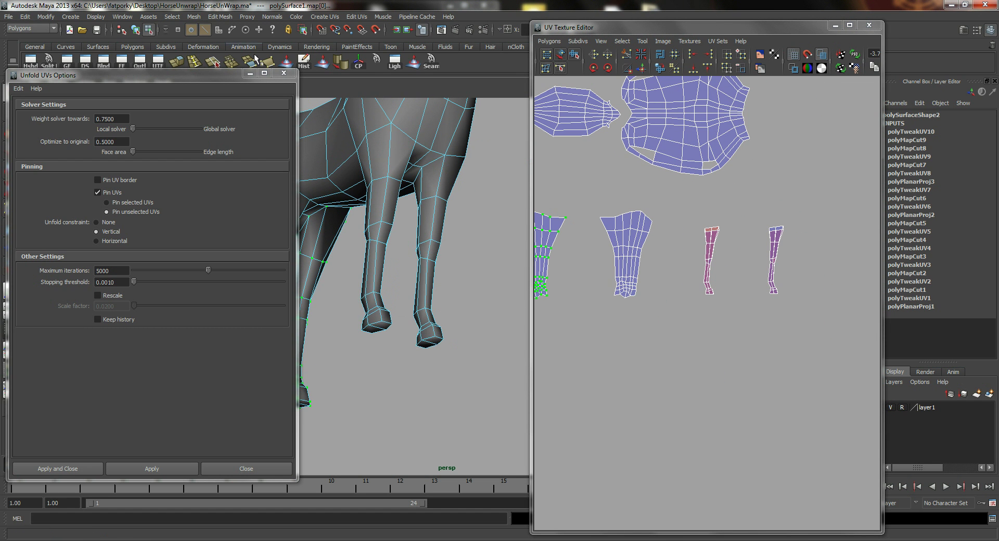
pyautogui.click(250, 73)
pyautogui.keyDown('alt'); pyautogui.moveTo(406, 203); pyautogui.dragTo(440, 150); pyautogui.keyUp('alt')
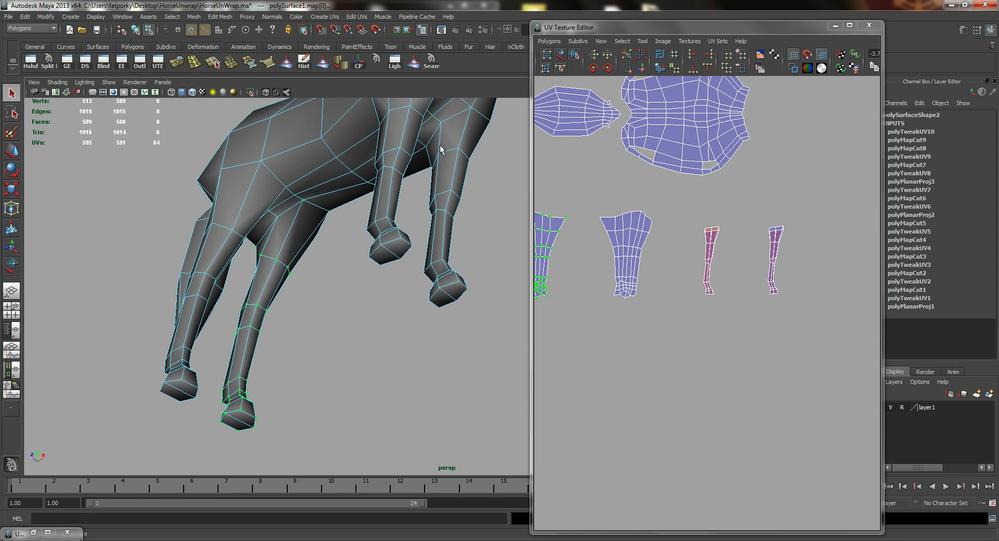
pyautogui.click(438, 144)
pyautogui.keyDown('alt'); pyautogui.moveTo(423, 284); pyautogui.dragTo(440, 293); pyautogui.keyUp('alt')
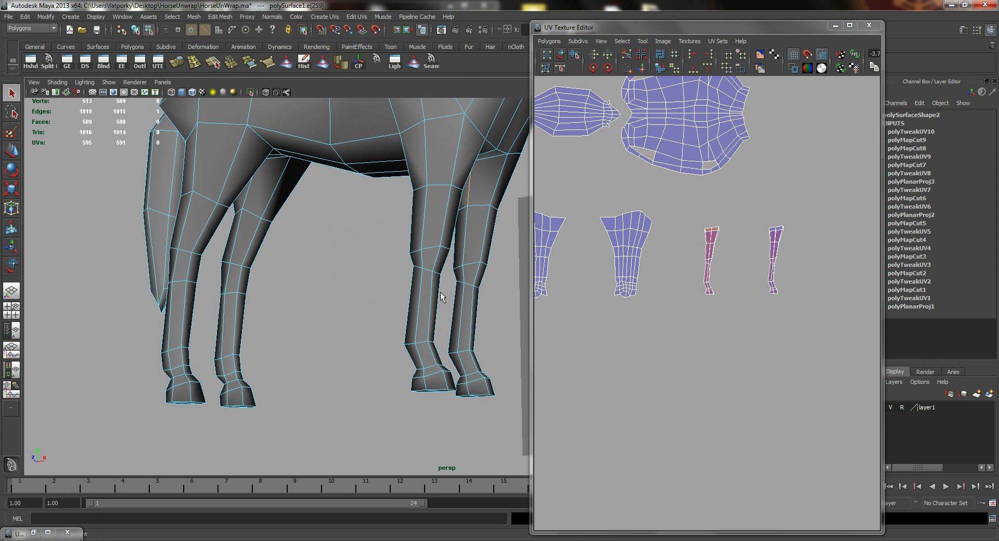
pyautogui.keyDown('alt'); pyautogui.moveTo(440, 292); pyautogui.dragTo(364, 221, button='middle'); pyautogui.keyUp('alt')
pyautogui.keyDown('alt'); pyautogui.moveTo(365, 221); pyautogui.dragTo(380, 317, button='right'); pyautogui.keyUp('alt')
pyautogui.doubleClick(380, 317)
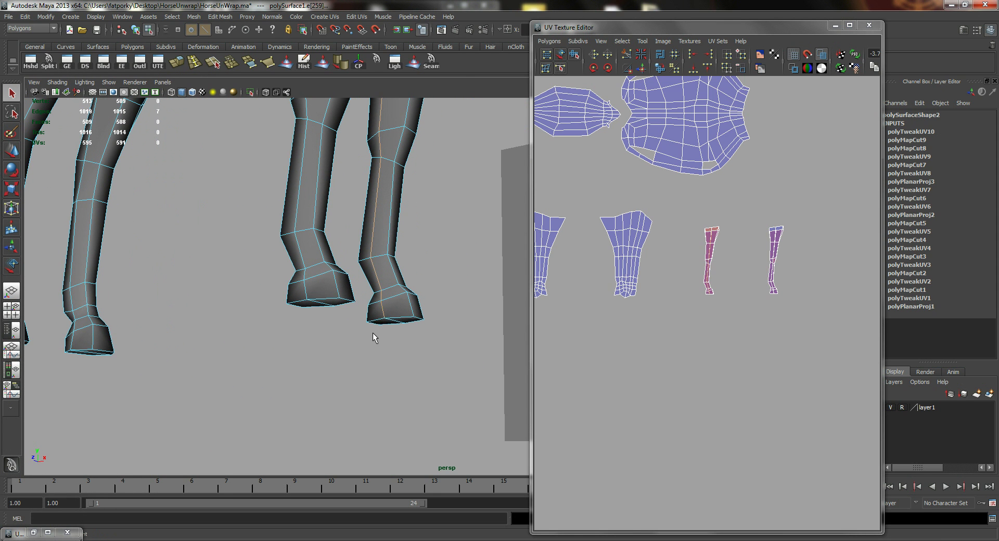
pyautogui.keyDown('shift'); pyautogui.click(376, 320); pyautogui.keyUp('shift')
pyautogui.keyDown('shift'); pyautogui.click(402, 319); pyautogui.keyUp('shift')
# Add the other front leg's inner seam edges, leave out the chest edges between the legs, and cut the UVs along both seams.
pyautogui.keyDown('alt'); pyautogui.moveTo(322, 298); pyautogui.dragTo(236, 380); pyautogui.keyUp('alt')
pyautogui.keyDown('shift'); pyautogui.doubleClick(276, 364); pyautogui.keyUp('shift')
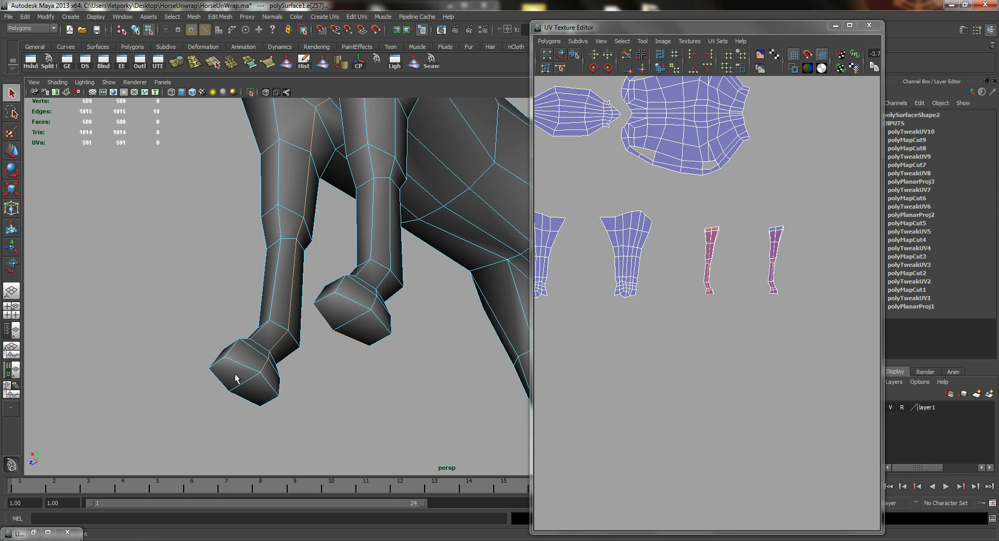
pyautogui.keyDown('alt'); pyautogui.moveTo(268, 386); pyautogui.dragTo(327, 169); pyautogui.keyUp('alt')
pyautogui.keyDown('shift'); pyautogui.click(328, 168); pyautogui.keyUp('shift')
pyautogui.keyDown('shift'); pyautogui.click(335, 161); pyautogui.keyUp('shift')
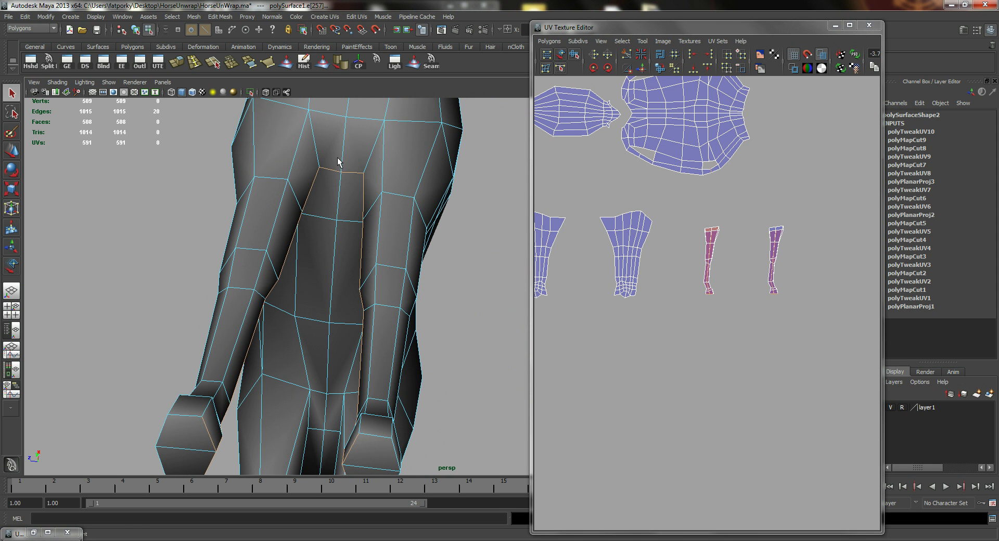
pyautogui.keyDown('shift'); pyautogui.click(345, 205); pyautogui.keyUp('shift')
pyautogui.keyDown('alt'); pyautogui.moveTo(345, 205); pyautogui.dragTo(307, 216); pyautogui.keyUp('alt')
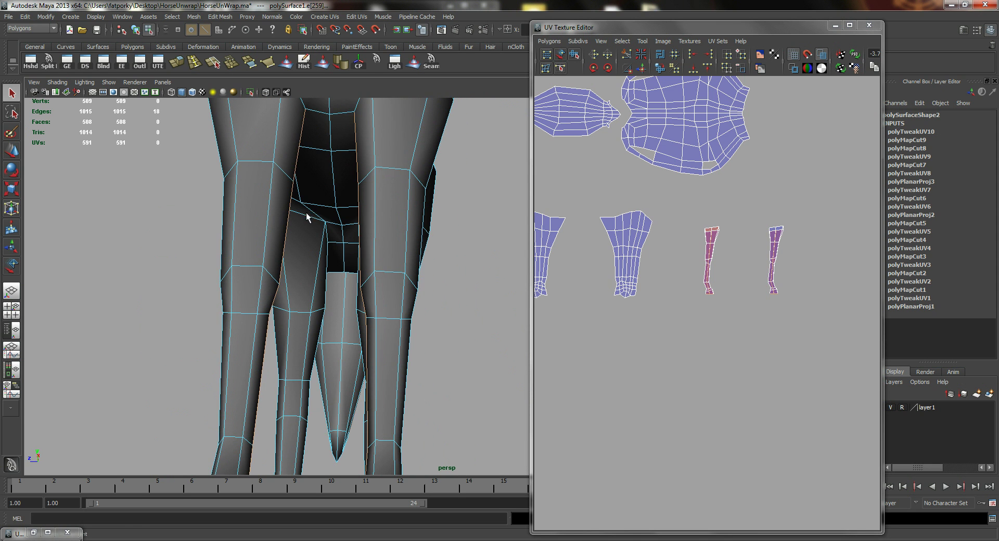
pyautogui.click(629, 55)
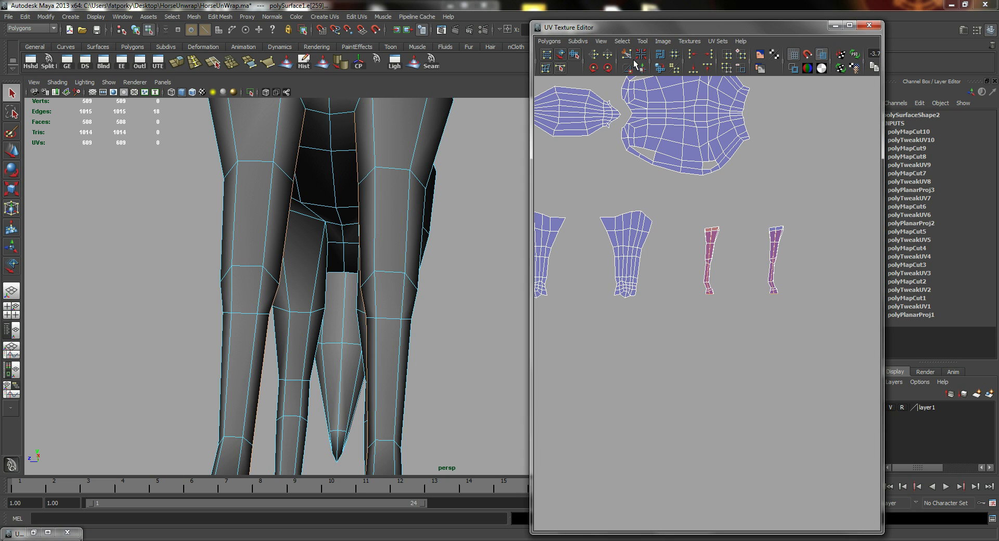
# Select the first front leg shell's UVs and unfold them with a horizontal constraint, followed by a vertical constraint.
pyautogui.moveTo(708, 242); pyautogui.dragTo(743, 243, button='right')
pyautogui.moveTo(749, 201); pyautogui.dragTo(665, 362)
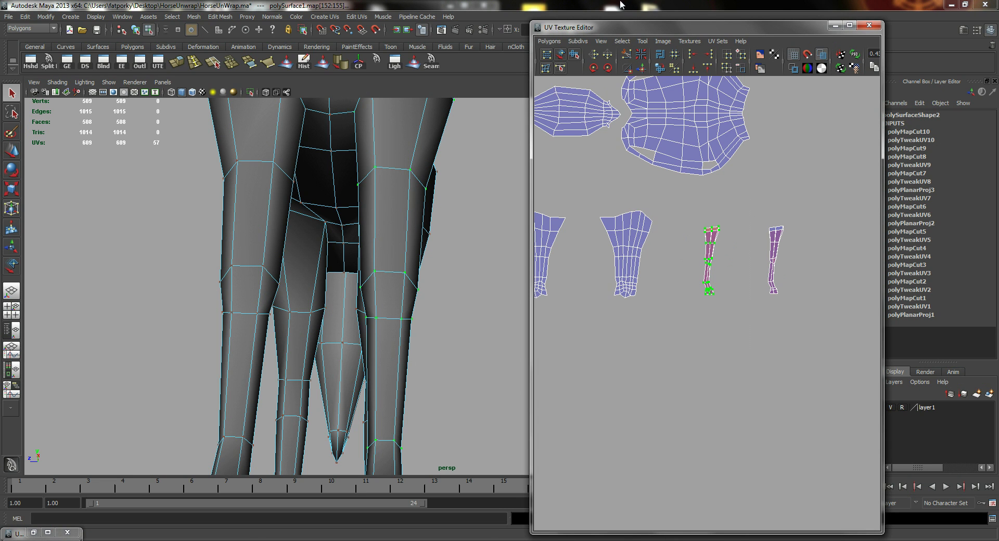
pyautogui.moveTo(636, 27); pyautogui.dragTo(592, 13)
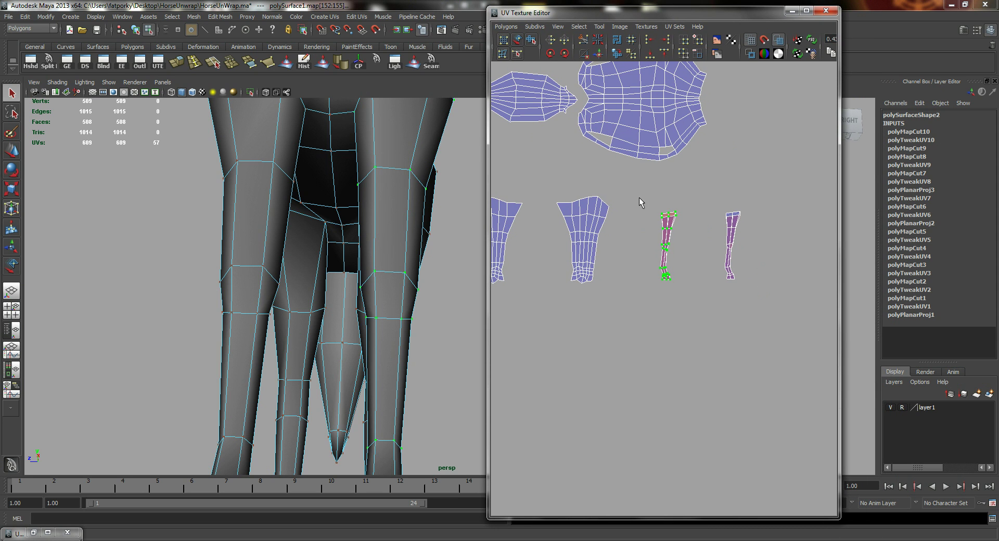
pyautogui.moveTo(645, 195); pyautogui.dragTo(753, 421, button='right')
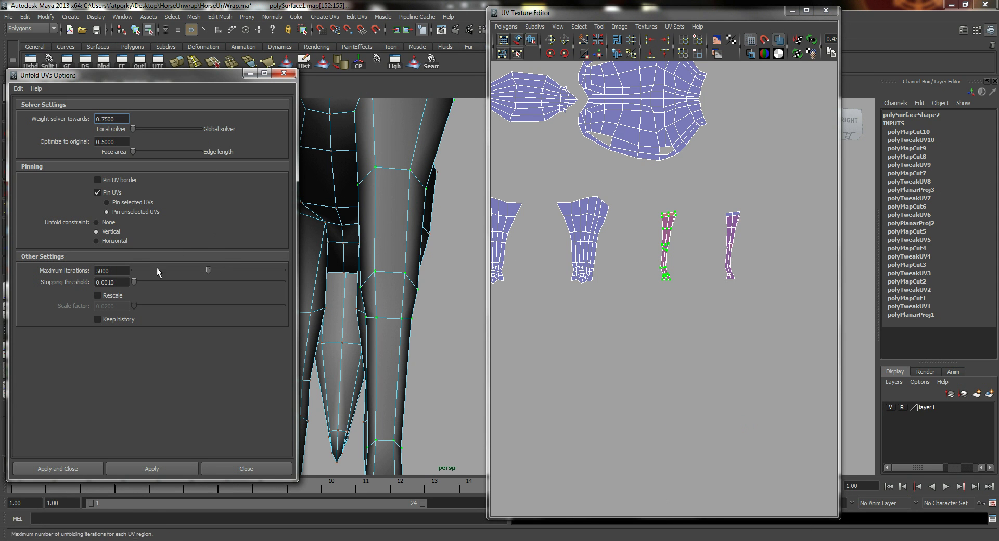
pyautogui.click(110, 241)
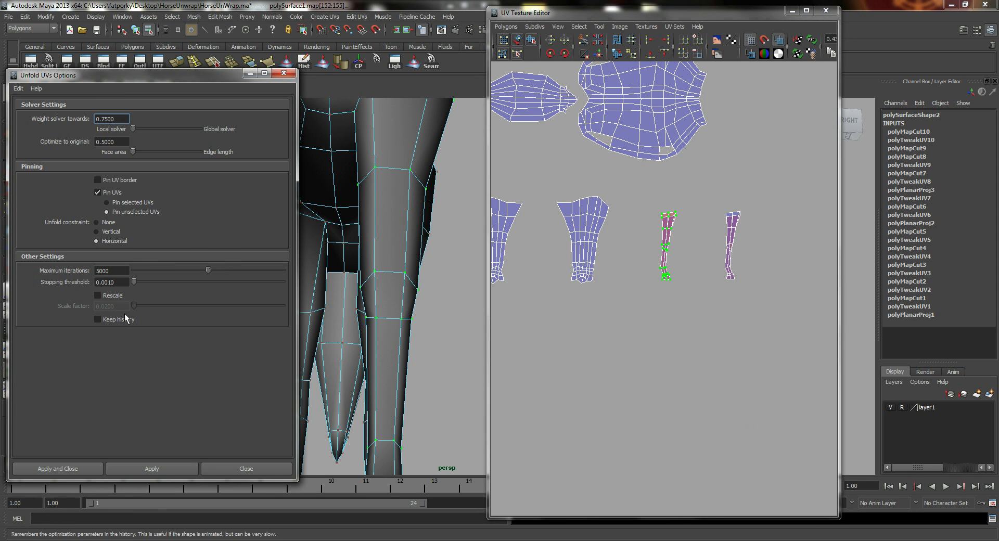
pyautogui.click(168, 467)
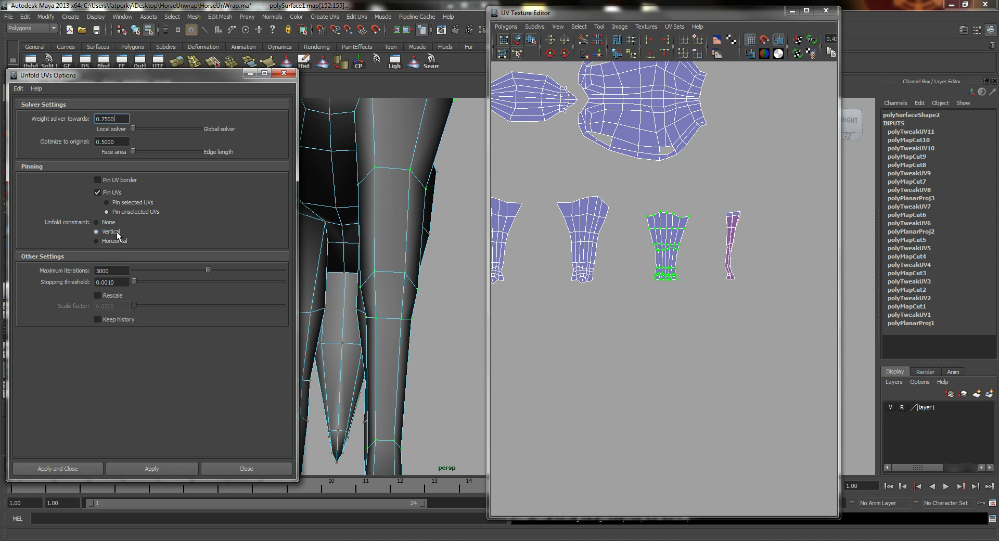
pyautogui.click(165, 470)
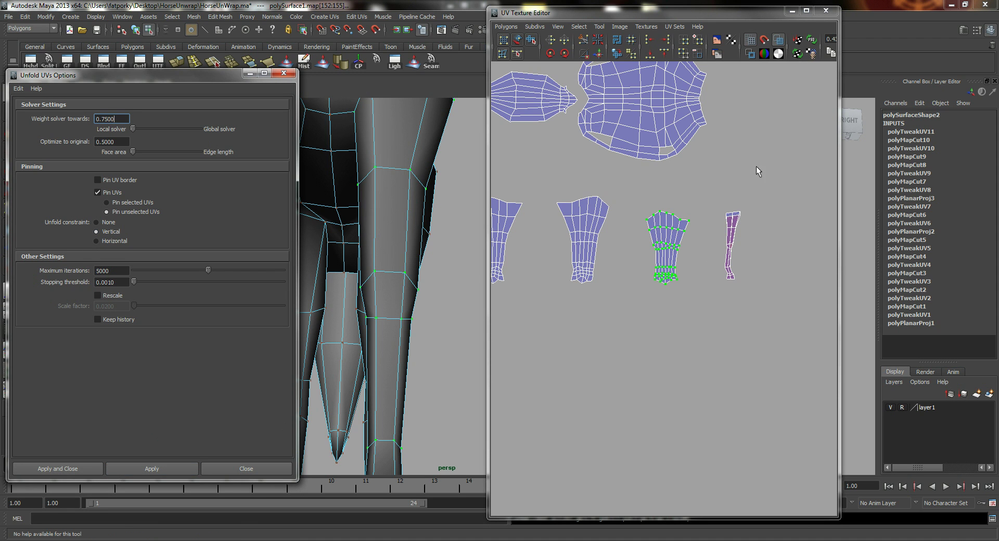
# Unfold the second front leg shell with a horizontal and a vertical constraint, and close the unfold options.
pyautogui.moveTo(771, 204); pyautogui.dragTo(729, 285)
pyautogui.moveTo(712, 330); pyautogui.dragTo(712, 330)
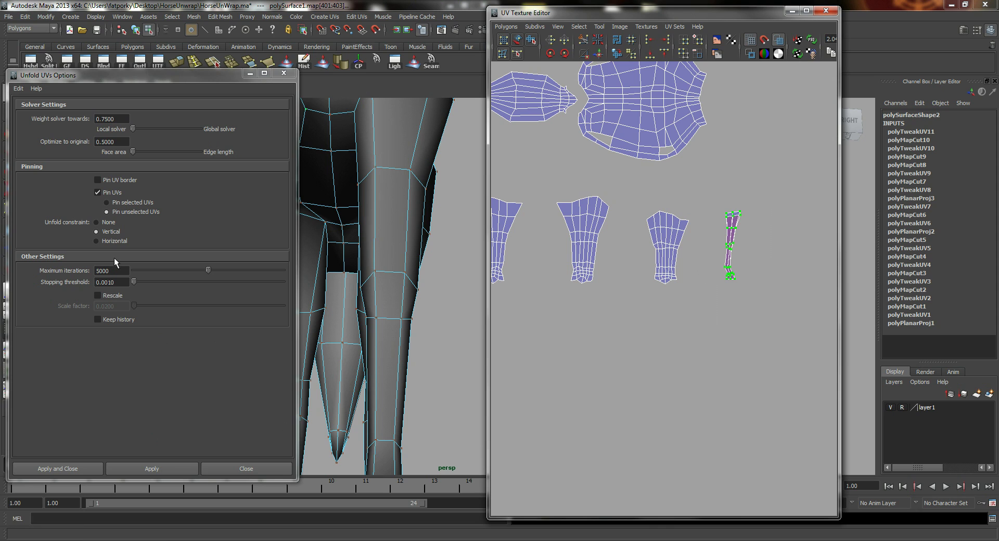
pyautogui.click(147, 469)
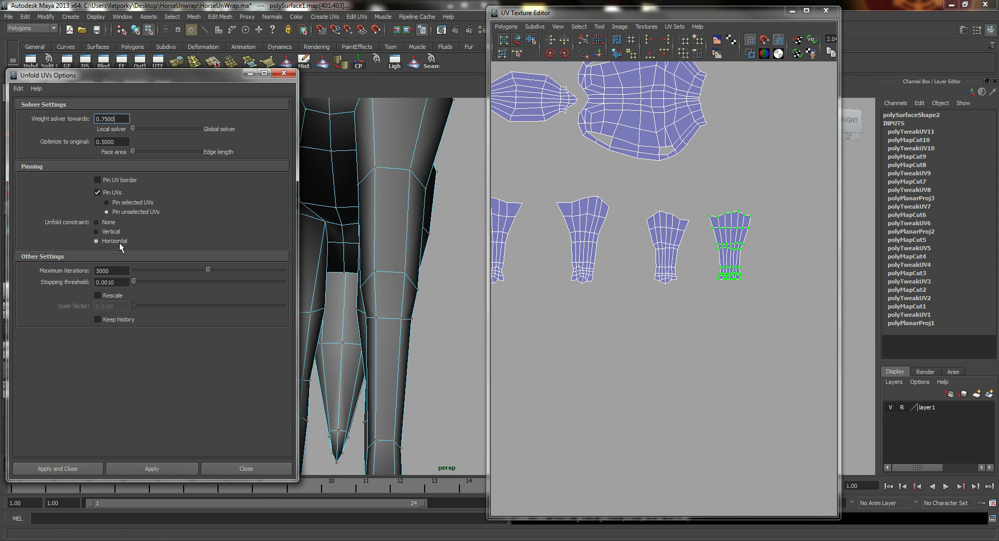
pyautogui.click(161, 463)
pyautogui.click(284, 73)
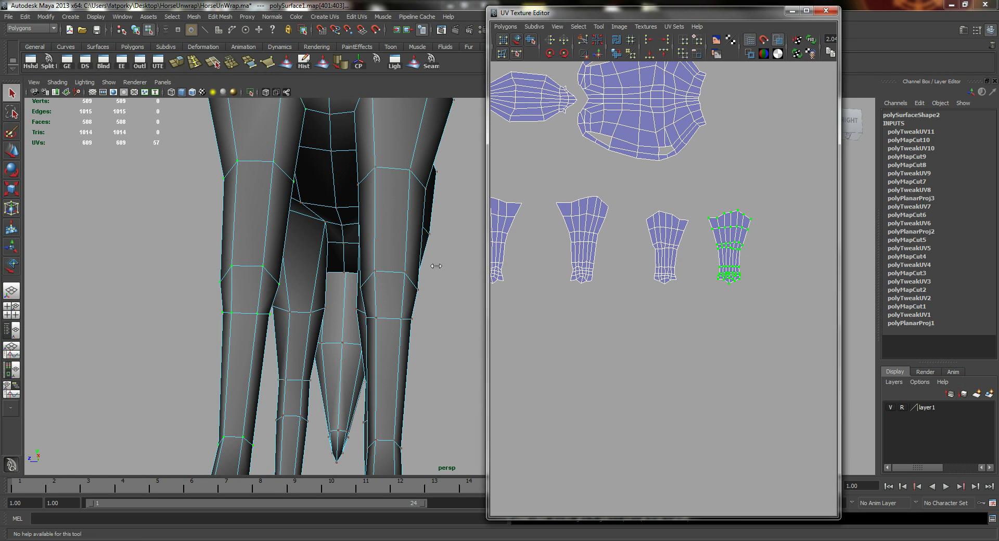
# Widen the UV editor and examine the layout of the body, the small shell beside it and the four leg shells.
pyautogui.moveTo(485, 269); pyautogui.dragTo(394, 268)
pyautogui.keyDown('alt'); pyautogui.moveTo(523, 223); pyautogui.dragTo(624, 333, button='middle'); pyautogui.keyUp('alt')
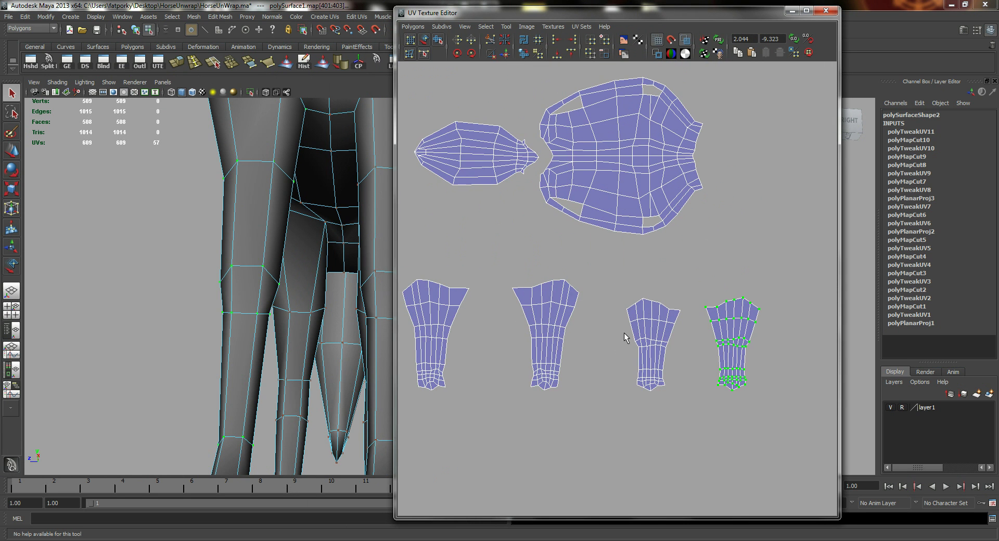
pyautogui.keyDown('alt'); pyautogui.moveTo(561, 107); pyautogui.dragTo(504, 278, button='middle'); pyautogui.keyUp('alt')
pyautogui.scroll(3, 504, 281)
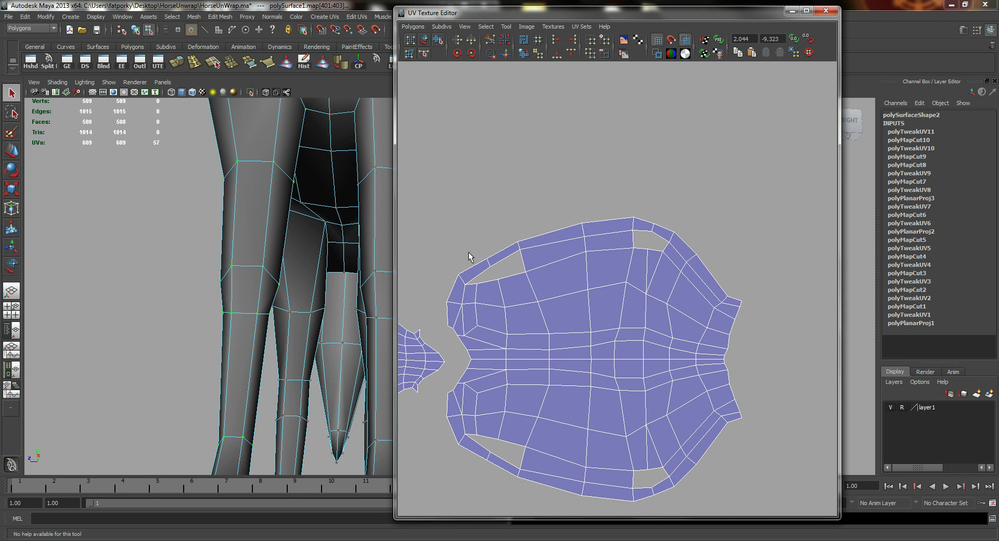
pyautogui.keyDown('alt'); pyautogui.moveTo(518, 356); pyautogui.dragTo(551, 273, button='middle'); pyautogui.keyUp('alt')
pyautogui.scroll(-3, 465, 339)
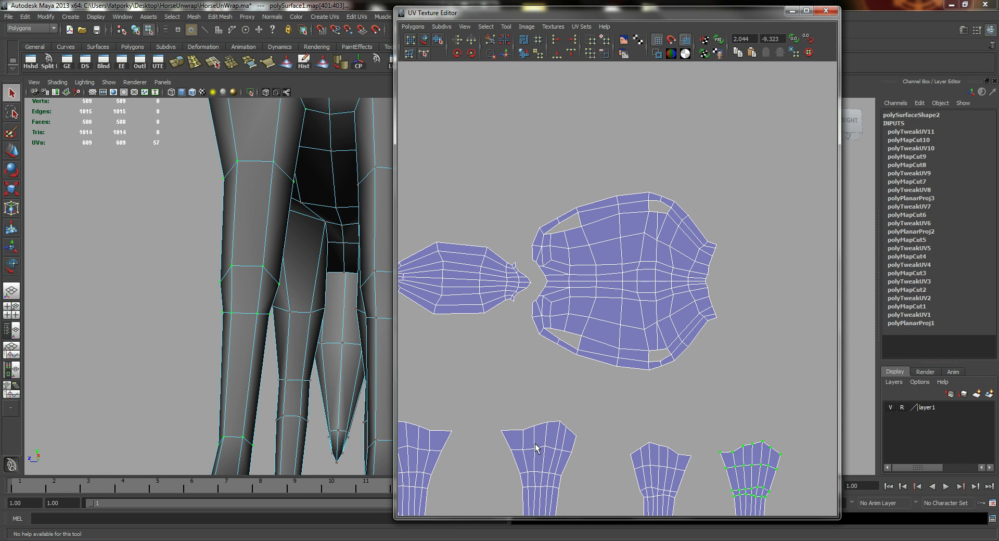
pyautogui.keyDown('alt'); pyautogui.moveTo(535, 448); pyautogui.dragTo(615, 361, button='middle'); pyautogui.keyUp('alt')
# Select the second hind leg shell in the row and move it slightly left and down.
pyautogui.moveTo(542, 372); pyautogui.dragTo(572, 367, button='right')
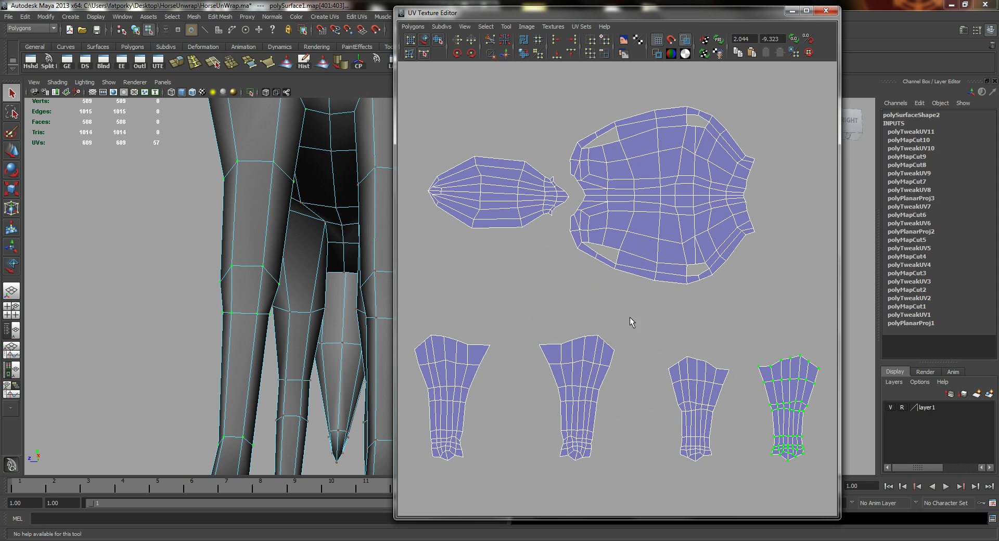
pyautogui.moveTo(532, 496); pyautogui.dragTo(533, 494)
pyautogui.press('w')
pyautogui.moveTo(580, 397)
pyautogui.mouseDown()
pyautogui.moveTo(593, 304)
pyautogui.moveTo(566, 405)
pyautogui.mouseUp()
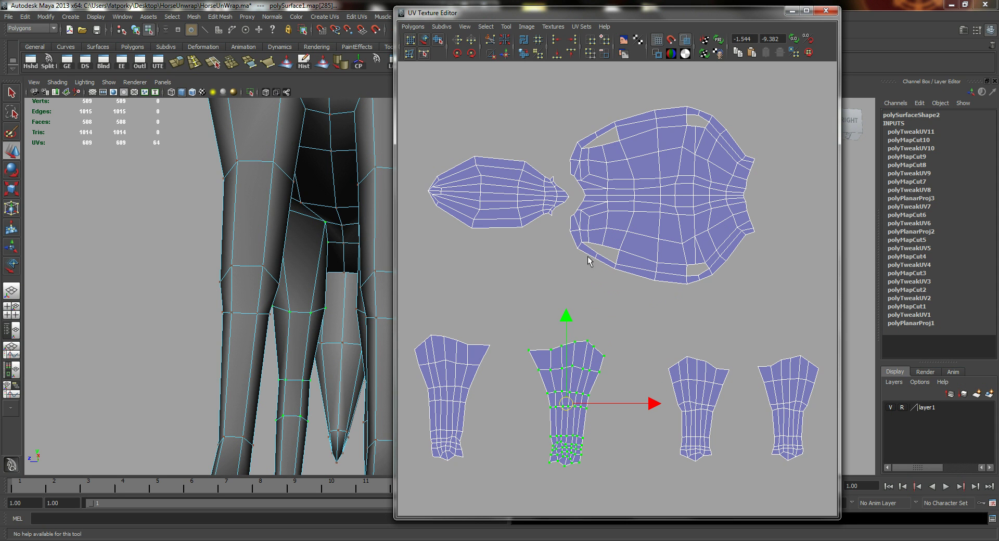
# Select the short edges crossing the thin strips beside the body shell's four leg openings and cut the UVs along them.
pyautogui.moveTo(617, 228); pyautogui.dragTo(616, 202, button='right')
pyautogui.keyDown('alt'); pyautogui.moveTo(502, 232); pyautogui.dragTo(624, 254, button='right'); pyautogui.keyUp('alt')
pyautogui.keyDown('alt'); pyautogui.moveTo(624, 255); pyautogui.dragTo(618, 312, button='middle'); pyautogui.keyUp('alt')
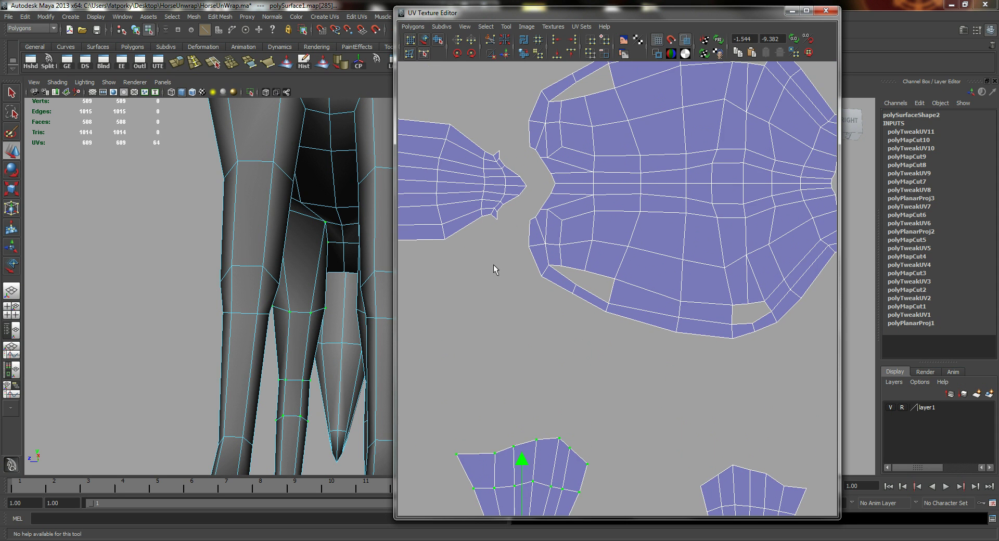
pyautogui.keyDown('alt'); pyautogui.moveTo(495, 269); pyautogui.dragTo(529, 284, button='right'); pyautogui.keyUp('alt')
pyautogui.click(541, 299)
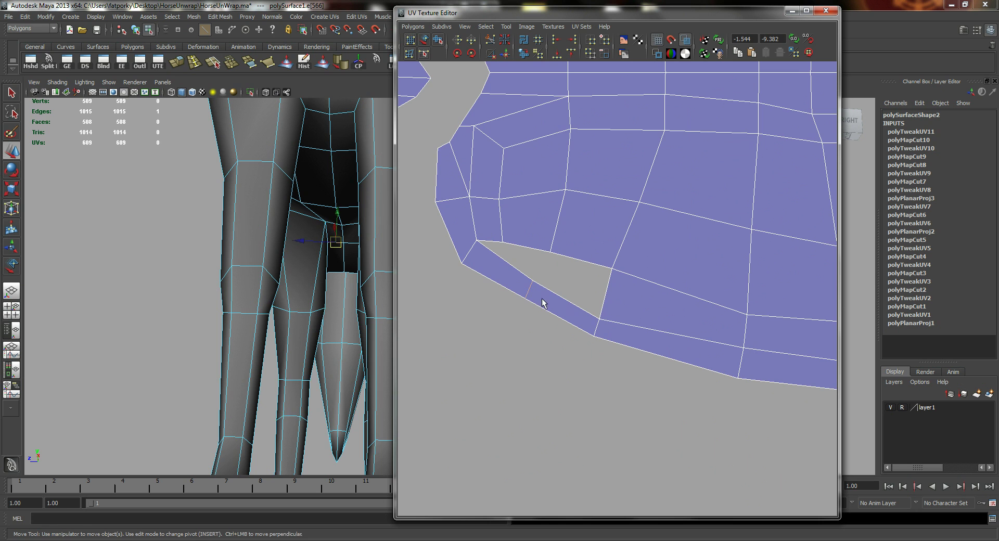
pyautogui.keyDown('alt'); pyautogui.moveTo(678, 363); pyautogui.dragTo(507, 352, button='middle'); pyautogui.keyUp('alt')
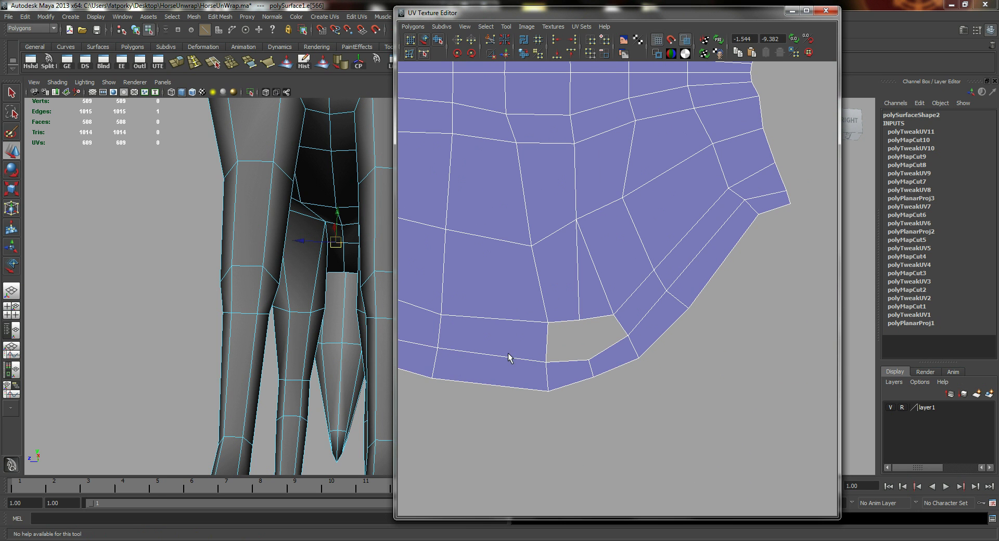
pyautogui.keyDown('shift'); pyautogui.click(593, 371); pyautogui.keyUp('shift')
pyautogui.keyDown('alt'); pyautogui.moveTo(598, 369); pyautogui.dragTo(622, 208, button='right'); pyautogui.keyUp('alt')
pyautogui.keyDown('alt'); pyautogui.moveTo(622, 208); pyautogui.dragTo(610, 339, button='middle'); pyautogui.keyUp('alt')
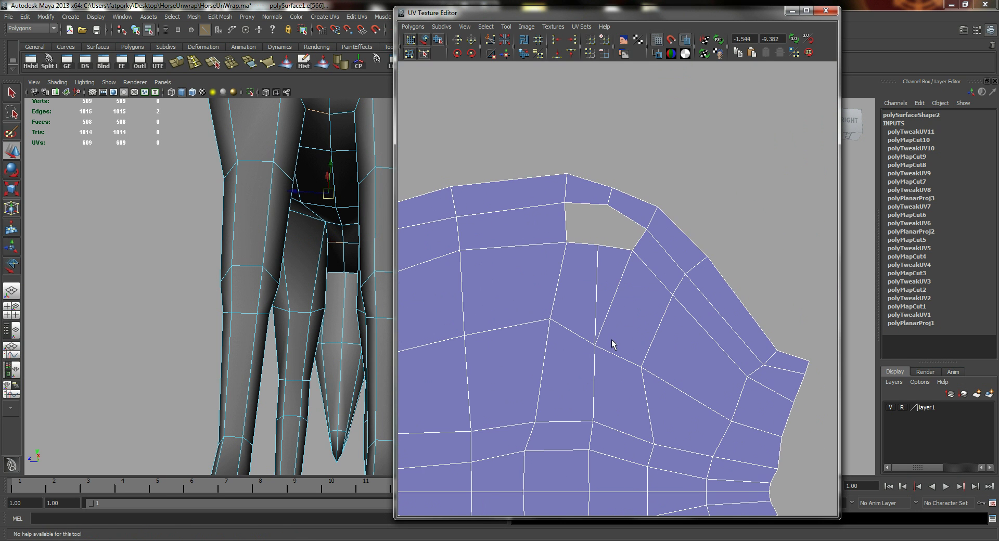
pyautogui.keyDown('shift'); pyautogui.click(616, 202); pyautogui.keyUp('shift')
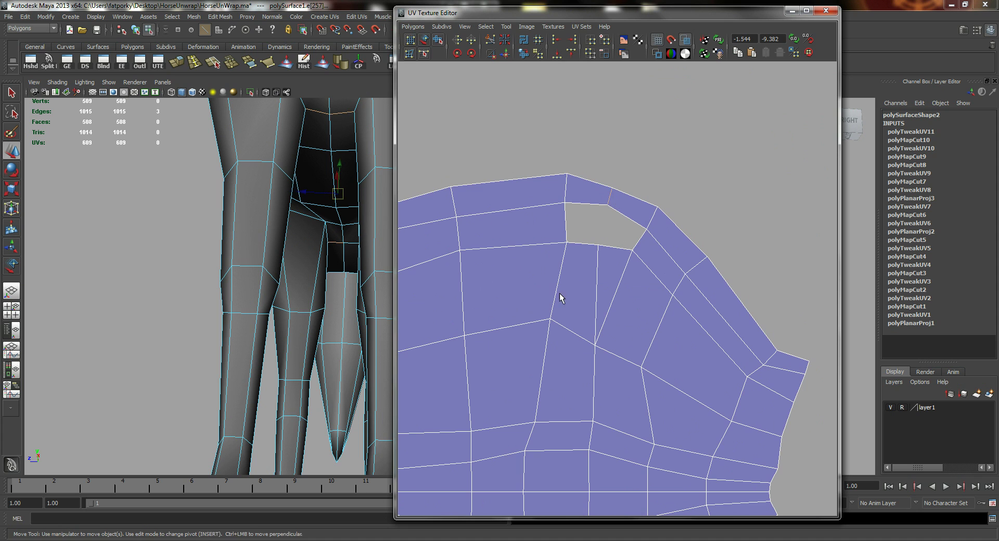
pyautogui.keyDown('alt'); pyautogui.moveTo(559, 292); pyautogui.dragTo(796, 328, button='middle'); pyautogui.keyUp('alt')
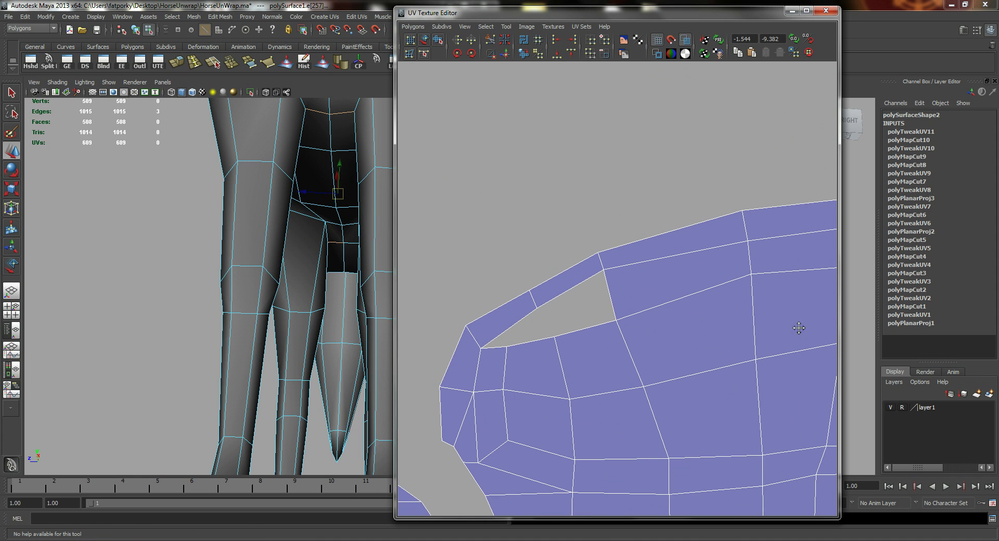
pyautogui.keyDown('shift'); pyautogui.click(531, 301); pyautogui.keyUp('shift')
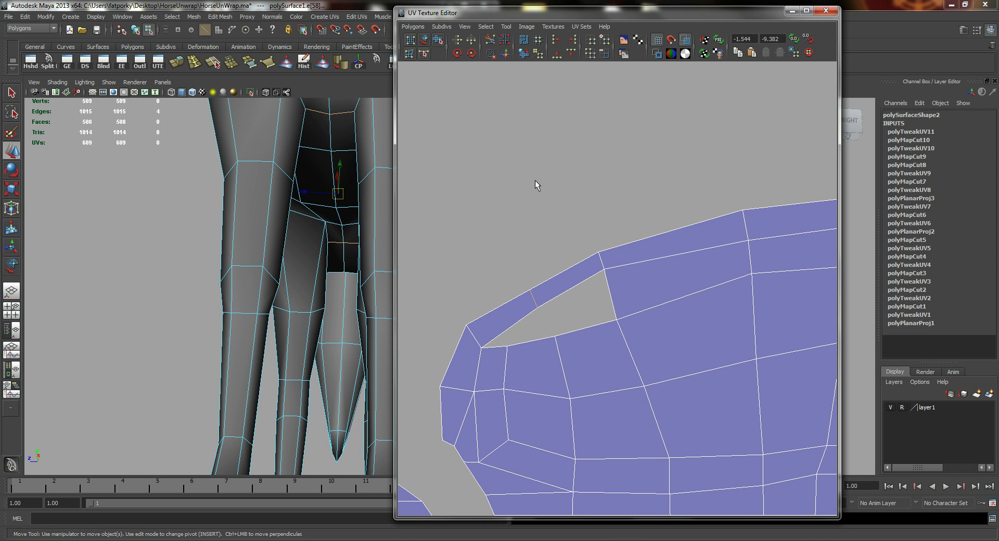
pyautogui.click(490, 40)
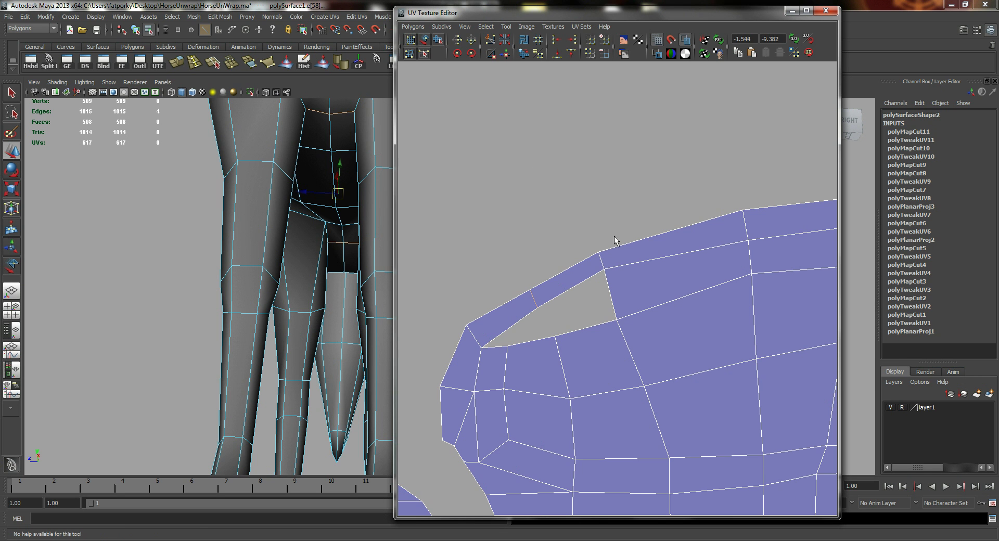
# Select the whole body shell and unfold it with a vertical constraint, followed by a horizontal constraint.
pyautogui.keyDown('alt'); pyautogui.moveTo(615, 239); pyautogui.dragTo(510, 215, button='right'); pyautogui.keyUp('alt')
pyautogui.keyDown('alt'); pyautogui.moveTo(568, 288); pyautogui.dragTo(492, 155, button='middle'); pyautogui.keyUp('alt')
pyautogui.keyDown('alt'); pyautogui.moveTo(602, 238); pyautogui.dragTo(550, 231, button='right'); pyautogui.keyUp('alt')
pyautogui.moveTo(613, 303); pyautogui.dragTo(643, 297, button='right')
pyautogui.click(424, 38)
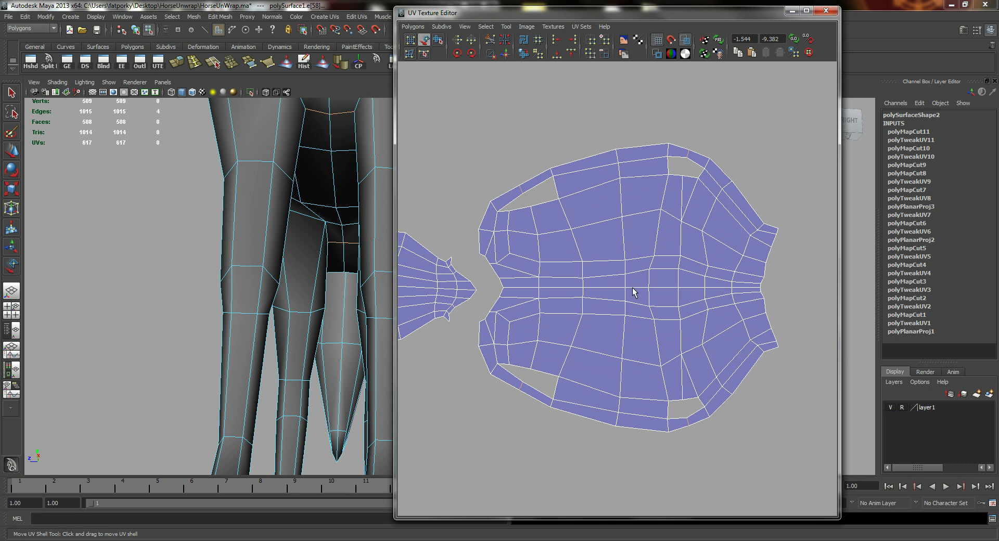
pyautogui.click(644, 297)
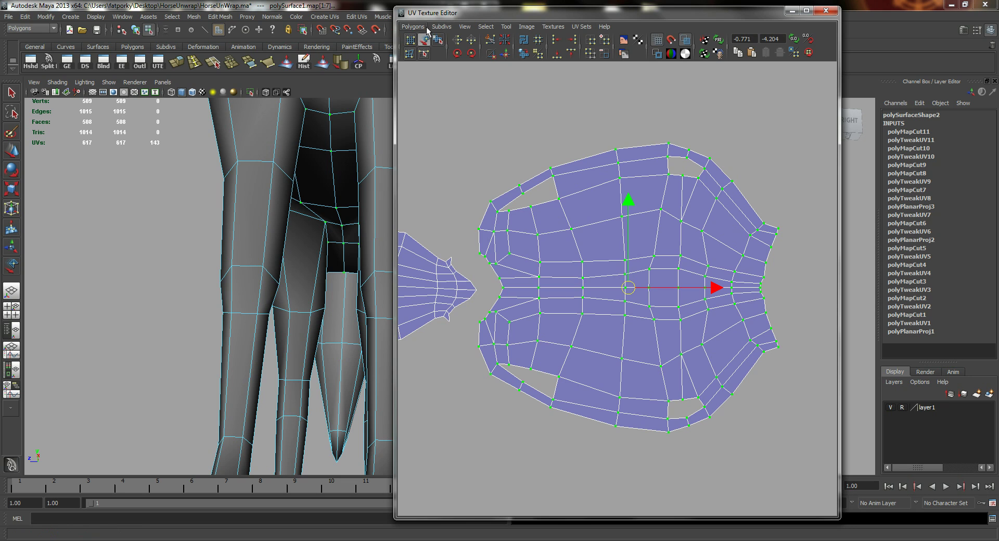
pyautogui.rightClick(554, 177)
pyautogui.moveTo(552, 179); pyautogui.dragTo(662, 404, button='right')
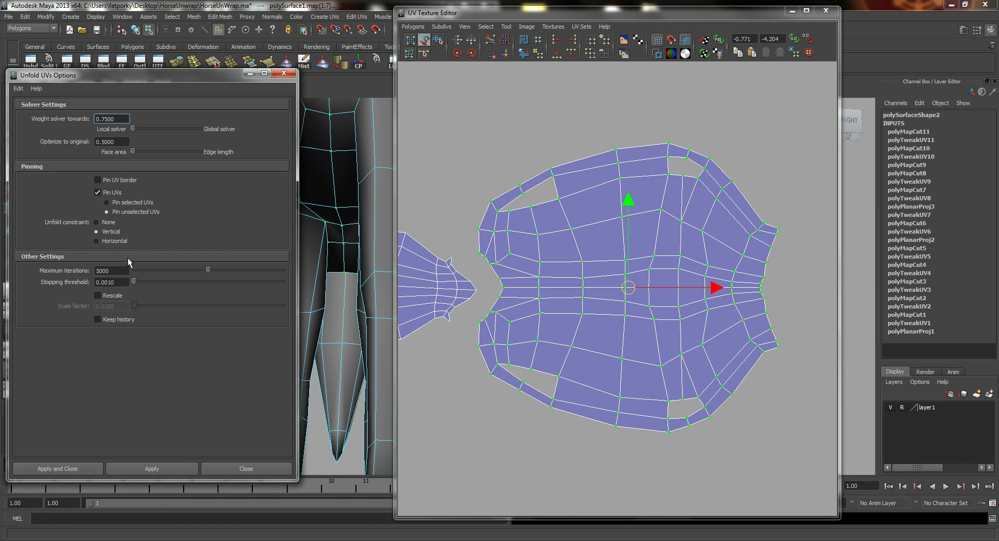
pyautogui.moveTo(153, 77); pyautogui.dragTo(171, 52)
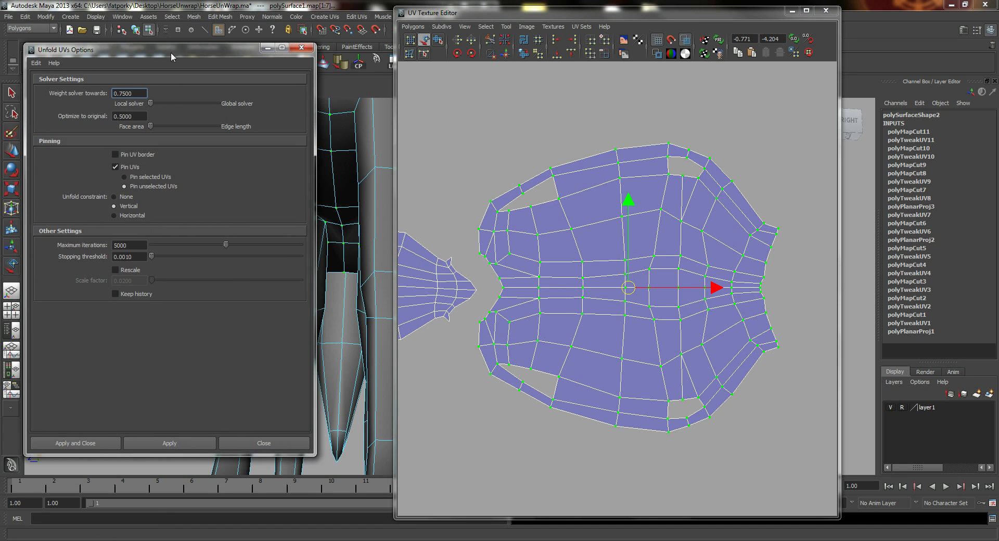
pyautogui.click(172, 442)
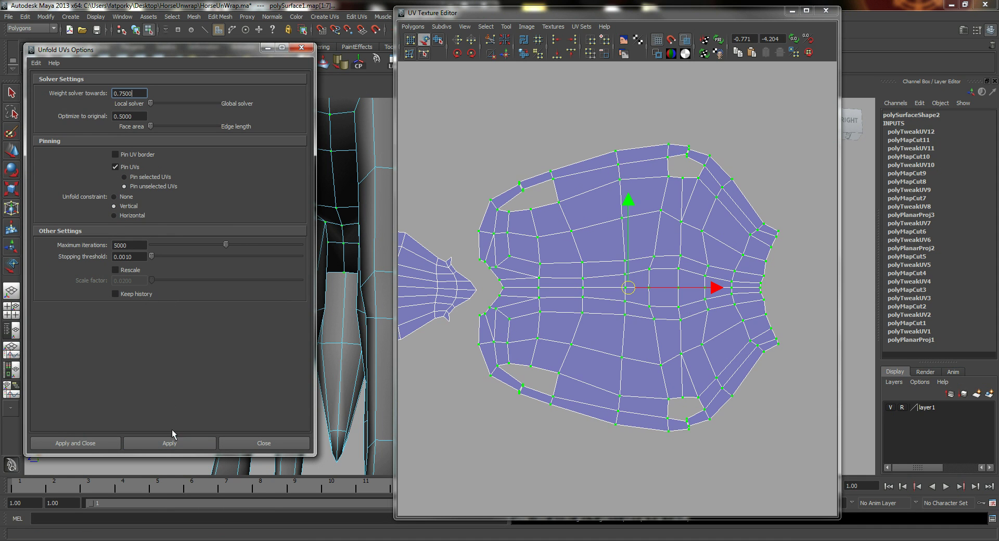
pyautogui.click(128, 215)
pyautogui.click(180, 442)
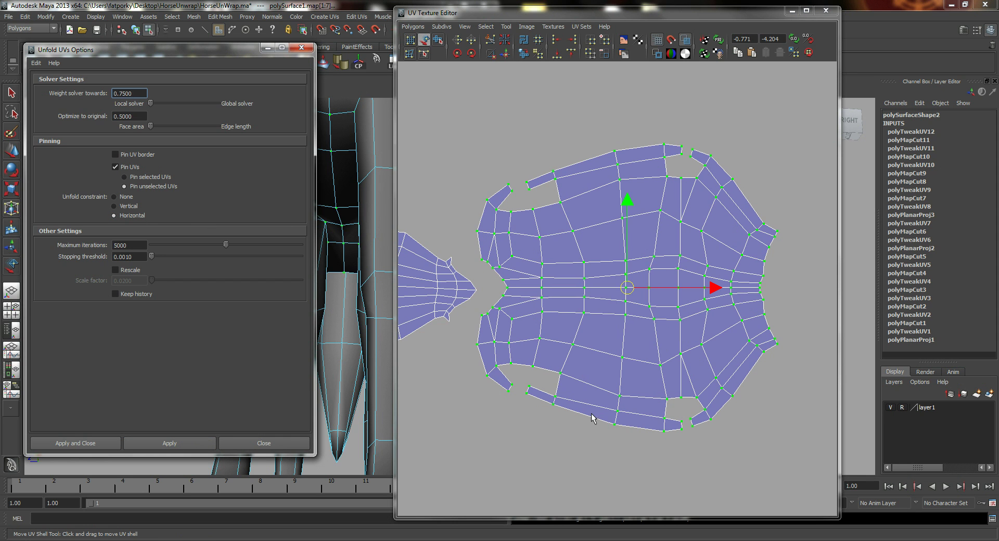
# Close the unfold options and spread the two cut strip ends outward at the body shell's lower left leg opening.
pyautogui.keyDown('alt'); pyautogui.moveTo(588, 369); pyautogui.dragTo(692, 316, button='middle'); pyautogui.keyUp('alt')
pyautogui.keyDown('alt'); pyautogui.moveTo(617, 302); pyautogui.dragTo(687, 338, button='right'); pyautogui.keyUp('alt')
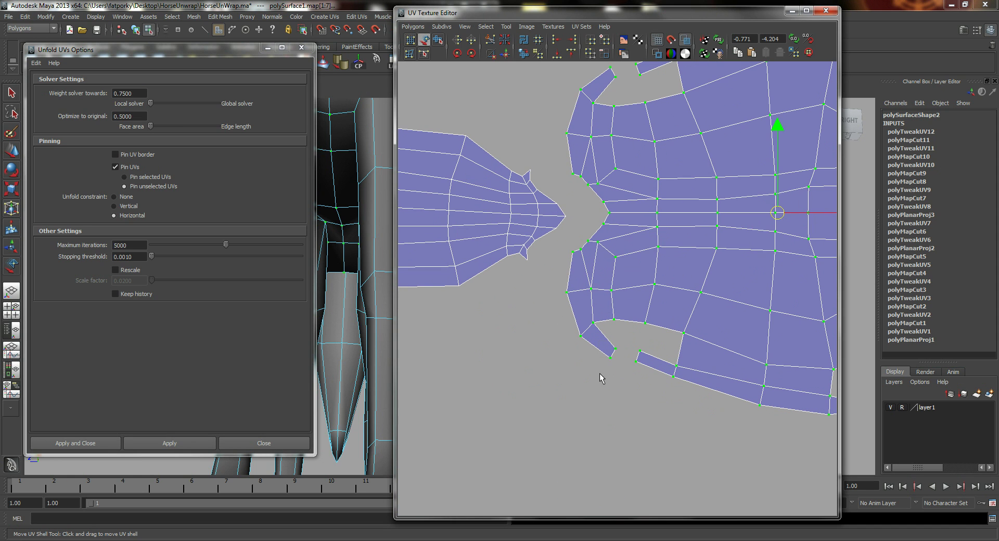
pyautogui.press('w')
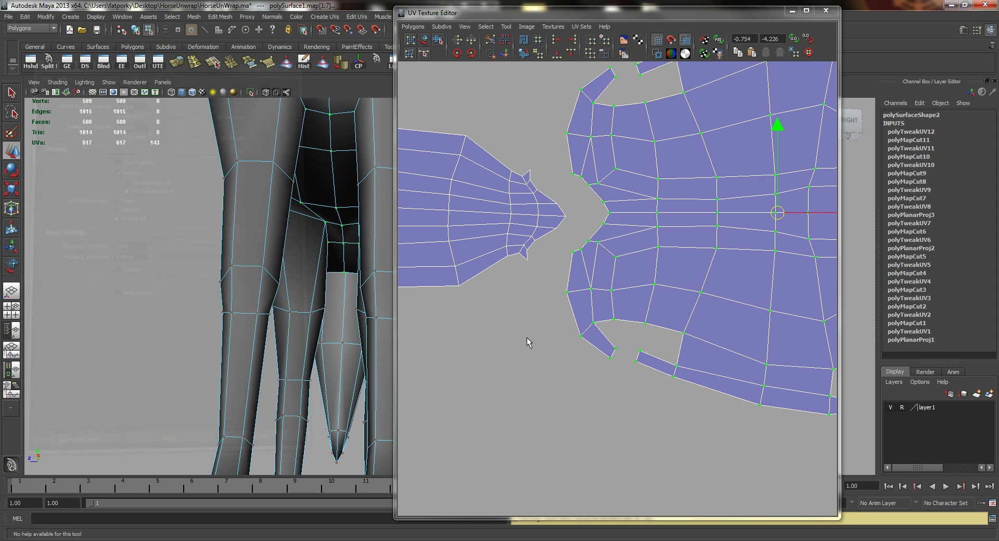
pyautogui.click(608, 380)
pyautogui.moveTo(625, 335); pyautogui.dragTo(581, 373)
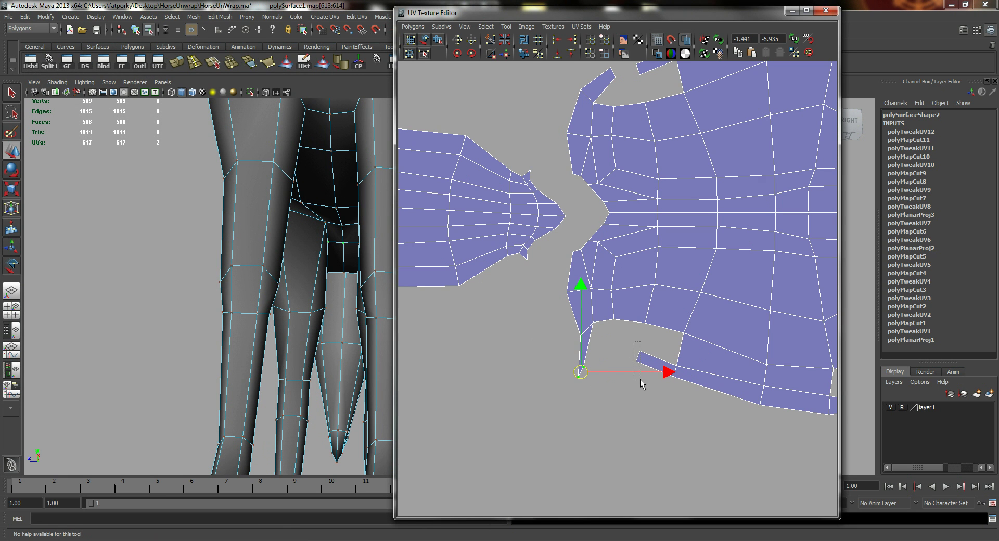
pyautogui.click(637, 356)
pyautogui.moveTo(638, 356); pyautogui.dragTo(638, 403)
pyautogui.keyDown('alt'); pyautogui.moveTo(718, 362); pyautogui.dragTo(609, 330, button='middle'); pyautogui.keyUp('alt')
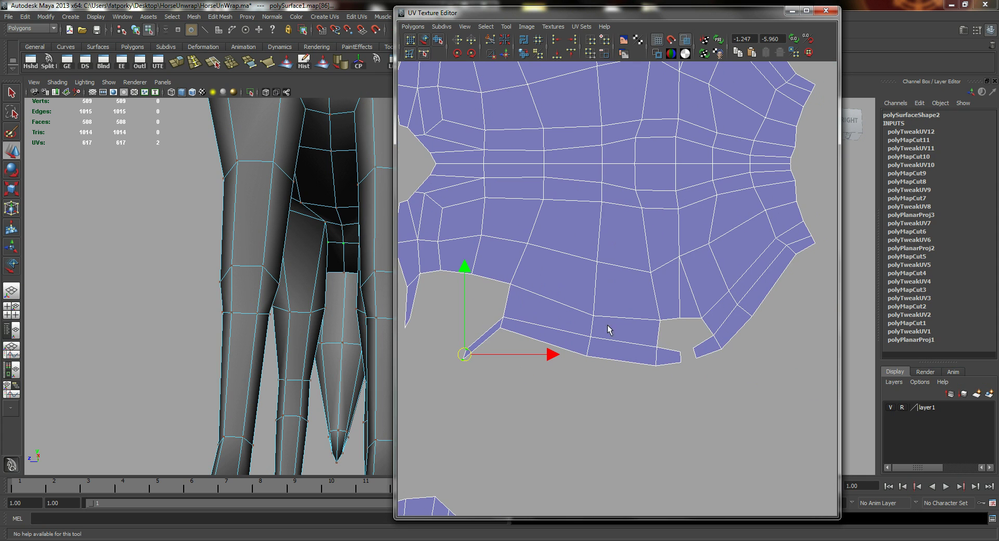
# Bend the cut strip ends outward at the body shell's lower right and upper right leg openings.
pyautogui.moveTo(683, 375); pyautogui.dragTo(671, 402)
pyautogui.moveTo(704, 372); pyautogui.dragTo(731, 385)
pyautogui.scroll(-3, 687, 339)
pyautogui.scroll(3, 604, 327)
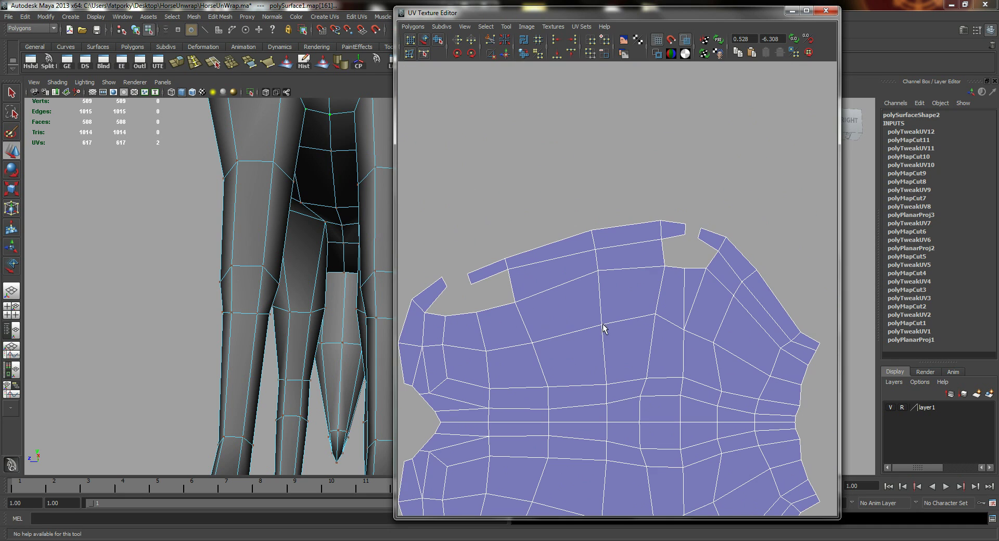
pyautogui.moveTo(687, 249); pyautogui.dragTo(688, 249)
pyautogui.moveTo(688, 249); pyautogui.dragTo(677, 214, button='middle')
pyautogui.moveTo(692, 218); pyautogui.dragTo(706, 250)
pyautogui.moveTo(706, 250); pyautogui.dragTo(725, 221, button='middle')
# Pull the two cut strip ends outward at the body shell's upper left leg opening.
pyautogui.moveTo(476, 292); pyautogui.dragTo(470, 283)
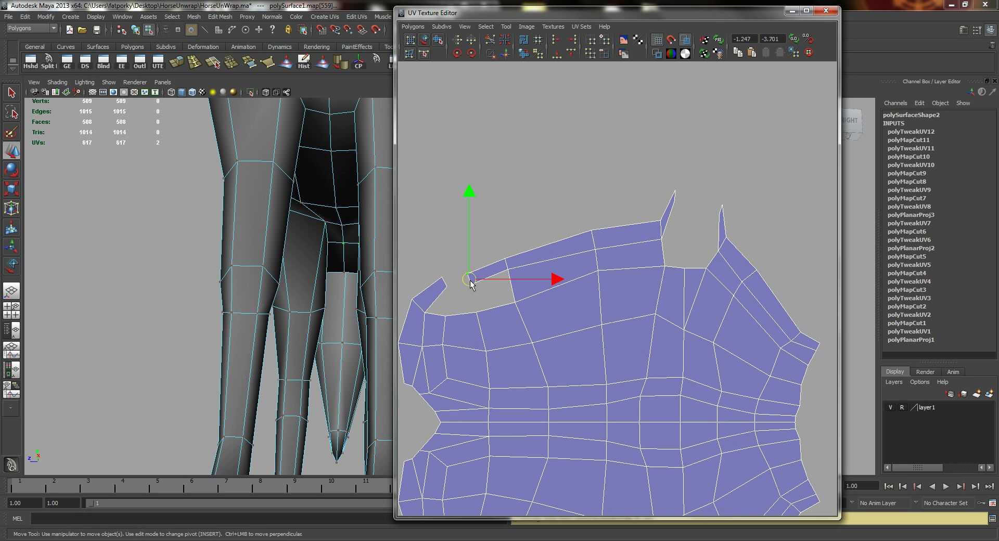
pyautogui.moveTo(470, 283); pyautogui.dragTo(464, 251, button='middle')
pyautogui.moveTo(436, 271); pyautogui.dragTo(461, 292)
pyautogui.moveTo(461, 292); pyautogui.dragTo(438, 270, button='middle')
# Examine the opened body shell alongside the small shell and the four leg shells.
pyautogui.keyDown('alt'); pyautogui.moveTo(510, 227); pyautogui.dragTo(538, 133, button='middle'); pyautogui.keyUp('alt')
pyautogui.keyDown('alt'); pyautogui.moveTo(564, 247); pyautogui.dragTo(519, 240, button='right'); pyautogui.keyUp('alt')
pyautogui.keyDown('alt'); pyautogui.moveTo(680, 328); pyautogui.dragTo(662, 251, button='middle'); pyautogui.keyUp('alt')
pyautogui.keyDown('alt'); pyautogui.moveTo(663, 251); pyautogui.dragTo(623, 237, button='right'); pyautogui.keyUp('alt')
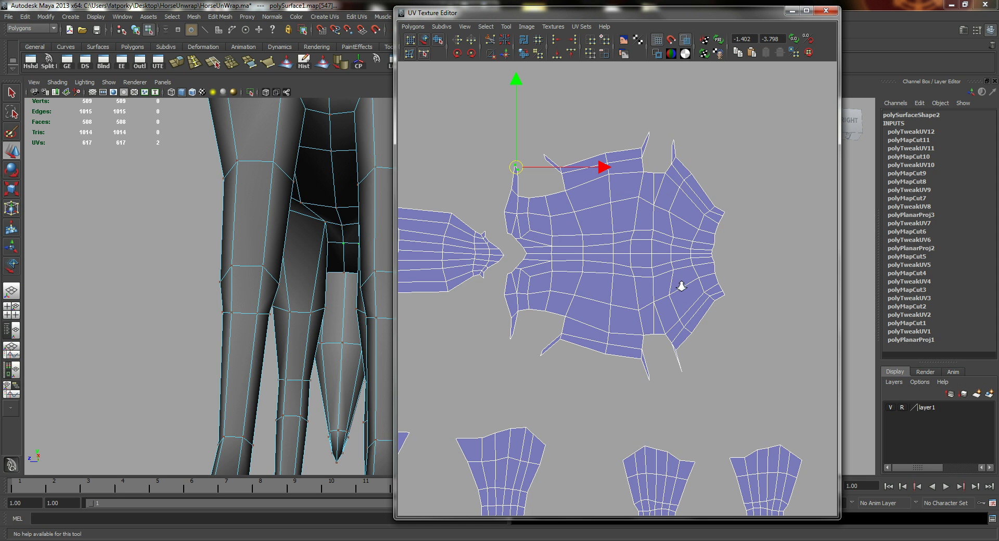
pyautogui.keyDown('alt'); pyautogui.moveTo(680, 285); pyautogui.dragTo(617, 297, button='right'); pyautogui.keyUp('alt')
pyautogui.keyDown('alt'); pyautogui.moveTo(617, 298); pyautogui.dragTo(695, 226, button='middle'); pyautogui.keyUp('alt')
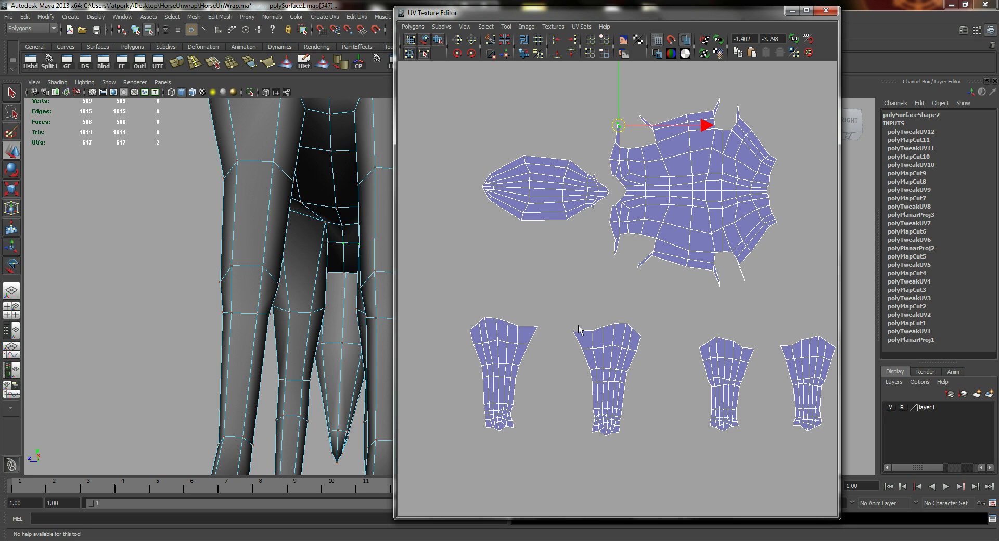
pyautogui.keyDown('alt'); pyautogui.moveTo(578, 325); pyautogui.dragTo(587, 333, button='middle'); pyautogui.keyUp('alt')
pyautogui.keyDown('alt'); pyautogui.moveTo(594, 296); pyautogui.dragTo(580, 307, button='middle'); pyautogui.keyUp('alt')
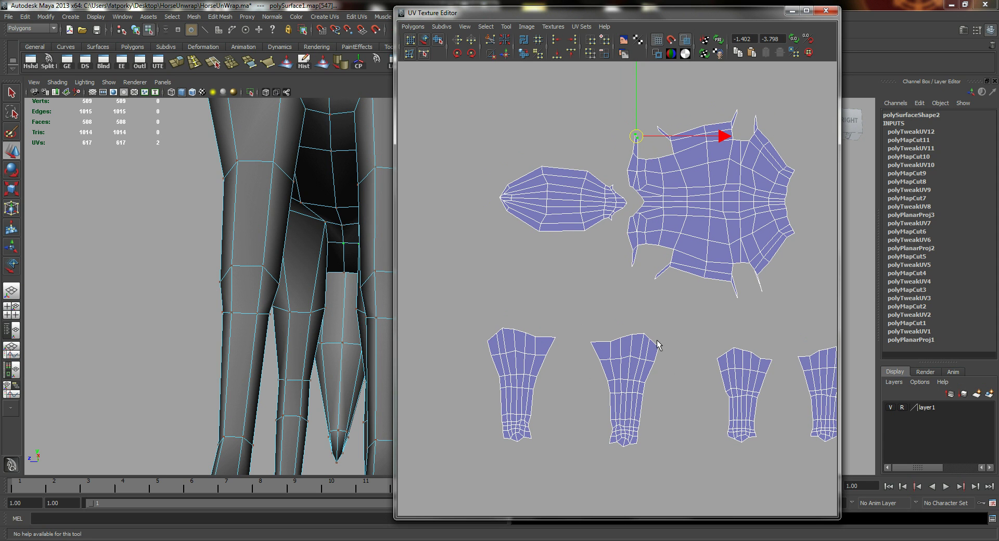
# Select an upper border edge of the second leg shell to locate it on the horse model.
pyautogui.keyDown('alt'); pyautogui.moveTo(569, 329); pyautogui.dragTo(658, 310, button='right'); pyautogui.keyUp('alt')
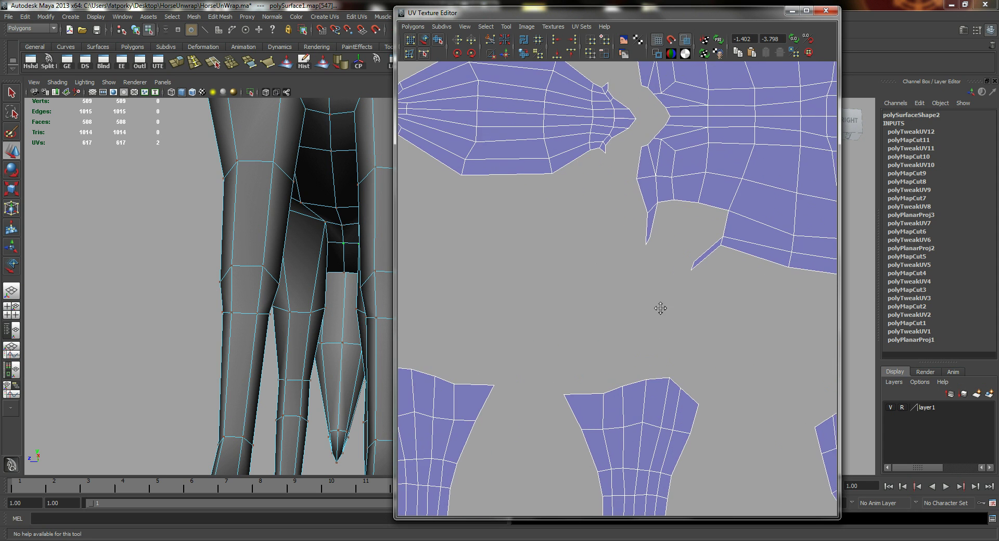
pyautogui.keyDown('alt'); pyautogui.moveTo(671, 308); pyautogui.dragTo(627, 266, button='middle'); pyautogui.keyUp('alt')
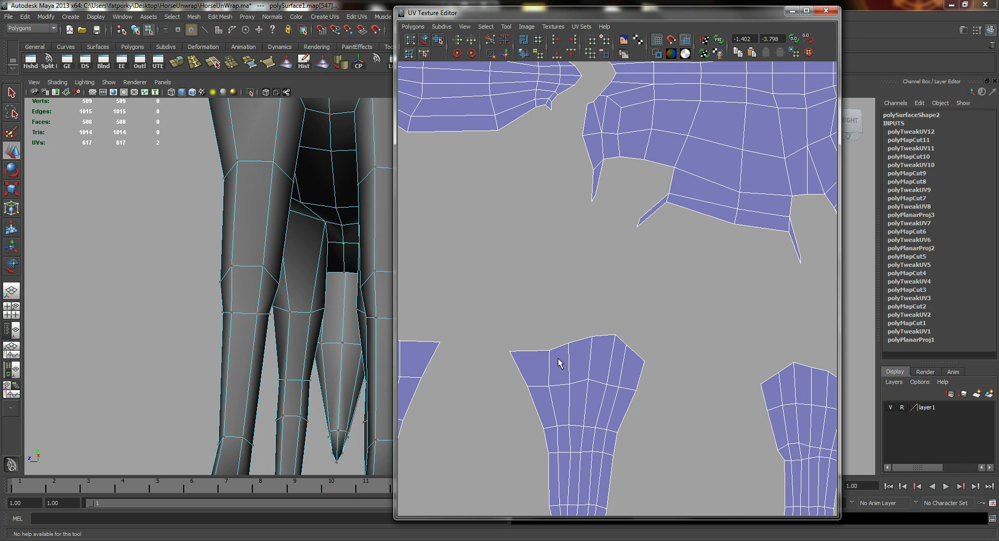
pyautogui.moveTo(559, 359); pyautogui.dragTo(555, 342, button='right')
pyautogui.click(561, 346)
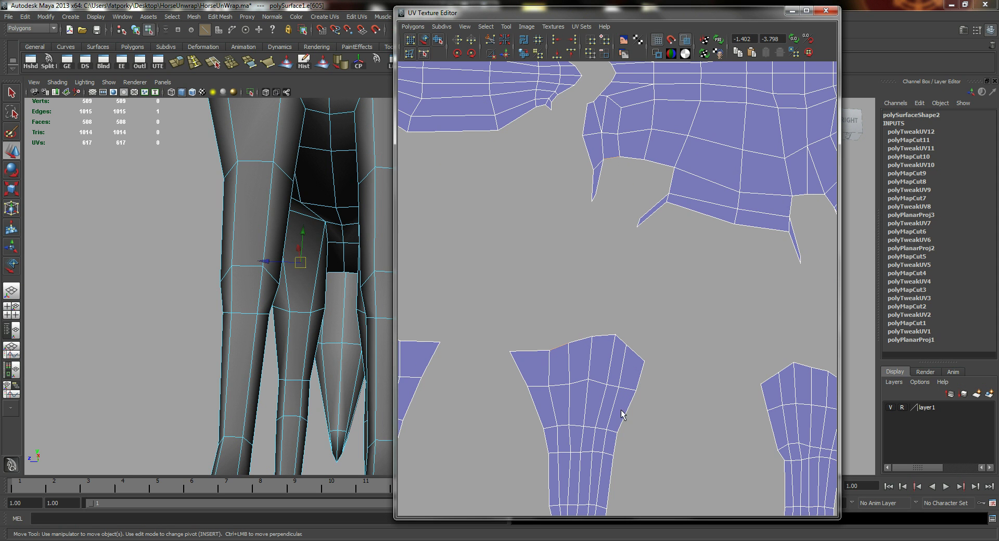
pyautogui.keyDown('alt'); pyautogui.moveTo(621, 411); pyautogui.dragTo(535, 394, button='right'); pyautogui.keyUp('alt')
pyautogui.keyDown('alt'); pyautogui.moveTo(576, 386); pyautogui.dragTo(584, 338, button='middle'); pyautogui.keyUp('alt')
# Select the second leg shell, rotate it clockwise to a diagonal, and place it near the body shell's lower left leg opening.
pyautogui.moveTo(583, 338); pyautogui.dragTo(631, 341, button='right')
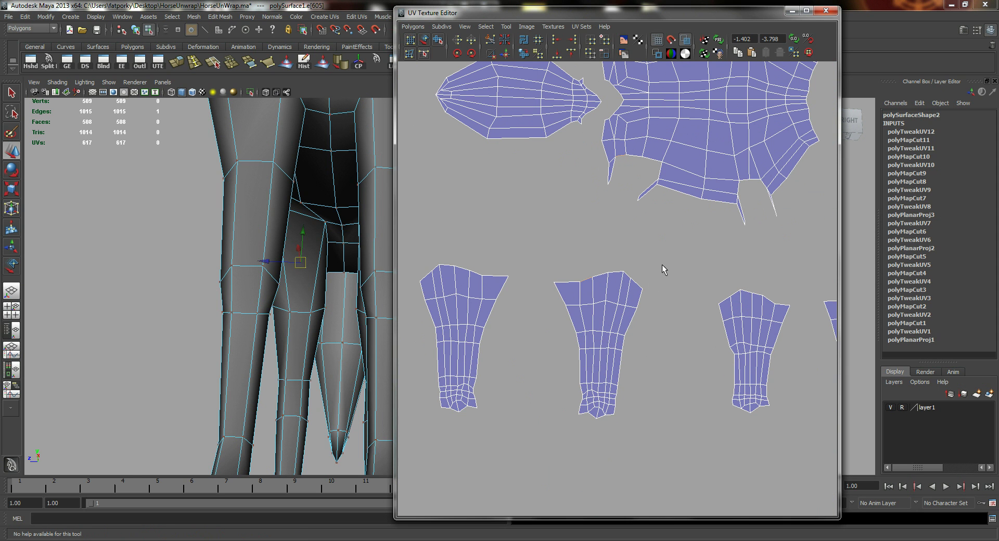
pyautogui.moveTo(538, 472); pyautogui.dragTo(538, 472)
pyautogui.moveTo(598, 345); pyautogui.dragTo(604, 279)
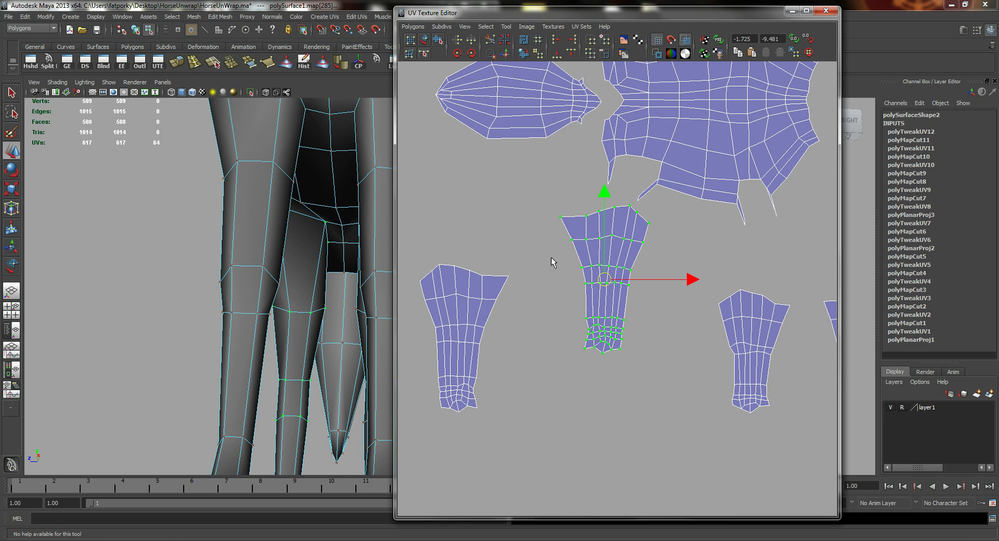
pyautogui.click(422, 40)
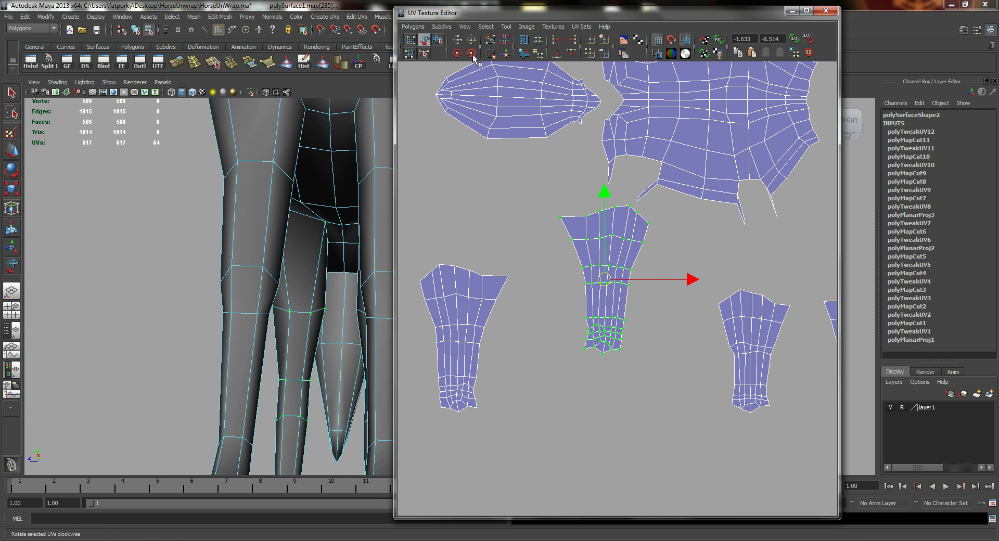
pyautogui.click(471, 53)
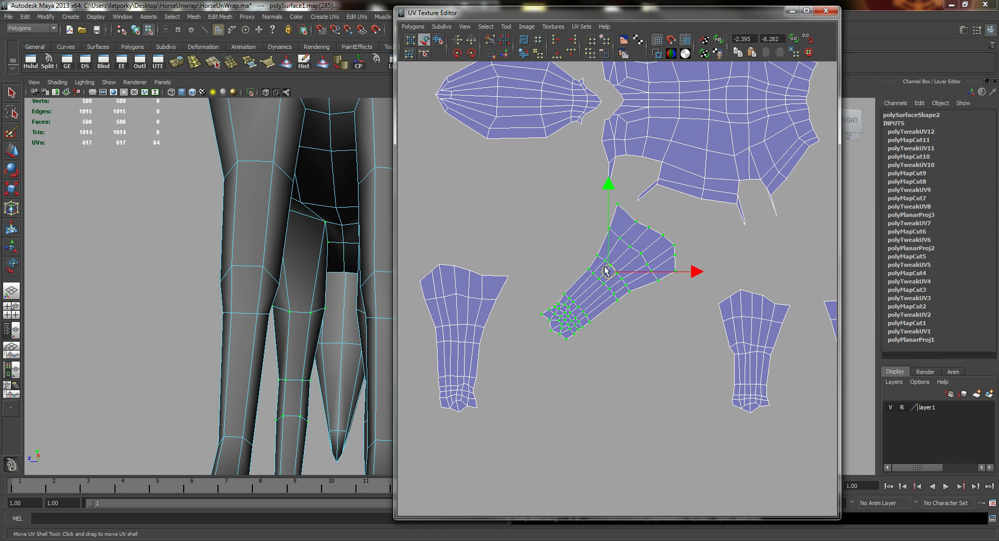
pyautogui.moveTo(606, 271); pyautogui.dragTo(589, 247)
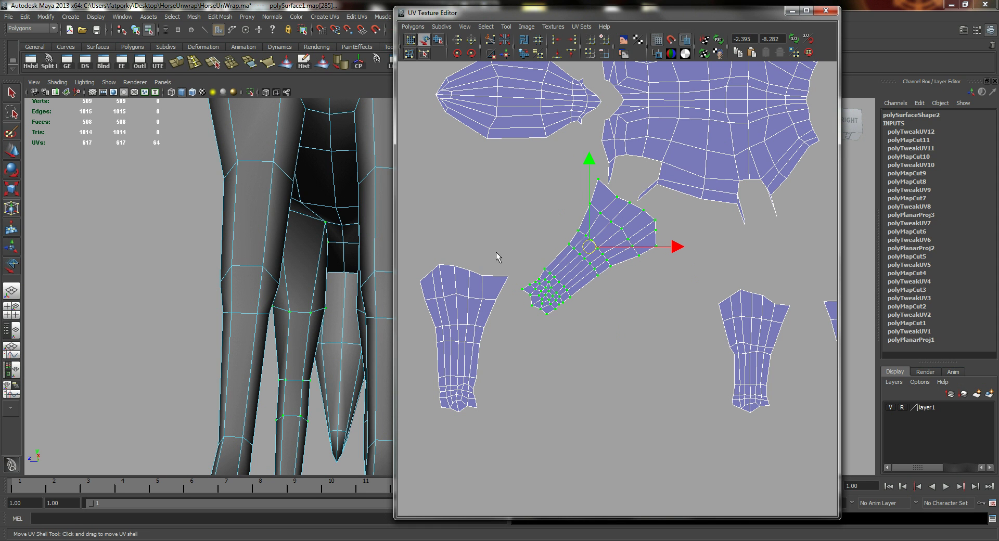
# Select the whole first leg shell in the row.
pyautogui.click(470, 300)
pyautogui.keyDown('alt'); pyautogui.moveTo(508, 250); pyautogui.dragTo(545, 273, button='middle'); pyautogui.keyUp('alt')
pyautogui.scroll(-2, 545, 273)
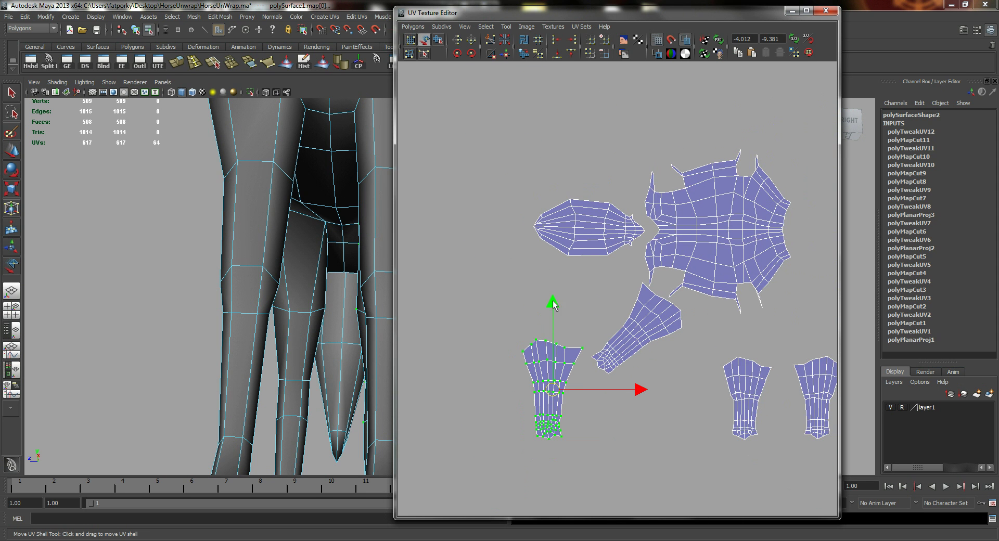
# Move the selected leg UV shell above the body shell's end nearest the oval shell and rotate its wide end toward the body.
pyautogui.moveTo(550, 388); pyautogui.dragTo(643, 179)
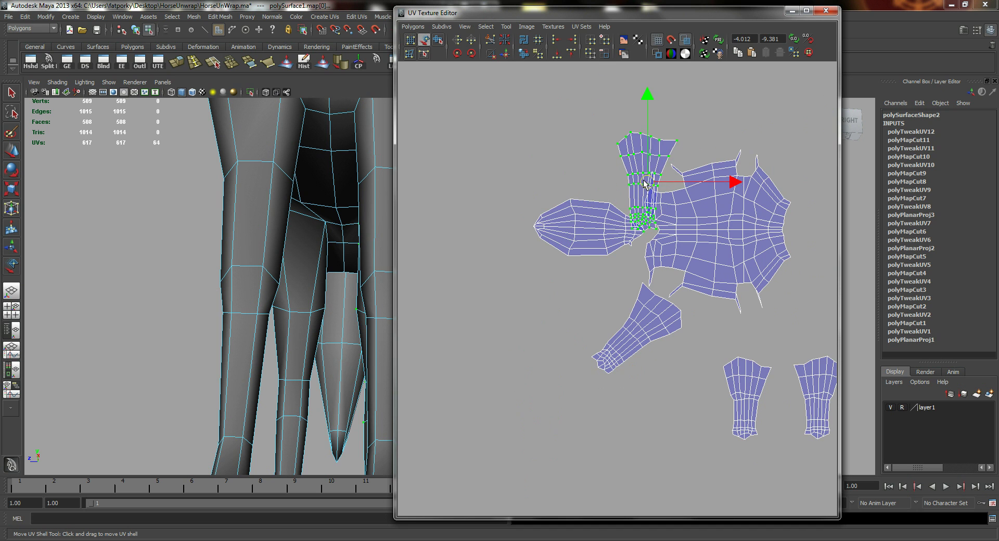
pyautogui.keyDown('alt'); pyautogui.moveTo(643, 179); pyautogui.dragTo(534, 257, button='middle'); pyautogui.keyUp('alt')
pyautogui.scroll(2, 534, 257)
pyautogui.click(472, 53)
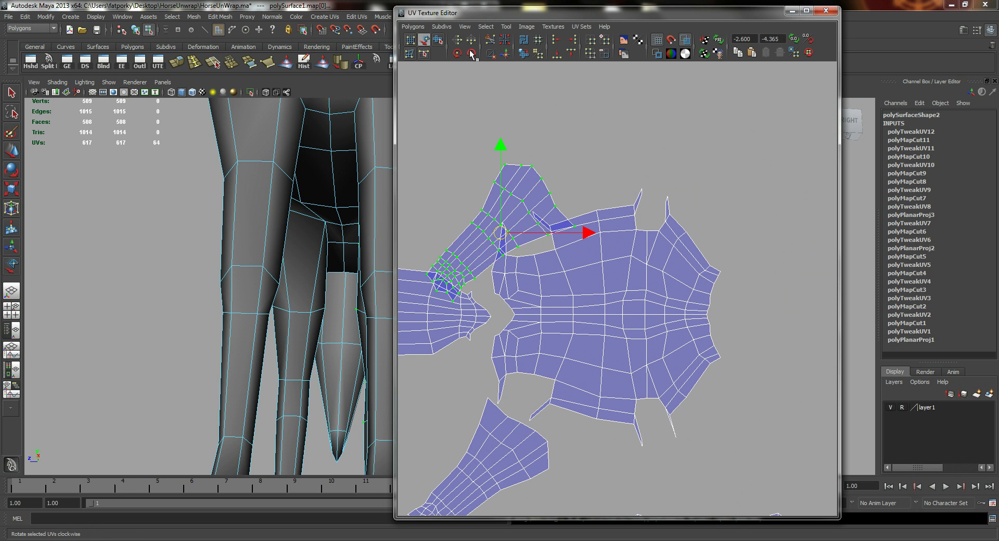
pyautogui.click(471, 54)
pyautogui.click(457, 53)
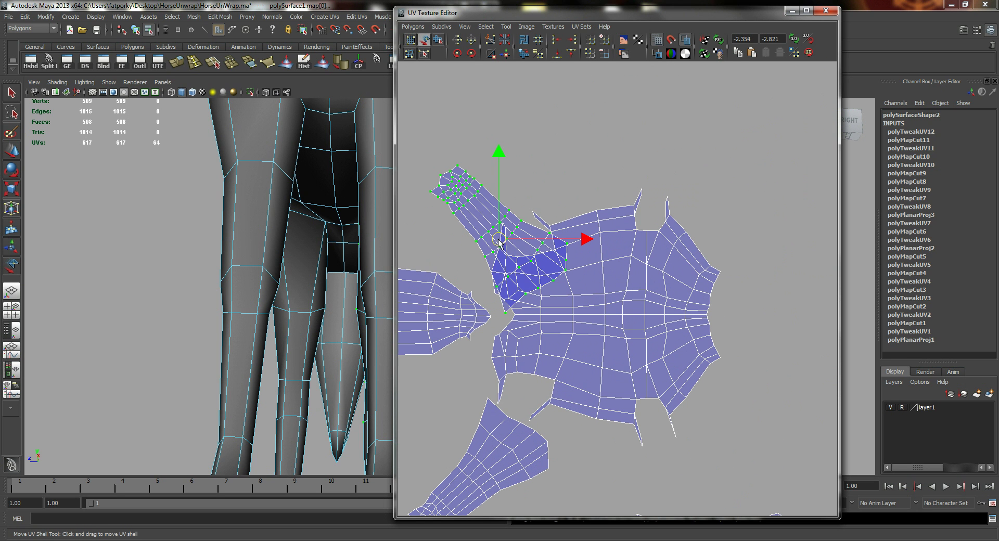
pyautogui.moveTo(499, 242); pyautogui.dragTo(473, 152)
pyautogui.keyDown('alt'); pyautogui.moveTo(577, 258); pyautogui.dragTo(536, 253, button='right'); pyautogui.keyUp('alt')
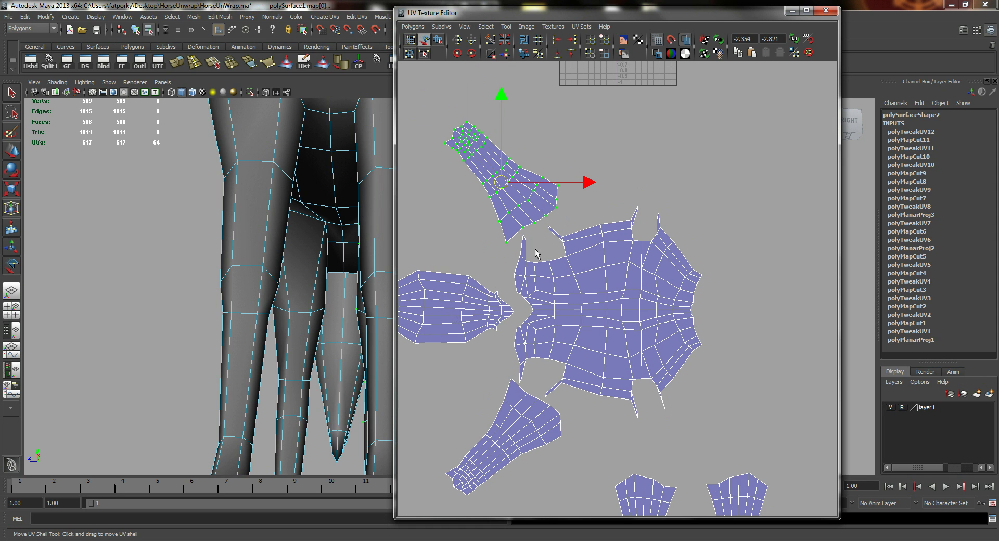
pyautogui.scroll(-3, 589, 340)
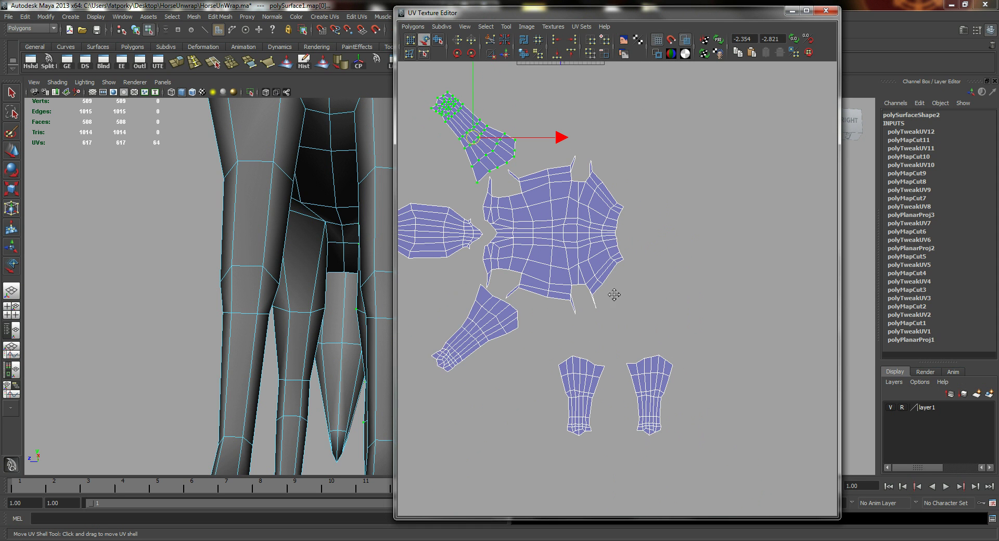
# Move the rightmost lower leg shell closer beneath the body shell's far end and reverse its trial horizontal flip.
pyautogui.keyDown('alt'); pyautogui.moveTo(614, 295); pyautogui.dragTo(610, 286, button='middle'); pyautogui.keyUp('alt')
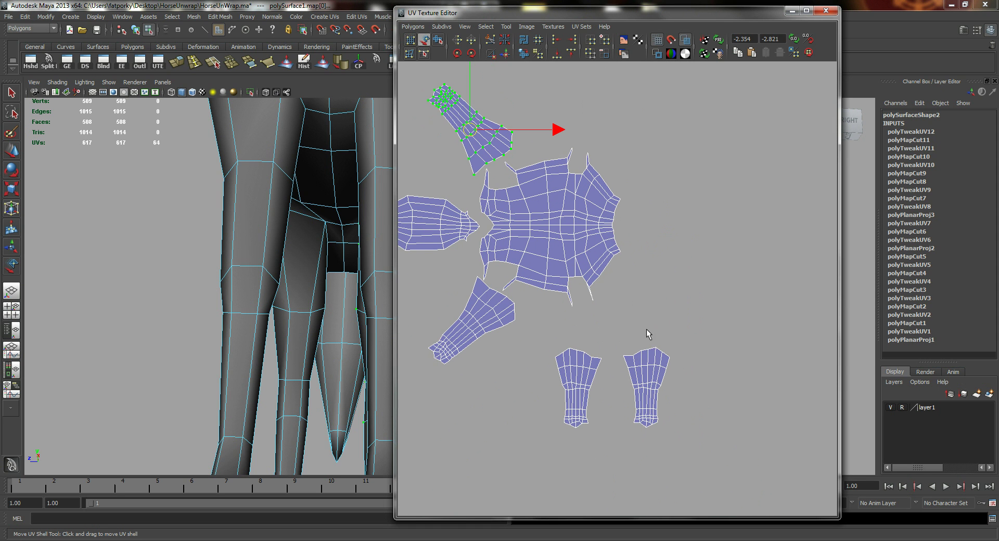
pyautogui.moveTo(661, 363); pyautogui.dragTo(664, 364)
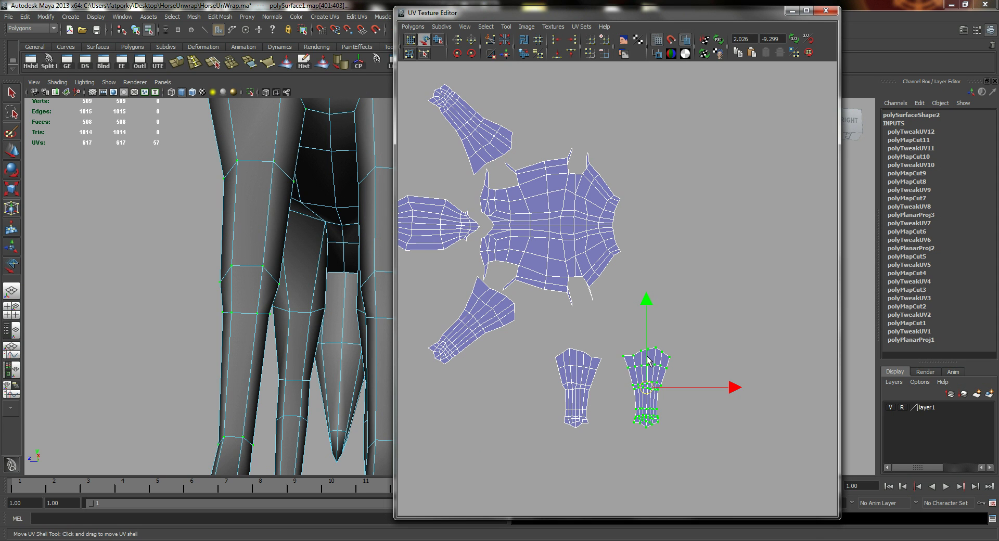
pyautogui.click(457, 39)
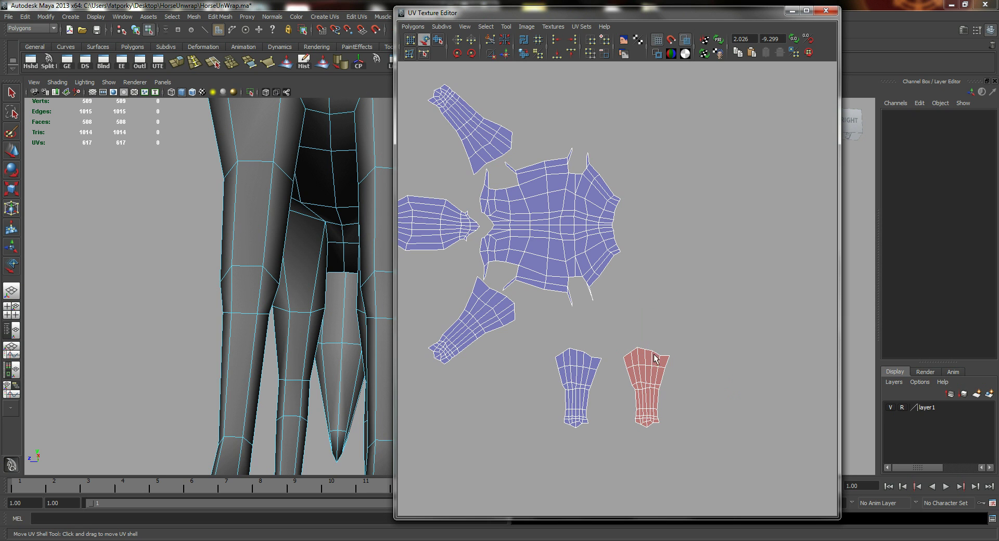
pyautogui.moveTo(647, 338); pyautogui.dragTo(651, 337)
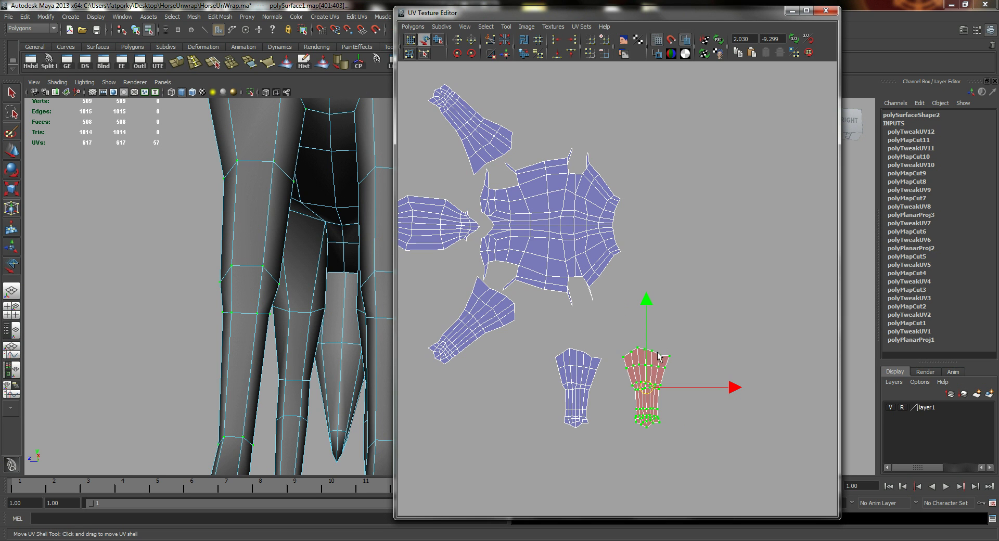
pyautogui.moveTo(649, 391); pyautogui.dragTo(637, 338)
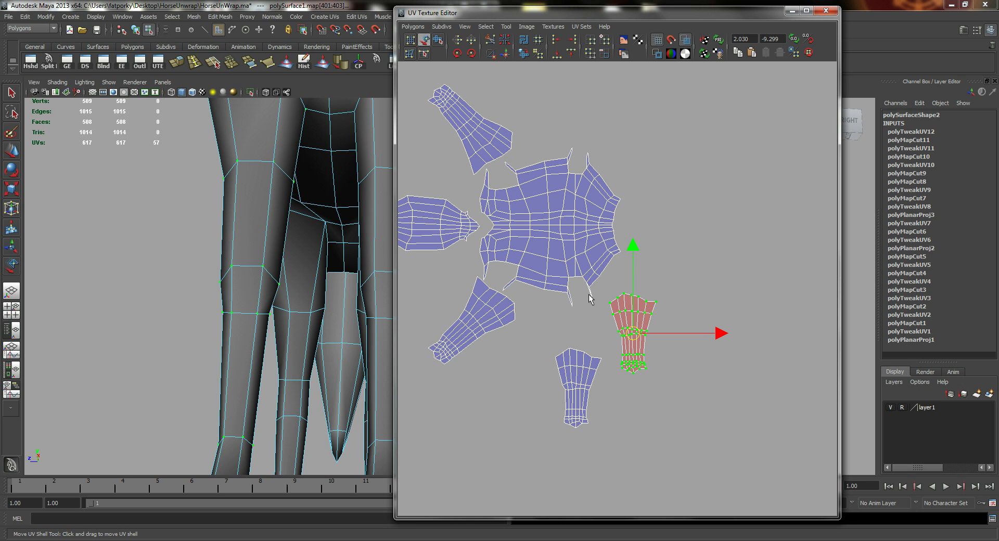
pyautogui.keyDown('alt'); pyautogui.moveTo(570, 318); pyautogui.dragTo(549, 271, button='right'); pyautogui.keyUp('alt')
pyautogui.keyDown('alt'); pyautogui.moveTo(538, 252); pyautogui.dragTo(609, 249, button='middle'); pyautogui.keyUp('alt')
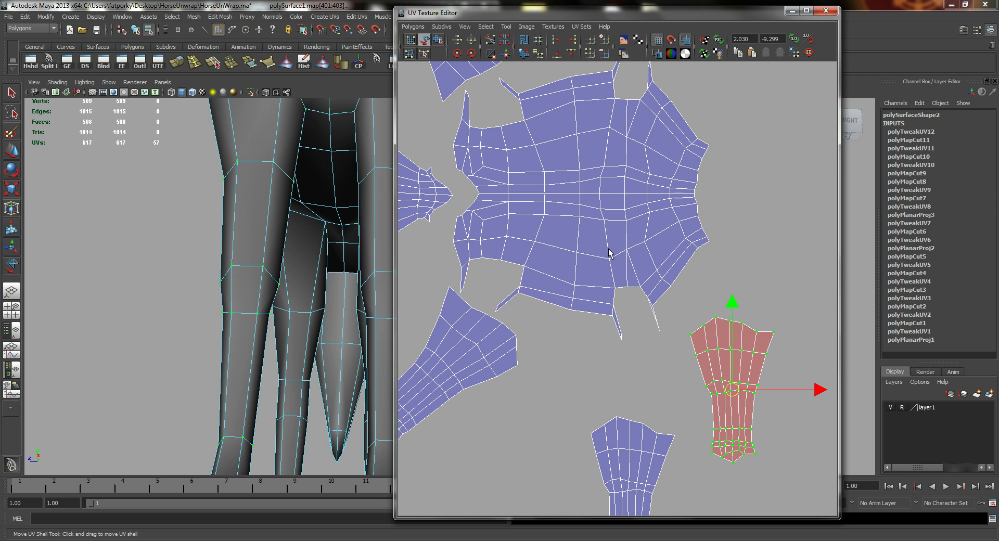
pyautogui.click(458, 40)
# Try flipping the leg shell above the body horizontally and rotating its wide end toward the body shell.
pyautogui.moveTo(466, 76); pyautogui.dragTo(457, 68)
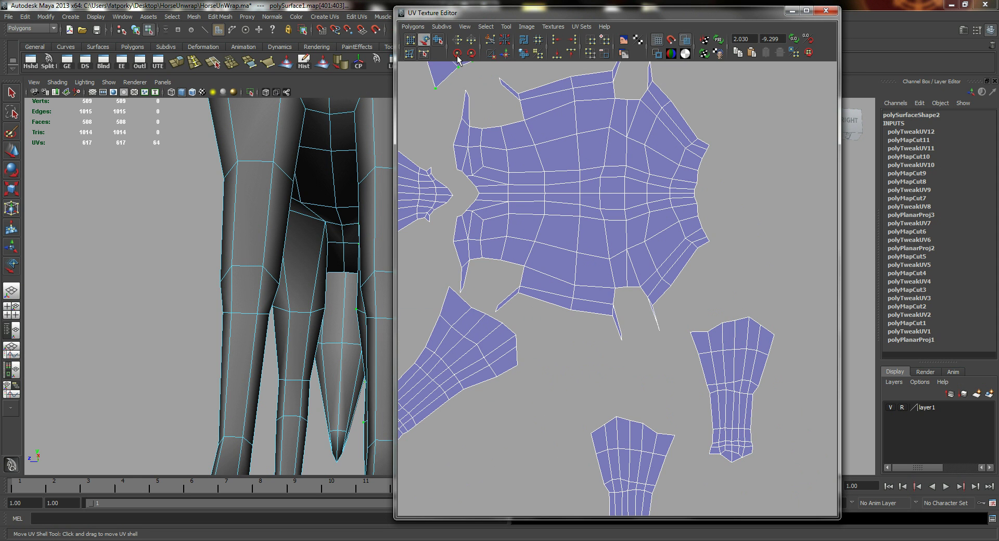
pyautogui.keyDown('alt'); pyautogui.moveTo(497, 178); pyautogui.dragTo(555, 309, button='middle'); pyautogui.keyUp('alt')
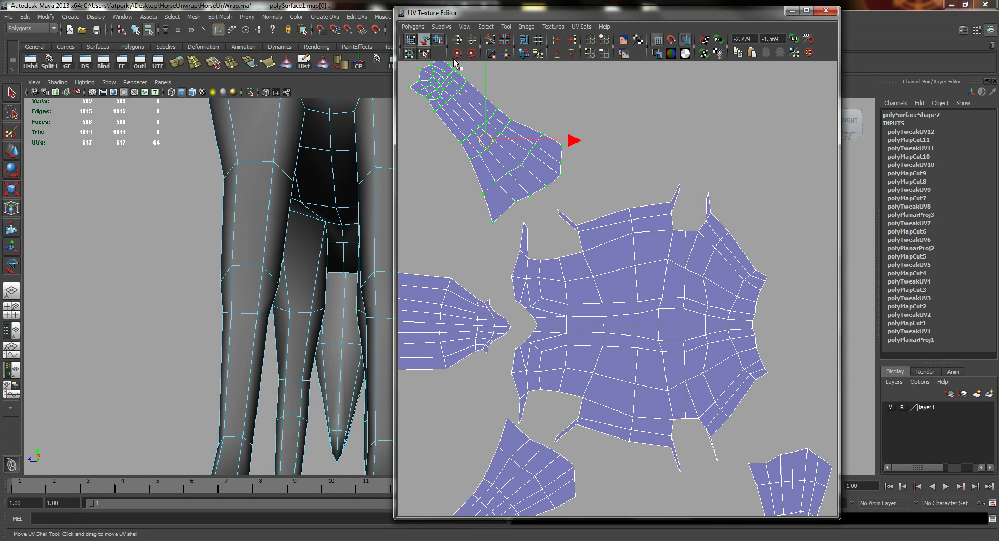
pyautogui.click(458, 41)
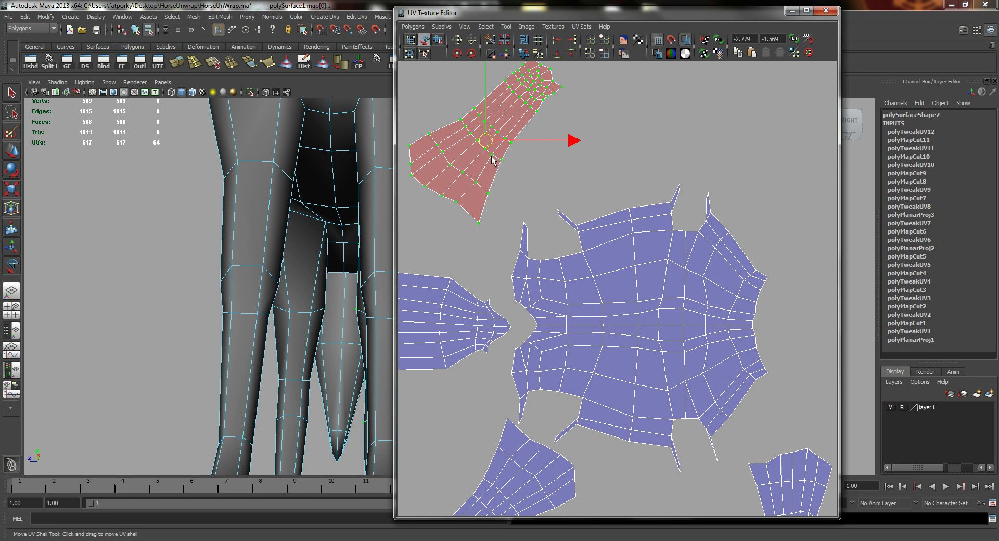
pyautogui.moveTo(484, 142); pyautogui.dragTo(521, 133)
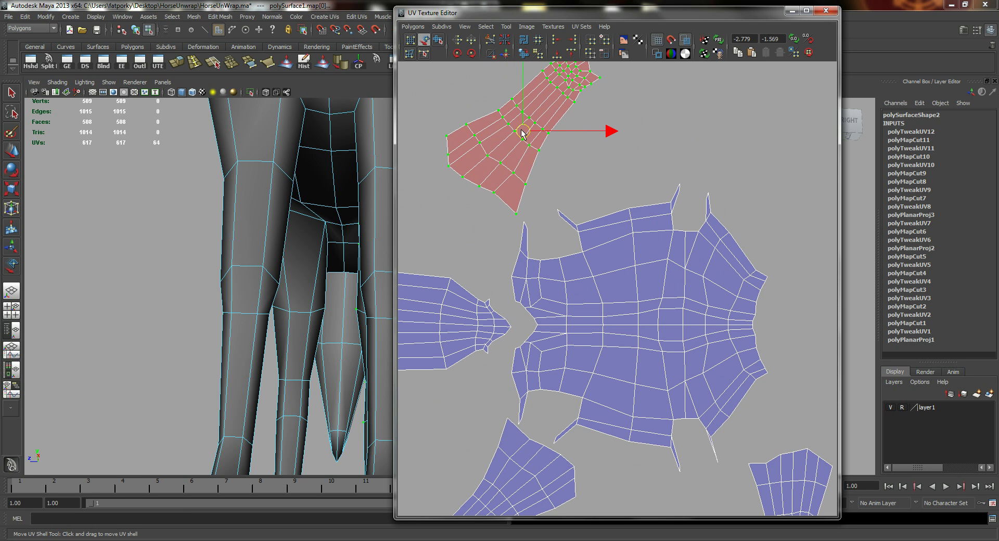
pyautogui.click(457, 53)
pyautogui.click(456, 53)
# Select the outer corner edge on the flipped leg shell to check where it matches the body shell.
pyautogui.keyDown('alt'); pyautogui.moveTo(495, 201); pyautogui.dragTo(544, 124, button='right'); pyautogui.keyUp('alt')
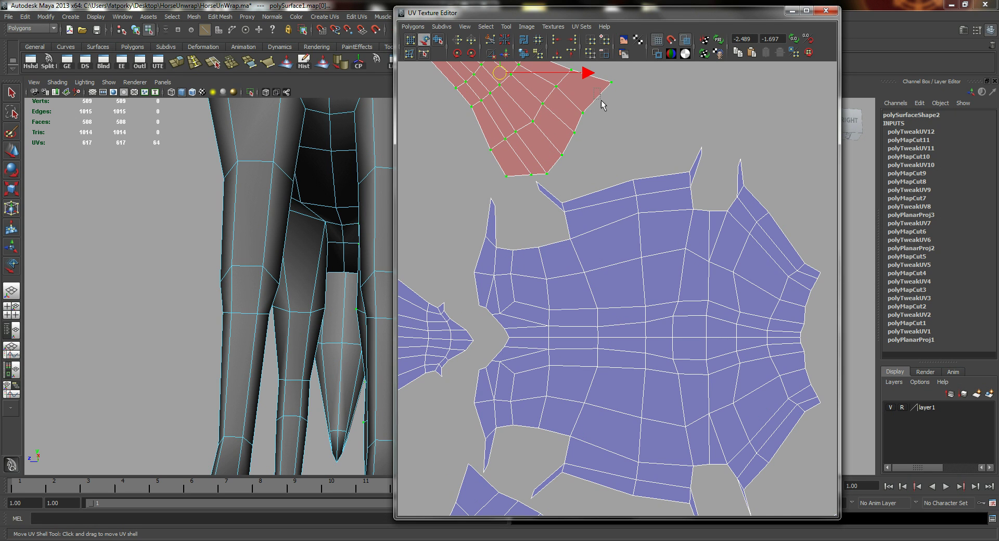
pyautogui.moveTo(600, 100); pyautogui.dragTo(601, 101)
pyautogui.moveTo(590, 104); pyautogui.dragTo(573, 88, button='right')
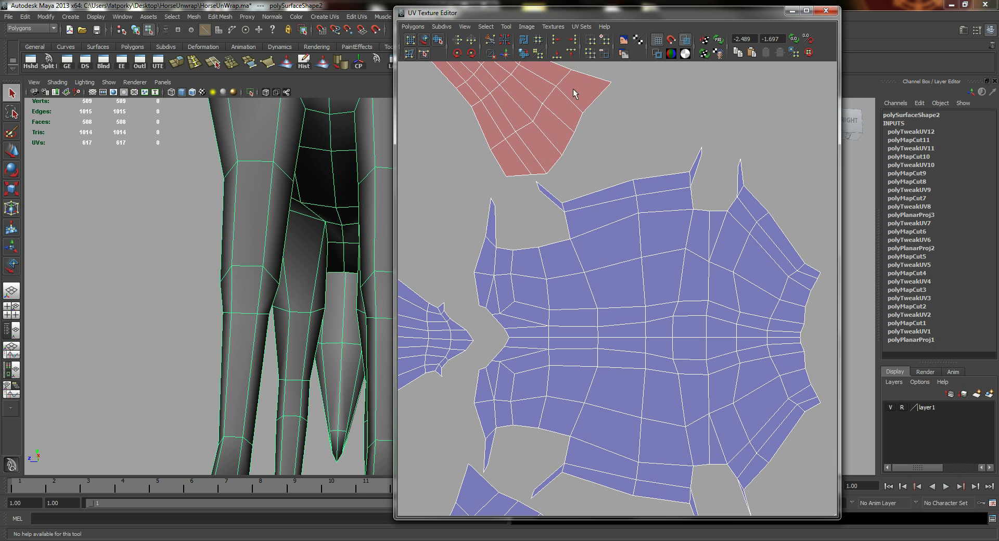
pyautogui.click(601, 101)
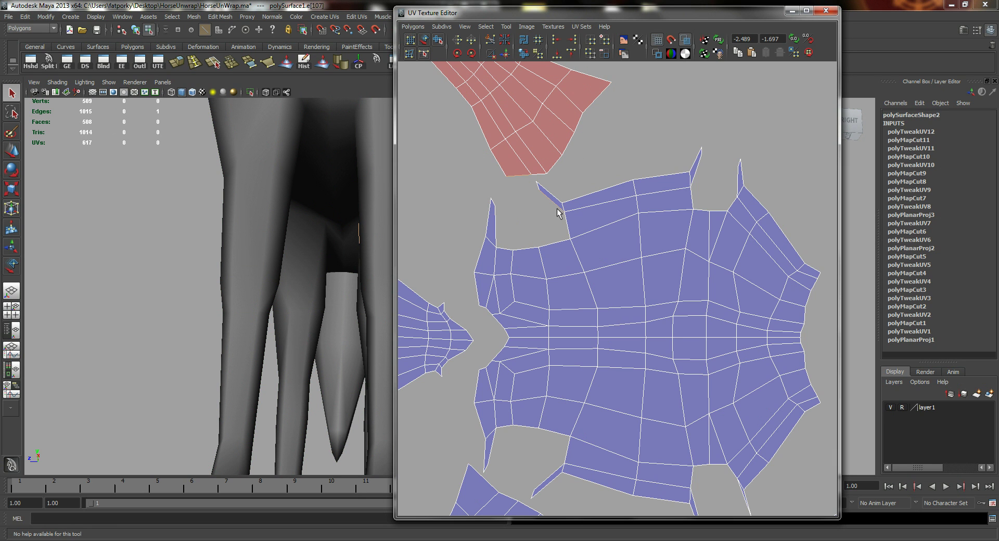
pyautogui.keyDown('alt'); pyautogui.moveTo(552, 139); pyautogui.dragTo(579, 223, button='middle'); pyautogui.keyUp('alt')
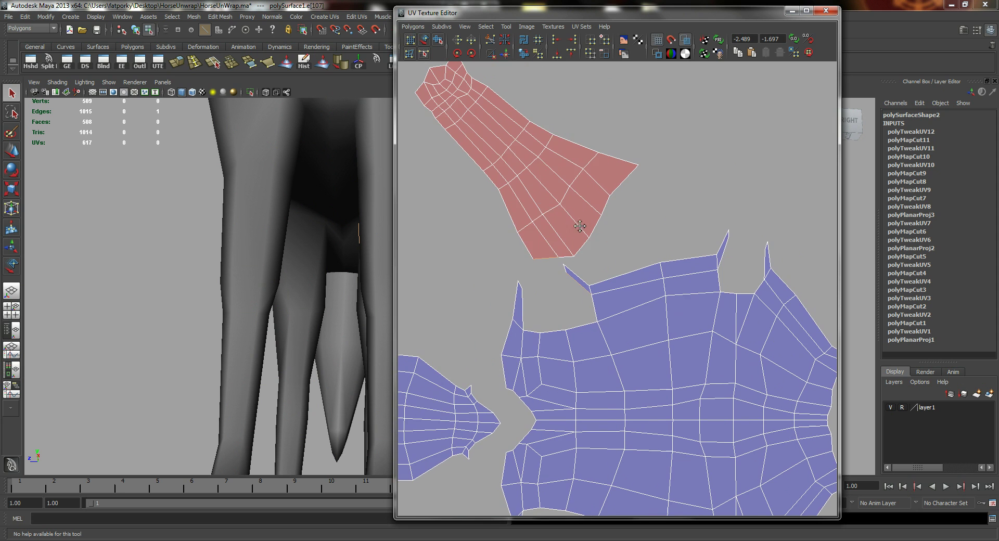
pyautogui.moveTo(538, 161); pyautogui.dragTo(572, 158, button='right')
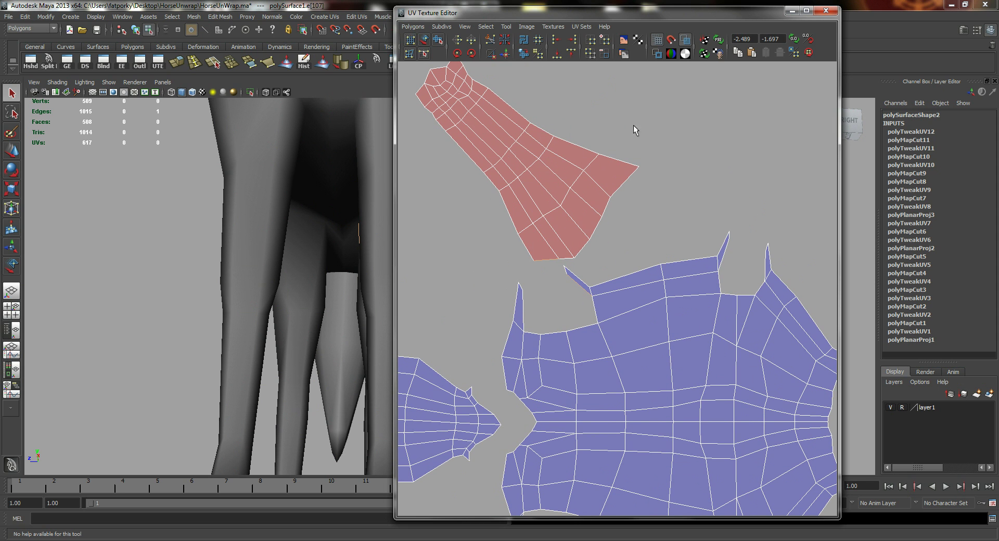
# Flip the upper leg shell back horizontally and rotate it into place above the body shell, wide end facing the body.
pyautogui.click(427, 41)
pyautogui.click(507, 146)
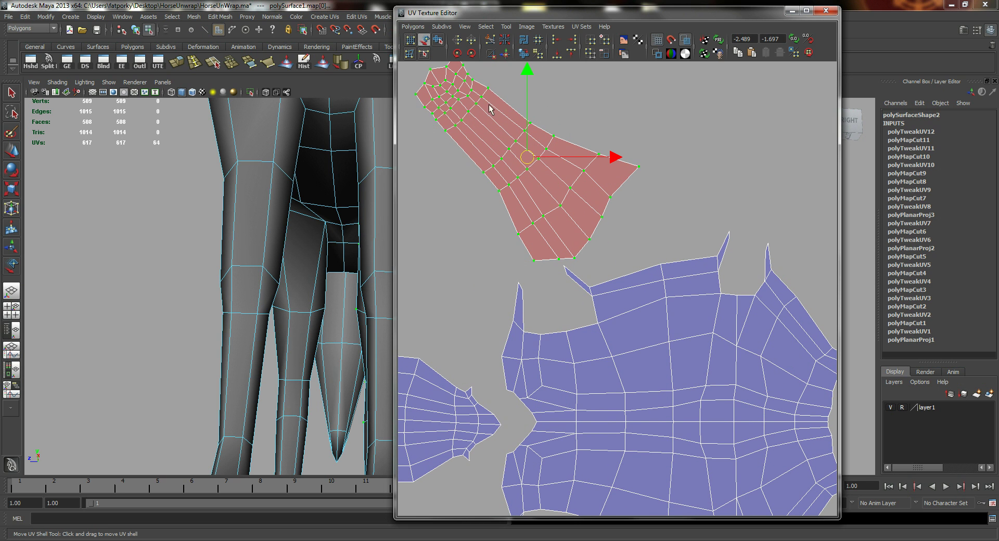
pyautogui.click(458, 40)
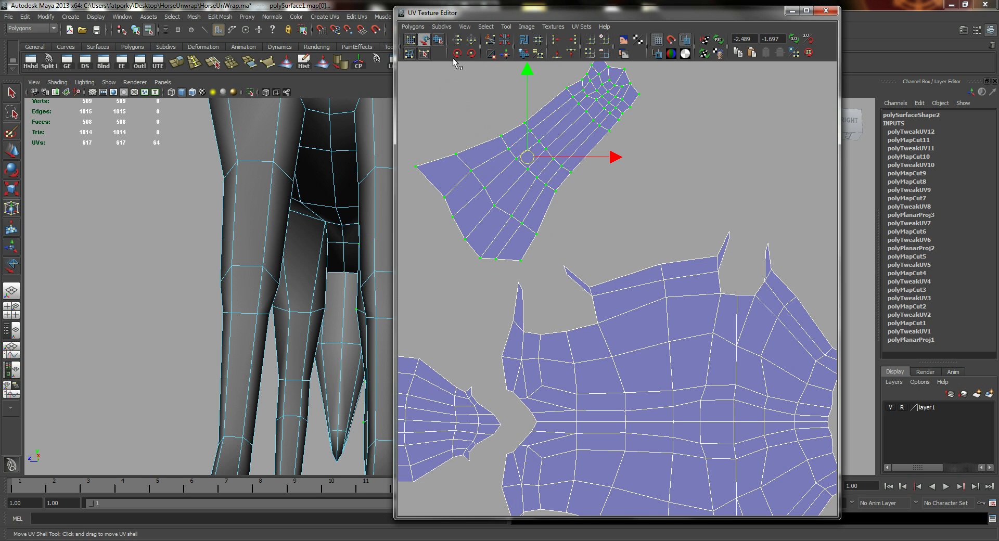
pyautogui.click(457, 55)
pyautogui.click(457, 55)
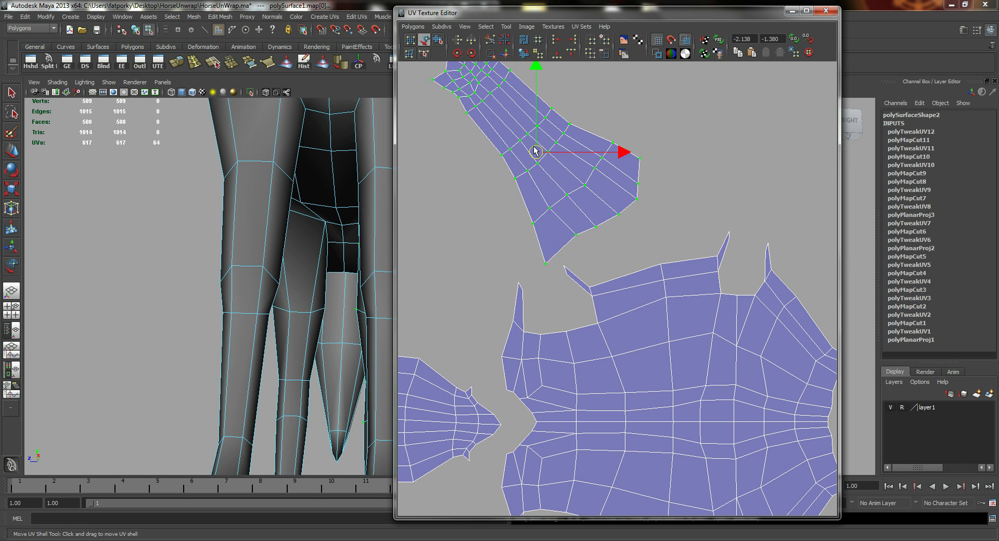
pyautogui.moveTo(534, 151); pyautogui.dragTo(469, 174)
pyautogui.scroll(-3, 608, 312)
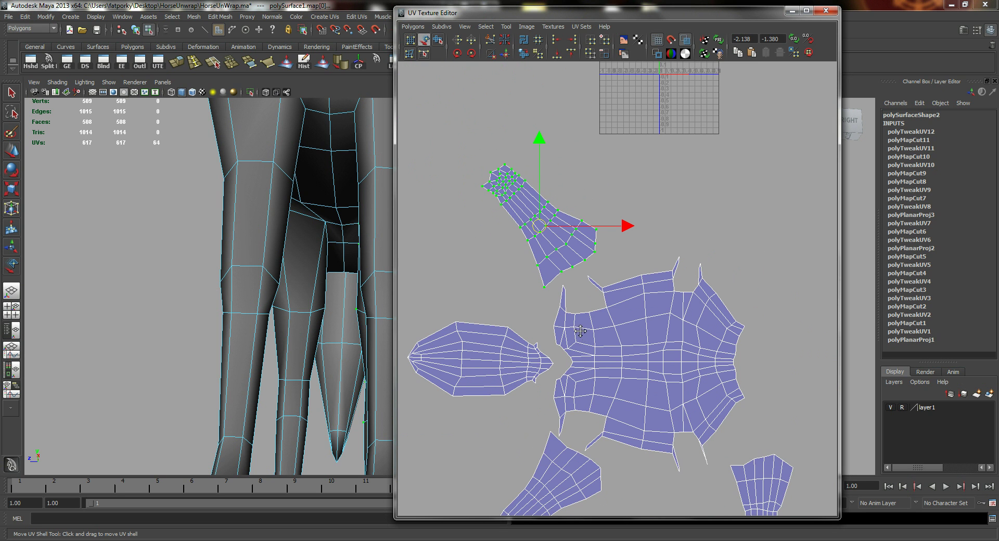
pyautogui.keyDown('alt'); pyautogui.moveTo(657, 345); pyautogui.dragTo(550, 219, button='middle'); pyautogui.keyUp('alt')
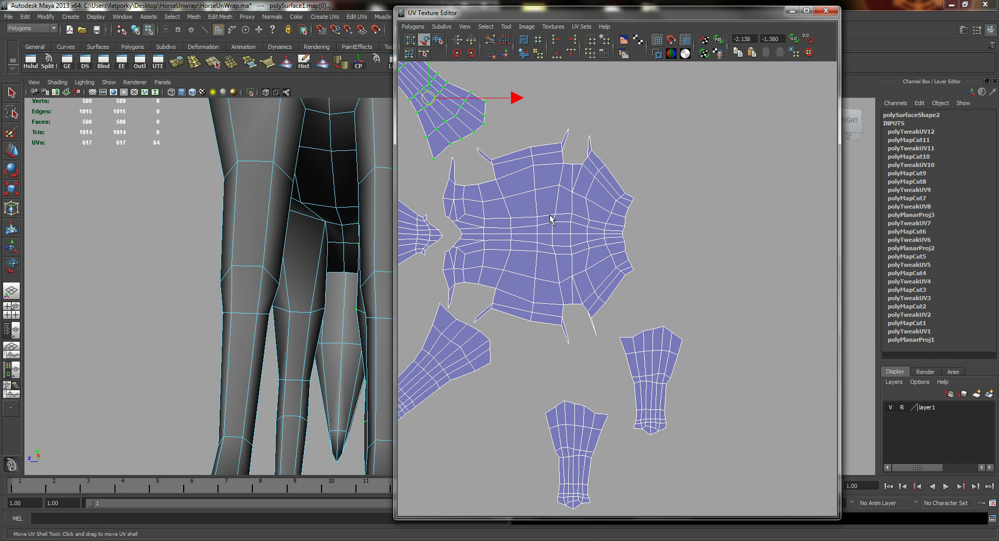
# Select the wide end's corner edge on the lower middle leg shell to check where it matches the body shell.
pyautogui.keyDown('alt'); pyautogui.moveTo(603, 398); pyautogui.dragTo(624, 416, button='right'); pyautogui.keyUp('alt')
pyautogui.keyDown('alt'); pyautogui.moveTo(624, 416); pyautogui.dragTo(698, 275, button='middle'); pyautogui.keyUp('alt')
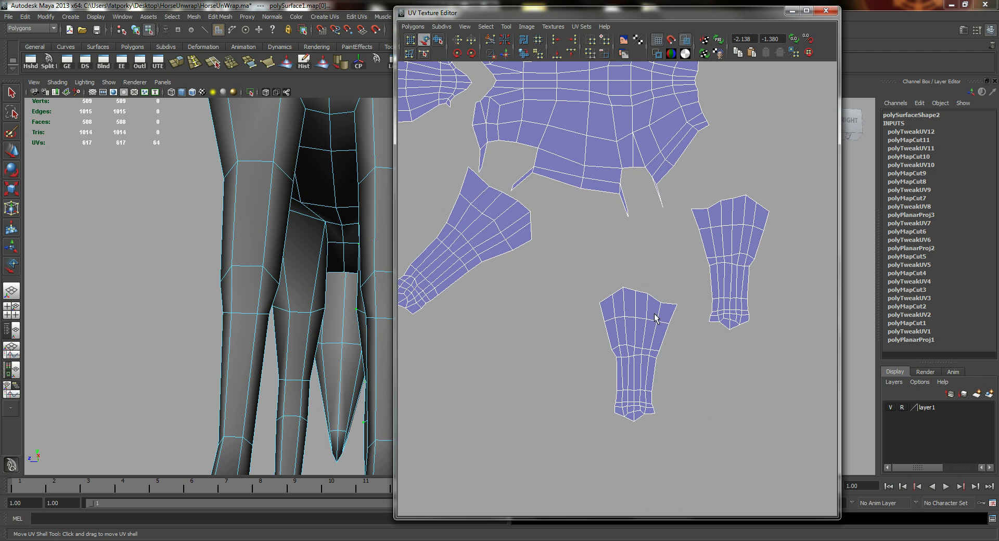
pyautogui.moveTo(655, 314); pyautogui.dragTo(656, 293, button='right')
pyautogui.keyDown('alt'); pyautogui.moveTo(683, 322); pyautogui.dragTo(791, 381, button='right'); pyautogui.keyUp('alt')
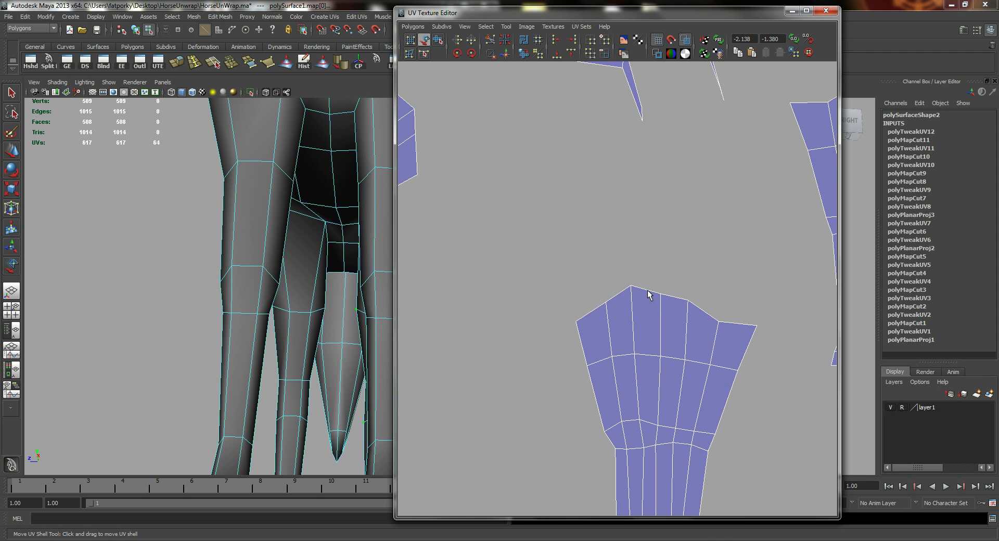
pyautogui.click(649, 221)
pyautogui.keyDown('alt'); pyautogui.moveTo(648, 240); pyautogui.dragTo(616, 343, button='middle'); pyautogui.keyUp('alt')
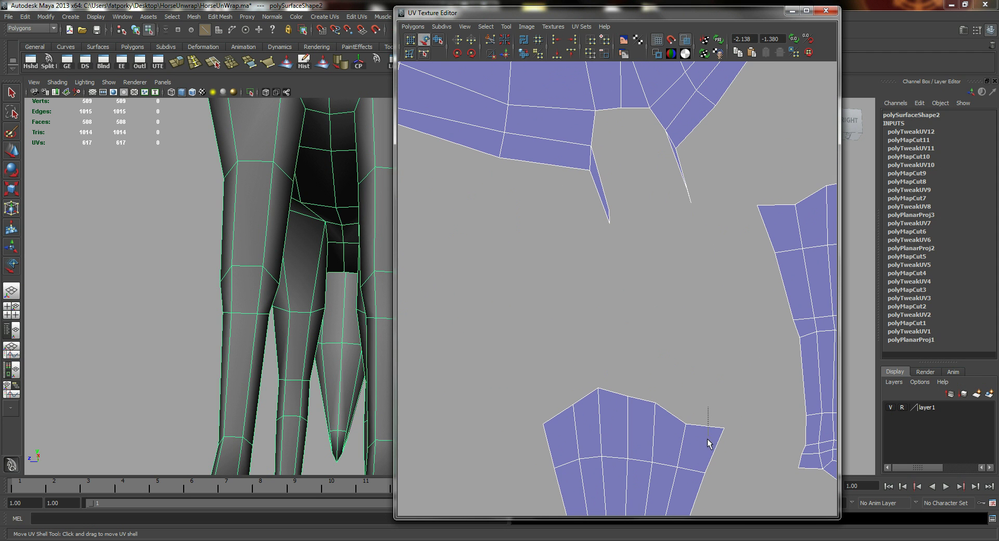
pyautogui.press('q')
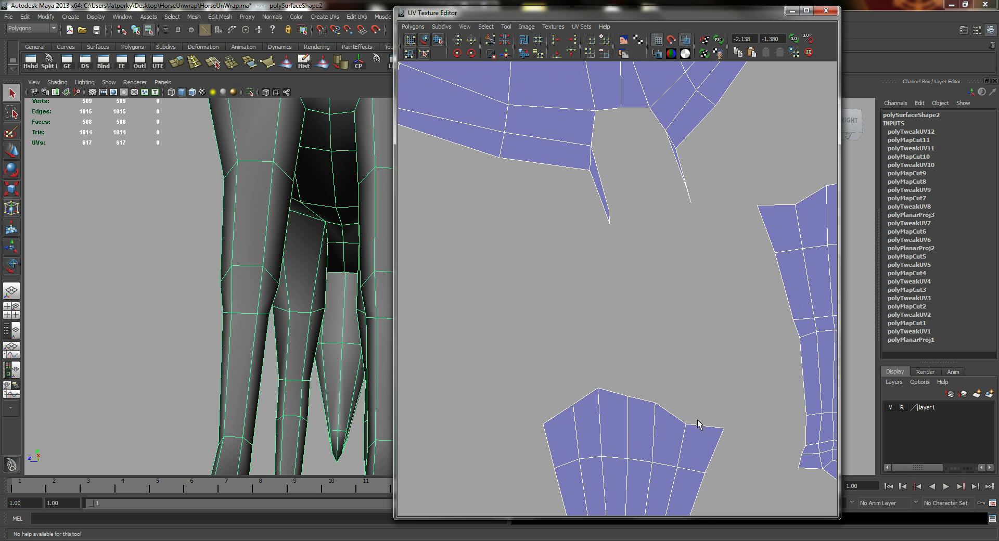
pyautogui.moveTo(704, 437); pyautogui.dragTo(704, 433)
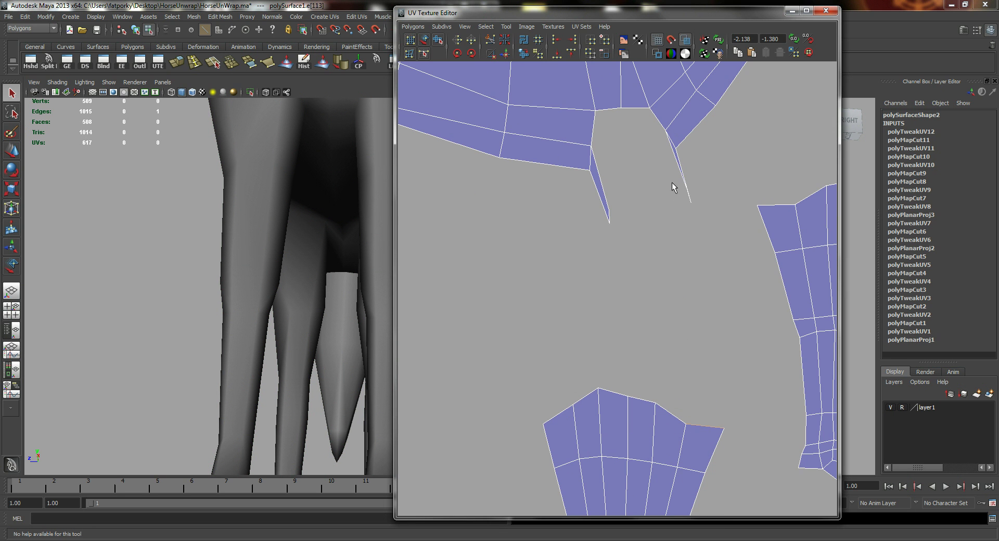
pyautogui.keyDown('alt'); pyautogui.moveTo(727, 85); pyautogui.dragTo(700, 296, button='middle'); pyautogui.keyUp('alt')
pyautogui.keyDown('alt'); pyautogui.moveTo(701, 296); pyautogui.dragTo(586, 268, button='right'); pyautogui.keyUp('alt')
pyautogui.moveTo(590, 188)
pyautogui.keyDown('alt'); pyautogui.mouseDown(button='middle')
pyautogui.moveTo(591, 385)
pyautogui.moveTo(581, 188)
pyautogui.mouseUp(button='middle'); pyautogui.keyUp('alt')
pyautogui.keyDown('alt'); pyautogui.moveTo(569, 312); pyautogui.dragTo(450, 346, button='right'); pyautogui.keyUp('alt')
pyautogui.keyDown('alt'); pyautogui.moveTo(574, 476); pyautogui.dragTo(582, 346, button='middle'); pyautogui.keyUp('alt')
# Move the lower middle leg shell above the body shell's far upper corner and rotate its wide end toward the body.
pyautogui.moveTo(615, 324); pyautogui.dragTo(641, 324, button='right')
pyautogui.click(424, 40)
pyautogui.click(585, 251)
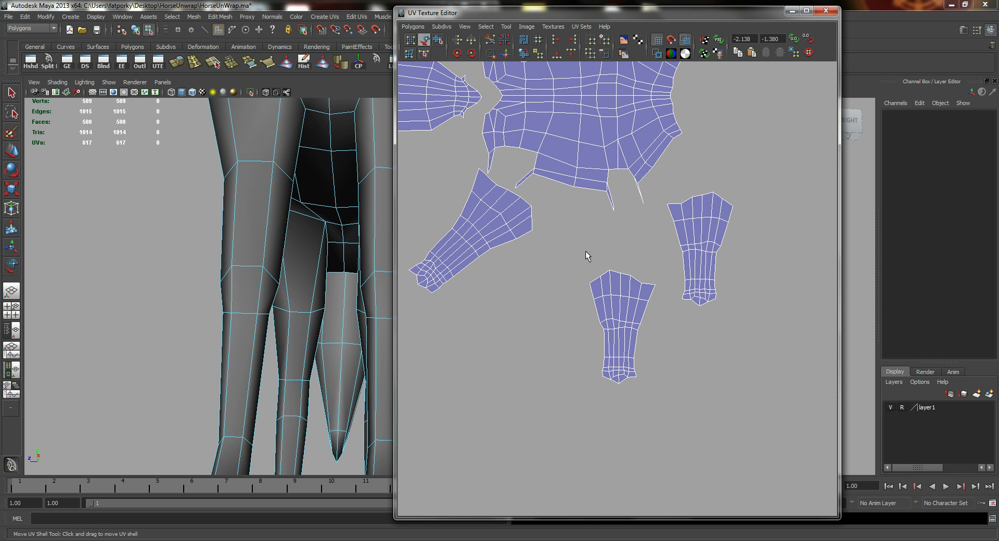
pyautogui.click(627, 304)
pyautogui.keyDown('alt'); pyautogui.moveTo(624, 284); pyautogui.dragTo(605, 366, button='middle'); pyautogui.keyUp('alt')
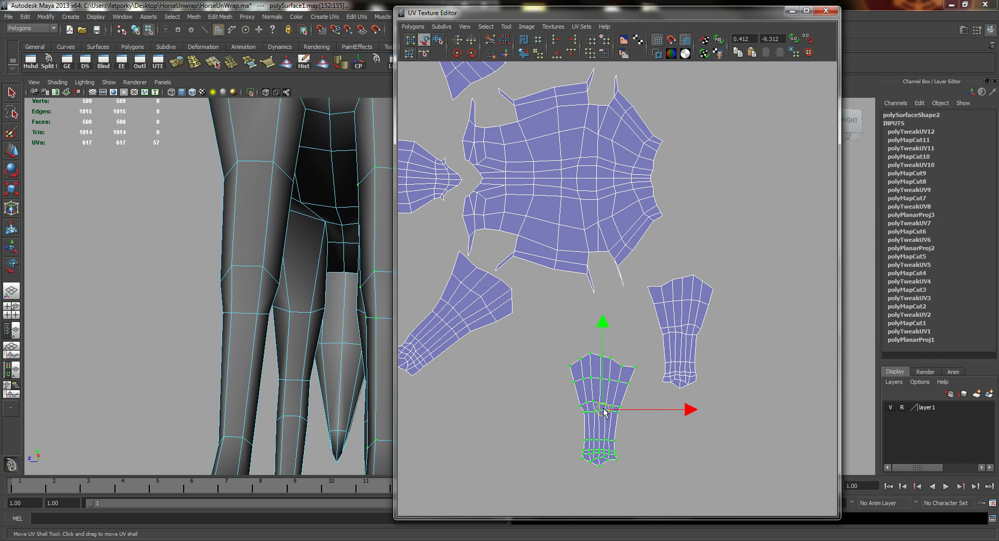
pyautogui.moveTo(603, 411); pyautogui.dragTo(624, 106)
pyautogui.keyDown('alt'); pyautogui.moveTo(648, 173); pyautogui.dragTo(614, 329, button='middle'); pyautogui.keyUp('alt')
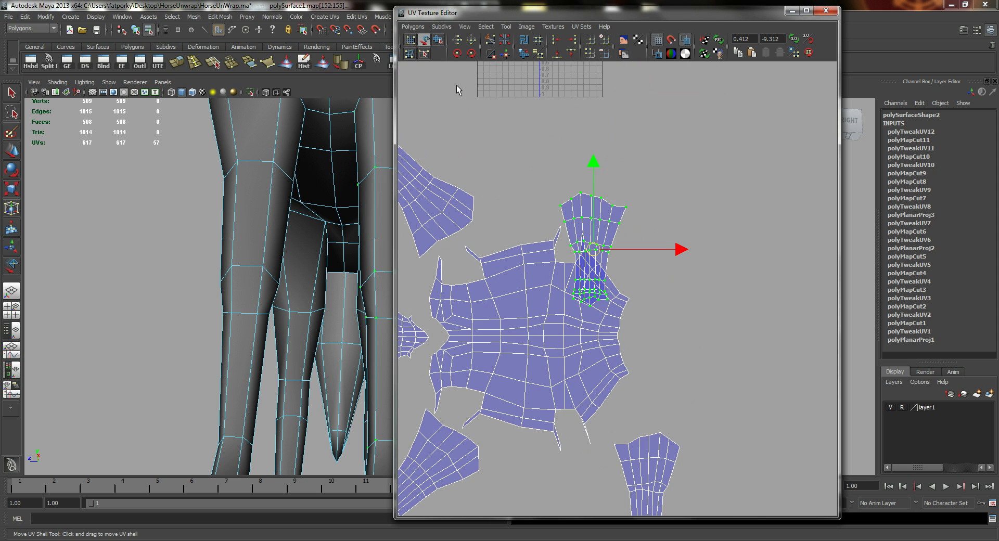
pyautogui.click(455, 52)
pyautogui.click(455, 52)
pyautogui.click(455, 51)
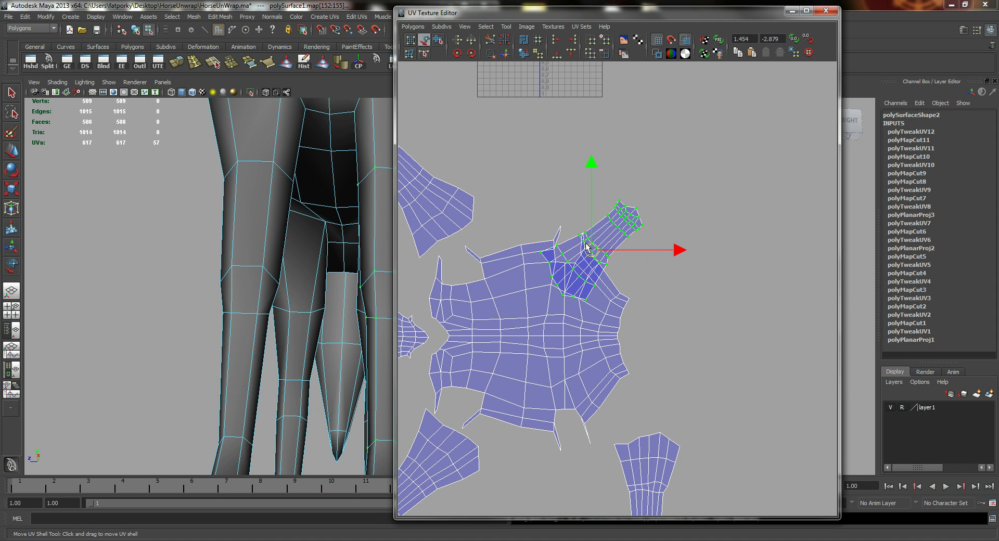
pyautogui.moveTo(587, 246); pyautogui.dragTo(593, 174)
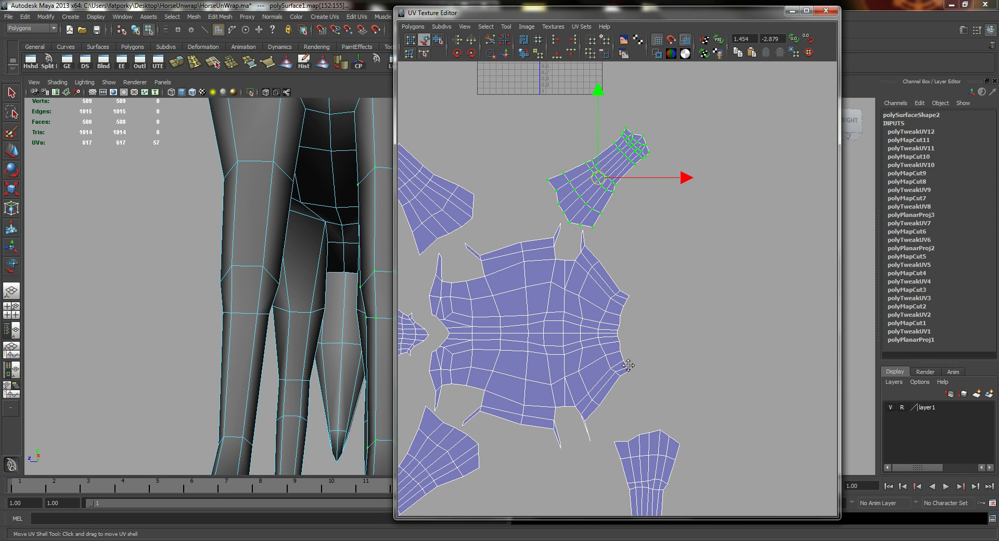
# Move the last leg shell below the body shell's far lower corner and rotate its wide end toward the leg opening.
pyautogui.keyDown('alt'); pyautogui.moveTo(628, 366); pyautogui.dragTo(613, 215, button='middle'); pyautogui.keyUp('alt')
pyautogui.click(642, 338)
pyautogui.moveTo(641, 338); pyautogui.dragTo(600, 370)
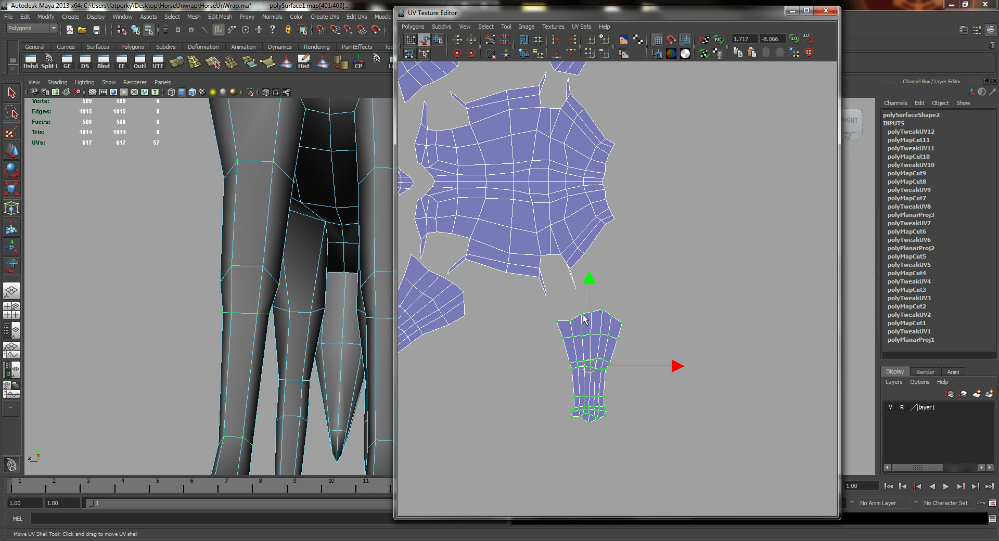
pyautogui.click(458, 53)
pyautogui.moveTo(582, 361); pyautogui.dragTo(598, 339)
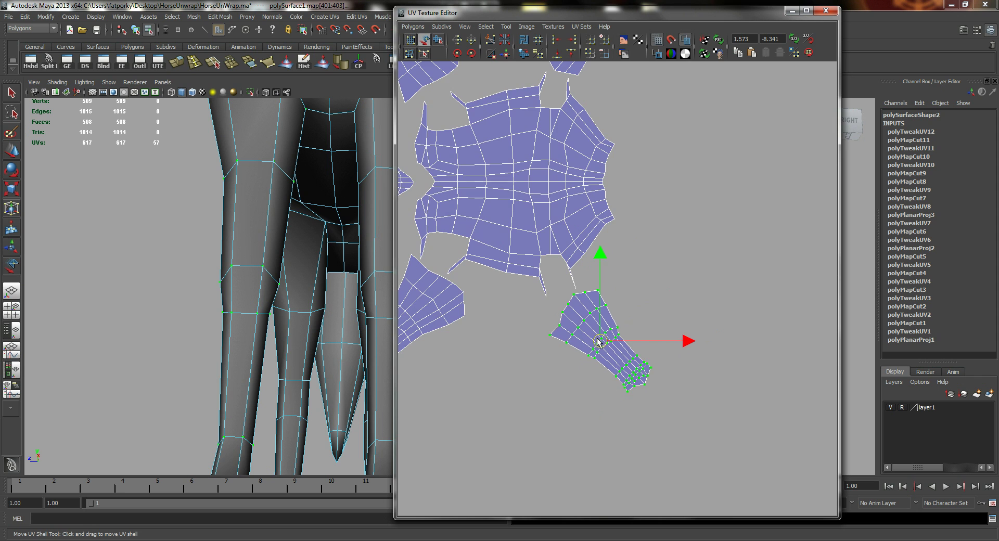
pyautogui.keyDown('alt'); pyautogui.moveTo(631, 273); pyautogui.dragTo(560, 276, button='right'); pyautogui.keyUp('alt')
pyautogui.keyDown('alt'); pyautogui.moveTo(561, 277); pyautogui.dragTo(583, 365, button='middle'); pyautogui.keyUp('alt')
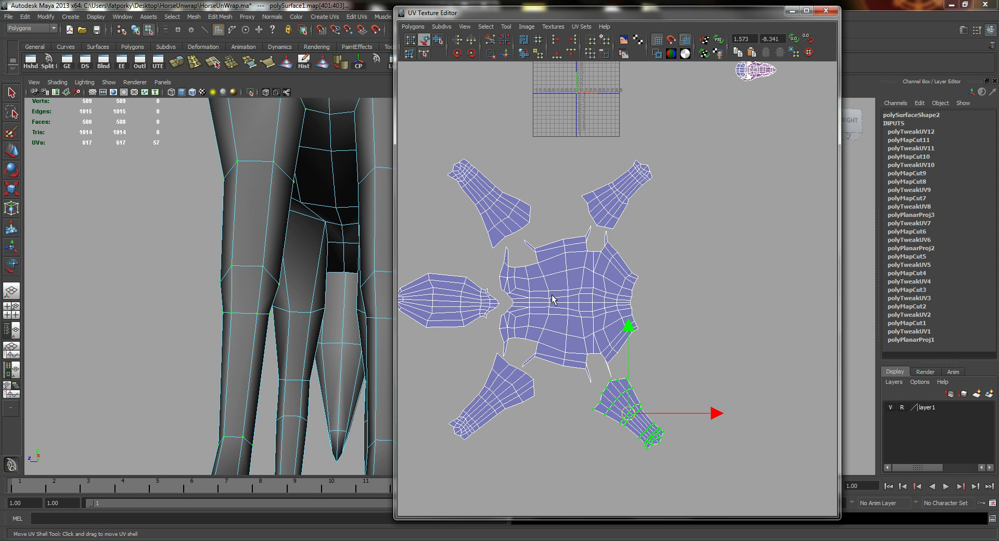
pyautogui.click(733, 271)
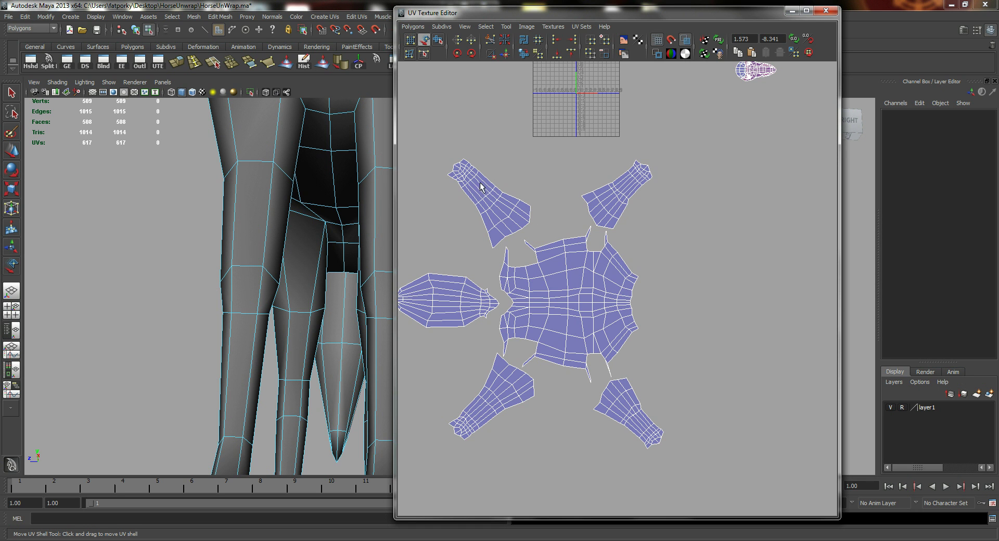
# Select the head's UV shell and examine the matching area on the model, around the ears, neck and underside of the jaw.
pyautogui.keyDown('alt'); pyautogui.moveTo(633, 192); pyautogui.dragTo(548, 331, button='middle'); pyautogui.keyUp('alt')
pyautogui.scroll(-2, 671, 245)
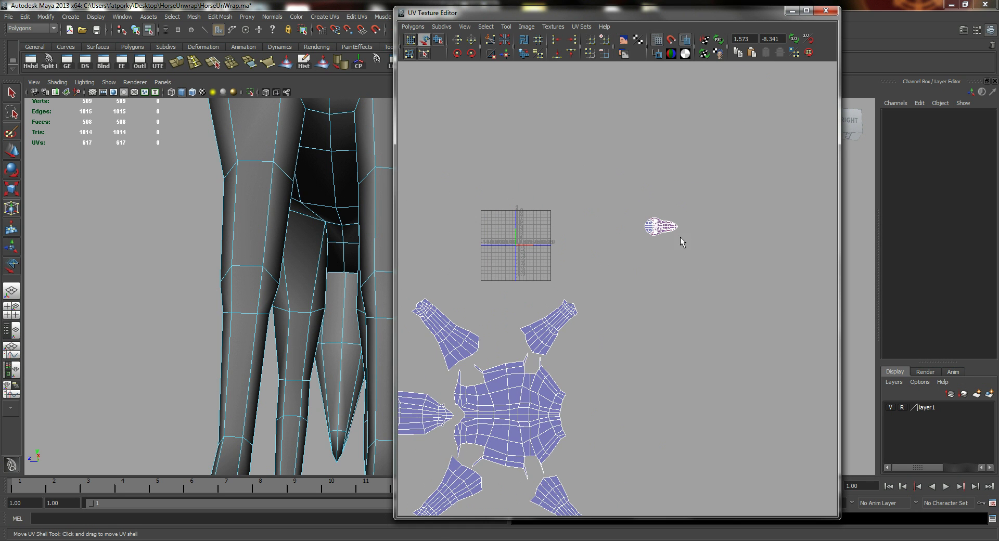
pyautogui.click(662, 229)
pyautogui.keyDown('alt'); pyautogui.moveTo(281, 206); pyautogui.dragTo(213, 258, button='middle'); pyautogui.keyUp('alt')
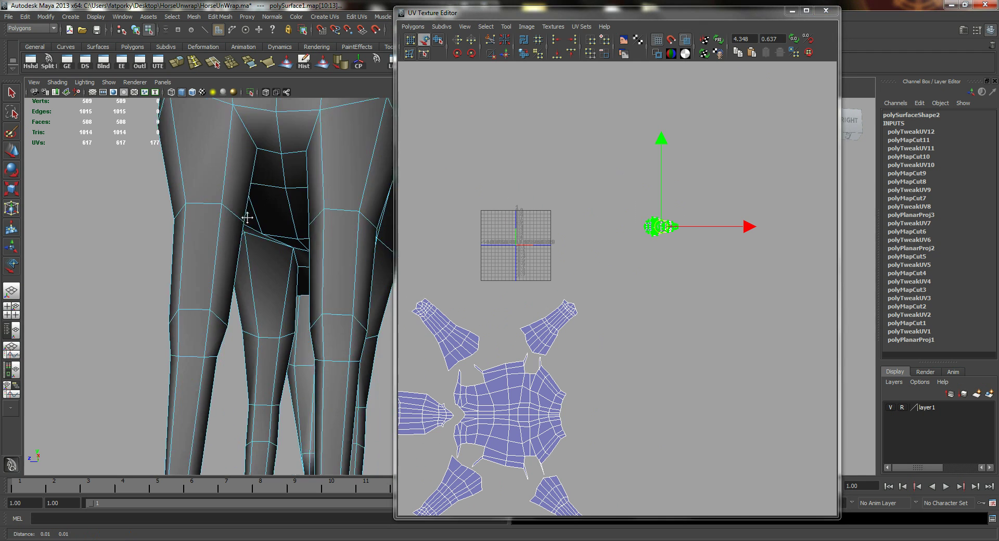
pyautogui.keyDown('alt'); pyautogui.moveTo(213, 258); pyautogui.dragTo(66, 108, button='right'); pyautogui.keyUp('alt')
pyautogui.keyDown('alt'); pyautogui.moveTo(182, 156); pyautogui.dragTo(286, 182); pyautogui.keyUp('alt')
pyautogui.keyDown('alt'); pyautogui.moveTo(285, 183); pyautogui.dragTo(187, 240, button='middle'); pyautogui.keyUp('alt')
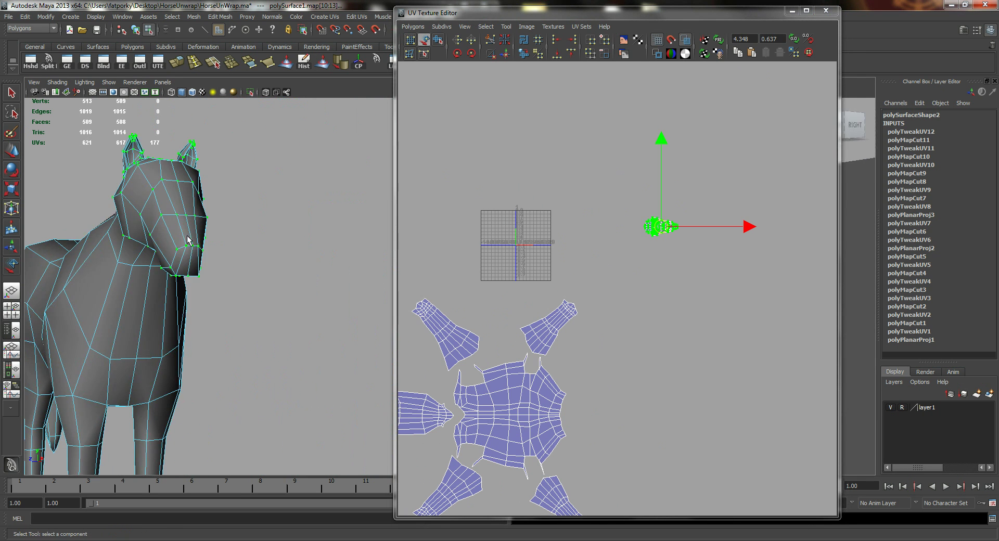
pyautogui.keyDown('alt'); pyautogui.moveTo(187, 203); pyautogui.dragTo(174, 180); pyautogui.keyUp('alt')
pyautogui.keyDown('alt'); pyautogui.moveTo(174, 180); pyautogui.dragTo(229, 203, button='right'); pyautogui.keyUp('alt')
pyautogui.keyDown('alt'); pyautogui.moveTo(99, 125); pyautogui.dragTo(215, 163, button='middle'); pyautogui.keyUp('alt')
pyautogui.keyDown('alt'); pyautogui.moveTo(214, 162); pyautogui.dragTo(151, 174); pyautogui.keyUp('alt')
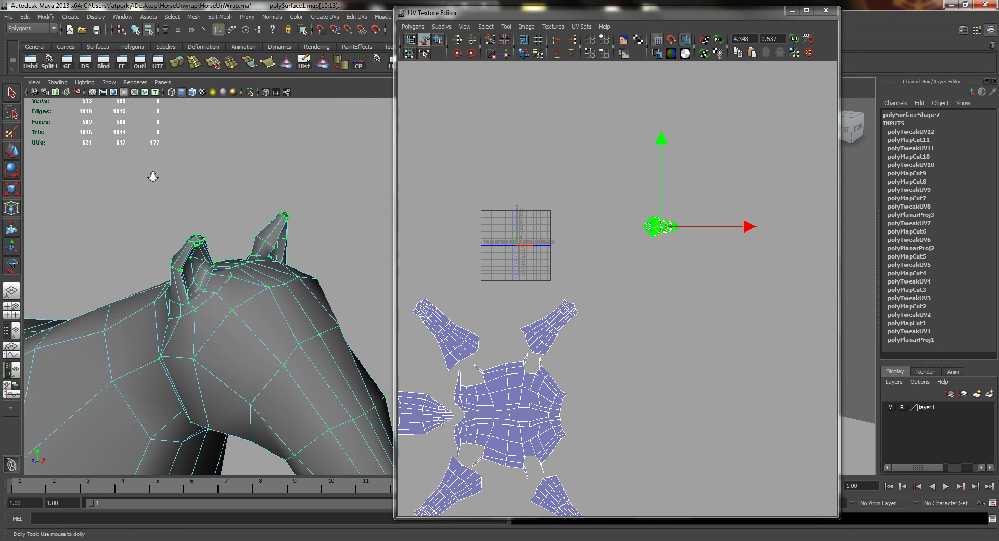
pyautogui.keyDown('alt'); pyautogui.moveTo(151, 175); pyautogui.dragTo(187, 195, button='right'); pyautogui.keyUp('alt')
pyautogui.keyDown('alt'); pyautogui.moveTo(186, 189); pyautogui.dragTo(260, 162, button='middle'); pyautogui.keyUp('alt')
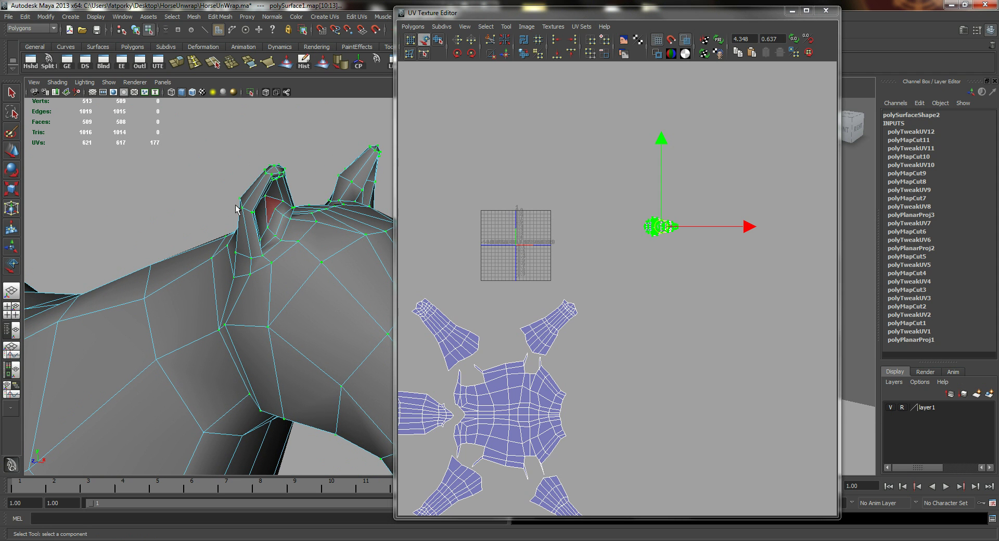
pyautogui.keyDown('alt'); pyautogui.moveTo(244, 212); pyautogui.dragTo(200, 156); pyautogui.keyUp('alt')
pyautogui.keyDown('alt'); pyautogui.moveTo(201, 157); pyautogui.dragTo(174, 372, button='middle'); pyautogui.keyUp('alt')
pyautogui.press('q')
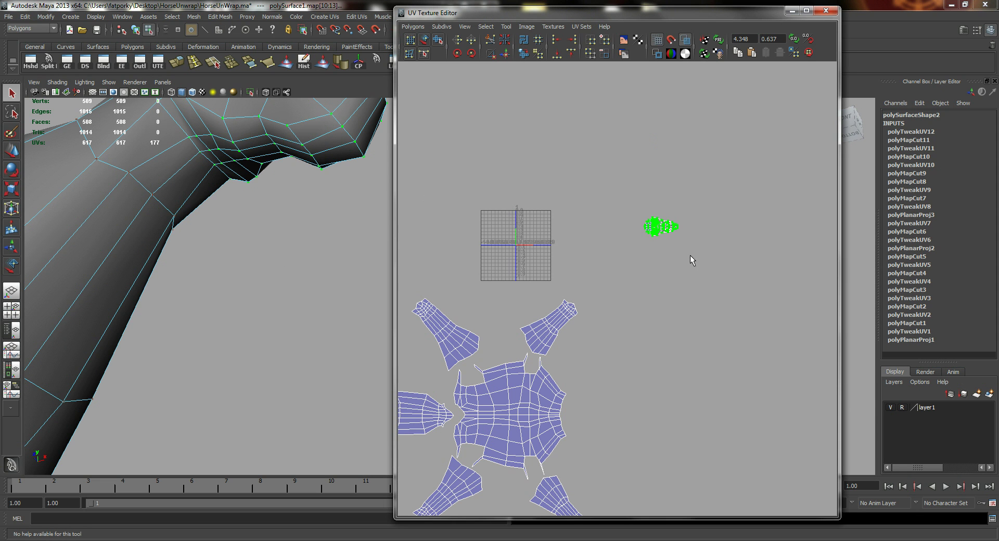
# Select the centre edges along the underside of the jaw and the edges crossing them near the chin.
pyautogui.click(664, 186)
pyautogui.keyDown('alt'); pyautogui.moveTo(201, 135); pyautogui.dragTo(132, 175); pyautogui.keyUp('alt')
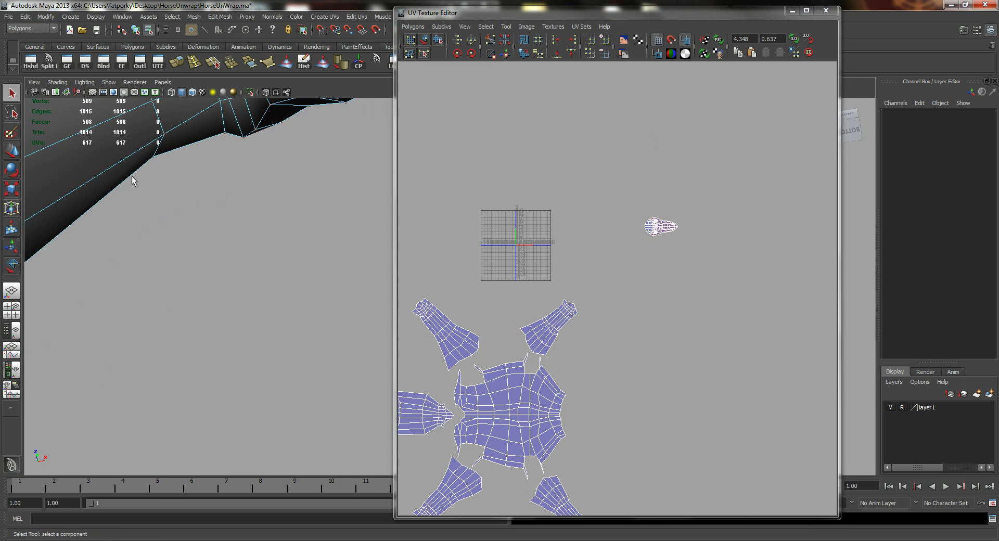
pyautogui.keyDown('alt'); pyautogui.moveTo(199, 186); pyautogui.dragTo(196, 314, button='middle'); pyautogui.keyUp('alt')
pyautogui.moveTo(235, 172); pyautogui.dragTo(187, 196, button='right')
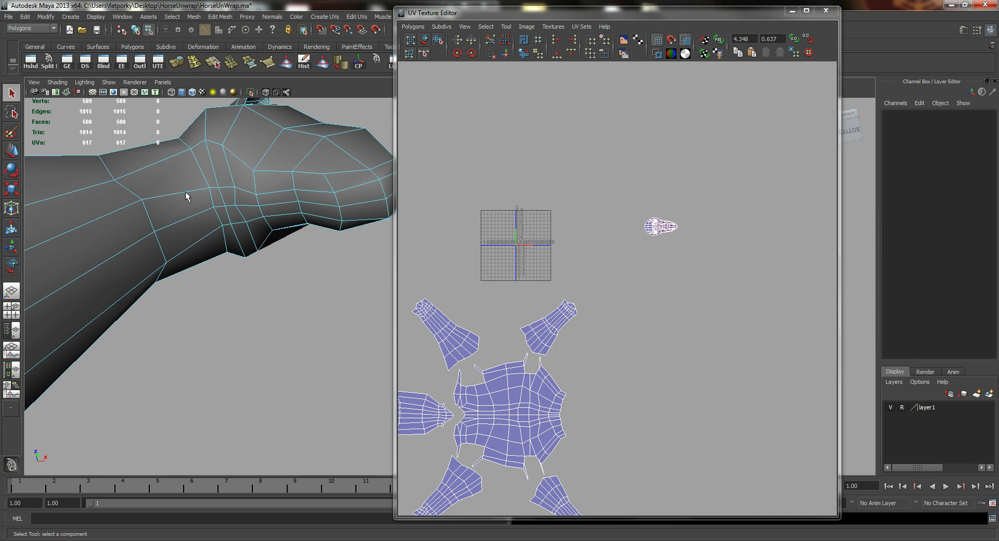
pyautogui.click(217, 209)
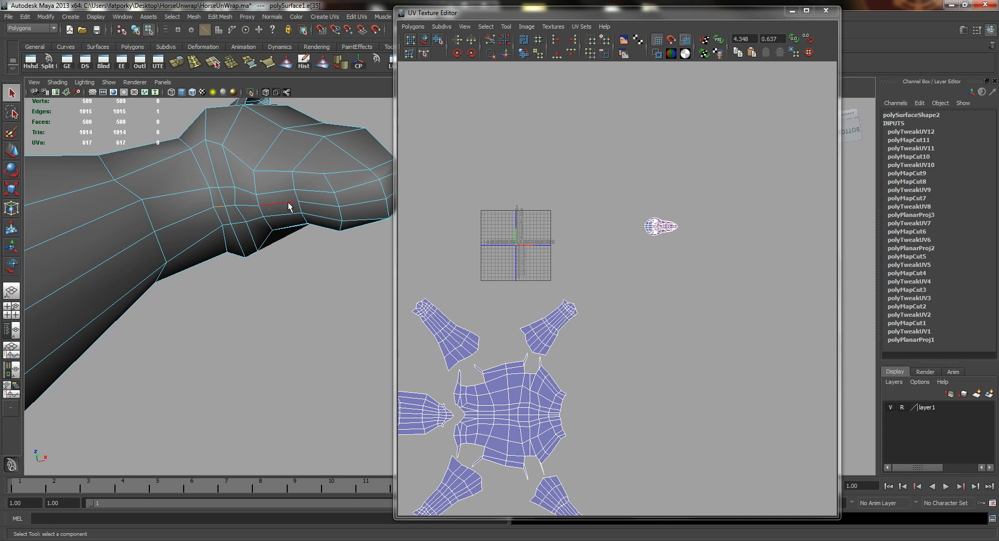
pyautogui.doubleClick(320, 205)
pyautogui.keyDown('shift'); pyautogui.click(333, 193); pyautogui.keyUp('shift')
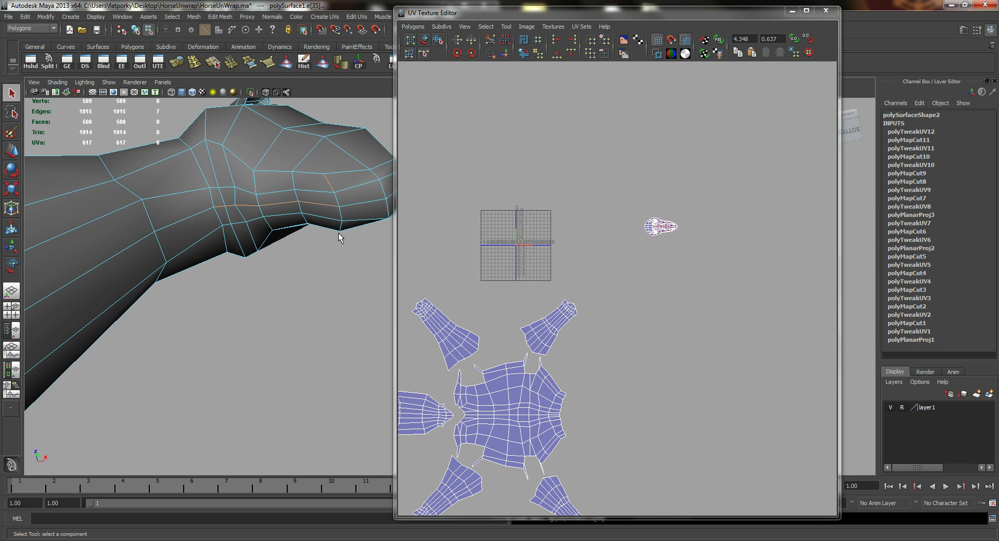
# Check the selected jaw edges around the head and cut the UVs along this T-shaped seam.
pyautogui.keyDown('alt'); pyautogui.moveTo(340, 229); pyautogui.dragTo(258, 331); pyautogui.keyUp('alt')
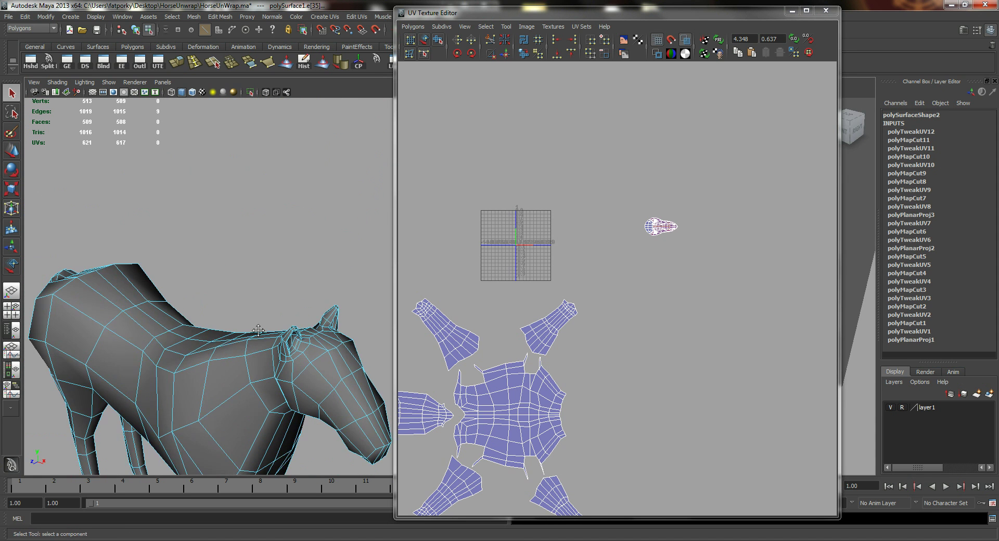
pyautogui.keyDown('alt'); pyautogui.moveTo(258, 331); pyautogui.dragTo(246, 270, button='middle'); pyautogui.keyUp('alt')
pyautogui.press('4')
pyautogui.moveTo(262, 284)
pyautogui.keyDown('alt'); pyautogui.mouseDown()
pyautogui.moveTo(247, 270)
pyautogui.moveTo(305, 329)
pyautogui.moveTo(269, 253)
pyautogui.moveTo(266, 218)
pyautogui.moveTo(209, 260)
pyautogui.moveTo(285, 305)
pyautogui.mouseUp(); pyautogui.keyUp('alt')
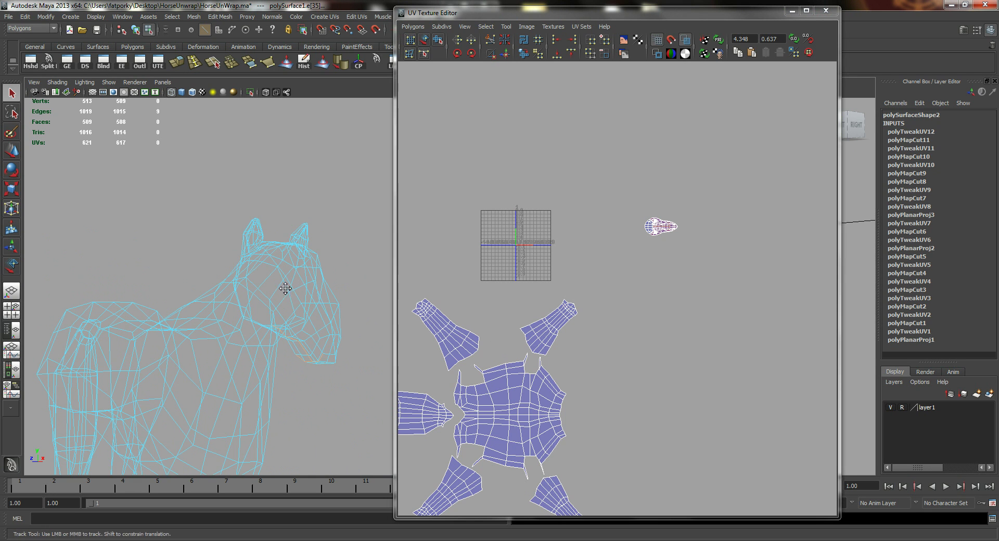
pyautogui.keyDown('alt'); pyautogui.moveTo(283, 285); pyautogui.dragTo(280, 276, button='middle'); pyautogui.keyUp('alt')
pyautogui.press('5')
pyautogui.keyDown('alt'); pyautogui.moveTo(280, 269); pyautogui.dragTo(279, 243); pyautogui.keyUp('alt')
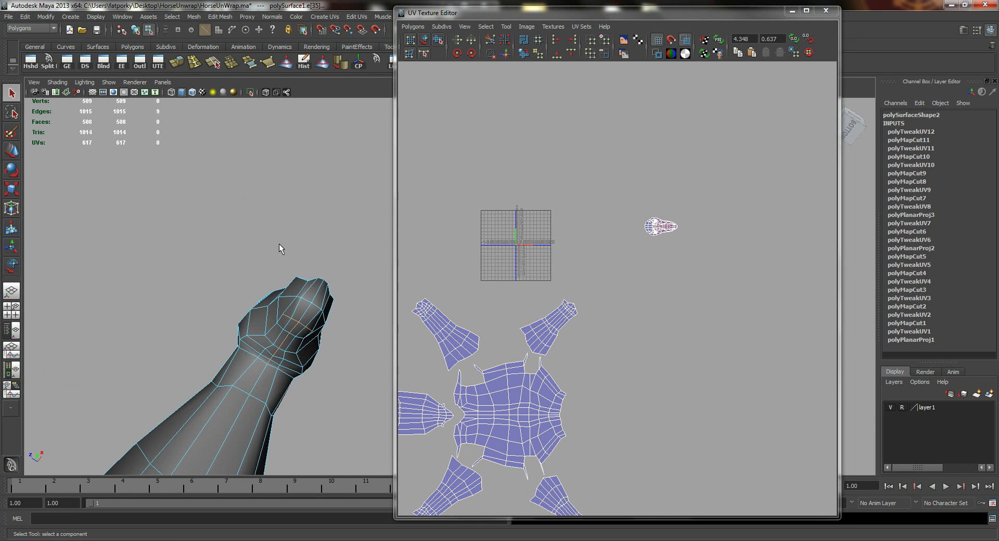
pyautogui.click(490, 40)
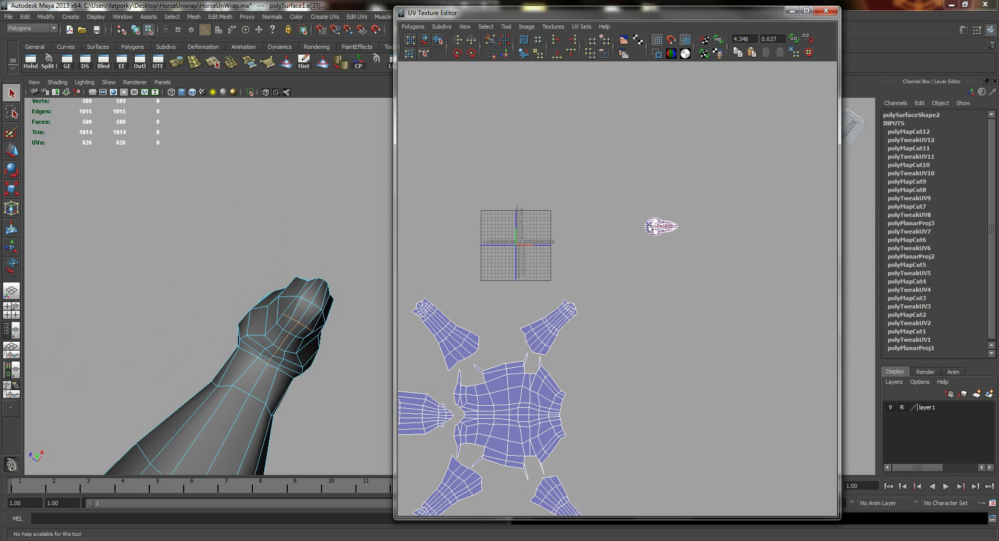
# Select all UVs of the head shell and bring up the Unfold UVs options.
pyautogui.moveTo(649, 221); pyautogui.dragTo(686, 221, button='right')
pyautogui.moveTo(721, 204); pyautogui.dragTo(645, 252)
pyautogui.moveTo(610, 204); pyautogui.dragTo(719, 431, button='right')
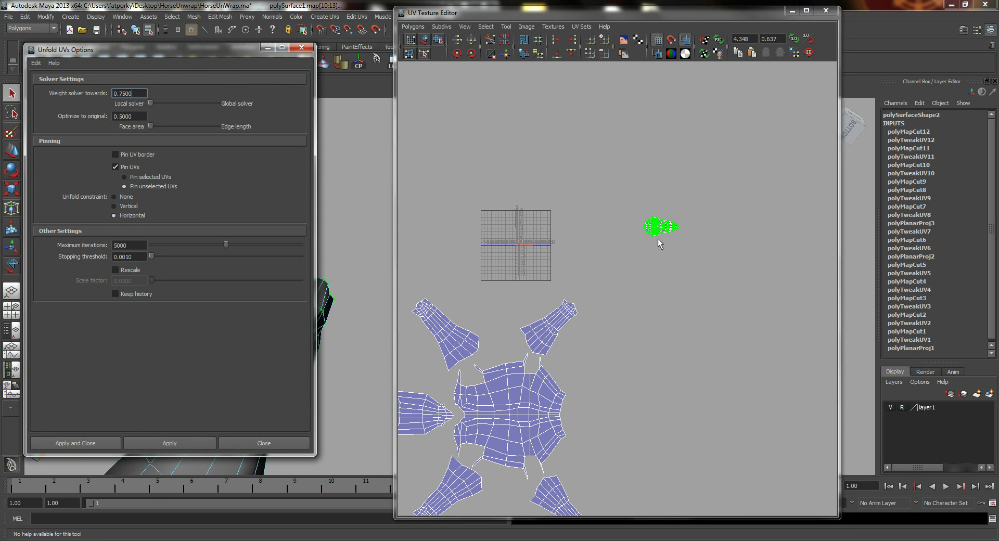
pyautogui.keyDown('alt'); pyautogui.moveTo(618, 236); pyautogui.dragTo(545, 279, button='middle'); pyautogui.keyUp('alt')
pyautogui.keyDown('alt'); pyautogui.moveTo(545, 278); pyautogui.dragTo(707, 317, button='right'); pyautogui.keyUp('alt')
pyautogui.keyDown('alt'); pyautogui.moveTo(520, 288); pyautogui.dragTo(556, 356, button='middle'); pyautogui.keyUp('alt')
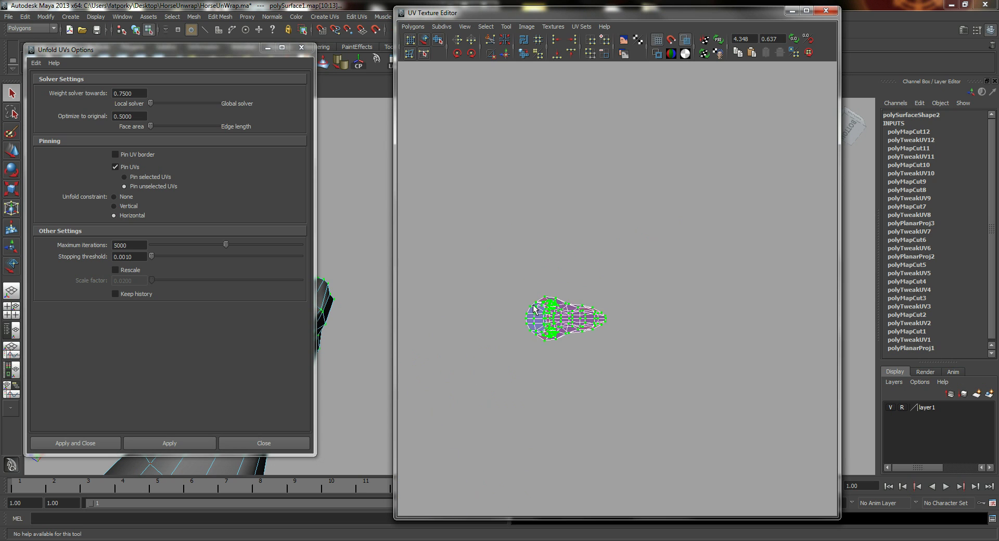
pyautogui.keyDown('alt'); pyautogui.moveTo(556, 357); pyautogui.dragTo(657, 336, button='right'); pyautogui.keyUp('alt')
pyautogui.keyDown('alt'); pyautogui.moveTo(541, 301); pyautogui.dragTo(591, 237, button='middle'); pyautogui.keyUp('alt')
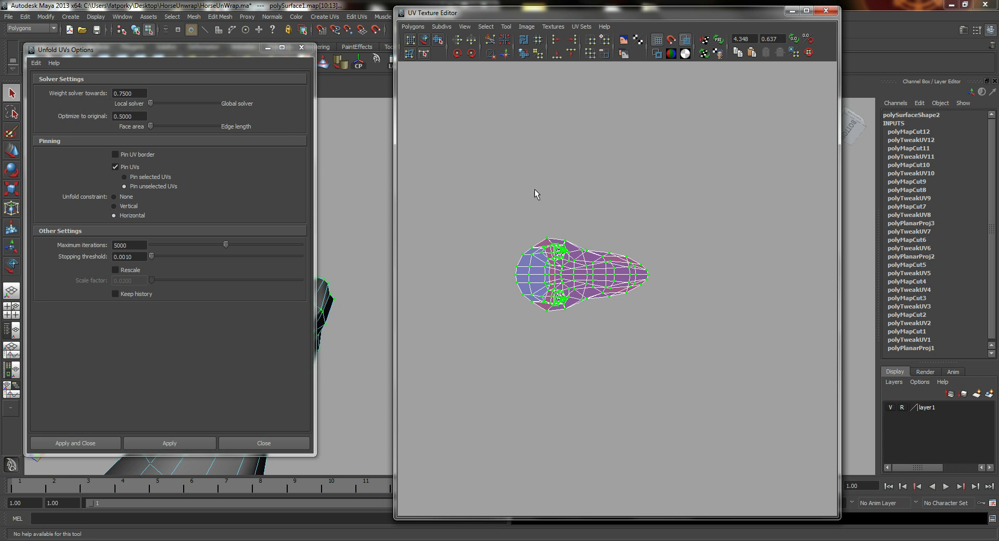
# Try unfolding the head shell with the vertical constraint first and the horizontal constraint second.
pyautogui.click(130, 206)
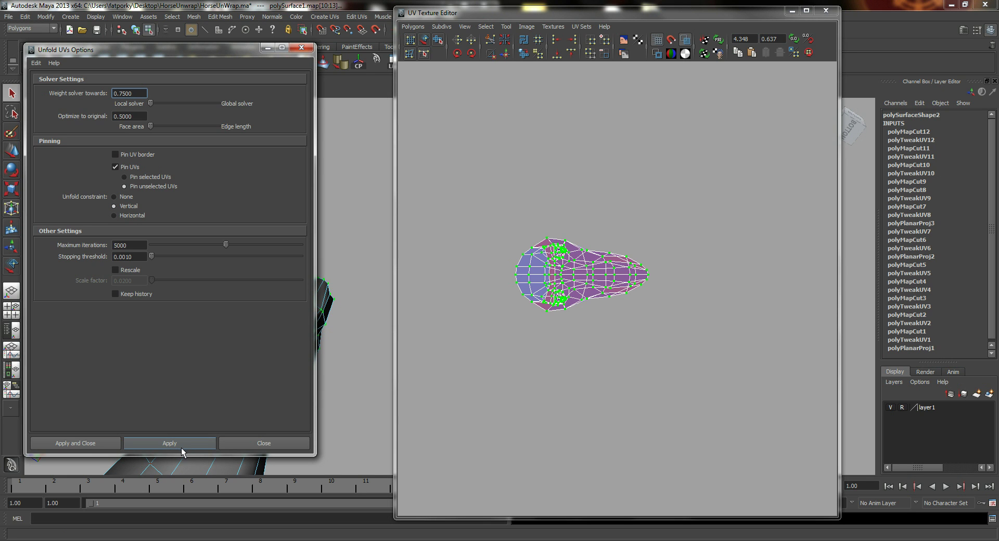
pyautogui.click(185, 445)
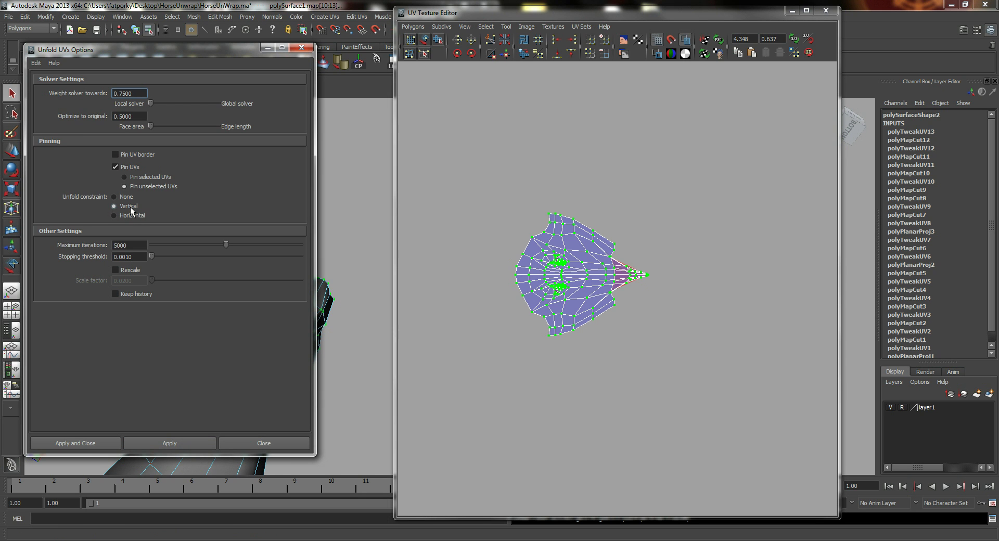
pyautogui.click(192, 443)
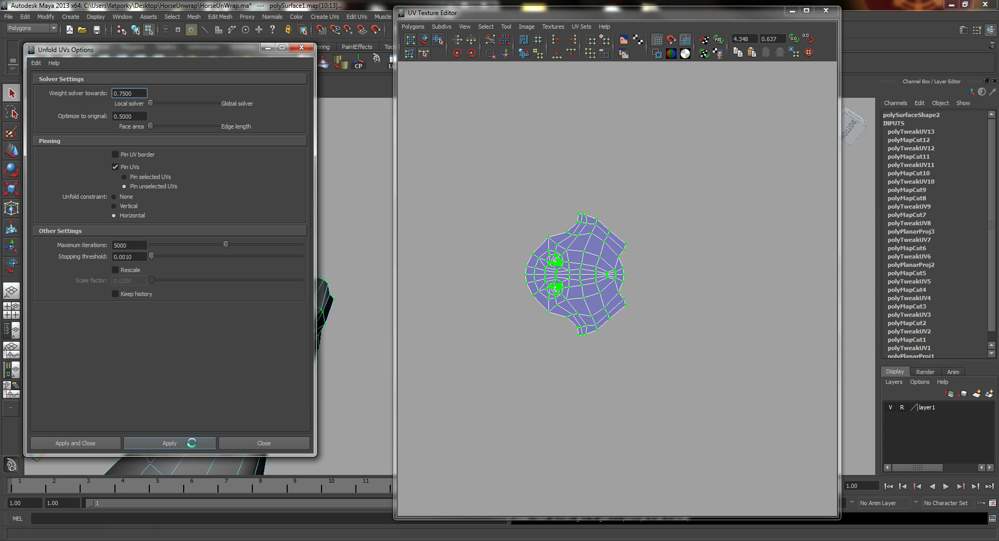
# Examine the ears in the unfolded head shell, and undo both unfolds and the UV selection.
pyautogui.keyDown('alt'); pyautogui.moveTo(494, 283); pyautogui.dragTo(712, 352, button='right'); pyautogui.keyUp('alt')
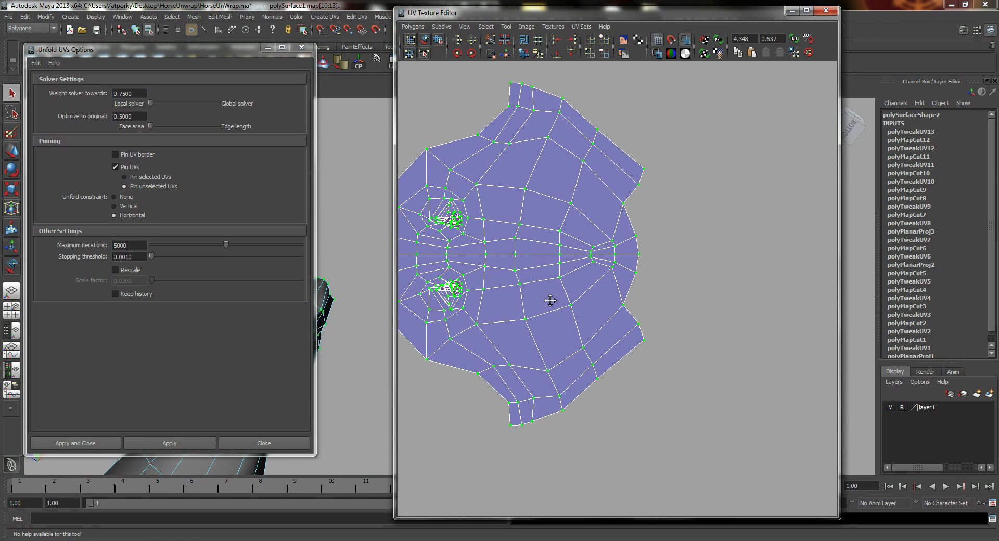
pyautogui.keyDown('alt'); pyautogui.moveTo(551, 301); pyautogui.dragTo(689, 366, button='middle'); pyautogui.keyUp('alt')
pyautogui.keyDown('alt'); pyautogui.moveTo(564, 305); pyautogui.dragTo(695, 343, button='right'); pyautogui.keyUp('alt')
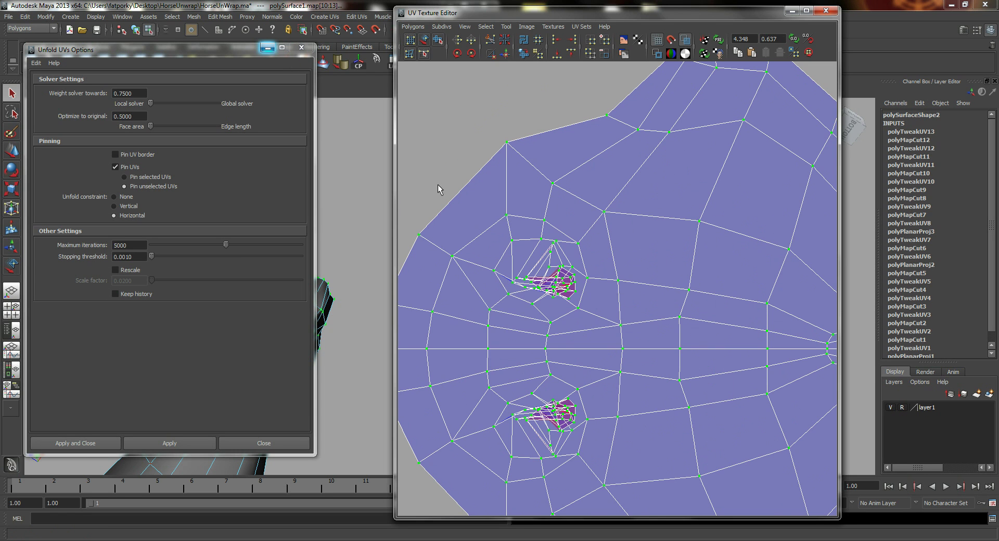
pyautogui.scroll(-5, 713, 296)
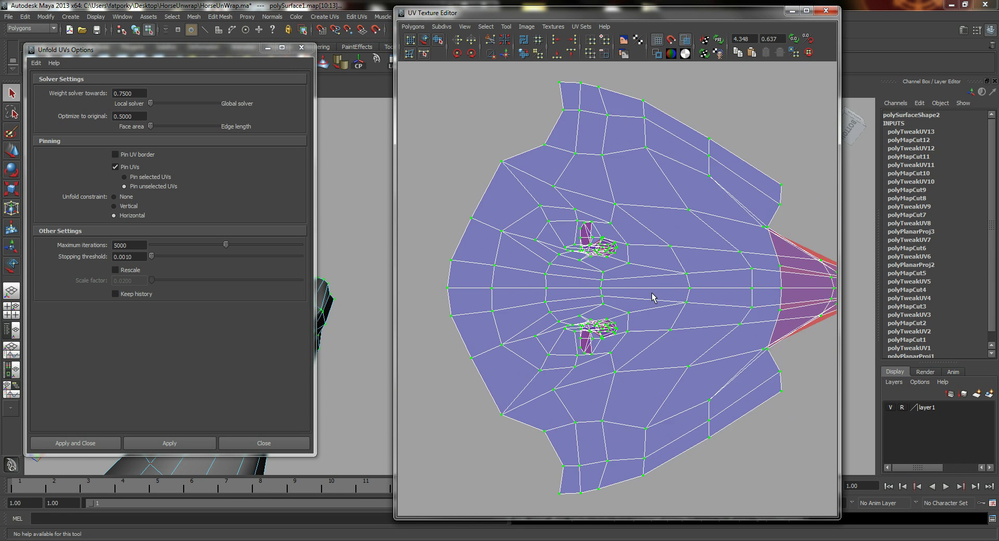
pyautogui.hotkey('ctrl', 'z')
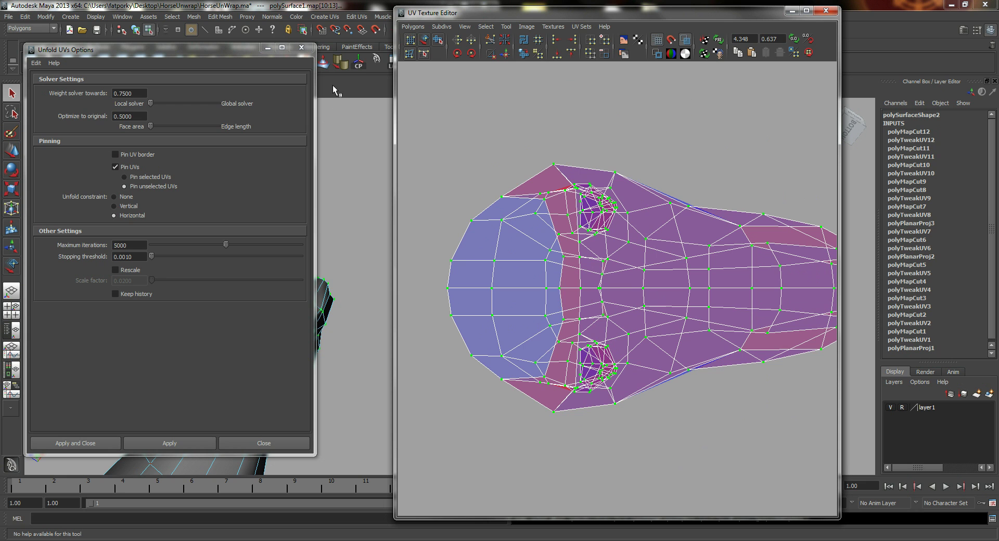
pyautogui.hotkey('ctrl', 'z')
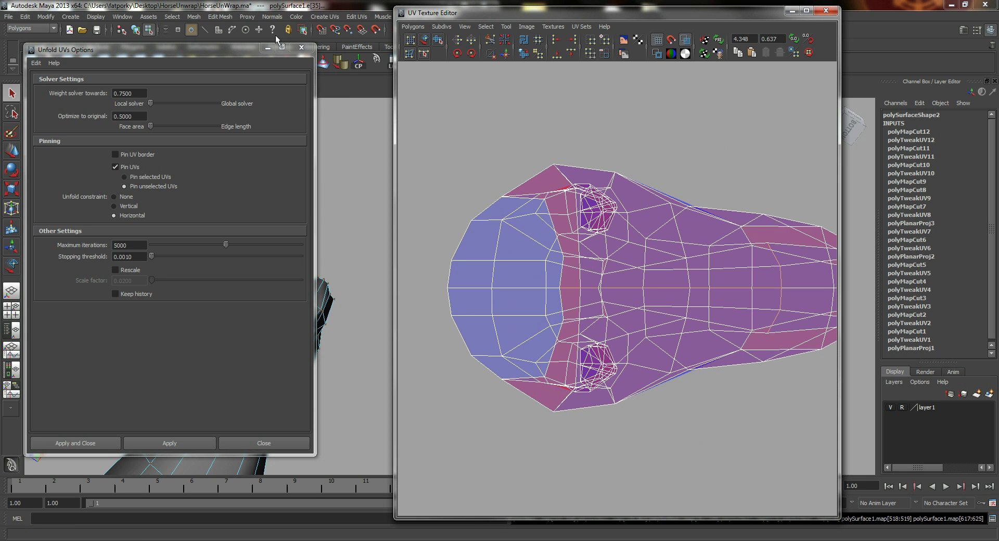
pyautogui.click(300, 49)
pyautogui.moveTo(785, 16); pyautogui.dragTo(780, 16)
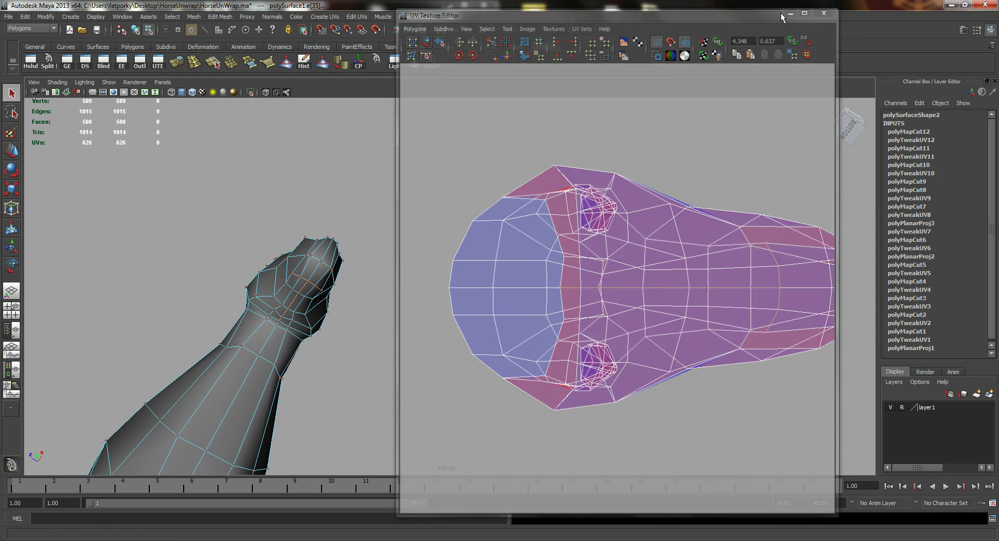
# Select the edges around the base of the horse's near ear.
pyautogui.keyDown('alt'); pyautogui.moveTo(312, 151); pyautogui.dragTo(277, 256); pyautogui.keyUp('alt')
pyautogui.moveTo(276, 251); pyautogui.dragTo(277, 230, button='right')
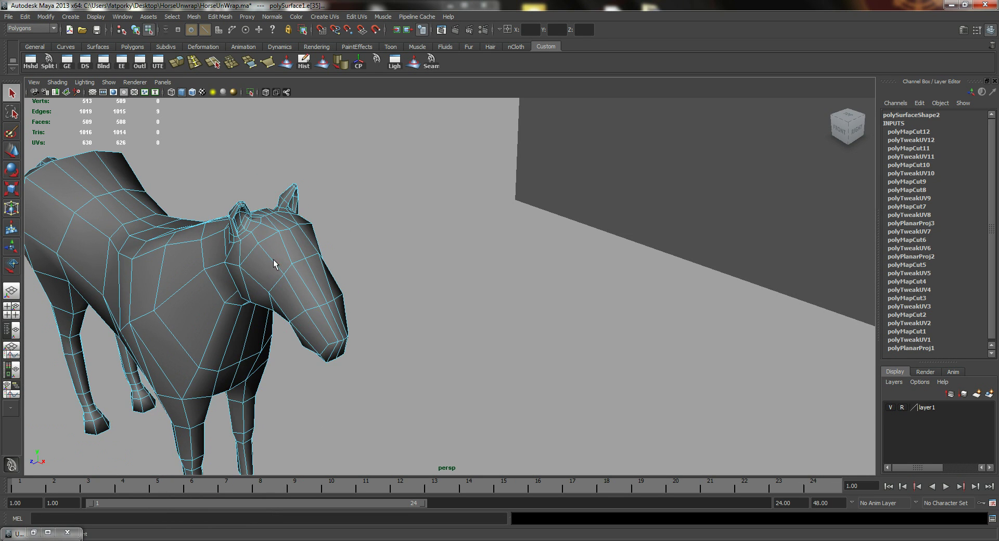
pyautogui.keyDown('alt'); pyautogui.moveTo(275, 264); pyautogui.dragTo(335, 281); pyautogui.keyUp('alt')
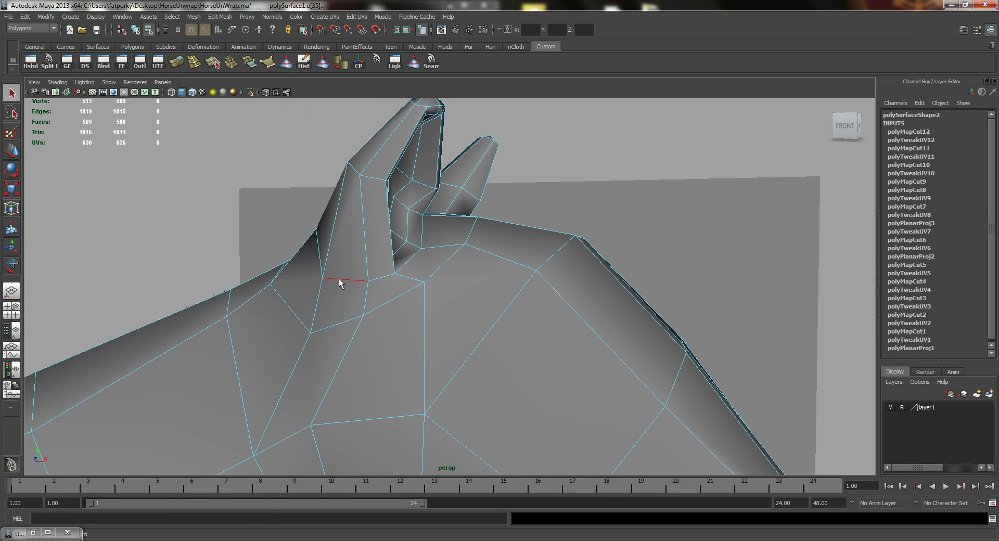
pyautogui.doubleClick(340, 282)
pyautogui.keyDown('shift'); pyautogui.doubleClick(406, 263); pyautogui.keyUp('shift')
pyautogui.keyDown('alt'); pyautogui.moveTo(428, 301); pyautogui.dragTo(275, 332); pyautogui.keyUp('alt')
pyautogui.hotkey('ctrl', 'z')
pyautogui.keyDown('shift'); pyautogui.doubleClick(202, 326); pyautogui.keyUp('shift')
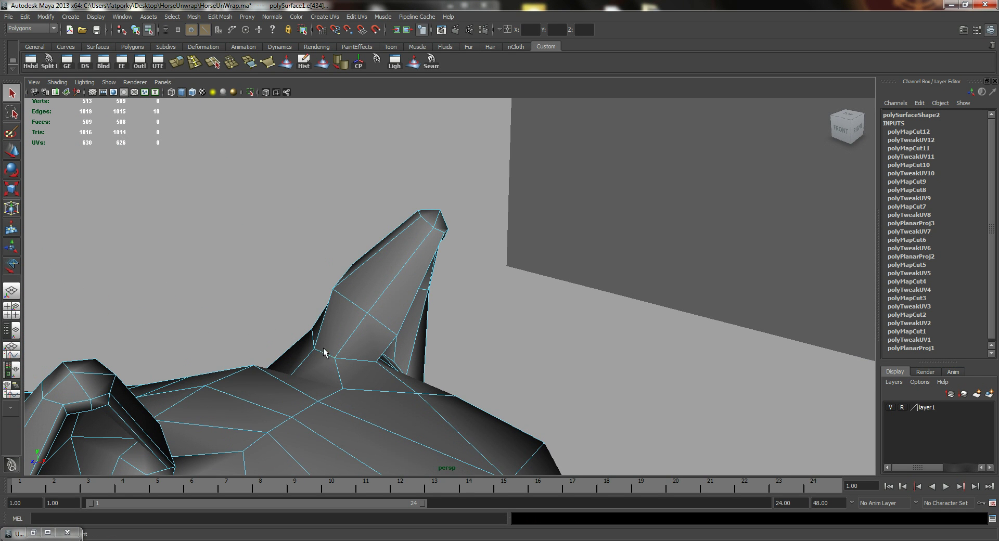
# Add the edges around the other ear's base to the selection and cut the UVs along both ear bases.
pyautogui.keyDown('alt'); pyautogui.moveTo(376, 370); pyautogui.dragTo(437, 344); pyautogui.keyUp('alt')
pyautogui.press('w')
pyautogui.keyDown('alt'); pyautogui.moveTo(592, 384); pyautogui.dragTo(342, 351); pyautogui.keyUp('alt')
pyautogui.press('q')
pyautogui.keyDown('alt'); pyautogui.moveTo(341, 352); pyautogui.dragTo(402, 352, button='middle'); pyautogui.keyUp('alt')
pyautogui.keyDown('alt'); pyautogui.moveTo(401, 351); pyautogui.dragTo(417, 338); pyautogui.keyUp('alt')
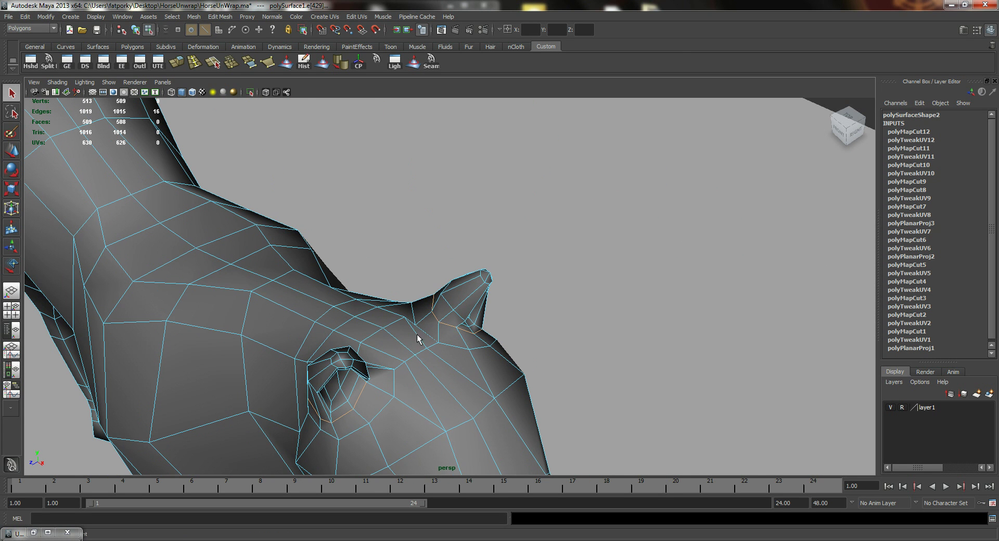
pyautogui.click(158, 60)
pyautogui.click(489, 40)
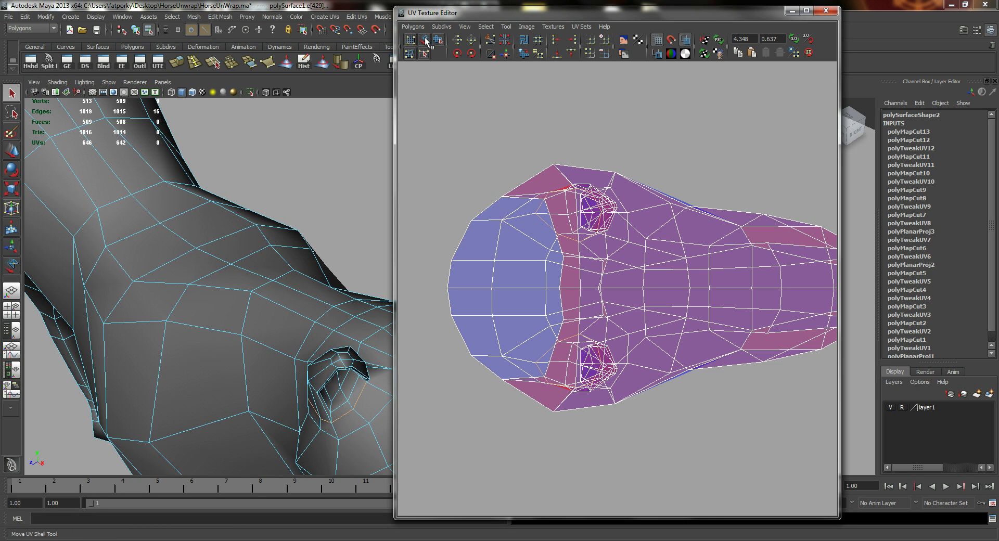
# Select the head UV shell and move it down, clear of the two separated ear shells.
pyautogui.moveTo(660, 268); pyautogui.dragTo(671, 243, button='right')
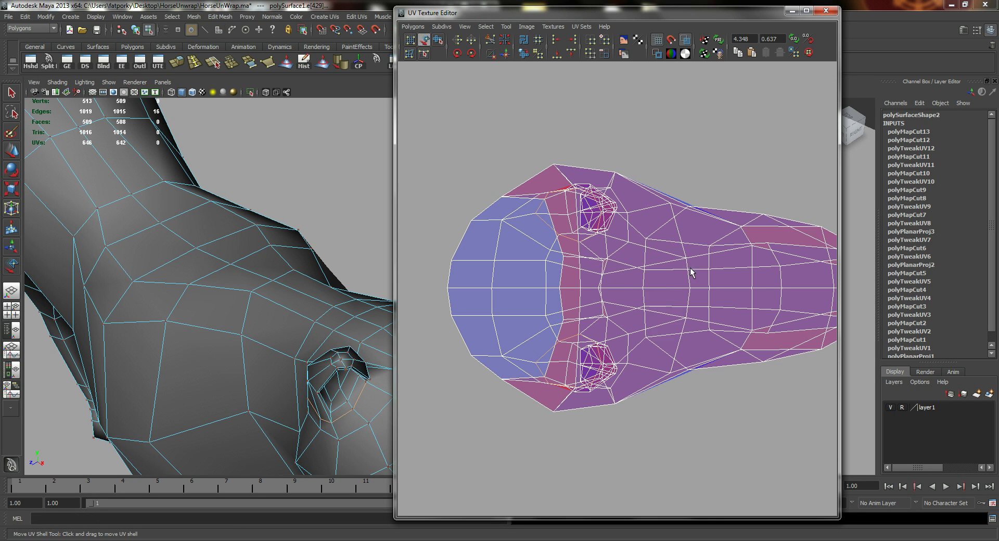
pyautogui.click(694, 274)
pyautogui.keyDown('alt'); pyautogui.moveTo(667, 289); pyautogui.dragTo(498, 269, button='right'); pyautogui.keyUp('alt')
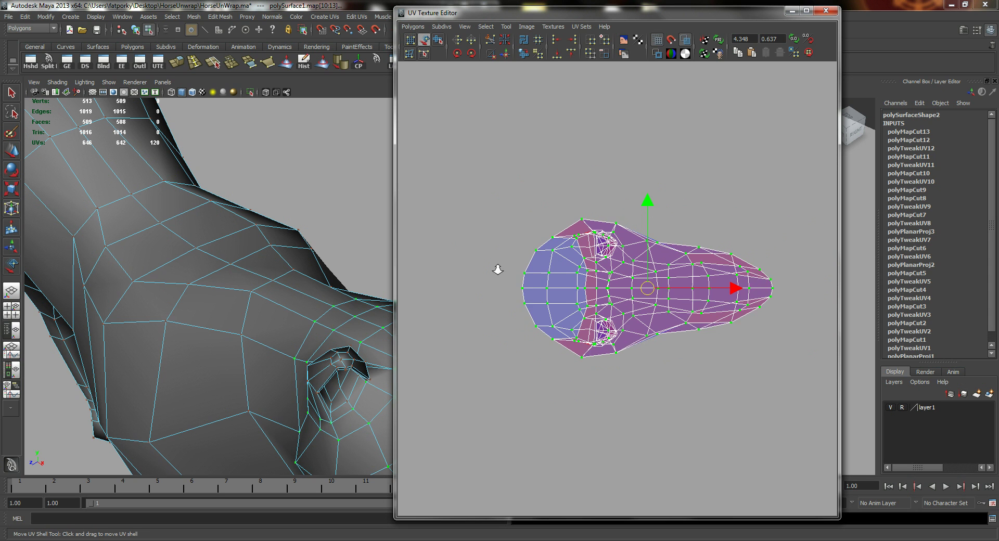
pyautogui.keyDown('alt'); pyautogui.moveTo(652, 363); pyautogui.dragTo(619, 298, button='middle'); pyautogui.keyUp('alt')
pyautogui.moveTo(616, 136); pyautogui.dragTo(626, 328)
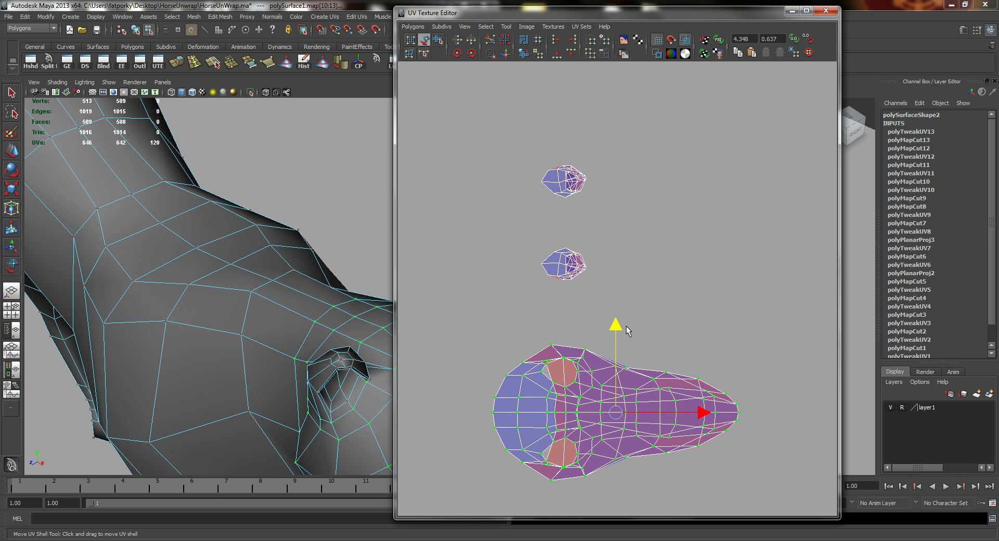
pyautogui.keyDown('alt'); pyautogui.moveTo(626, 328); pyautogui.dragTo(600, 226, button='right'); pyautogui.keyUp('alt')
pyautogui.keyDown('alt'); pyautogui.moveTo(600, 226); pyautogui.dragTo(576, 152, button='middle'); pyautogui.keyUp('alt')
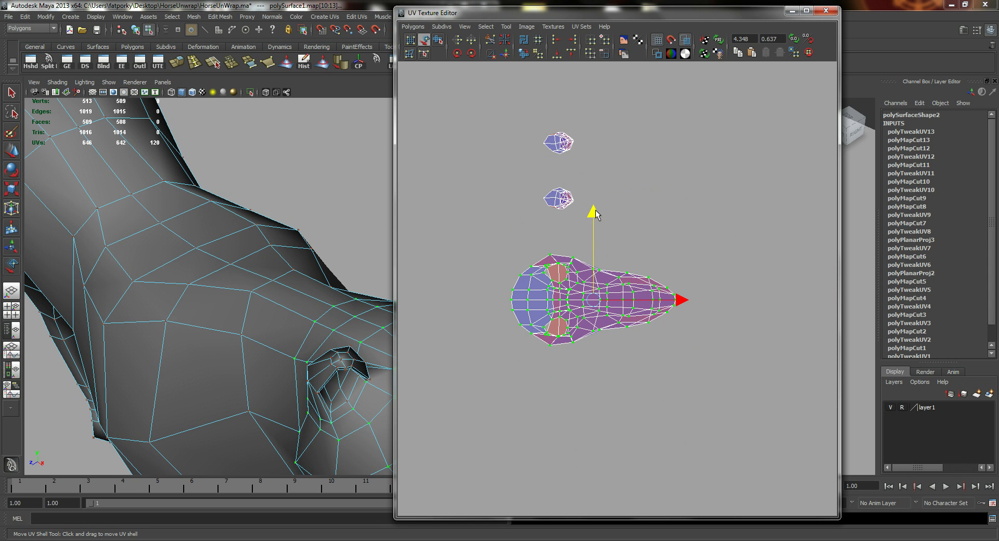
pyautogui.moveTo(595, 210); pyautogui.dragTo(612, 309)
pyautogui.keyDown('alt'); pyautogui.moveTo(612, 309); pyautogui.dragTo(578, 310, button='right'); pyautogui.keyUp('alt')
pyautogui.keyDown('alt'); pyautogui.moveTo(645, 375); pyautogui.dragTo(669, 307, button='middle'); pyautogui.keyUp('alt')
pyautogui.keyDown('alt'); pyautogui.moveTo(669, 307); pyautogui.dragTo(621, 304, button='right'); pyautogui.keyUp('alt')
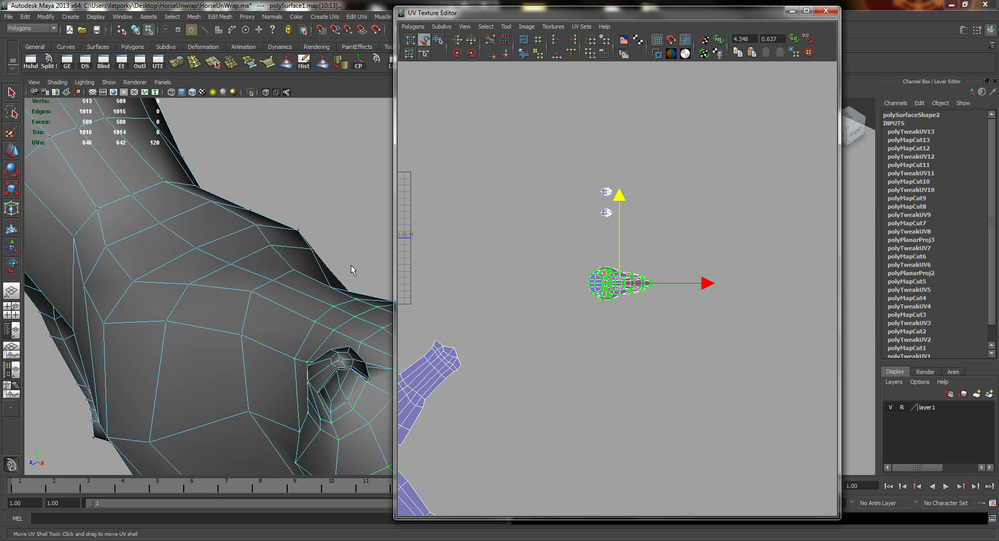
# Switch to edge selection and select the first centreline edge underneath the horse's throat.
pyautogui.keyDown('alt'); pyautogui.moveTo(270, 245); pyautogui.dragTo(174, 224, button='middle'); pyautogui.keyUp('alt')
pyautogui.keyDown('alt'); pyautogui.moveTo(175, 223); pyautogui.dragTo(227, 170); pyautogui.keyUp('alt')
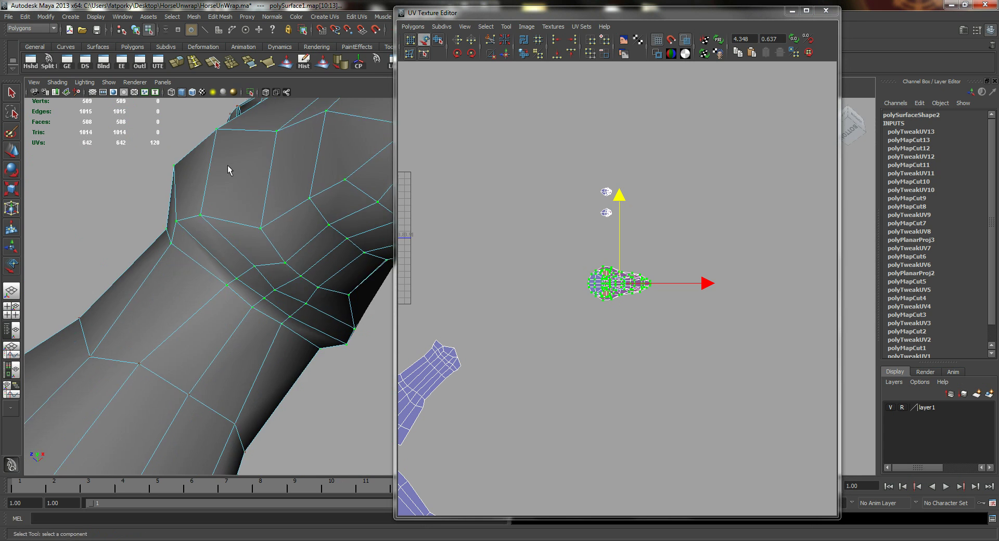
pyautogui.keyDown('alt'); pyautogui.moveTo(227, 169); pyautogui.dragTo(187, 172, button='right'); pyautogui.keyUp('alt')
pyautogui.keyDown('alt'); pyautogui.moveTo(187, 172); pyautogui.dragTo(112, 138, button='middle'); pyautogui.keyUp('alt')
pyautogui.keyDown('alt'); pyautogui.moveTo(185, 192); pyautogui.dragTo(221, 195); pyautogui.keyUp('alt')
pyautogui.keyDown('alt'); pyautogui.moveTo(221, 195); pyautogui.dragTo(284, 247, button='middle'); pyautogui.keyUp('alt')
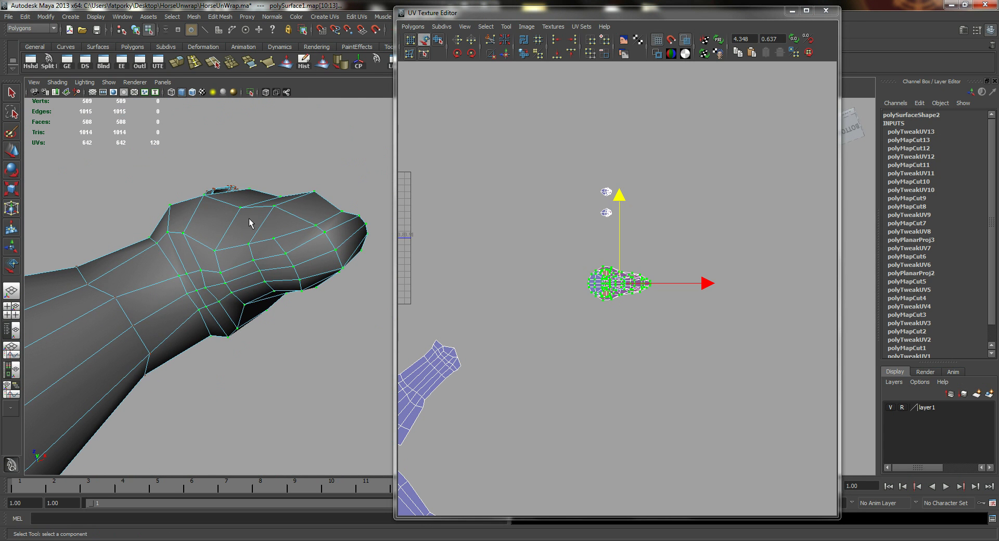
pyautogui.moveTo(252, 211); pyautogui.dragTo(252, 181, button='right')
pyautogui.keyDown('alt'); pyautogui.moveTo(223, 206); pyautogui.dragTo(126, 198); pyautogui.keyUp('alt')
pyautogui.keyDown('alt'); pyautogui.moveTo(127, 198); pyautogui.dragTo(181, 201, button='right'); pyautogui.keyUp('alt')
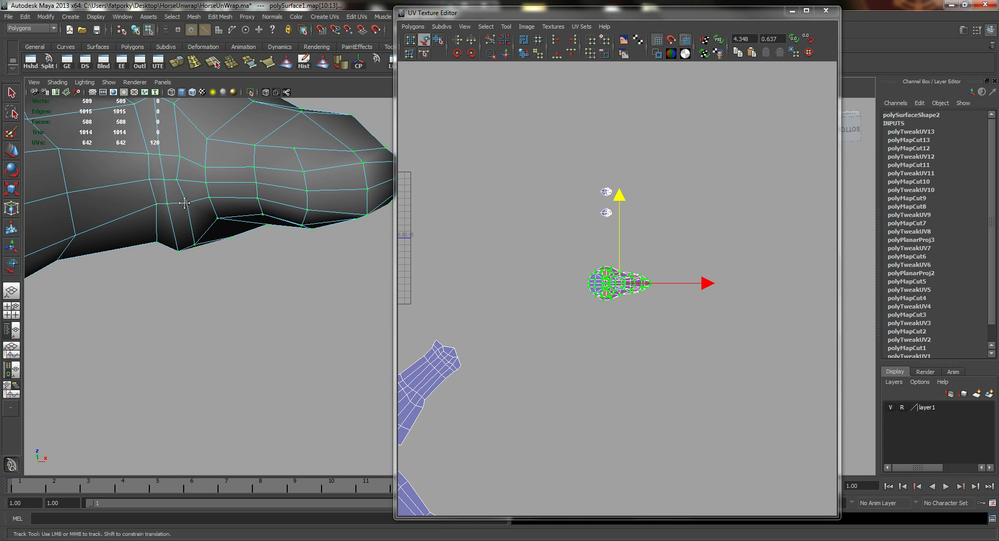
pyautogui.keyDown('alt'); pyautogui.moveTo(181, 201); pyautogui.dragTo(185, 213, button='middle'); pyautogui.keyUp('alt')
pyautogui.click(156, 200)
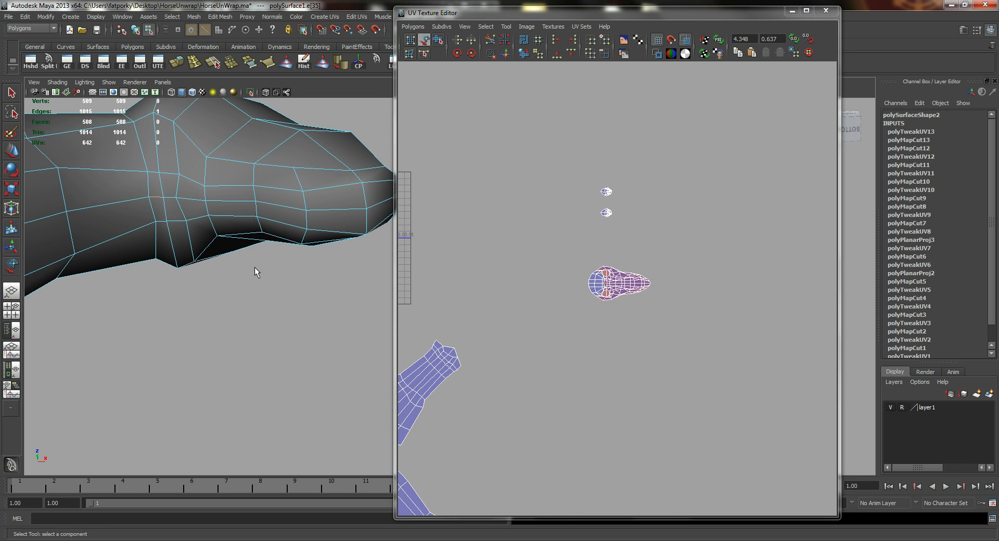
# Extend the edge selection along the jaw's underside centreline and across the chin, and cut the UVs there.
pyautogui.keyDown('alt'); pyautogui.moveTo(681, 422); pyautogui.dragTo(743, 361, button='middle'); pyautogui.keyUp('alt')
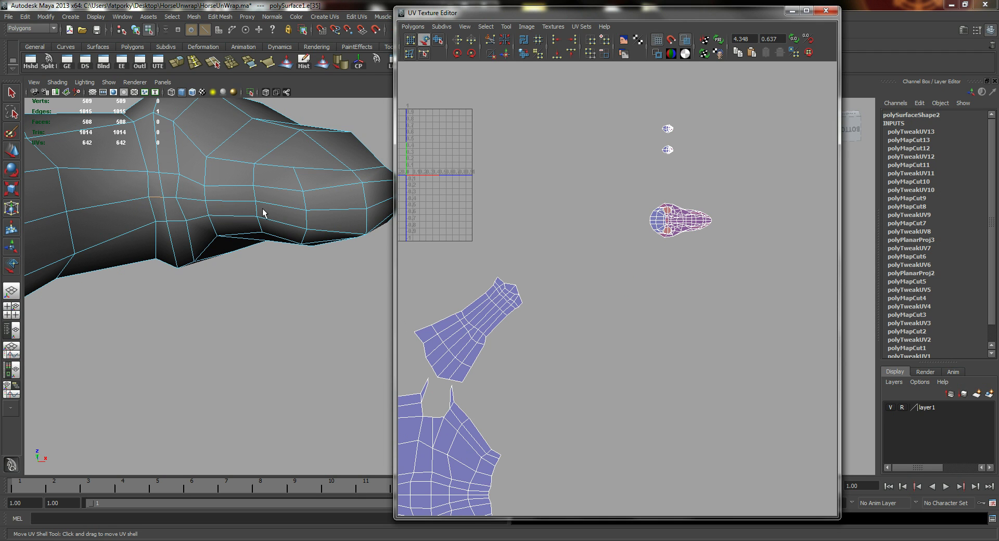
pyautogui.press('q')
pyautogui.doubleClick(284, 208)
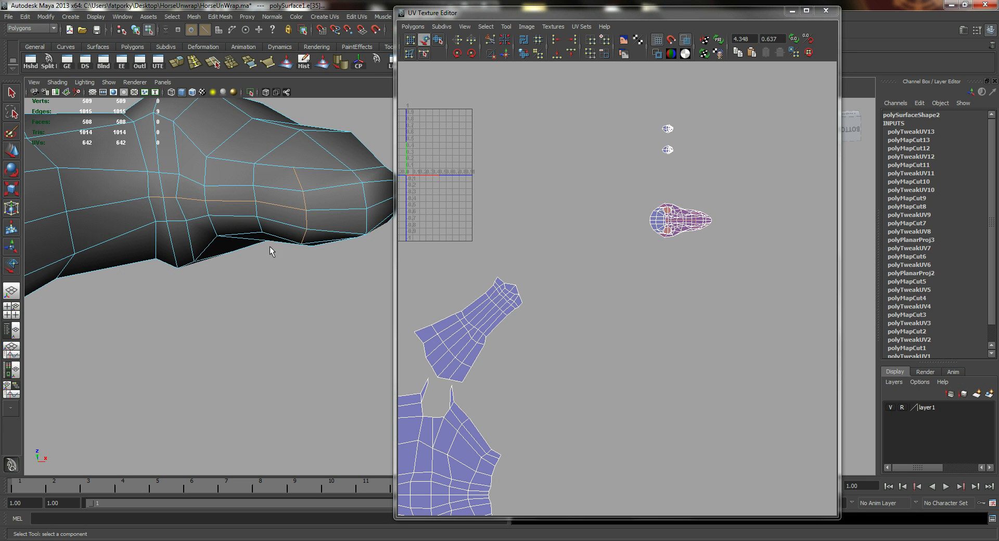
pyautogui.keyDown('alt'); pyautogui.moveTo(269, 245); pyautogui.dragTo(274, 208); pyautogui.keyUp('alt')
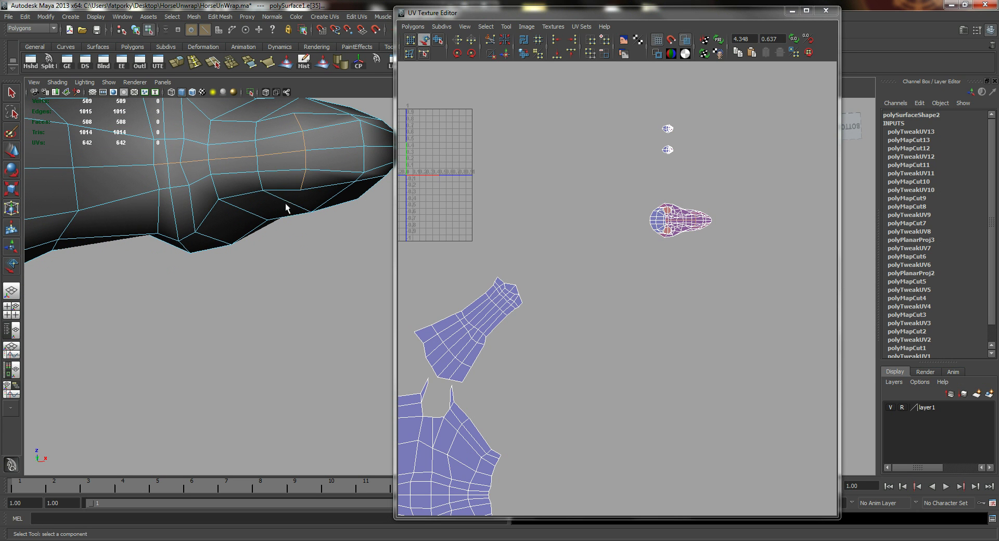
pyautogui.keyDown('alt'); pyautogui.moveTo(297, 145); pyautogui.dragTo(273, 222); pyautogui.keyUp('alt')
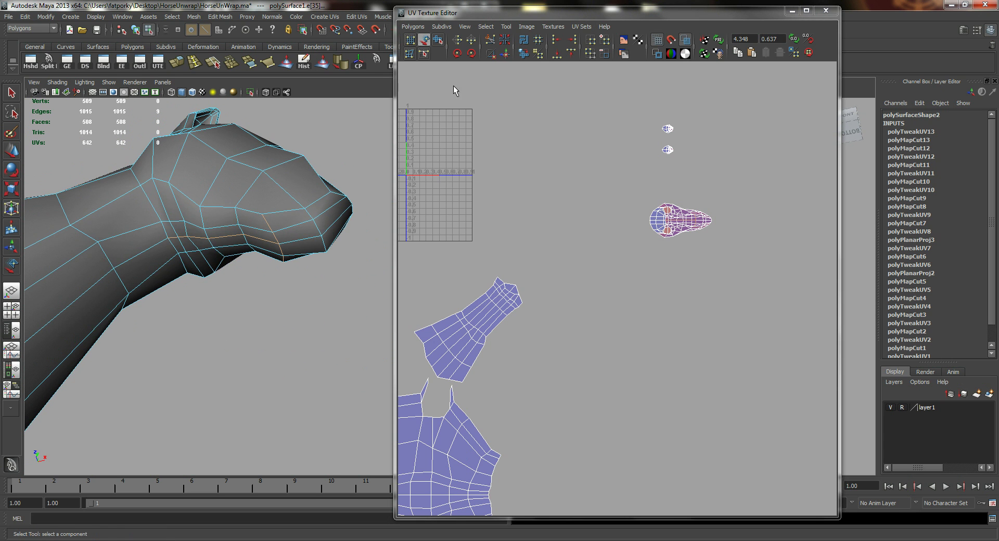
pyautogui.click(489, 41)
# Select the head shell's UVs and unfold them with the Vertical constraint first and the Horizontal constraint second.
pyautogui.moveTo(660, 216); pyautogui.dragTo(703, 215, button='right')
pyautogui.moveTo(718, 202); pyautogui.dragTo(606, 252)
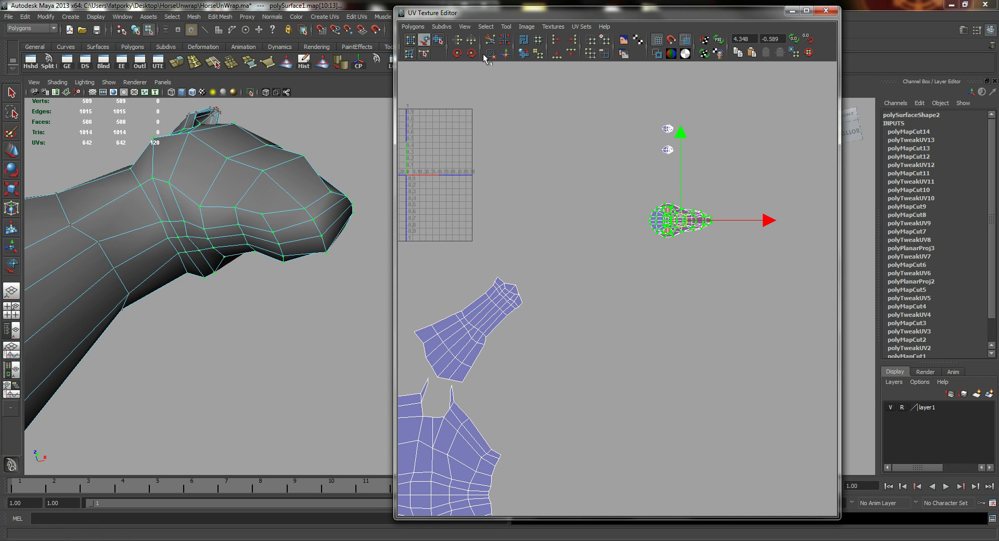
pyautogui.moveTo(613, 155); pyautogui.dragTo(719, 382, button='right')
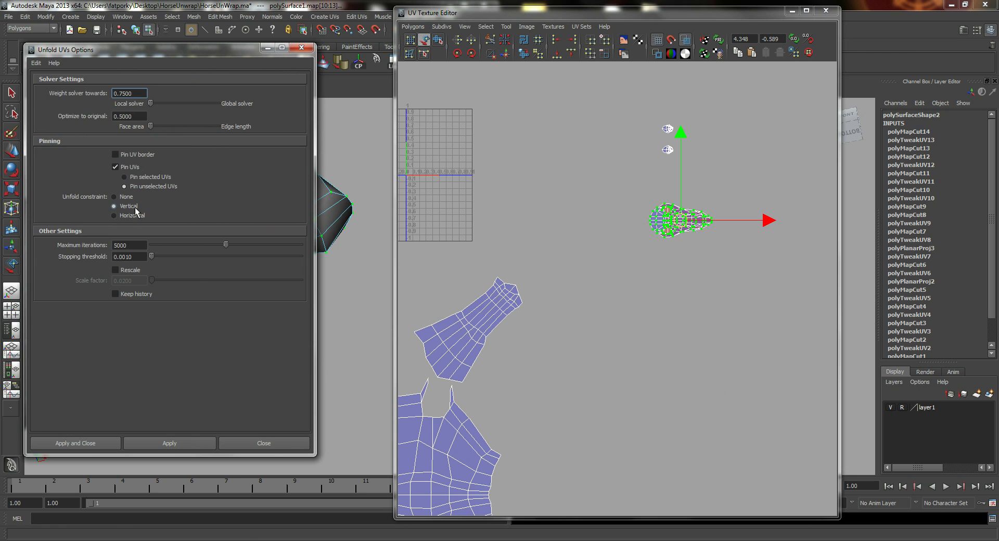
pyautogui.click(183, 442)
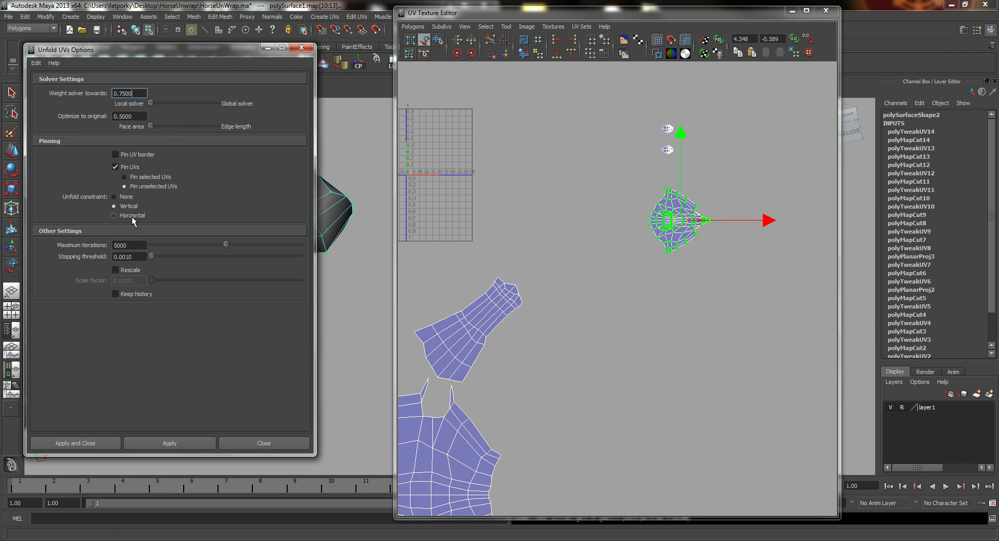
pyautogui.click(169, 443)
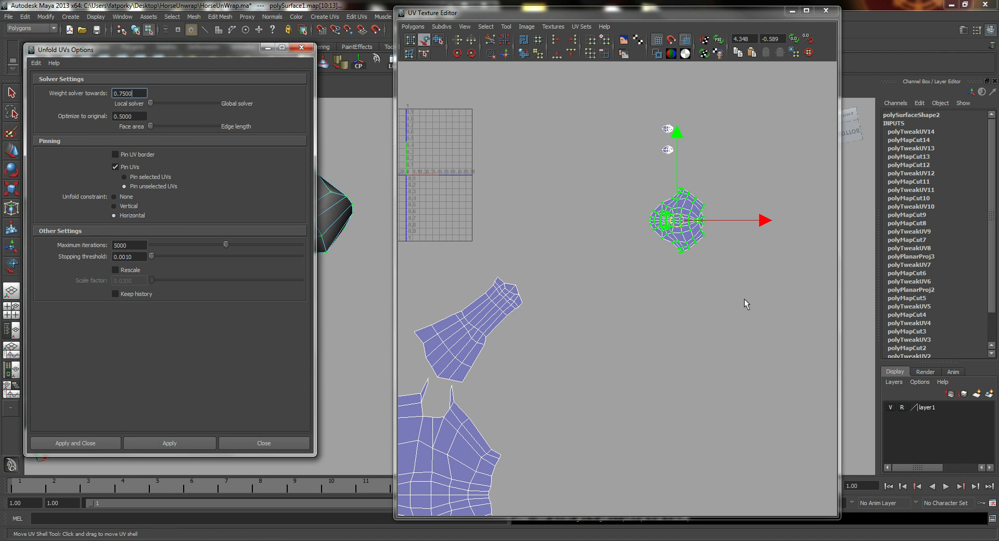
# Move the unfolded head shell beside the neck end of the body shell and deselect it.
pyautogui.keyDown('alt'); pyautogui.moveTo(687, 287); pyautogui.dragTo(677, 347, button='middle'); pyautogui.keyUp('alt')
pyautogui.scroll(6, 725, 337)
pyautogui.keyDown('alt'); pyautogui.moveTo(705, 317); pyautogui.dragTo(631, 330, button='middle'); pyautogui.keyUp('alt')
pyautogui.keyDown('alt'); pyautogui.moveTo(748, 357); pyautogui.dragTo(530, 296, button='right'); pyautogui.keyUp('alt')
pyautogui.keyDown('alt'); pyautogui.moveTo(567, 326); pyautogui.dragTo(601, 241, button='middle'); pyautogui.keyUp('alt')
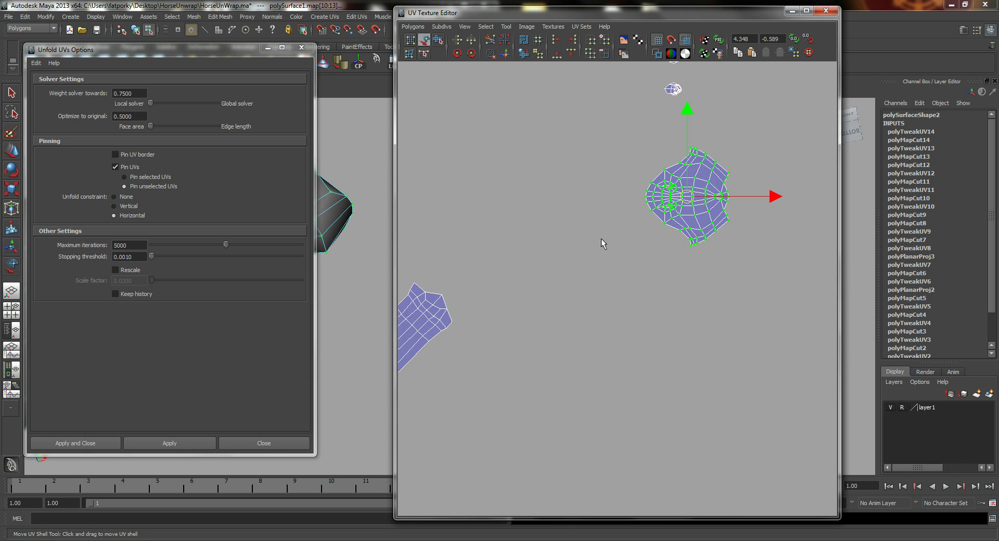
pyautogui.keyDown('alt'); pyautogui.moveTo(703, 273); pyautogui.dragTo(545, 237, button='right'); pyautogui.keyUp('alt')
pyautogui.keyDown('alt'); pyautogui.moveTo(626, 302); pyautogui.dragTo(667, 241, button='middle'); pyautogui.keyUp('alt')
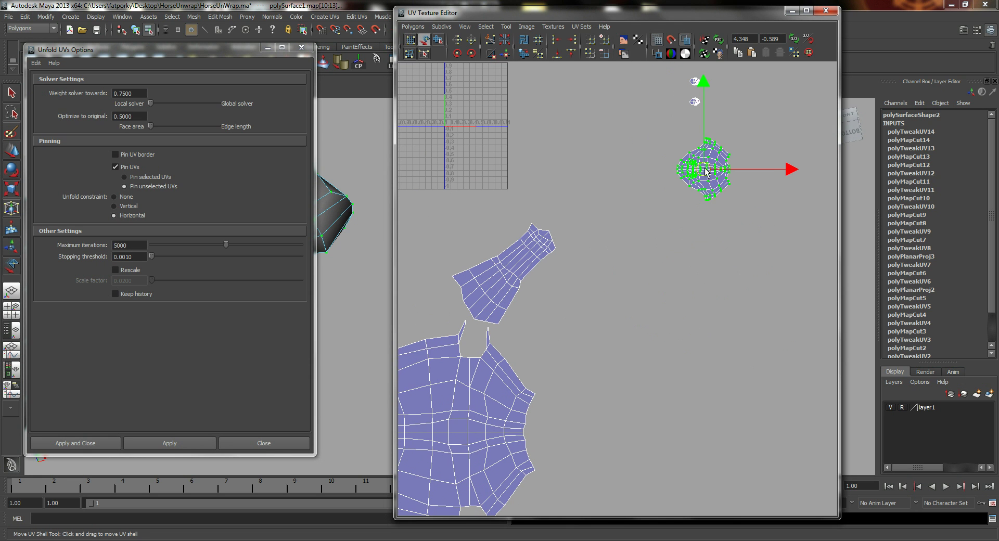
pyautogui.moveTo(705, 170); pyautogui.dragTo(567, 430)
pyautogui.click(659, 244)
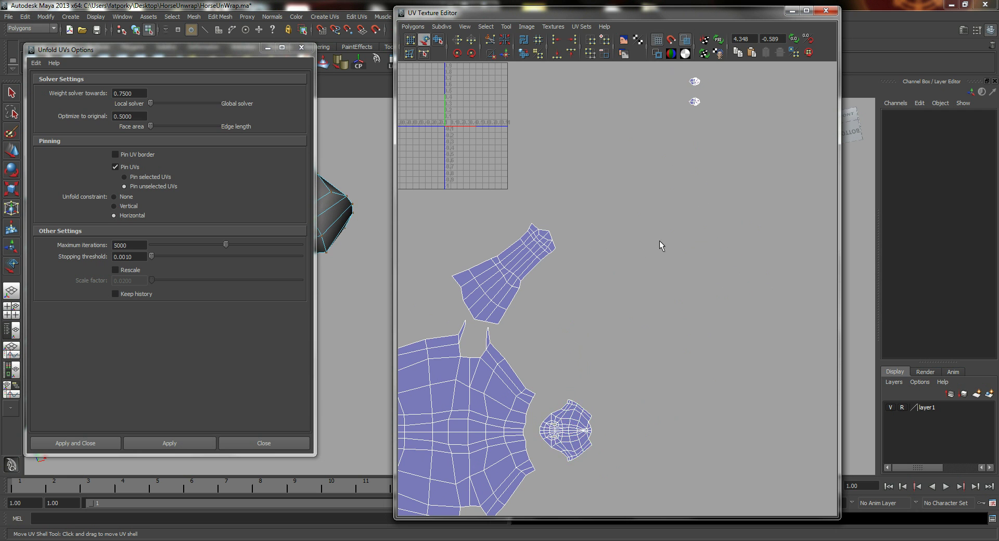
# Minimize the Unfold UVs options and show the checker texture on the horse to compare head and body squares.
pyautogui.keyDown('alt'); pyautogui.moveTo(674, 138); pyautogui.dragTo(660, 188, button='middle'); pyautogui.keyUp('alt')
pyautogui.keyDown('alt'); pyautogui.moveTo(590, 364); pyautogui.dragTo(632, 291, button='middle'); pyautogui.keyUp('alt')
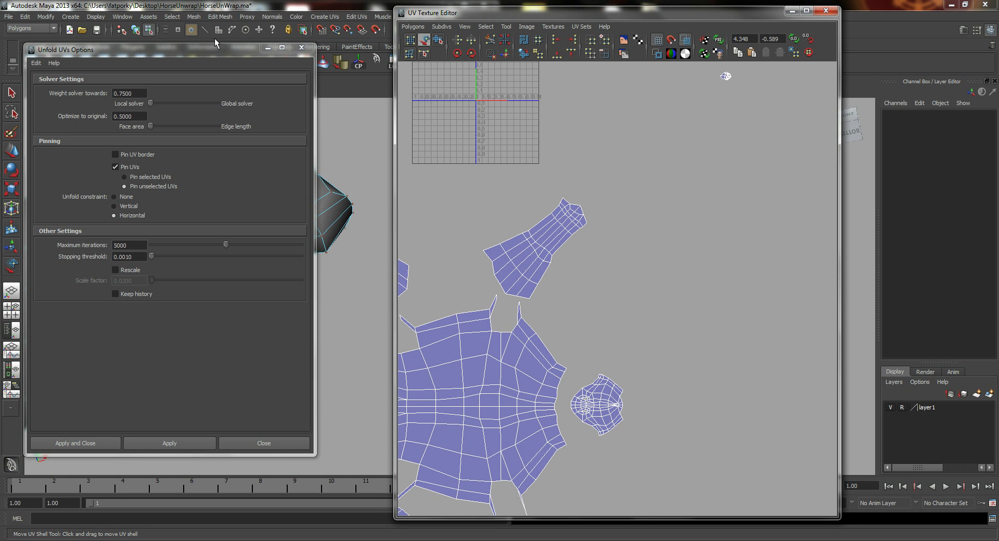
pyautogui.click(270, 51)
pyautogui.keyDown('alt'); pyautogui.moveTo(218, 193); pyautogui.dragTo(196, 254); pyautogui.keyUp('alt')
pyautogui.press('6')
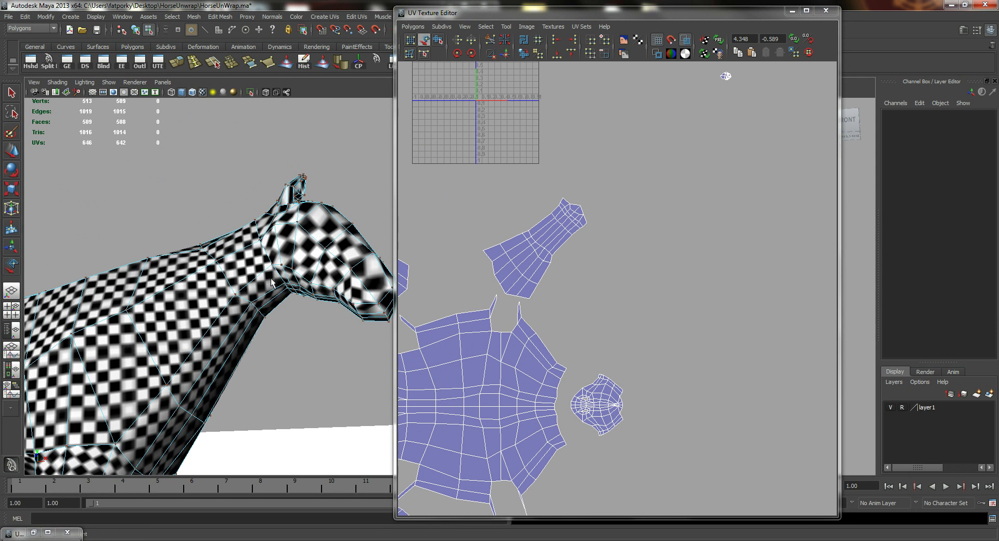
pyautogui.keyDown('alt'); pyautogui.moveTo(271, 282); pyautogui.dragTo(301, 221); pyautogui.keyUp('alt')
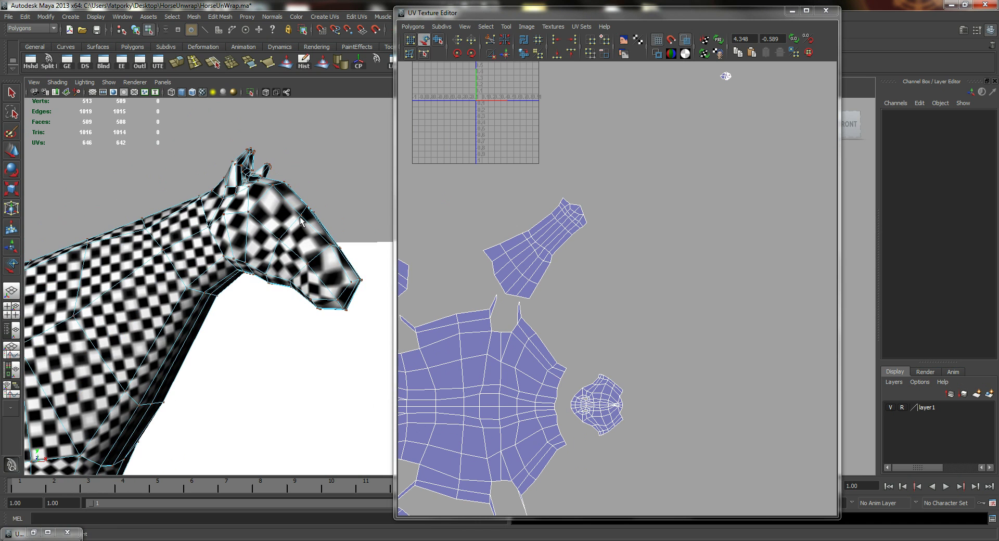
# Scale the head shell up to match the body's checker size and reposition it beside the neck opening.
pyautogui.click(611, 407)
pyautogui.press('r')
pyautogui.moveTo(636, 316)
pyautogui.mouseDown(button='middle')
pyautogui.moveTo(719, 293)
pyautogui.moveTo(664, 298)
pyautogui.mouseUp(button='middle')
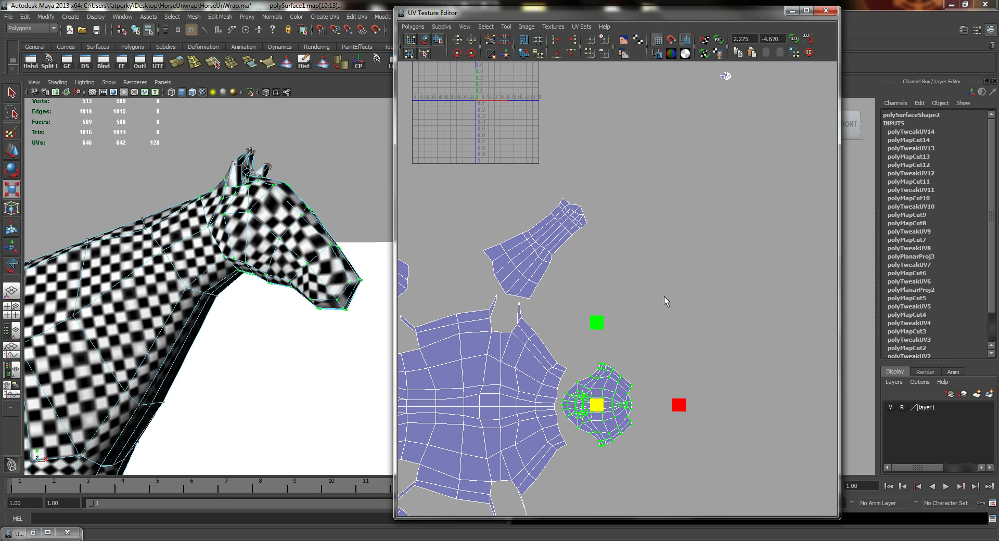
pyautogui.press('w')
pyautogui.moveTo(594, 405); pyautogui.dragTo(592, 409, button='middle')
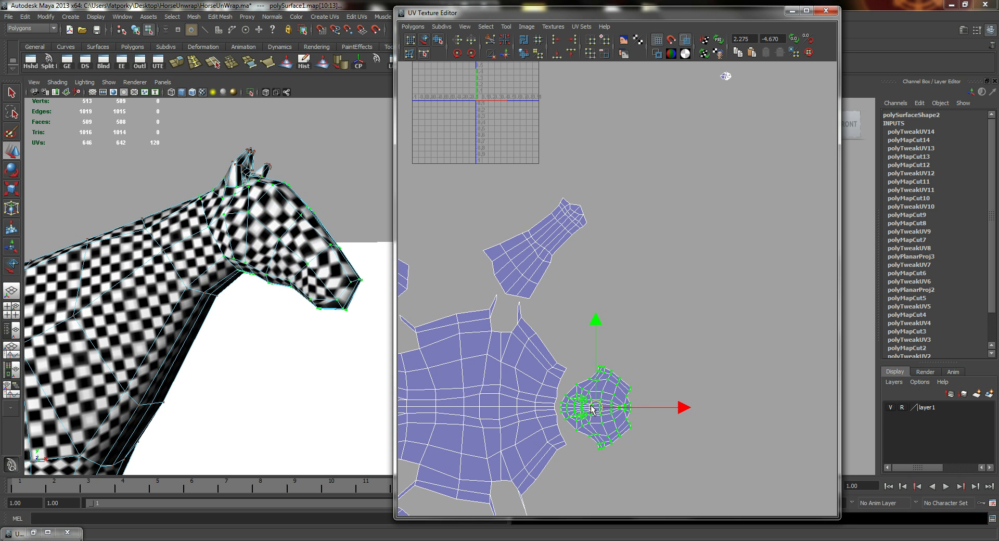
pyautogui.click(674, 342)
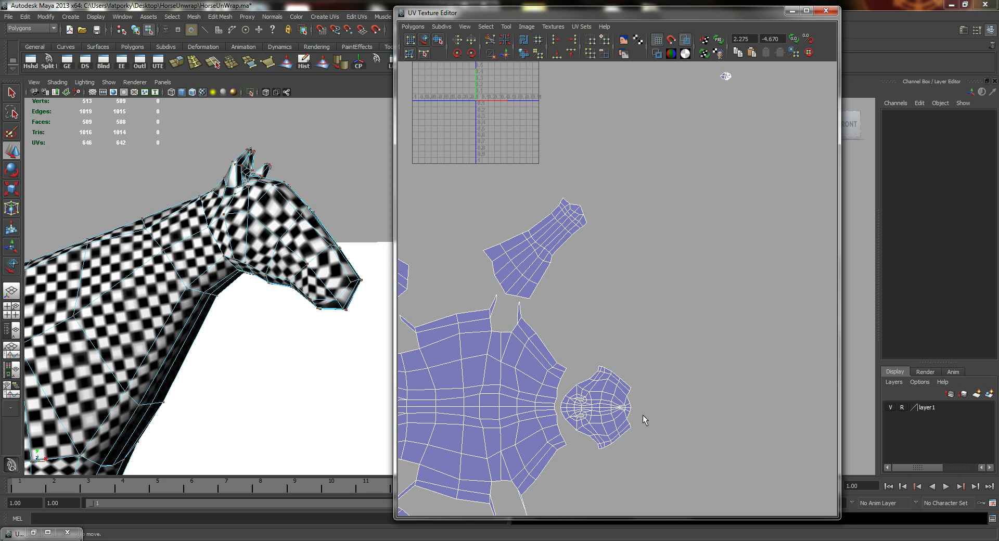
# Examine the checker pattern under the jaw, around the muzzle and across the horse's head and neck.
pyautogui.keyDown('alt'); pyautogui.moveTo(266, 235); pyautogui.dragTo(278, 196); pyautogui.keyUp('alt')
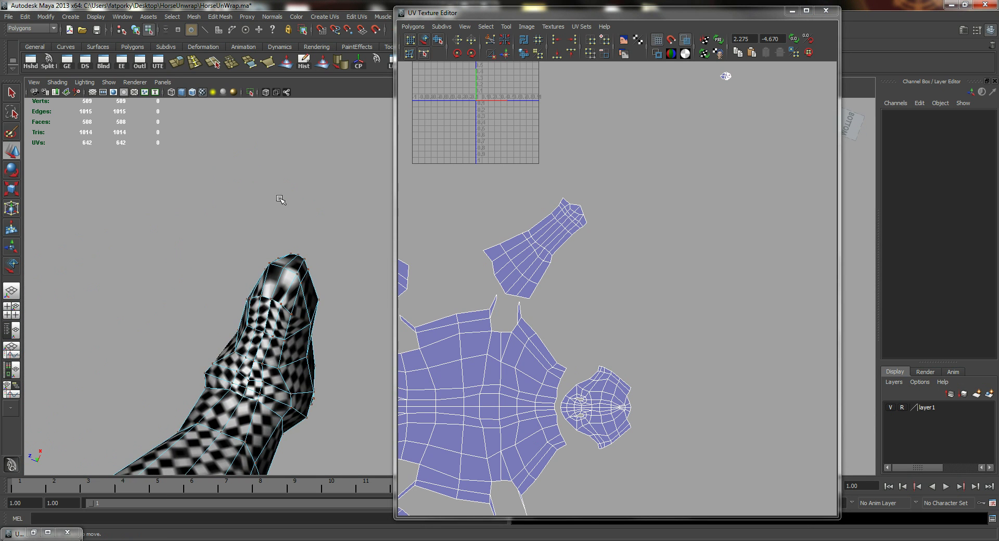
pyautogui.keyDown('alt'); pyautogui.moveTo(281, 299); pyautogui.dragTo(304, 307); pyautogui.keyUp('alt')
pyautogui.keyDown('alt'); pyautogui.moveTo(300, 260); pyautogui.dragTo(319, 227); pyautogui.keyUp('alt')
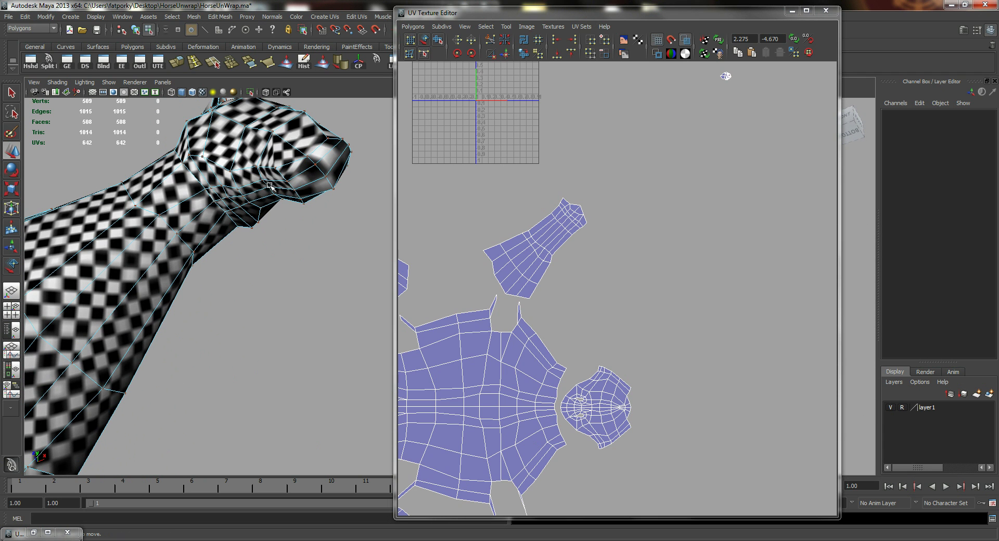
pyautogui.keyDown('alt'); pyautogui.moveTo(303, 195); pyautogui.dragTo(314, 274); pyautogui.keyUp('alt')
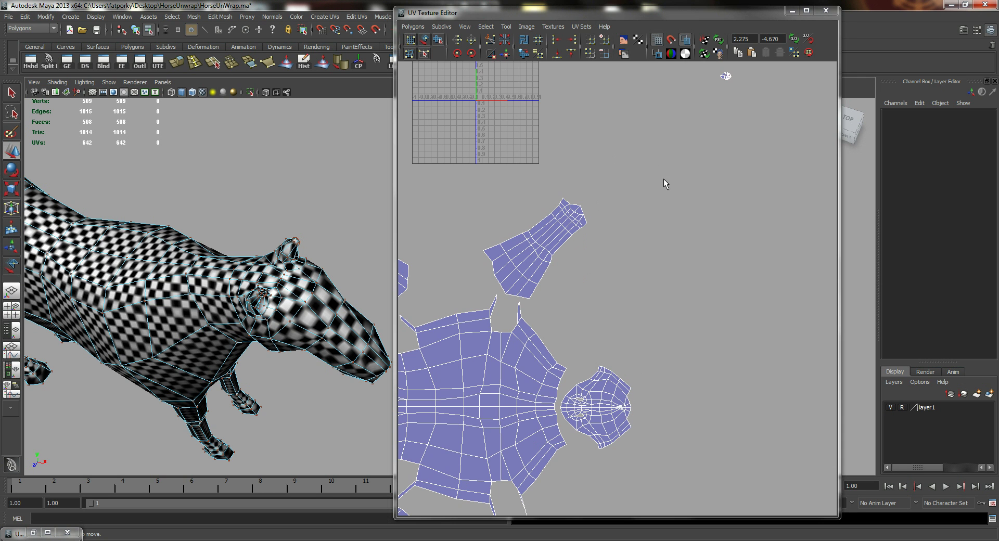
pyautogui.keyDown('alt'); pyautogui.moveTo(663, 184); pyautogui.dragTo(571, 301, button='middle'); pyautogui.keyUp('alt')
pyautogui.keyDown('alt'); pyautogui.moveTo(225, 259); pyautogui.dragTo(225, 229); pyautogui.keyUp('alt')
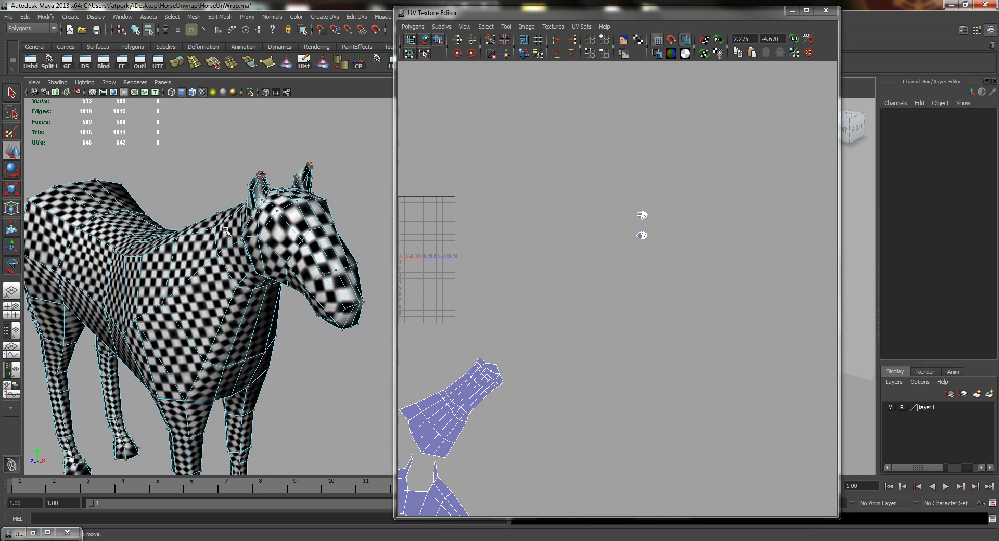
# Return the horse to plain shaded display and examine its ears from the front and the side.
pyautogui.press('5')
pyautogui.keyDown('alt'); pyautogui.moveTo(520, 359); pyautogui.dragTo(595, 207, button='middle'); pyautogui.keyUp('alt')
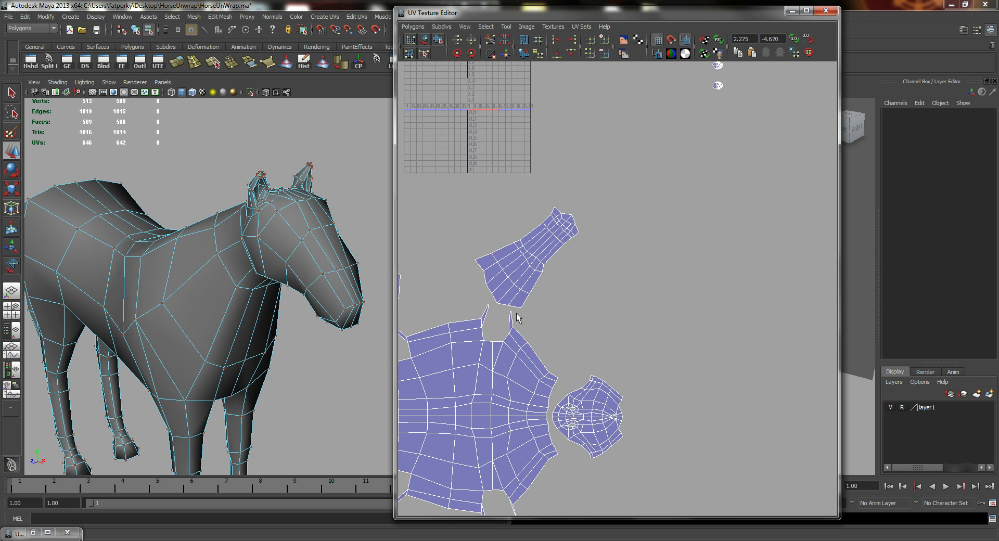
pyautogui.keyDown('alt'); pyautogui.moveTo(516, 318); pyautogui.dragTo(588, 411, button='middle'); pyautogui.keyUp('alt')
pyautogui.keyDown('alt'); pyautogui.moveTo(637, 286); pyautogui.dragTo(612, 336, button='middle'); pyautogui.keyUp('alt')
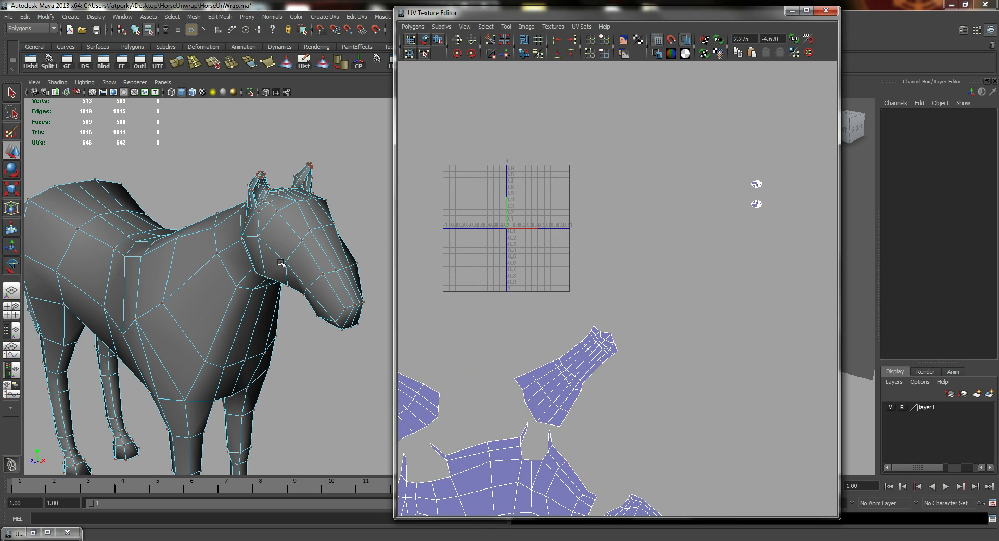
pyautogui.keyDown('alt'); pyautogui.moveTo(281, 263); pyautogui.dragTo(323, 271); pyautogui.keyUp('alt')
pyautogui.keyDown('alt'); pyautogui.moveTo(323, 270); pyautogui.dragTo(364, 313, button='right'); pyautogui.keyUp('alt')
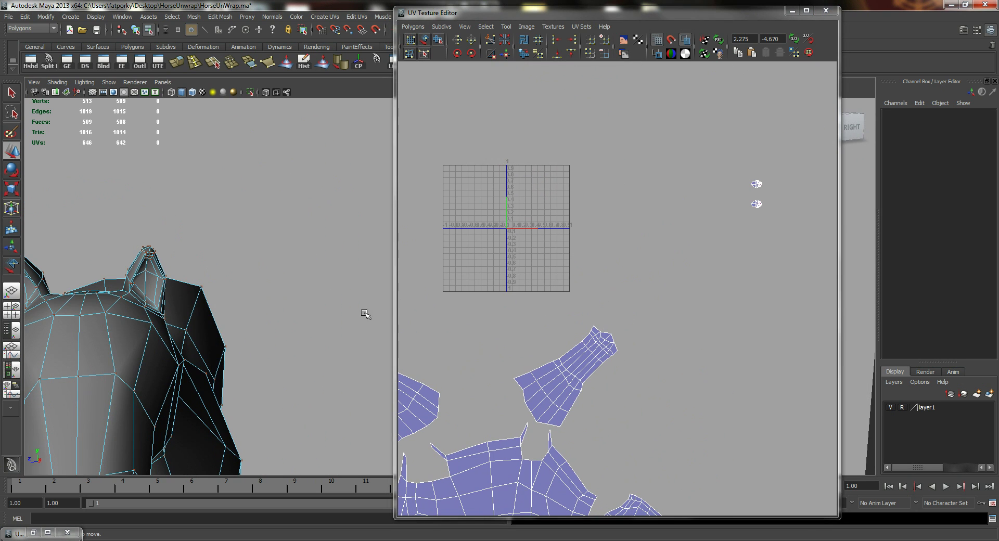
pyautogui.keyDown('alt'); pyautogui.moveTo(312, 208); pyautogui.dragTo(251, 219); pyautogui.keyUp('alt')
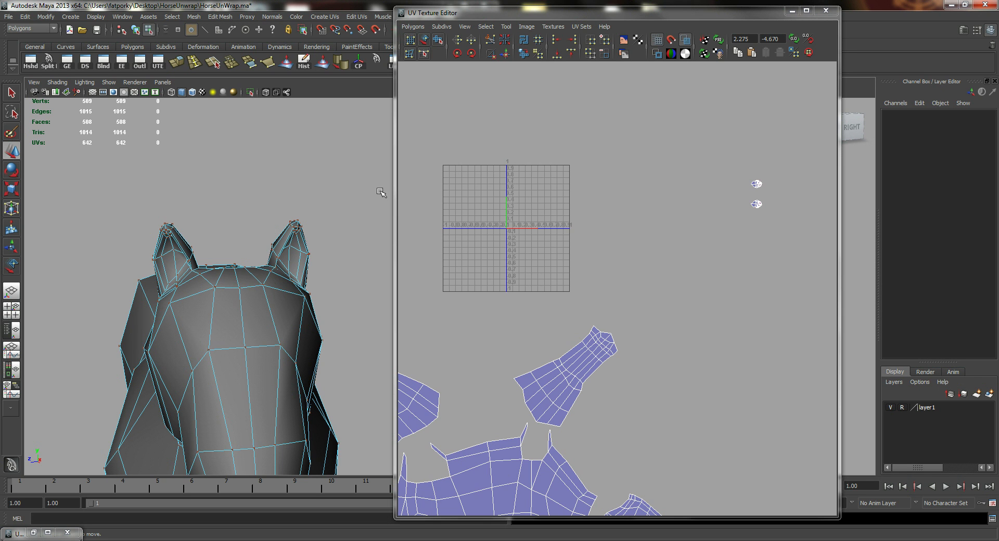
pyautogui.keyDown('alt'); pyautogui.moveTo(136, 221); pyautogui.dragTo(214, 217); pyautogui.keyUp('alt')
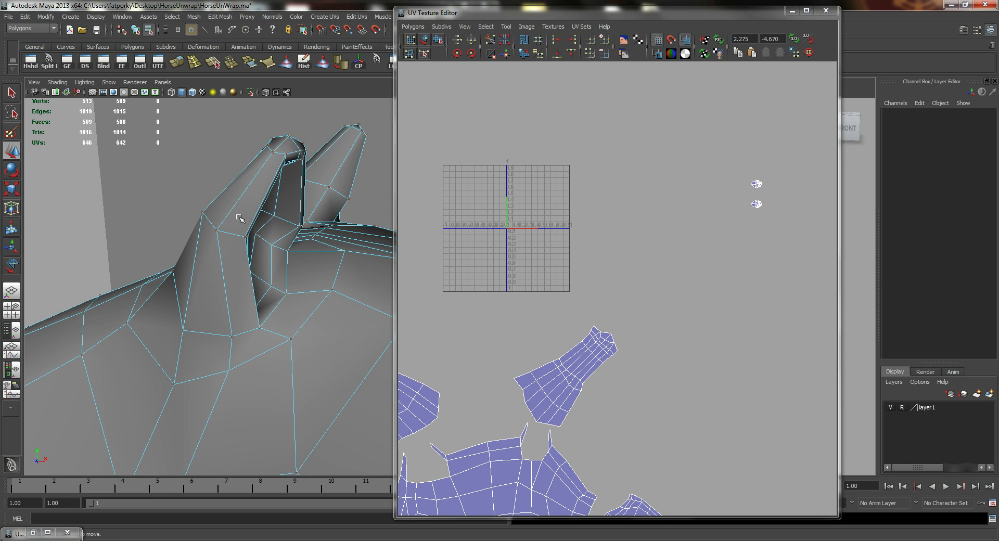
# Select the edges around the rim and base of the inner opening on both ears.
pyautogui.keyDown('alt'); pyautogui.moveTo(241, 219); pyautogui.dragTo(223, 210); pyautogui.keyUp('alt')
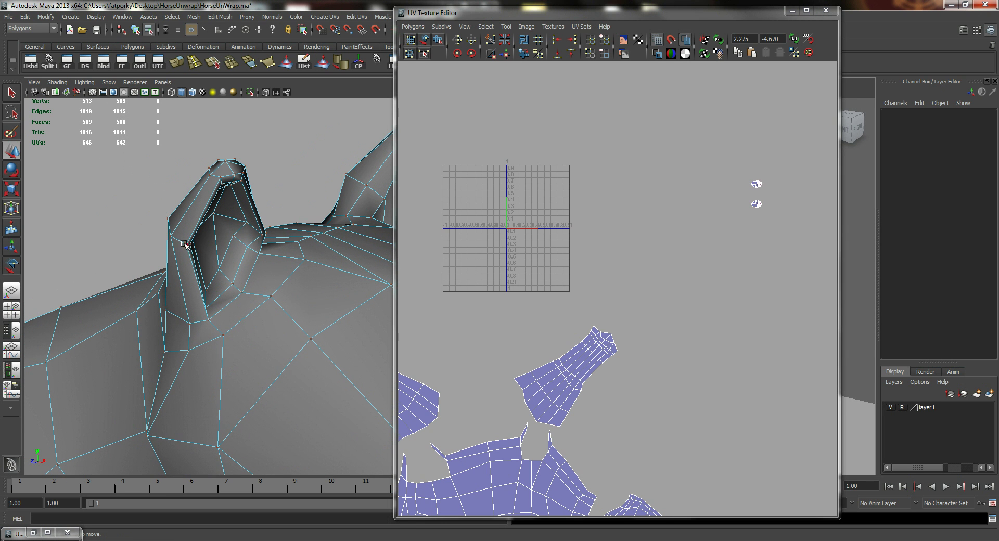
pyautogui.rightClick(187, 267)
pyautogui.click(188, 241)
pyautogui.doubleClick(196, 286)
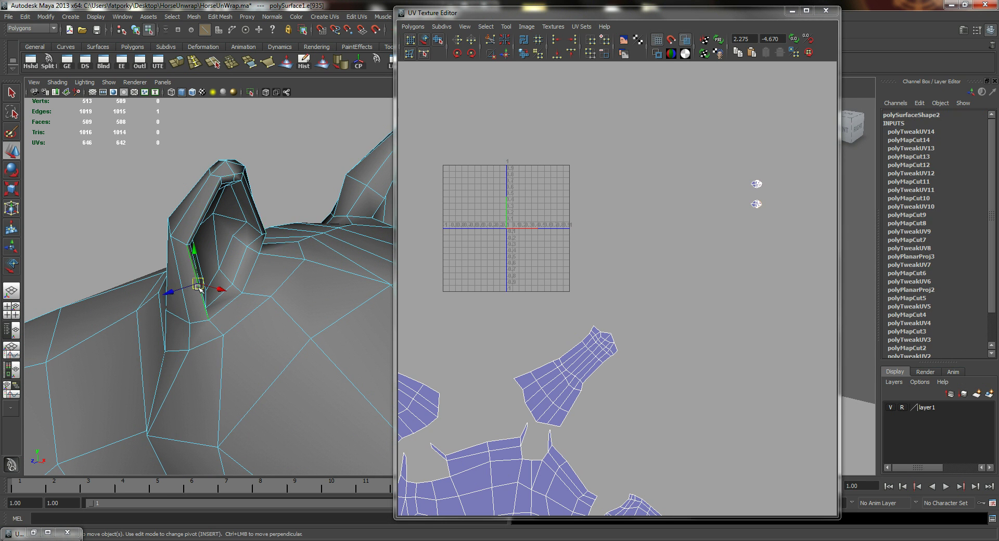
pyautogui.keyDown('alt'); pyautogui.moveTo(196, 287); pyautogui.dragTo(123, 259); pyautogui.keyUp('alt')
pyautogui.press('q')
pyautogui.keyDown('shift'); pyautogui.doubleClick(210, 294); pyautogui.keyUp('shift')
pyautogui.keyDown('alt'); pyautogui.moveTo(123, 258); pyautogui.dragTo(167, 267, button='right'); pyautogui.keyUp('alt')
pyautogui.keyDown('alt'); pyautogui.moveTo(167, 267); pyautogui.dragTo(154, 258); pyautogui.keyUp('alt')
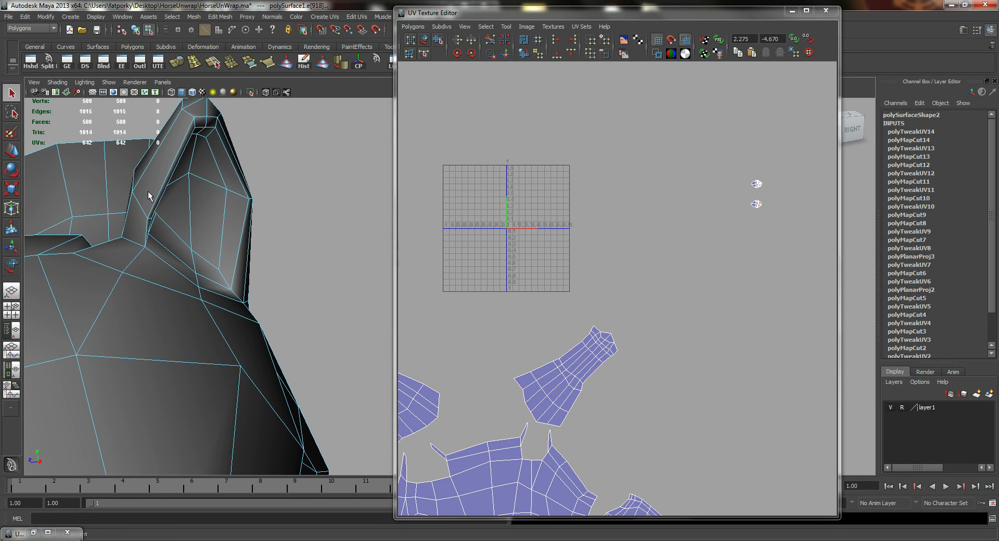
pyautogui.keyDown('shift'); pyautogui.doubleClick(156, 203); pyautogui.keyUp('shift')
pyautogui.moveTo(152, 189)
pyautogui.keyDown('alt'); pyautogui.mouseDown()
pyautogui.moveTo(94, 205)
pyautogui.moveTo(139, 223)
pyautogui.moveTo(156, 174)
pyautogui.mouseUp(); pyautogui.keyUp('alt')
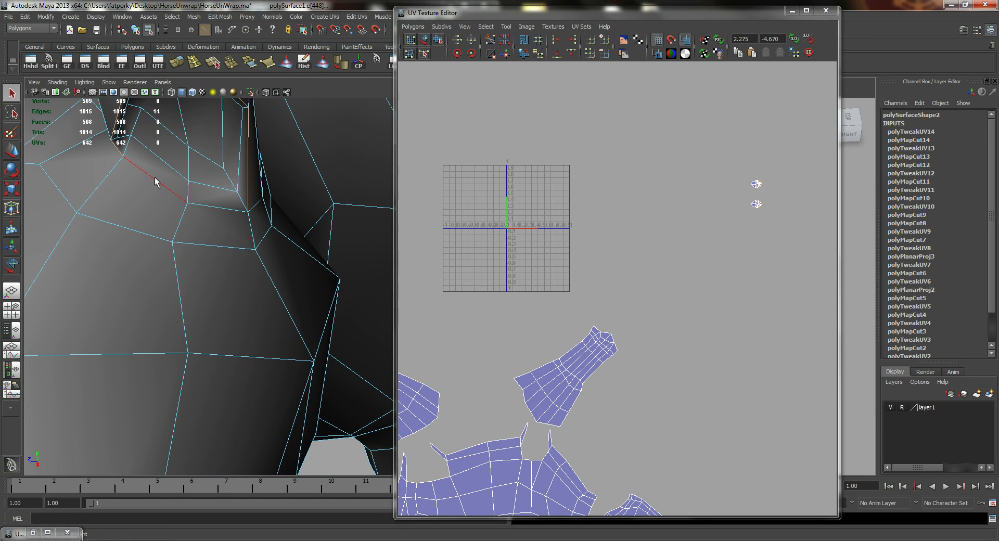
pyautogui.keyDown('shift'); pyautogui.doubleClick(155, 182); pyautogui.keyUp('shift')
pyautogui.keyDown('alt'); pyautogui.moveTo(225, 218); pyautogui.dragTo(164, 240); pyautogui.keyUp('alt')
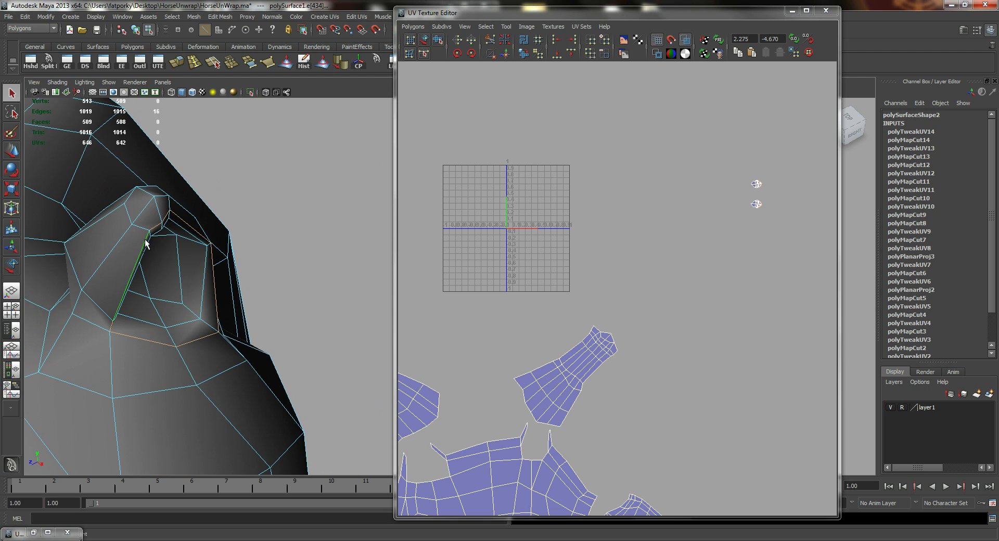
pyautogui.keyDown('alt'); pyautogui.moveTo(150, 229); pyautogui.dragTo(183, 267); pyautogui.keyUp('alt')
pyautogui.keyDown('alt'); pyautogui.moveTo(183, 268); pyautogui.dragTo(272, 223, button='middle'); pyautogui.keyUp('alt')
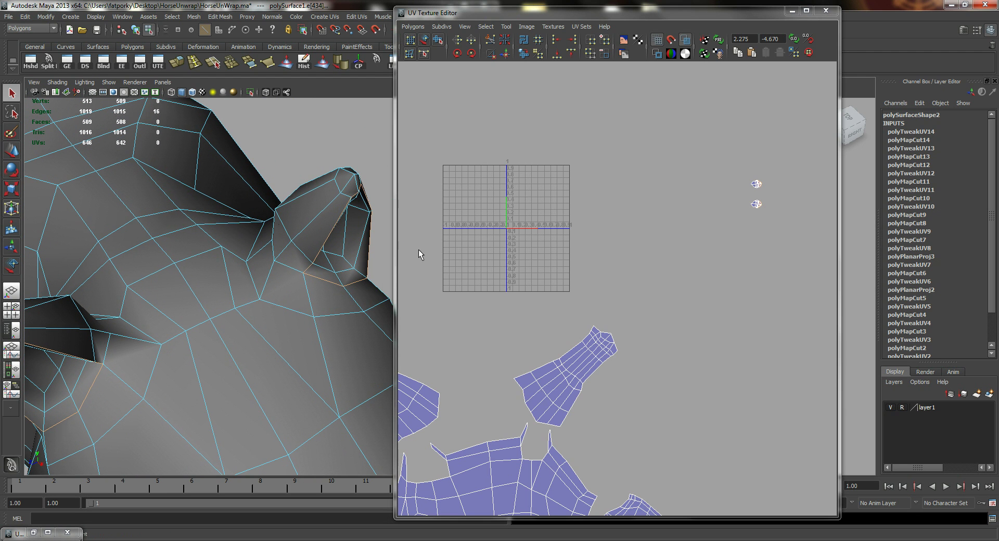
# Select all faces of the lower of the two small ear shells and create their UVs based on the camera view.
pyautogui.keyDown('alt'); pyautogui.moveTo(609, 236); pyautogui.dragTo(479, 297, button='middle'); pyautogui.keyUp('alt')
pyautogui.keyDown('alt'); pyautogui.moveTo(617, 272); pyautogui.dragTo(708, 298, button='right'); pyautogui.keyUp('alt')
pyautogui.moveTo(527, 241)
pyautogui.keyDown('alt'); pyautogui.mouseDown(button='right')
pyautogui.moveTo(642, 245)
pyautogui.moveTo(522, 239)
pyautogui.mouseUp(button='right'); pyautogui.keyUp('alt')
pyautogui.keyDown('alt'); pyautogui.moveTo(189, 255); pyautogui.dragTo(82, 223, button='right'); pyautogui.keyUp('alt')
pyautogui.keyDown('alt'); pyautogui.moveTo(82, 223); pyautogui.dragTo(202, 249); pyautogui.keyUp('alt')
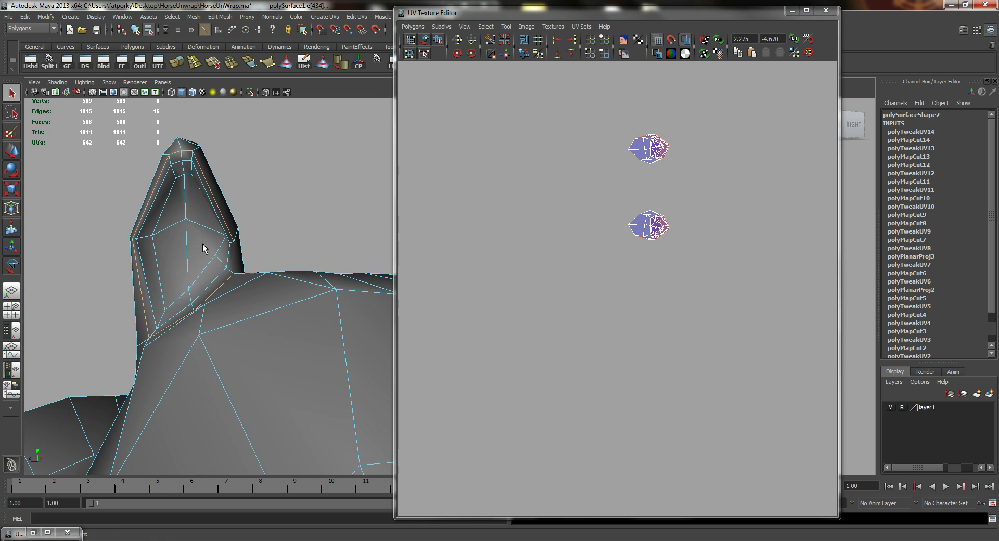
pyautogui.moveTo(188, 202); pyautogui.dragTo(219, 196, button='right')
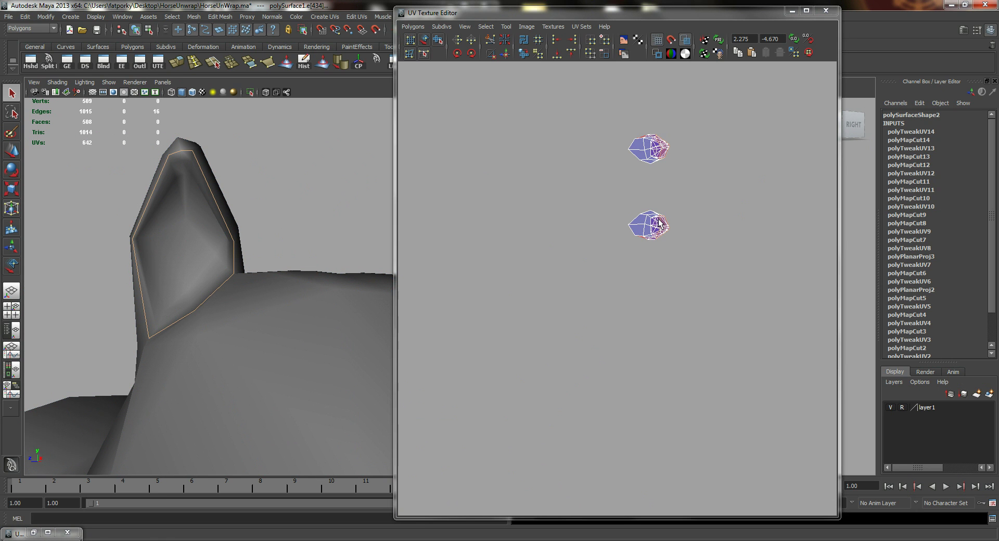
pyautogui.moveTo(658, 219); pyautogui.dragTo(658, 245, button='right')
pyautogui.moveTo(692, 187); pyautogui.dragTo(596, 258)
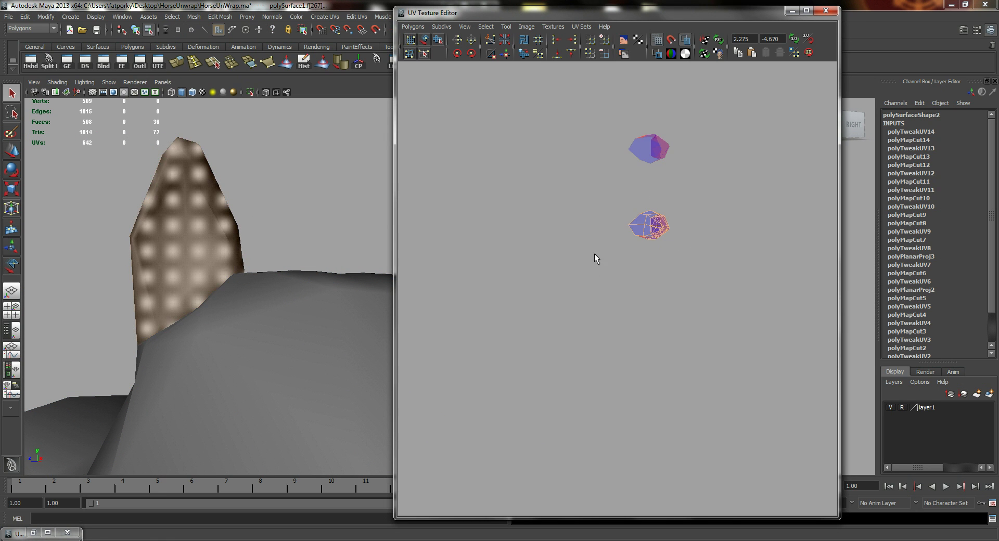
pyautogui.keyDown('alt'); pyautogui.moveTo(212, 198); pyautogui.dragTo(234, 207); pyautogui.keyUp('alt')
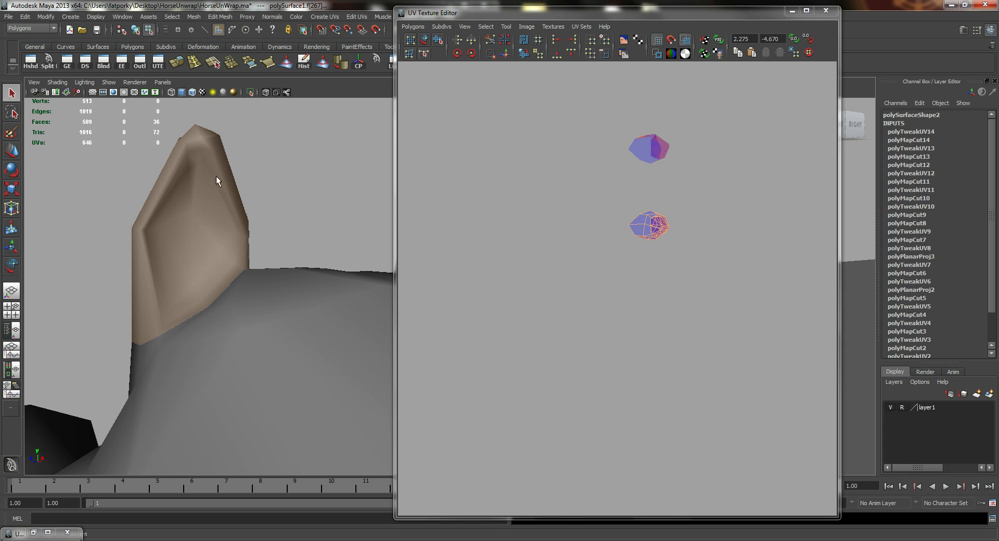
pyautogui.click(316, 17)
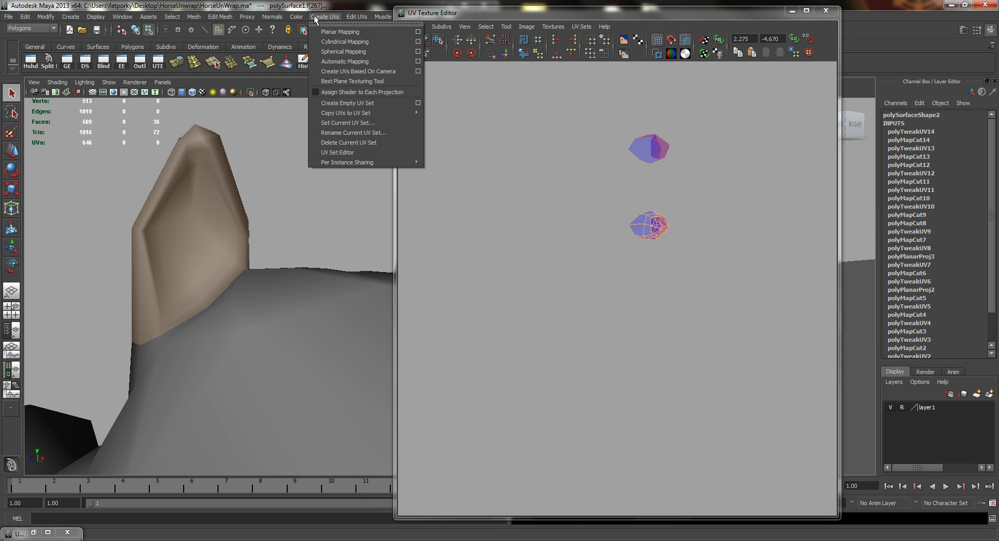
pyautogui.click(354, 73)
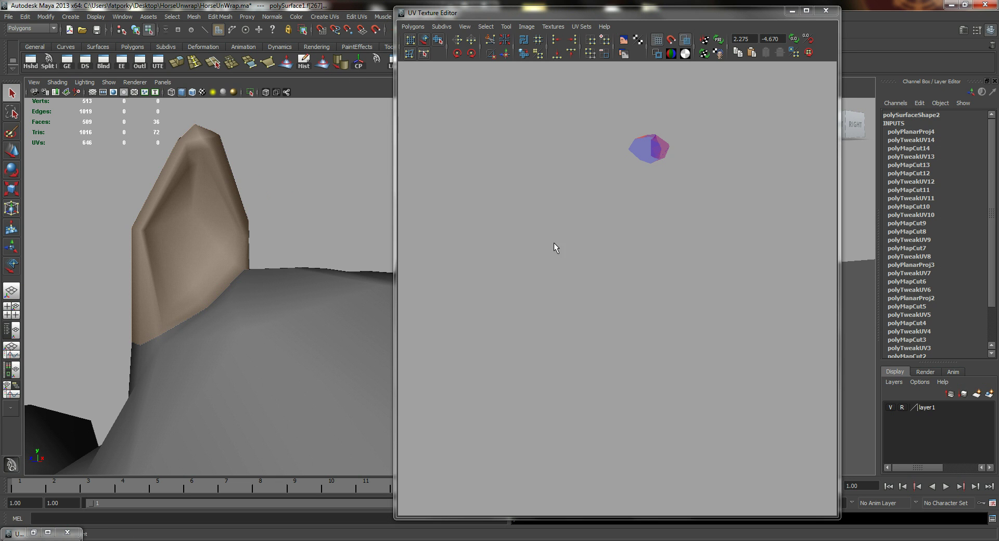
# Select all UVs of the newly projected ear shell and move it horizontally out of the 0–1 texture square.
pyautogui.keyDown('alt'); pyautogui.moveTo(554, 242); pyautogui.dragTo(462, 207, button='right'); pyautogui.keyUp('alt')
pyautogui.keyDown('alt'); pyautogui.moveTo(462, 207); pyautogui.dragTo(629, 205, button='middle'); pyautogui.keyUp('alt')
pyautogui.moveTo(503, 260); pyautogui.dragTo(541, 261, button='right')
pyautogui.moveTo(466, 335); pyautogui.dragTo(467, 336)
pyautogui.press('w')
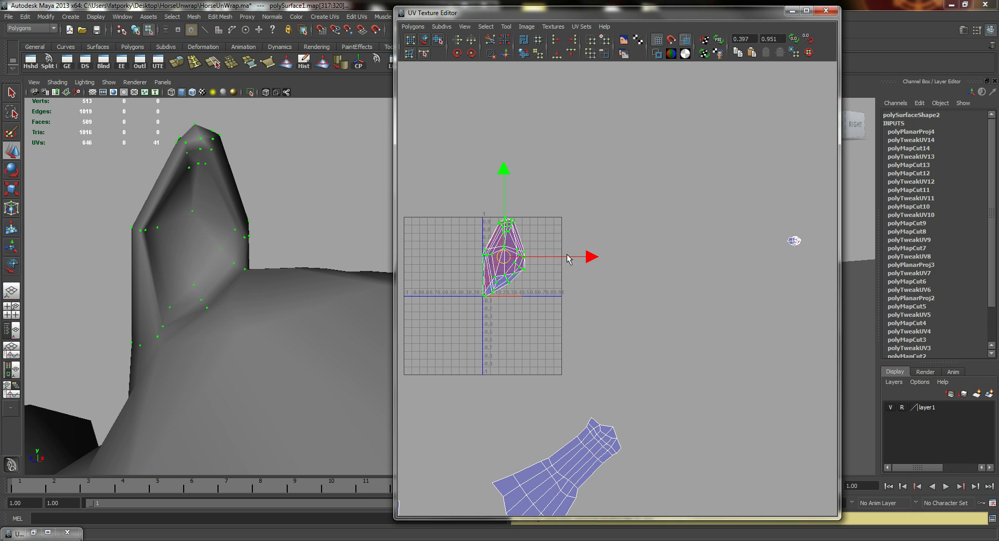
pyautogui.moveTo(611, 259); pyautogui.dragTo(711, 271)
# Select the other ear's faces, view that ear from its open side, and create UVs based on the camera.
pyautogui.moveTo(781, 228); pyautogui.dragTo(795, 258, button='right')
pyautogui.keyDown('alt'); pyautogui.moveTo(303, 176); pyautogui.dragTo(205, 192); pyautogui.keyUp('alt')
pyautogui.scroll(4, 279, 178)
pyautogui.keyDown('alt'); pyautogui.moveTo(263, 205); pyautogui.dragTo(113, 186, button='middle'); pyautogui.keyUp('alt')
pyautogui.keyDown('alt'); pyautogui.moveTo(113, 186); pyautogui.dragTo(170, 192); pyautogui.keyUp('alt')
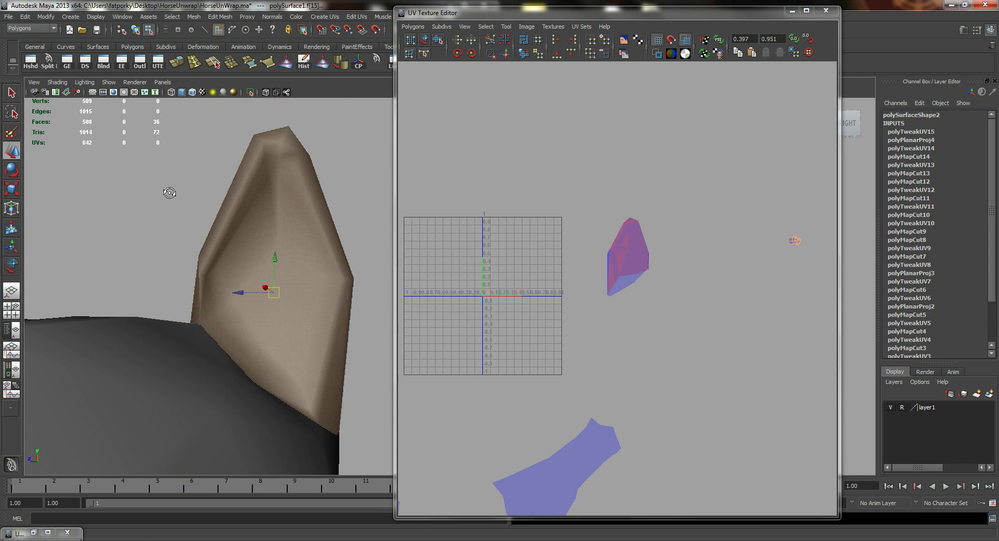
pyautogui.click(336, 17)
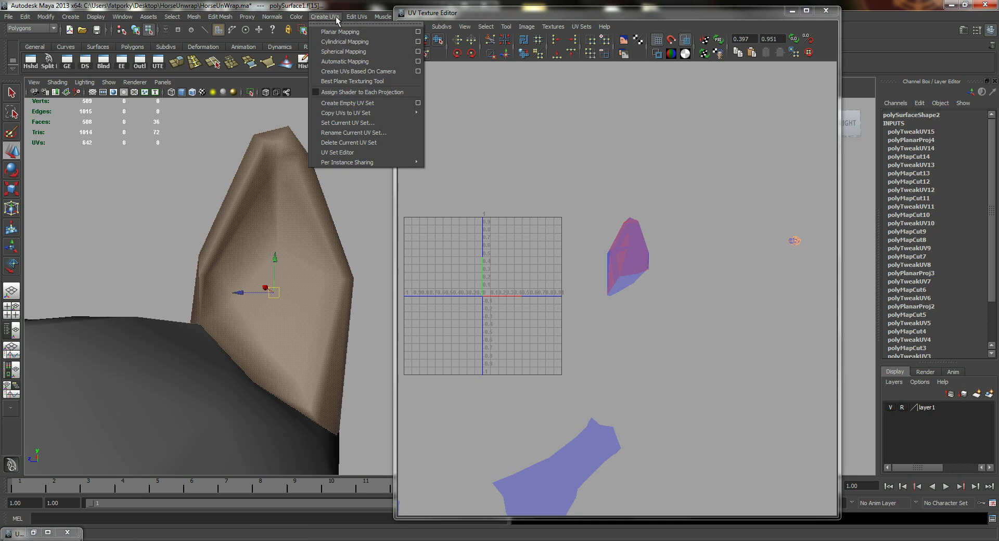
pyautogui.click(362, 72)
# Select the second ear's projected UVs and move the shell out of the 0–1 square, beyond the first ear shell.
pyautogui.moveTo(477, 244); pyautogui.dragTo(512, 239, button='right')
pyautogui.moveTo(562, 188); pyautogui.dragTo(451, 333)
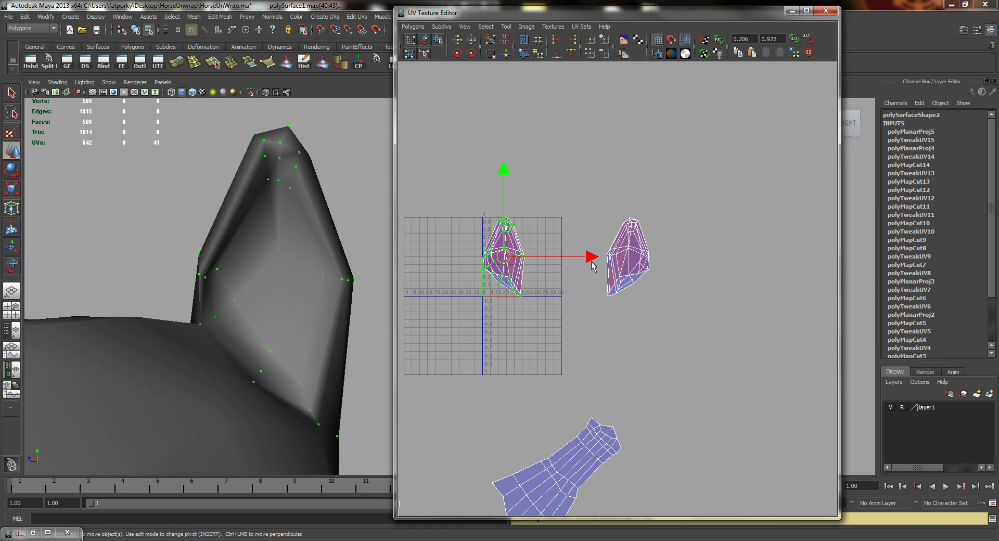
pyautogui.moveTo(592, 257); pyautogui.dragTo(683, 250)
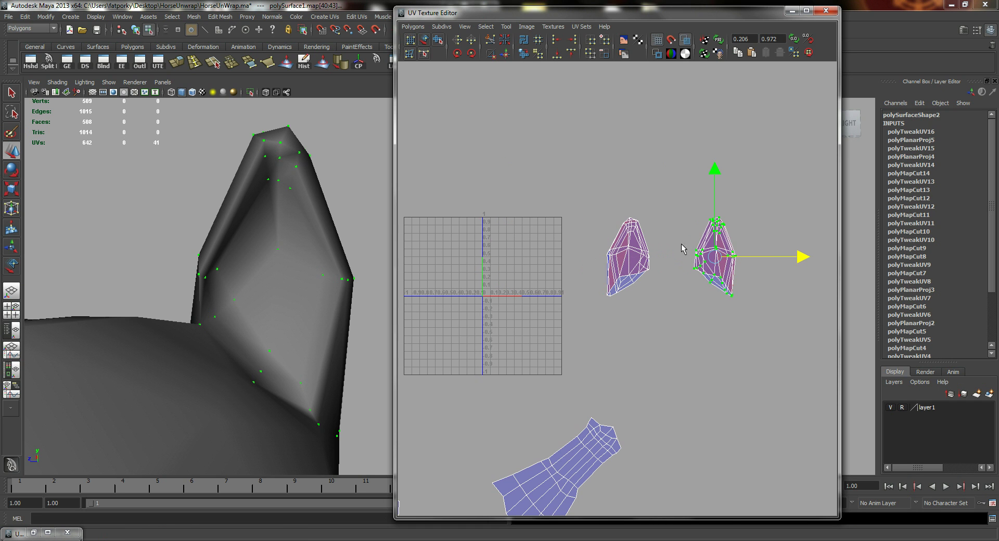
# Select edges along the rim and base of the inner ear opening on both ears.
pyautogui.click(265, 207)
pyautogui.moveTo(299, 216); pyautogui.dragTo(264, 172, button='right')
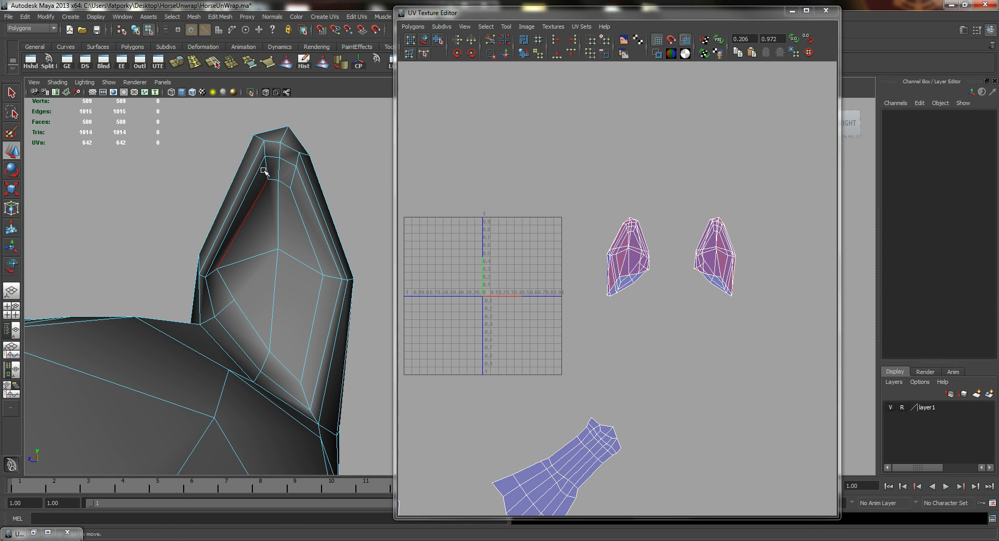
pyautogui.doubleClick(254, 157)
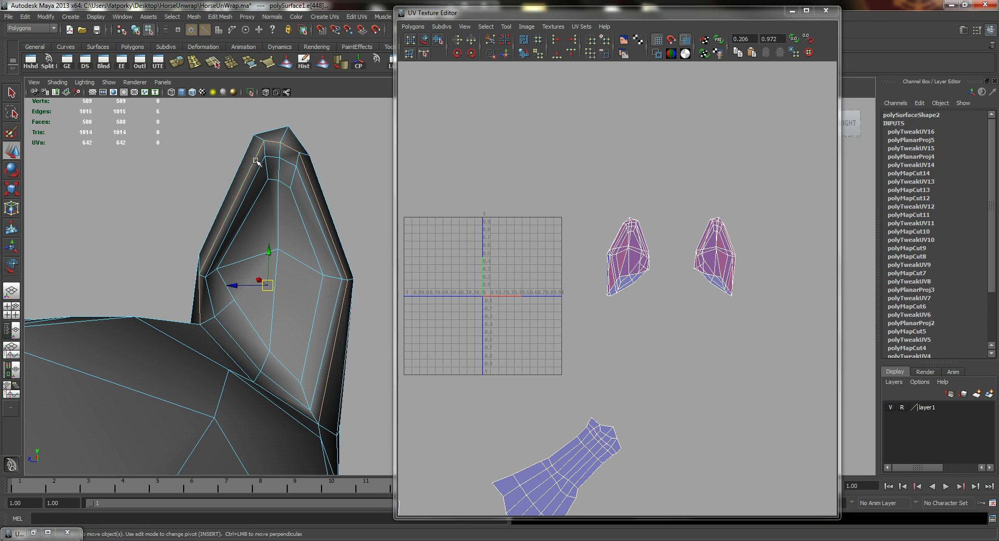
pyautogui.press('q')
pyautogui.keyDown('alt'); pyautogui.moveTo(210, 327); pyautogui.dragTo(219, 383); pyautogui.keyUp('alt')
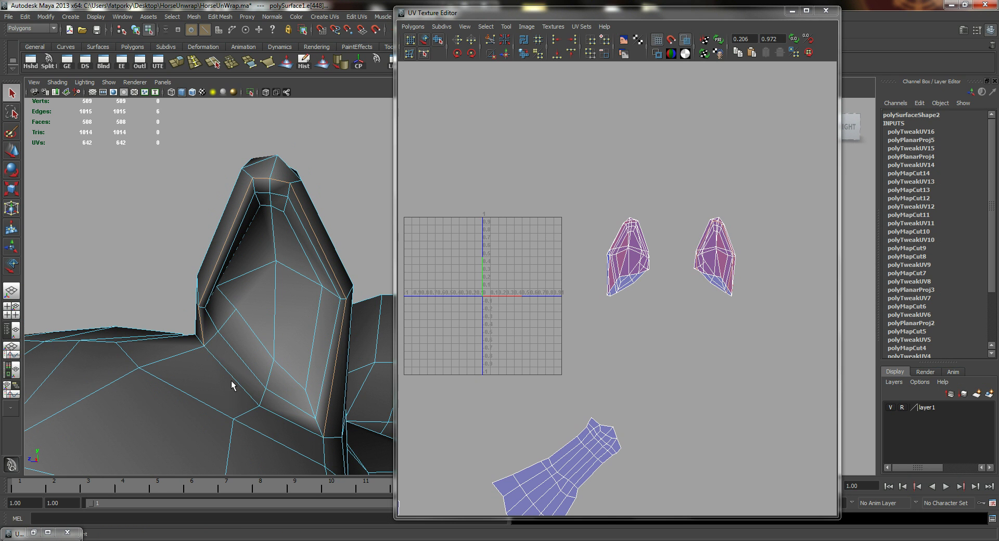
pyautogui.keyDown('shift'); pyautogui.doubleClick(233, 384); pyautogui.keyUp('shift')
pyautogui.doubleClick(283, 418)
pyautogui.keyDown('alt'); pyautogui.moveTo(301, 389); pyautogui.dragTo(281, 348); pyautogui.keyUp('alt')
pyautogui.keyDown('alt'); pyautogui.moveTo(281, 348); pyautogui.dragTo(228, 333, button='middle'); pyautogui.keyUp('alt')
pyautogui.click(320, 216)
pyautogui.keyDown('alt'); pyautogui.moveTo(320, 220); pyautogui.dragTo(272, 363); pyautogui.keyUp('alt')
pyautogui.click(255, 385)
pyautogui.keyDown('shift'); pyautogui.doubleClick(318, 358); pyautogui.keyUp('shift')
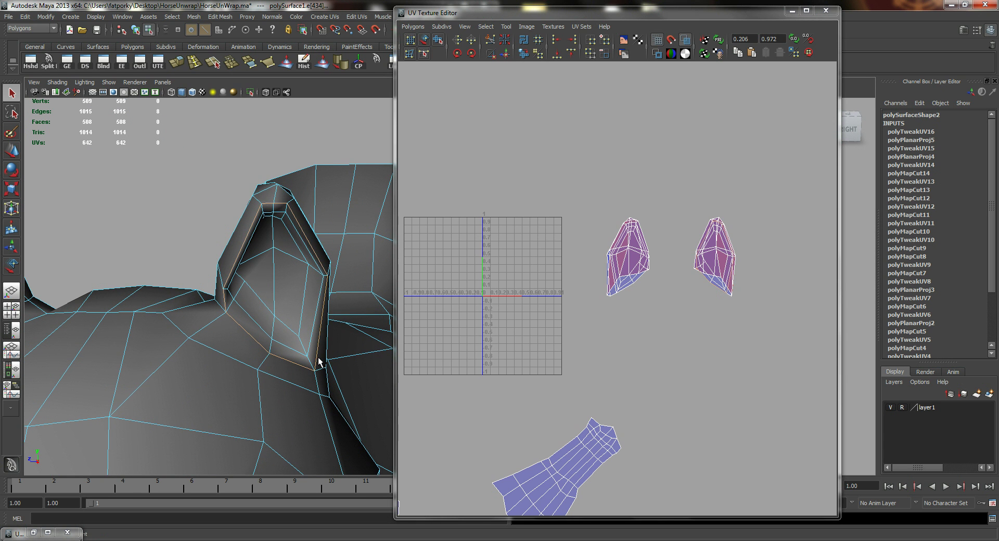
# Complete the edge loop around both inner ear openings with the missing rim edges and cut the UVs along it.
pyautogui.keyDown('alt'); pyautogui.moveTo(78, 285); pyautogui.dragTo(151, 310, button='middle'); pyautogui.keyUp('alt')
pyautogui.keyDown('alt'); pyautogui.moveTo(250, 295); pyautogui.dragTo(176, 300, button='right'); pyautogui.keyUp('alt')
pyautogui.keyDown('alt'); pyautogui.moveTo(178, 300); pyautogui.dragTo(212, 317); pyautogui.keyUp('alt')
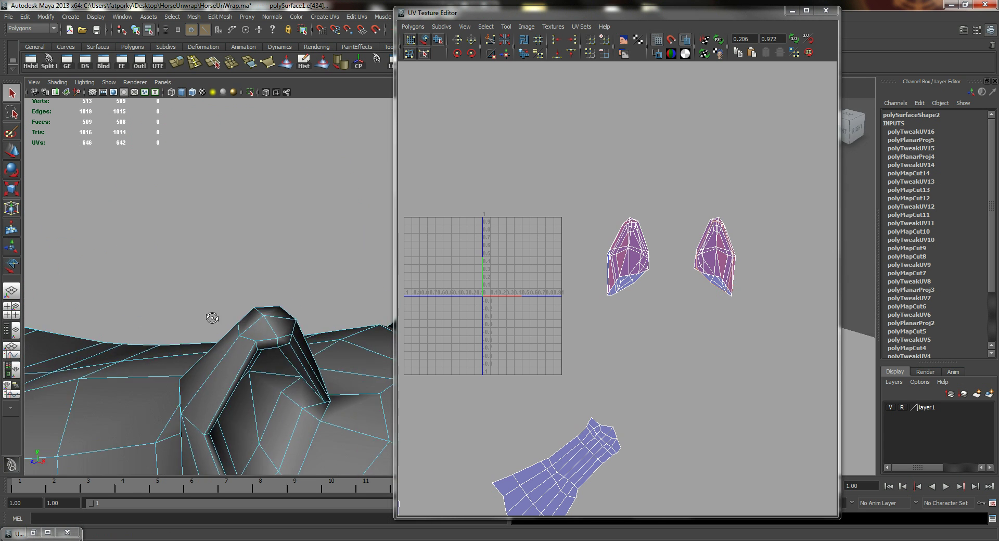
pyautogui.keyDown('alt'); pyautogui.moveTo(212, 319); pyautogui.dragTo(255, 338, button='right'); pyautogui.keyUp('alt')
pyautogui.keyDown('alt'); pyautogui.moveTo(234, 401); pyautogui.dragTo(267, 258, button='middle'); pyautogui.keyUp('alt')
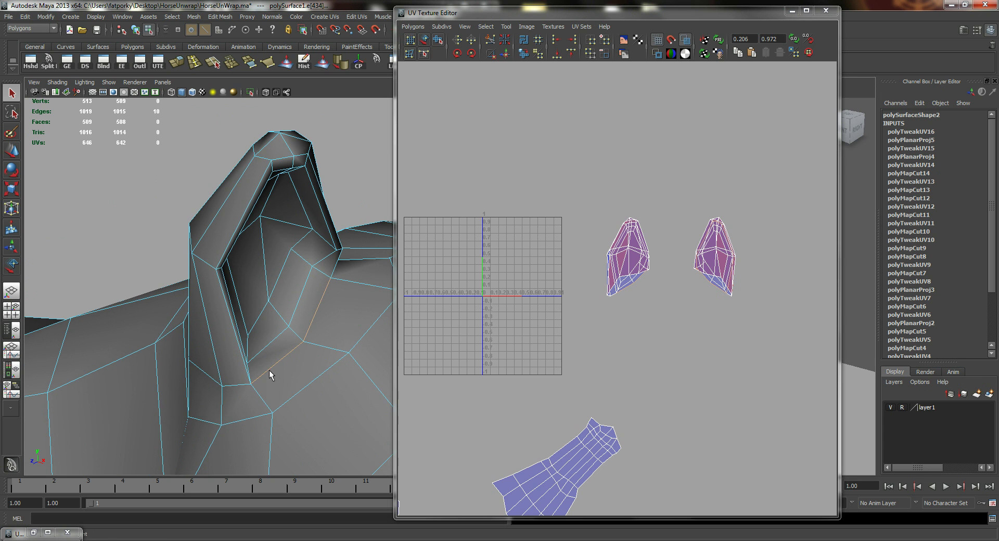
pyautogui.keyDown('alt'); pyautogui.moveTo(238, 366); pyautogui.dragTo(183, 318); pyautogui.keyUp('alt')
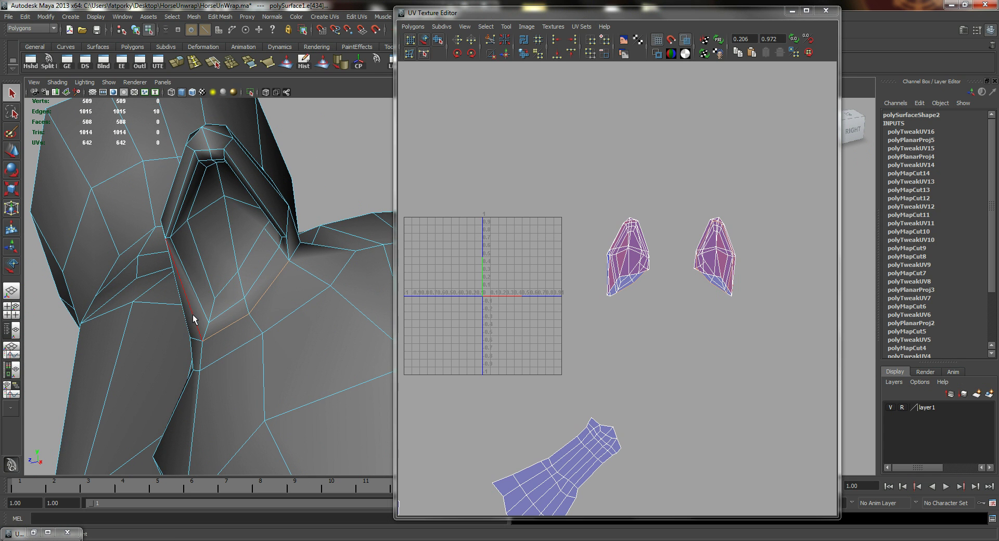
pyautogui.keyDown('shift'); pyautogui.doubleClick(194, 315); pyautogui.keyUp('shift')
pyautogui.keyDown('alt'); pyautogui.moveTo(290, 288); pyautogui.dragTo(271, 255, button='right'); pyautogui.keyUp('alt')
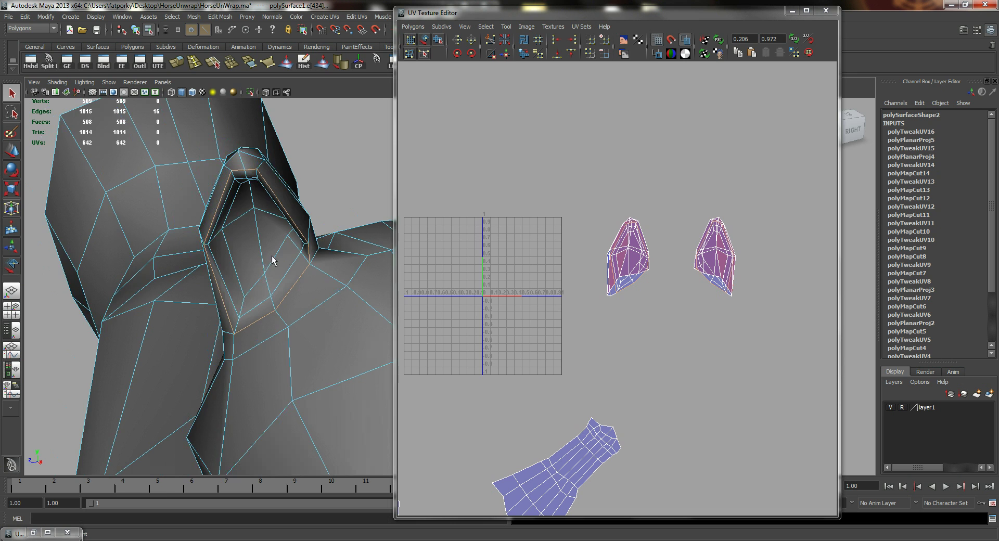
pyautogui.keyDown('alt'); pyautogui.moveTo(222, 284); pyautogui.dragTo(188, 264); pyautogui.keyUp('alt')
pyautogui.keyDown('alt'); pyautogui.moveTo(283, 239); pyautogui.dragTo(170, 264, button='middle'); pyautogui.keyUp('alt')
pyautogui.keyDown('alt'); pyautogui.moveTo(216, 259); pyautogui.dragTo(329, 268); pyautogui.keyUp('alt')
pyautogui.keyDown('alt'); pyautogui.moveTo(281, 260); pyautogui.dragTo(256, 275, button='middle'); pyautogui.keyUp('alt')
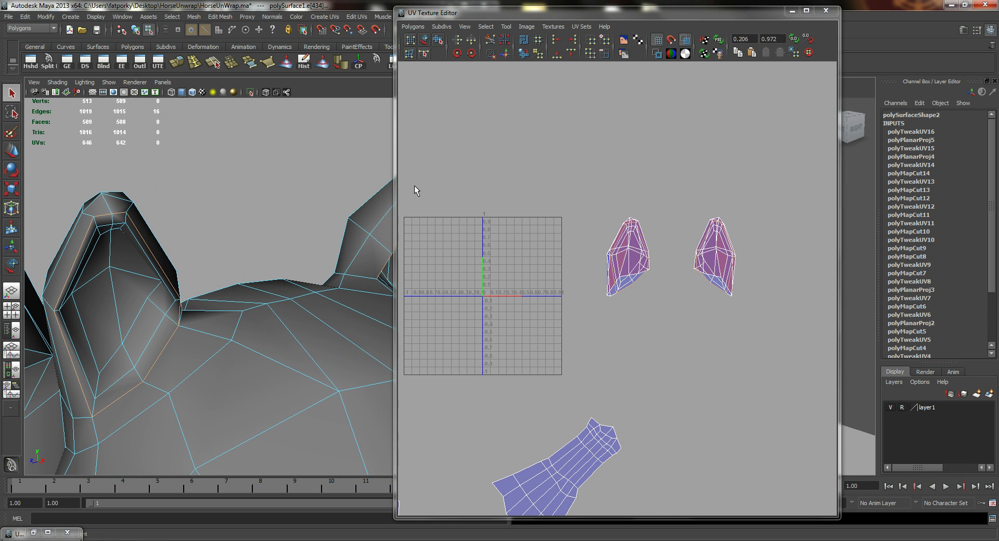
pyautogui.click(489, 40)
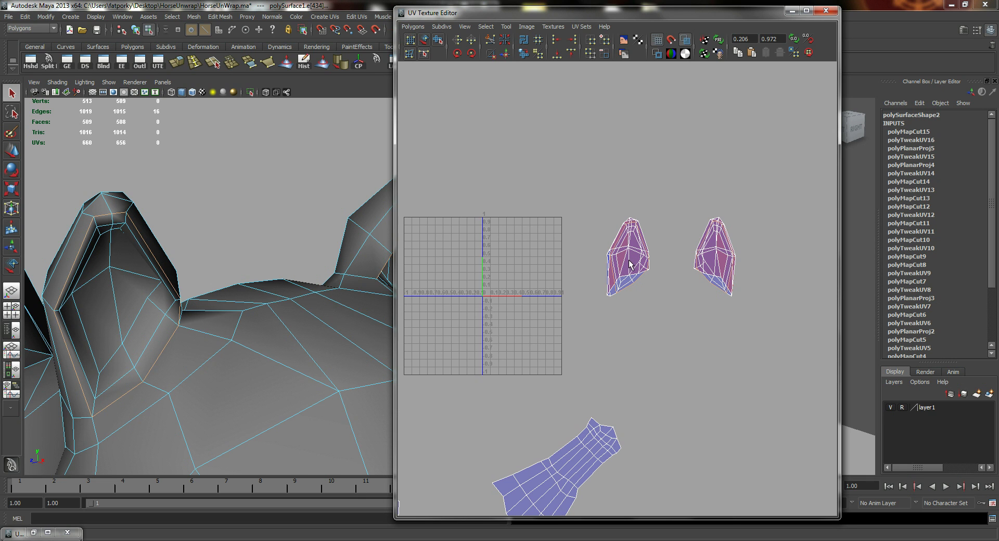
# Separate the inner and outer shells of each ear with the Move UV Shell tool, placing all four shells side by side.
pyautogui.click(424, 40)
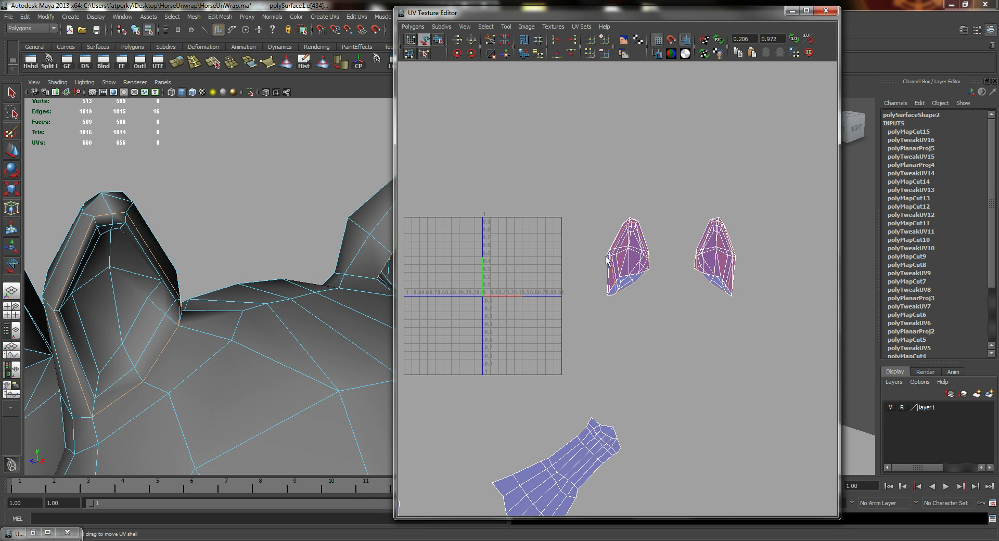
pyautogui.moveTo(617, 254); pyautogui.dragTo(650, 255, button='right')
pyautogui.click(627, 252)
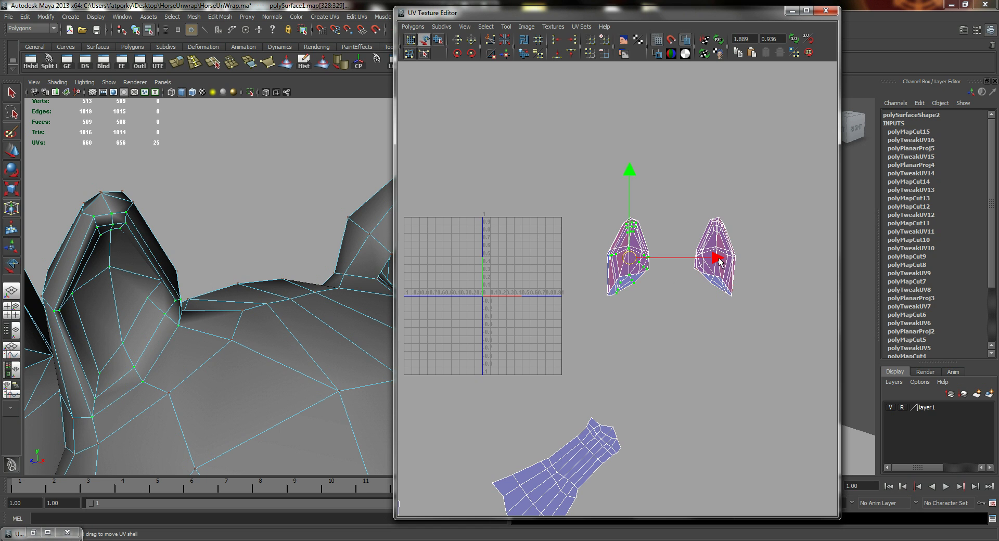
pyautogui.moveTo(718, 260); pyautogui.dragTo(659, 255)
pyautogui.keyDown('alt'); pyautogui.moveTo(697, 299); pyautogui.dragTo(606, 324, button='middle'); pyautogui.keyUp('alt')
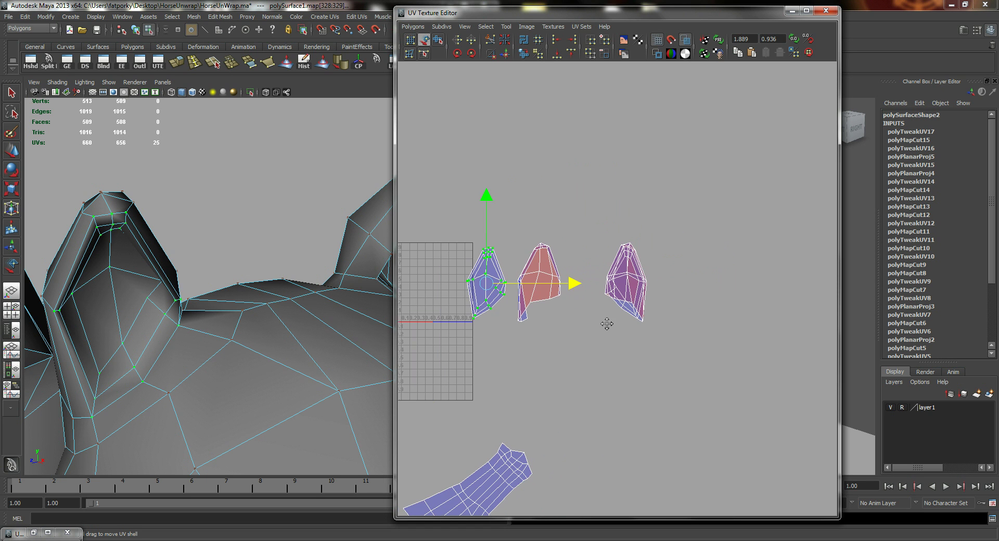
pyautogui.click(627, 274)
pyautogui.moveTo(709, 283); pyautogui.dragTo(773, 282)
pyautogui.click(720, 312)
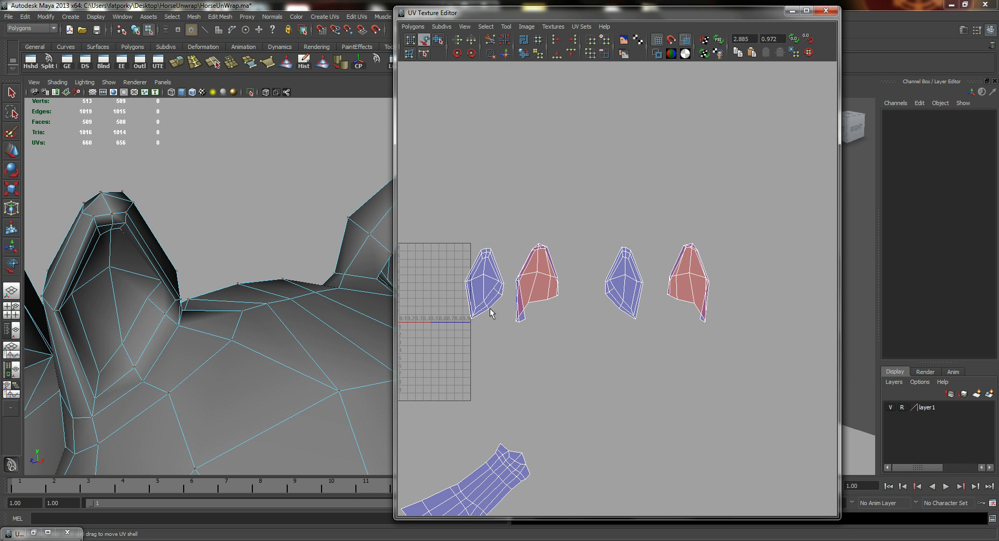
# Move the first inner ear UV shell horizontally into the 0–1 square.
pyautogui.click(484, 283)
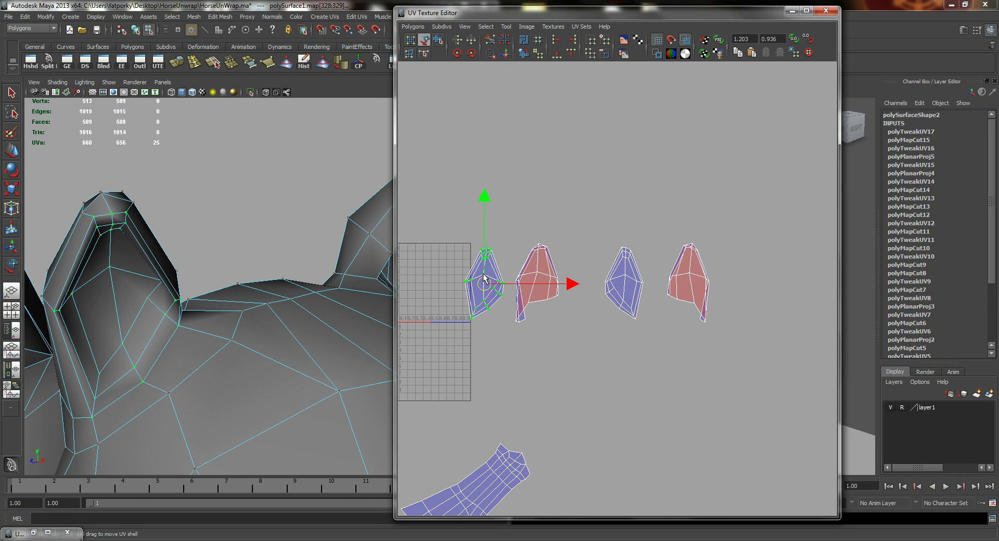
pyautogui.moveTo(570, 283); pyautogui.dragTo(526, 284)
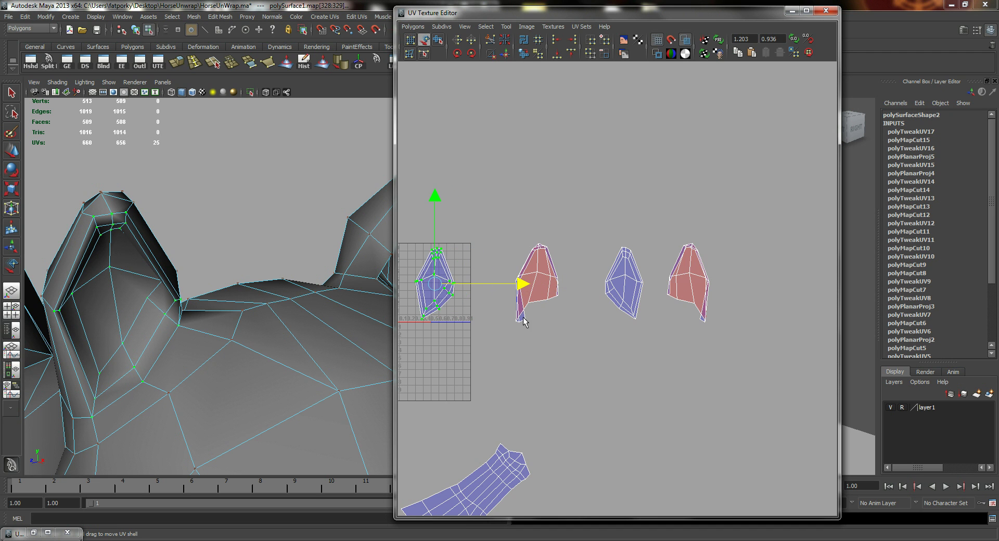
pyautogui.scroll(3, 572, 297)
pyautogui.keyDown('alt'); pyautogui.moveTo(513, 301); pyautogui.dragTo(592, 305, button='middle'); pyautogui.keyUp('alt')
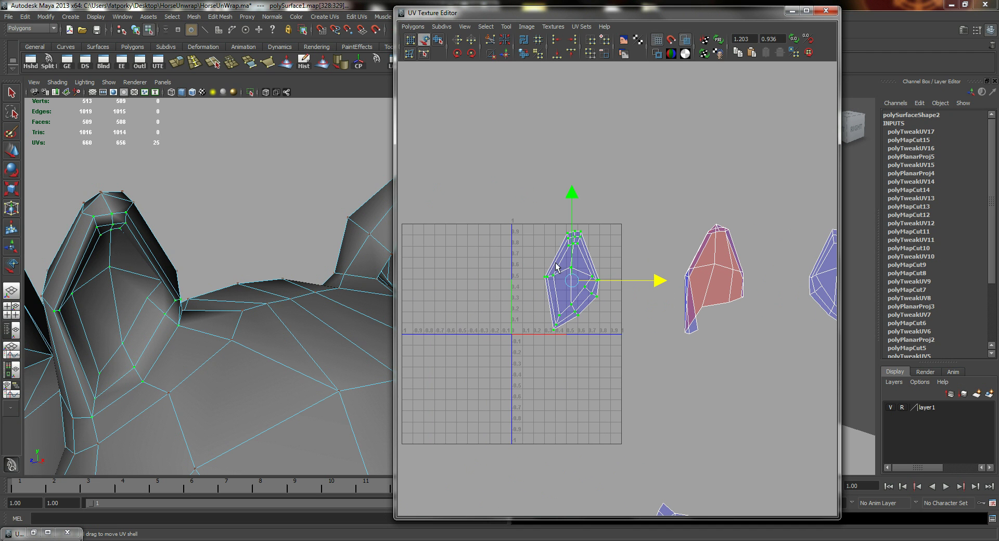
# Unfold the first inner ear shell with the horizontal constraint and again with the vertical constraint.
pyautogui.moveTo(560, 263); pyautogui.dragTo(667, 480, button='right')
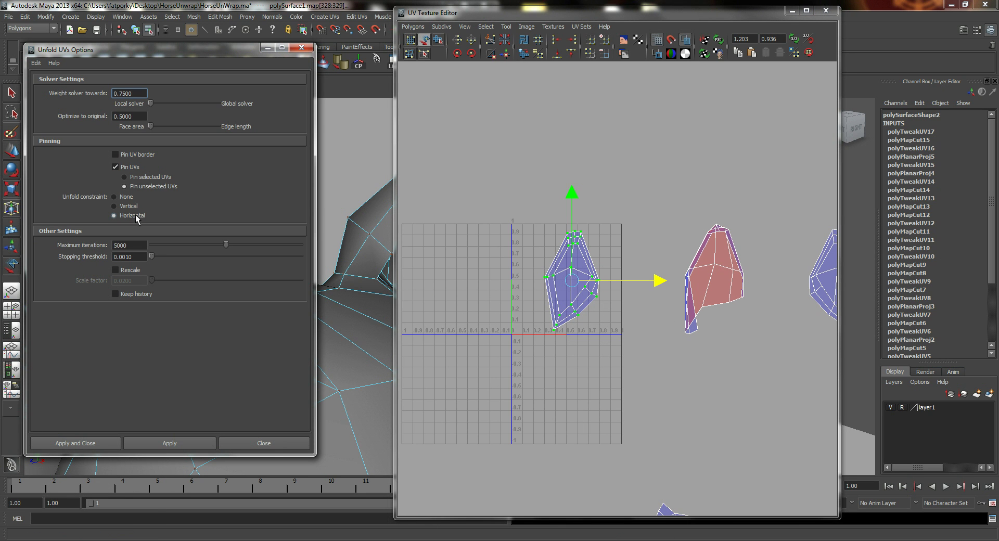
pyautogui.click(170, 443)
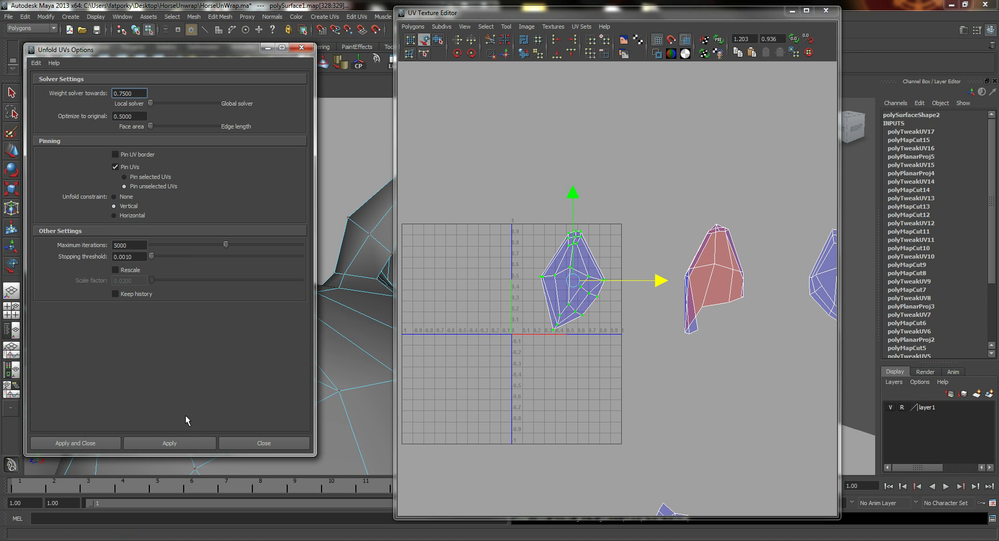
pyautogui.click(170, 442)
pyautogui.keyDown('alt'); pyautogui.moveTo(630, 316); pyautogui.dragTo(553, 323, button='middle'); pyautogui.keyUp('alt')
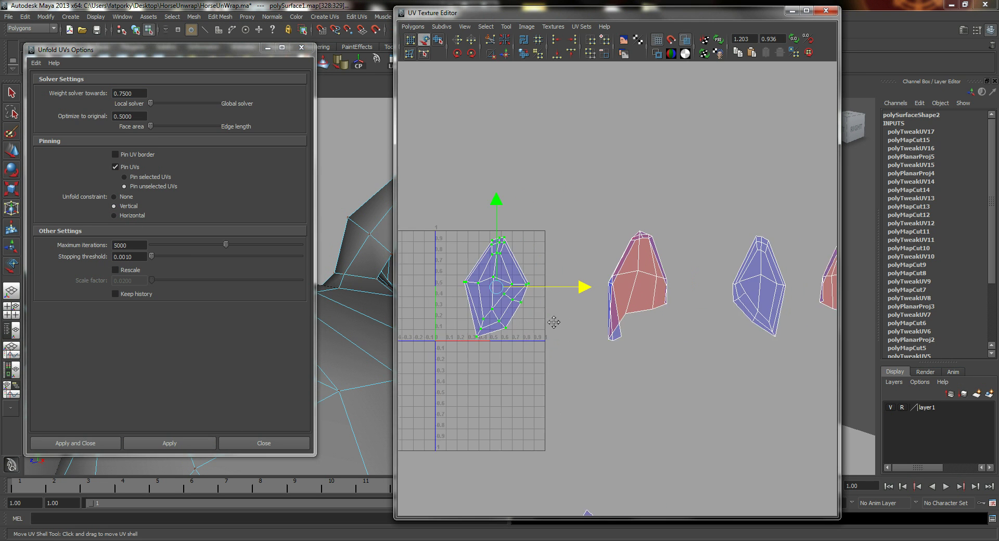
# Unfold the second inner ear shell with the vertical constraint and again with the horizontal constraint.
pyautogui.keyDown('alt'); pyautogui.moveTo(554, 323); pyautogui.dragTo(625, 319, button='right'); pyautogui.keyUp('alt')
pyautogui.click(749, 275)
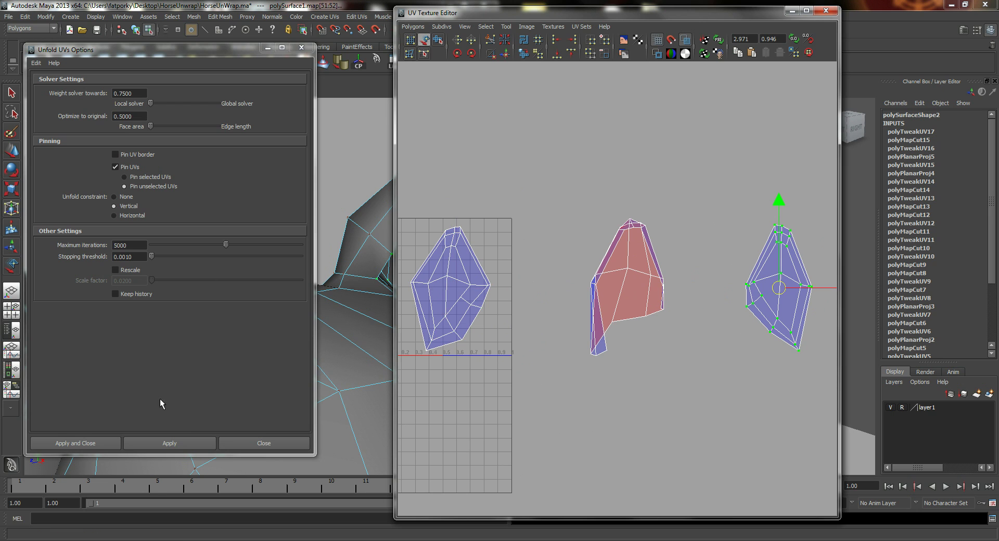
pyautogui.click(186, 440)
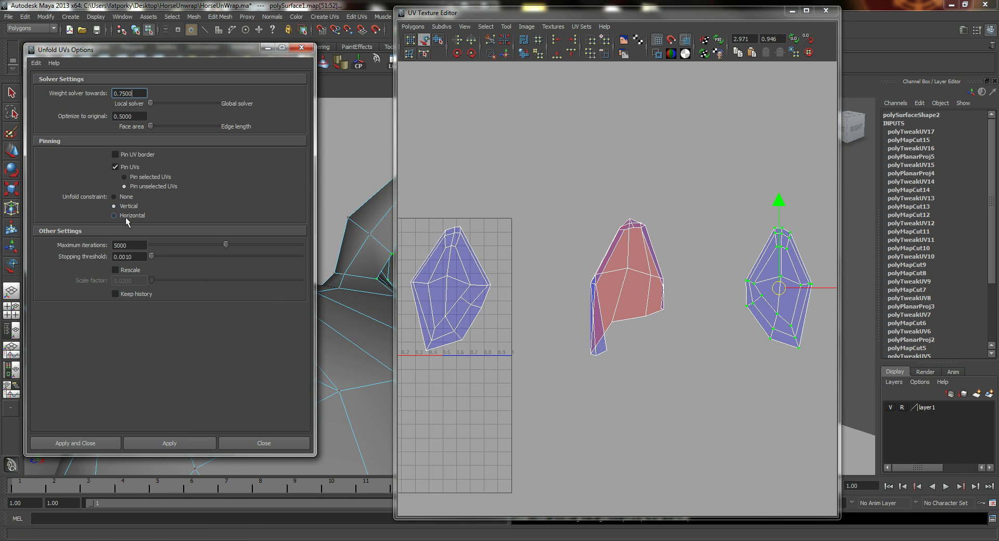
pyautogui.click(127, 215)
pyautogui.click(195, 440)
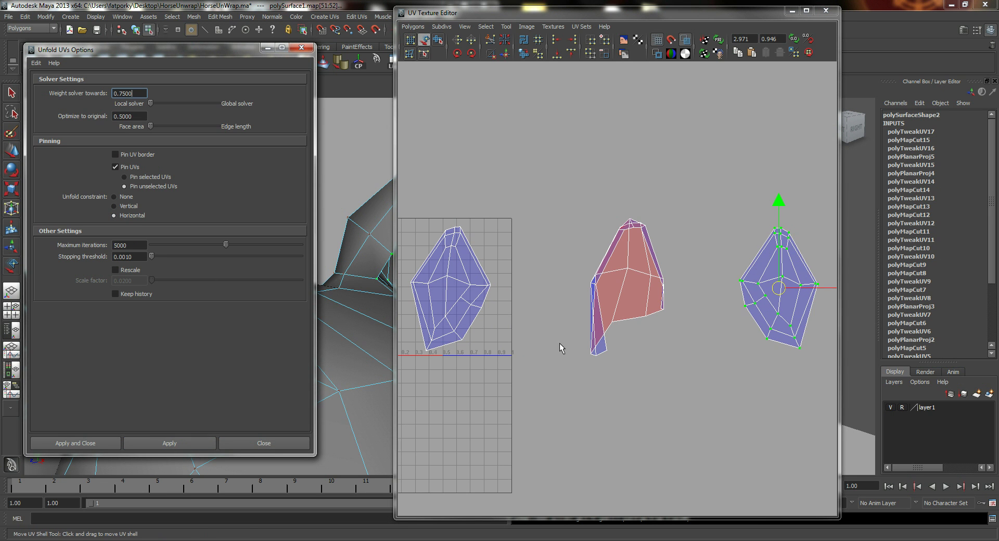
# Try to unfold the first outer ear shell with the horizontal constraint and again with the vertical constraint.
pyautogui.moveTo(693, 349)
pyautogui.keyDown('alt'); pyautogui.mouseDown(button='middle')
pyautogui.moveTo(598, 375)
pyautogui.moveTo(685, 340)
pyautogui.mouseUp(button='middle'); pyautogui.keyUp('alt')
pyautogui.keyDown('alt'); pyautogui.moveTo(685, 339); pyautogui.dragTo(657, 320, button='right'); pyautogui.keyUp('alt')
pyautogui.keyDown('alt'); pyautogui.moveTo(680, 332); pyautogui.dragTo(664, 319, button='middle'); pyautogui.keyUp('alt')
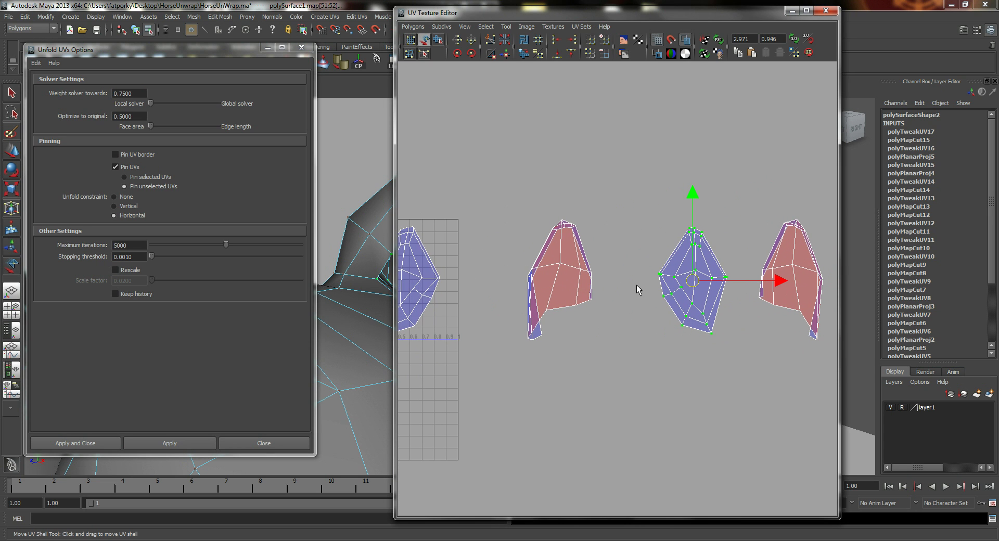
pyautogui.moveTo(635, 187); pyautogui.dragTo(503, 384)
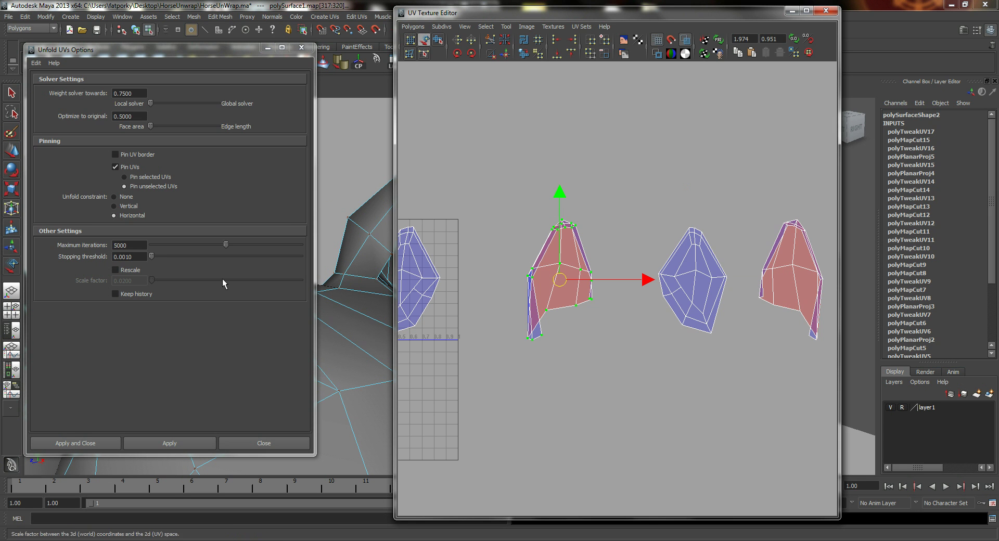
pyautogui.moveTo(562, 14); pyautogui.dragTo(658, 31)
pyautogui.keyDown('alt'); pyautogui.moveTo(422, 223); pyautogui.dragTo(400, 231); pyautogui.keyUp('alt')
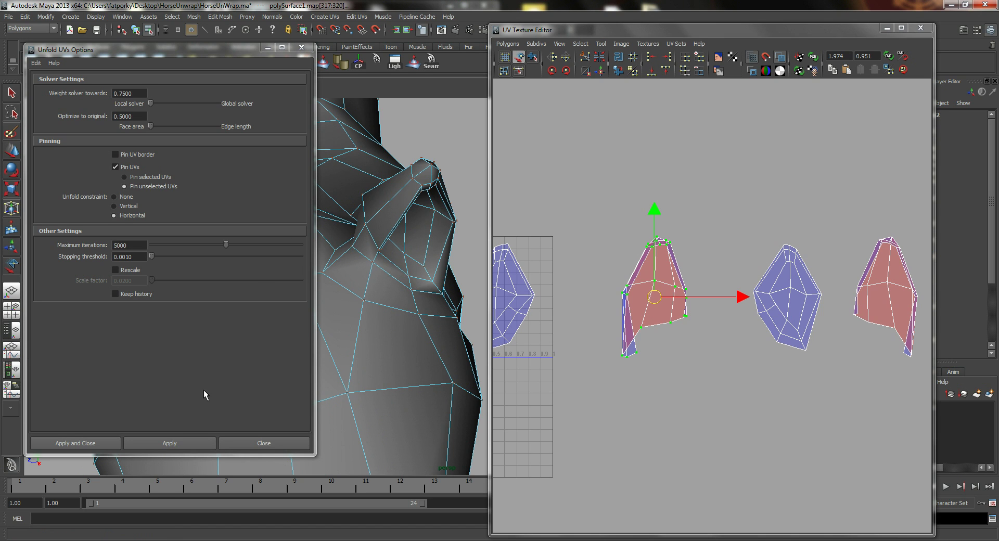
pyautogui.click(173, 445)
pyautogui.click(172, 443)
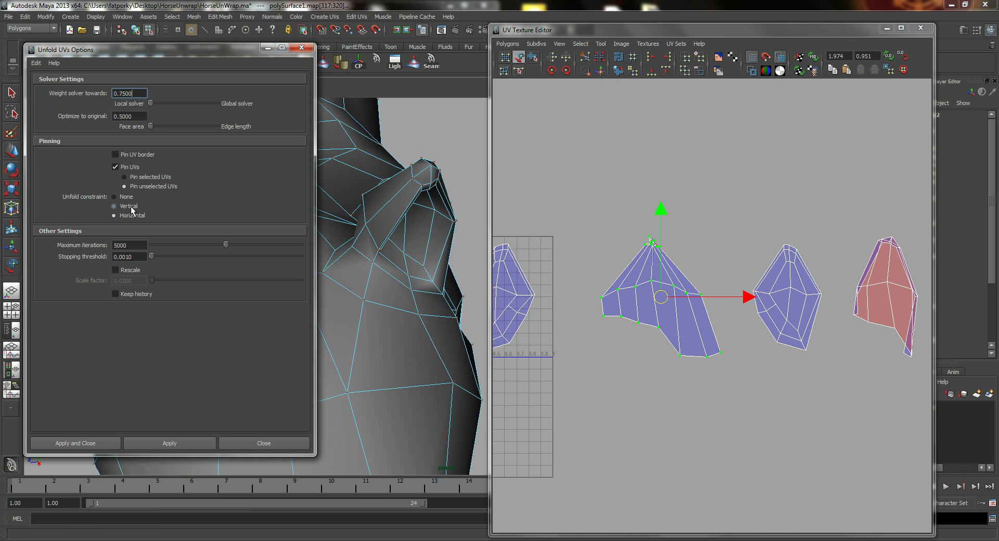
pyautogui.click(173, 442)
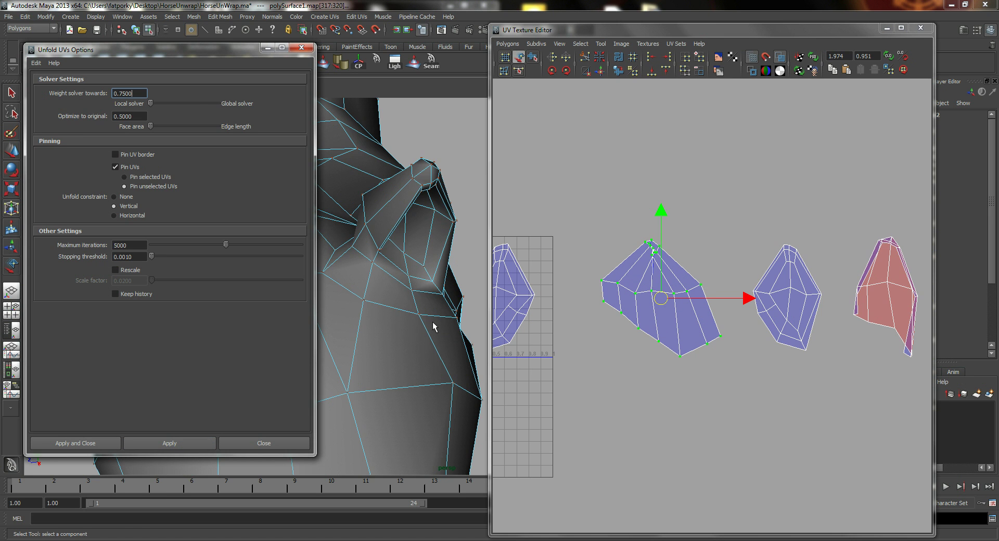
# Display the checker texture on the model and examine the unfolded outer ear for stretching.
pyautogui.keyDown('alt'); pyautogui.moveTo(384, 258); pyautogui.dragTo(379, 279); pyautogui.keyUp('alt')
pyautogui.press('6')
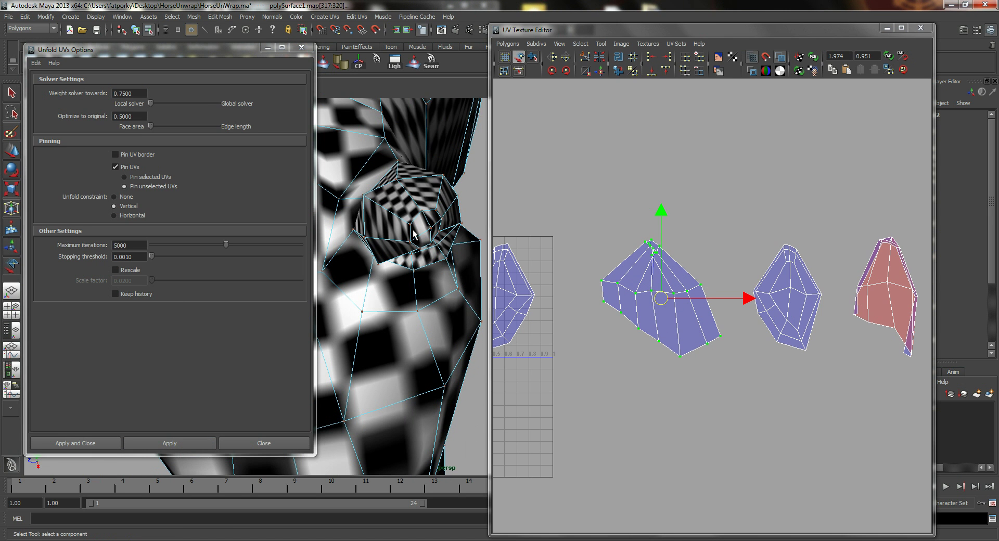
pyautogui.keyDown('alt'); pyautogui.moveTo(413, 237); pyautogui.dragTo(432, 183); pyautogui.keyUp('alt')
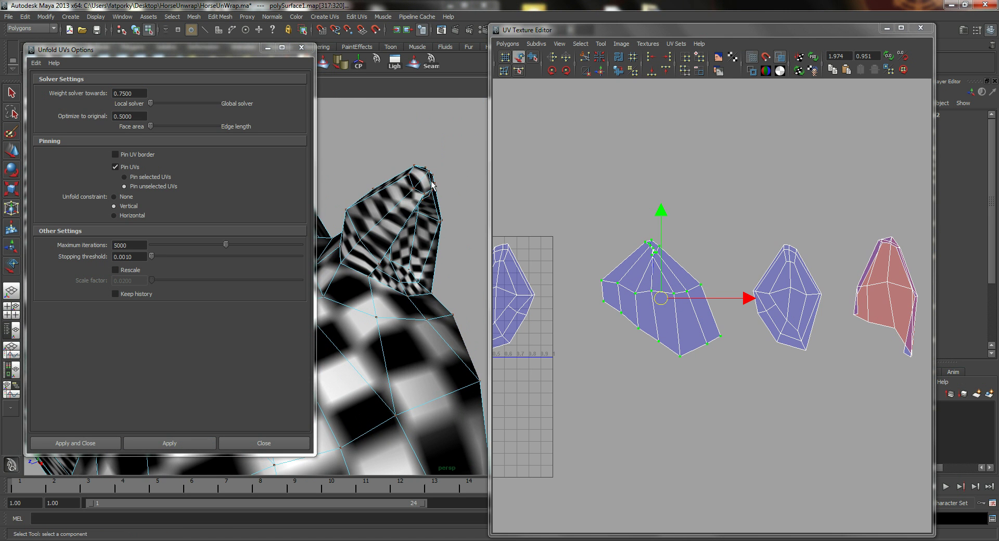
pyautogui.scroll(4, 651, 263)
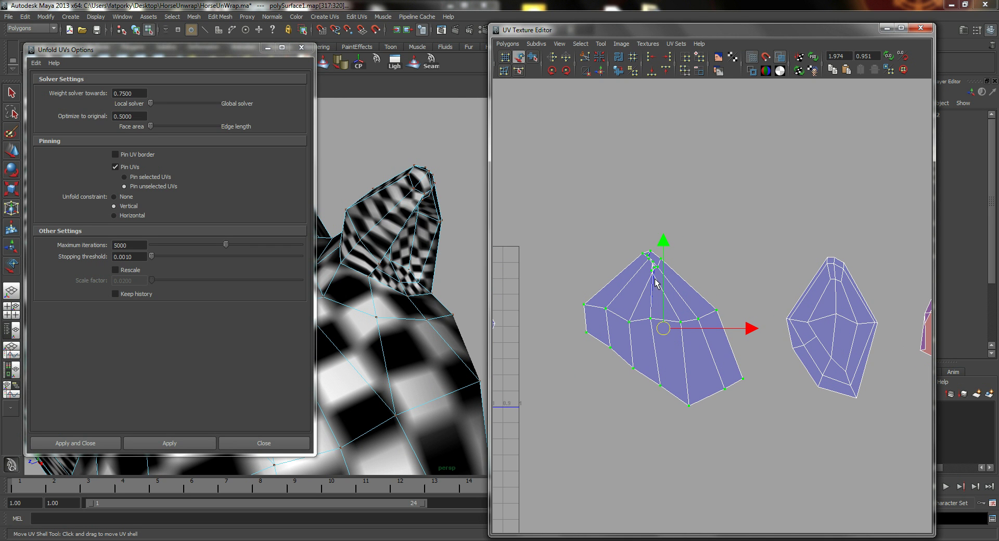
# Undo both unfolds of the first outer ear shell and close the unfold options.
pyautogui.hotkey('ctrl', 'z')
pyautogui.hotkey('ctrl', 'z')
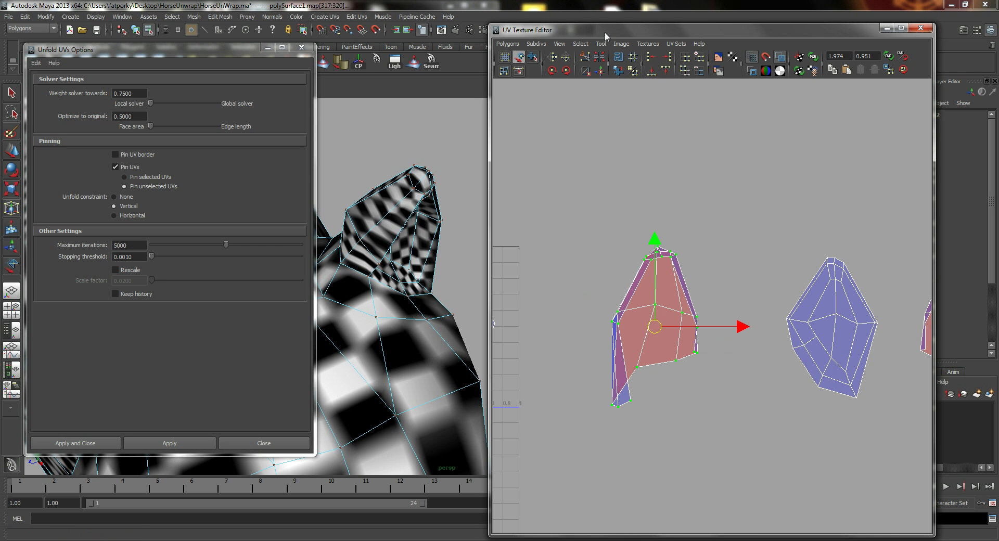
pyautogui.click(302, 47)
# Select the edges running around the tip of the first ear's outer side.
pyautogui.keyDown('alt'); pyautogui.moveTo(339, 241); pyautogui.dragTo(307, 279); pyautogui.keyUp('alt')
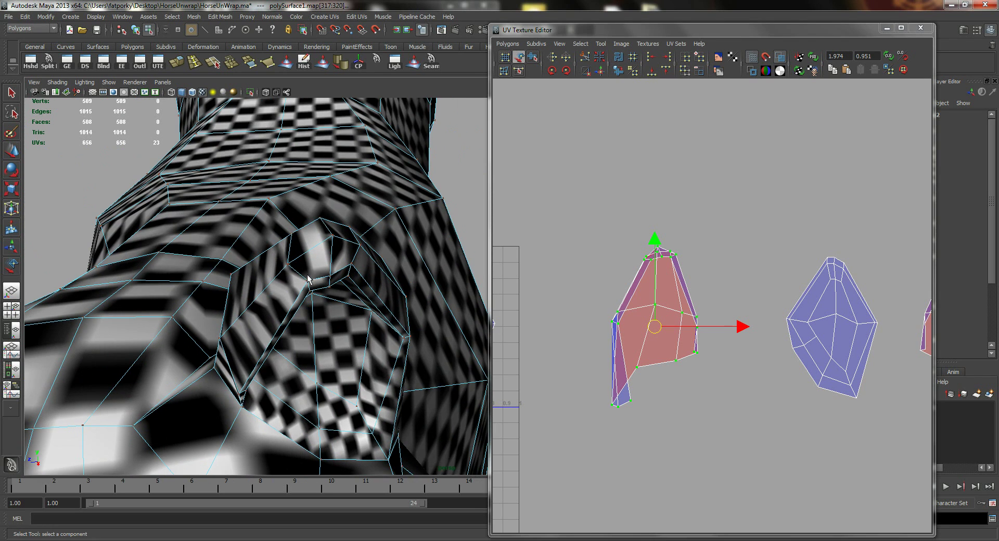
pyautogui.scroll(-5, 295, 282)
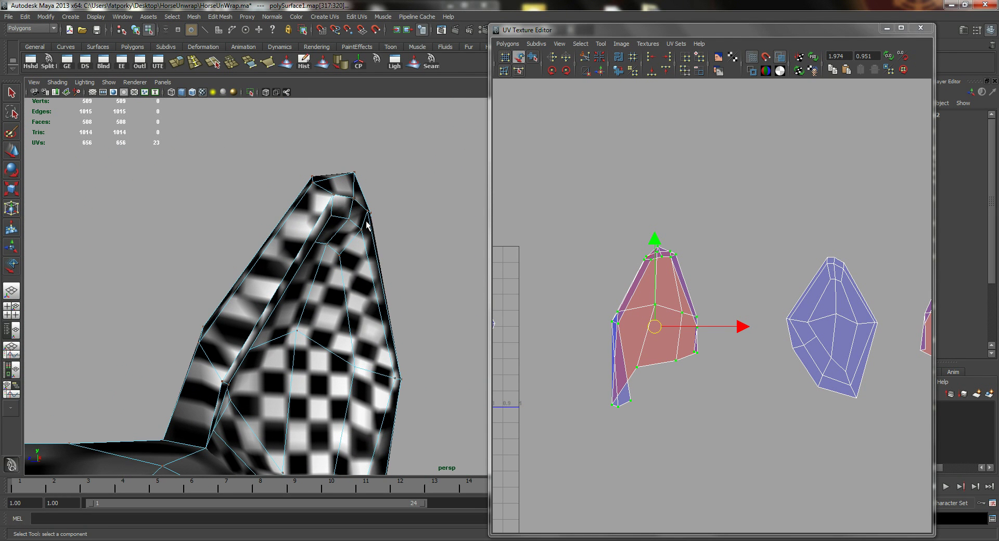
pyautogui.keyDown('alt'); pyautogui.moveTo(367, 225); pyautogui.dragTo(344, 269); pyautogui.keyUp('alt')
pyautogui.moveTo(343, 268); pyautogui.dragTo(320, 242, button='right')
pyautogui.click(319, 241)
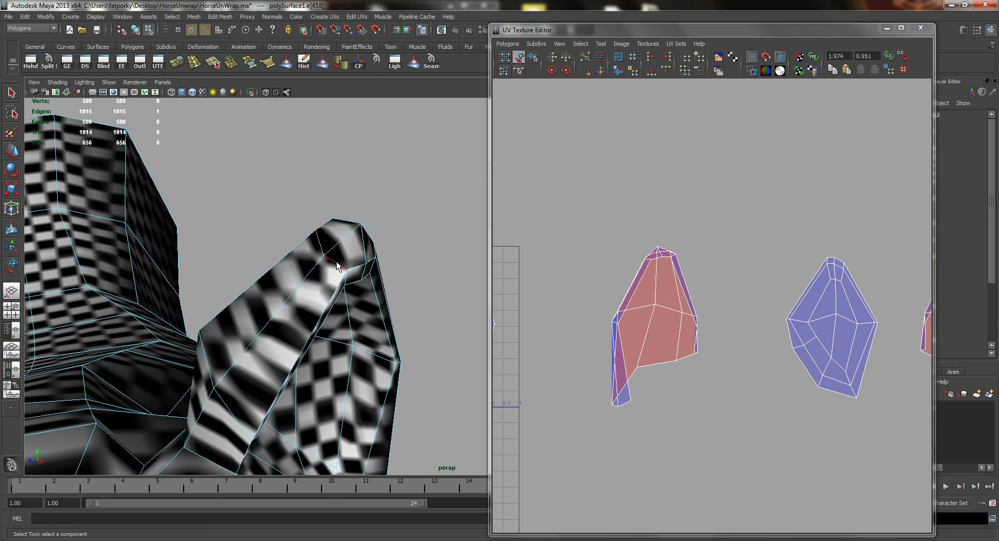
pyautogui.keyDown('shift'); pyautogui.click(335, 264); pyautogui.keyUp('shift')
pyautogui.keyDown('alt'); pyautogui.moveTo(348, 287); pyautogui.dragTo(334, 258); pyautogui.keyUp('alt')
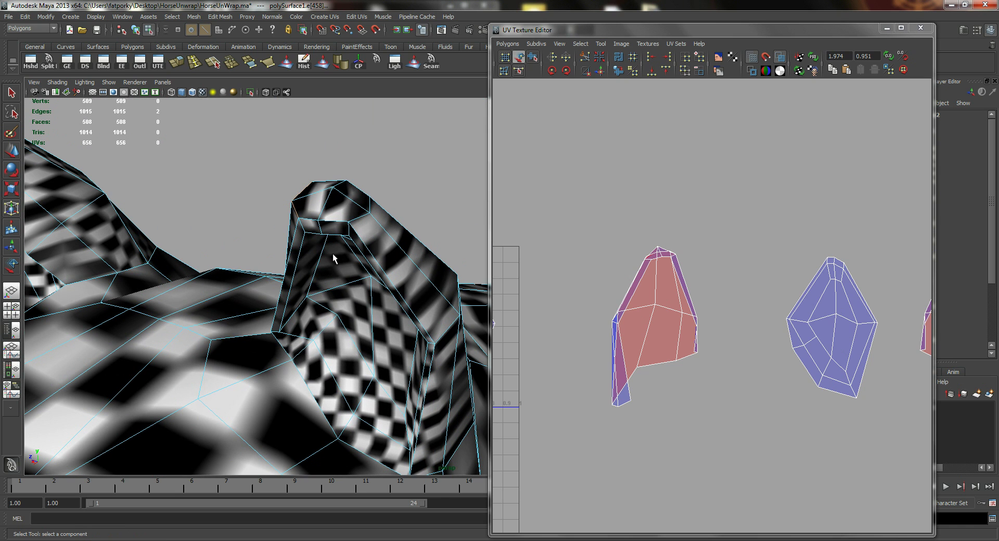
pyautogui.keyDown('shift'); pyautogui.click(358, 220); pyautogui.keyUp('shift')
# Add the matching edges around the other ear's tip to the selection and cut the UVs along them.
pyautogui.keyDown('alt'); pyautogui.moveTo(371, 210); pyautogui.dragTo(138, 238); pyautogui.keyUp('alt')
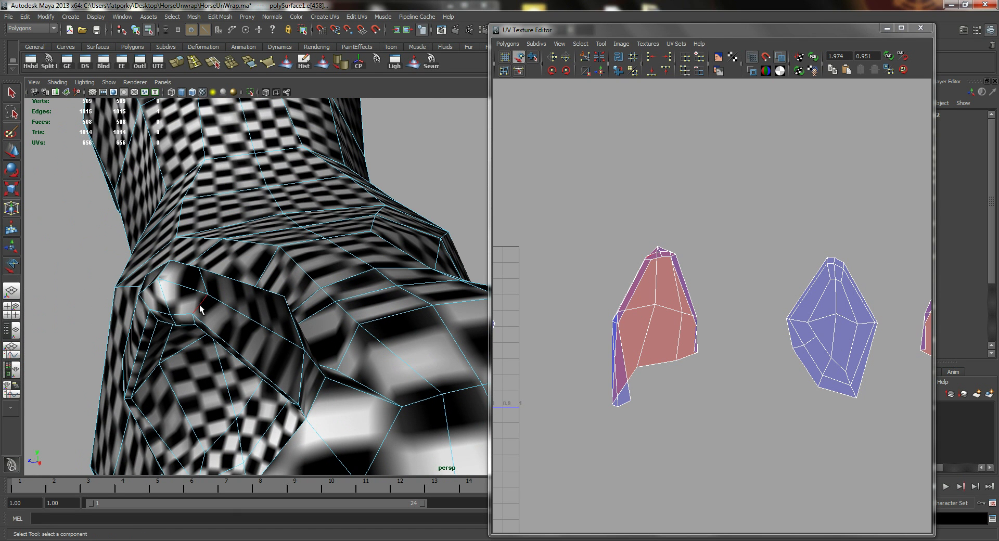
pyautogui.keyDown('alt'); pyautogui.moveTo(201, 285); pyautogui.dragTo(236, 289); pyautogui.keyUp('alt')
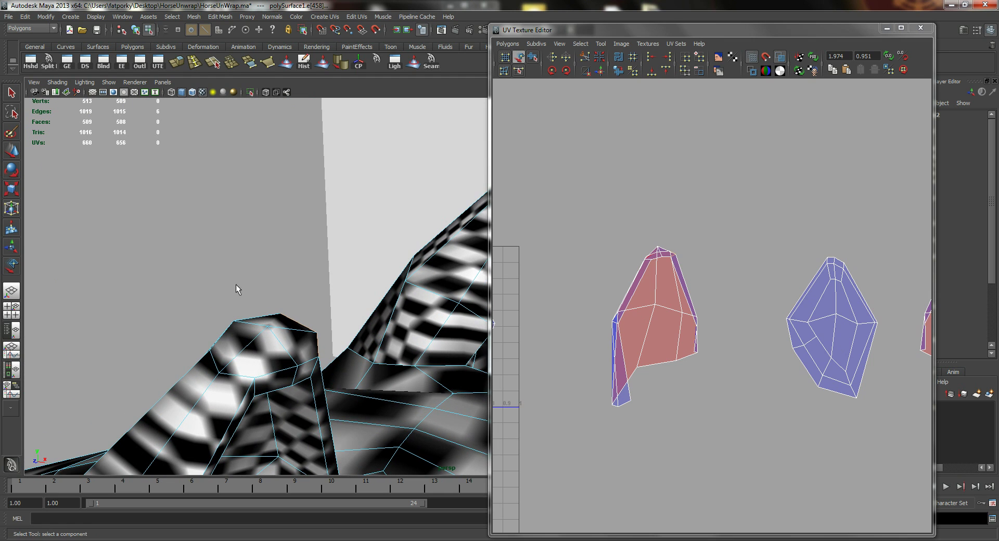
pyautogui.keyDown('shift'); pyautogui.click(231, 377); pyautogui.keyUp('shift')
pyautogui.keyDown('alt'); pyautogui.moveTo(328, 341); pyautogui.dragTo(299, 302, button='middle'); pyautogui.keyUp('alt')
pyautogui.keyDown('alt'); pyautogui.moveTo(298, 301); pyautogui.dragTo(344, 306); pyautogui.keyUp('alt')
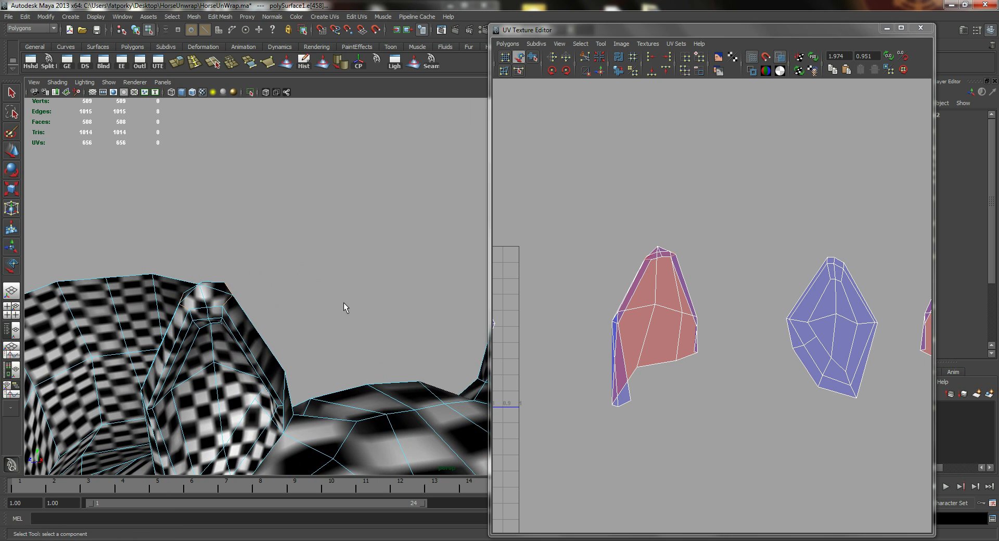
pyautogui.click(586, 59)
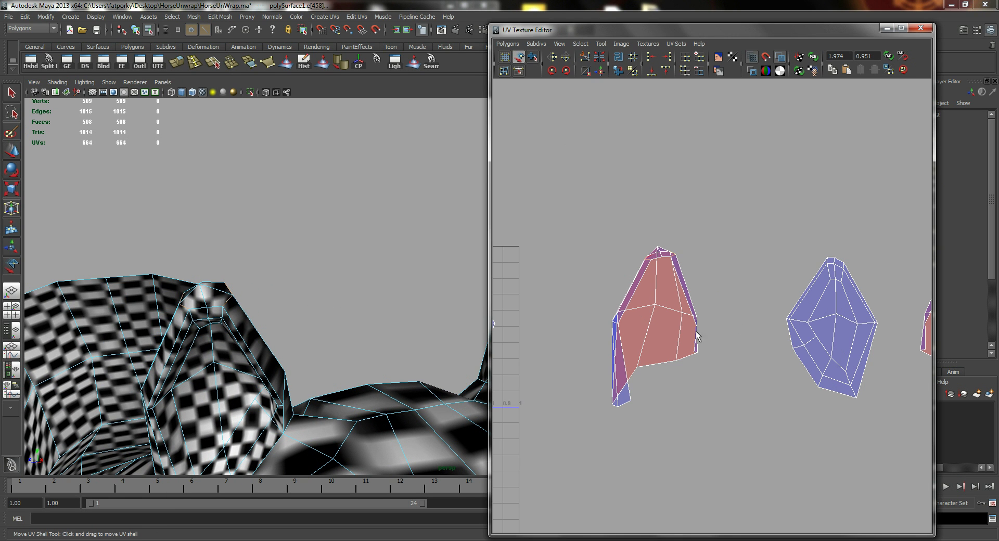
# Try to unfold the first outer ear shell with its cut tip, using the horizontal and the vertical constraint.
pyautogui.moveTo(645, 290); pyautogui.dragTo(674, 292, button='right')
pyautogui.moveTo(581, 447); pyautogui.dragTo(585, 468)
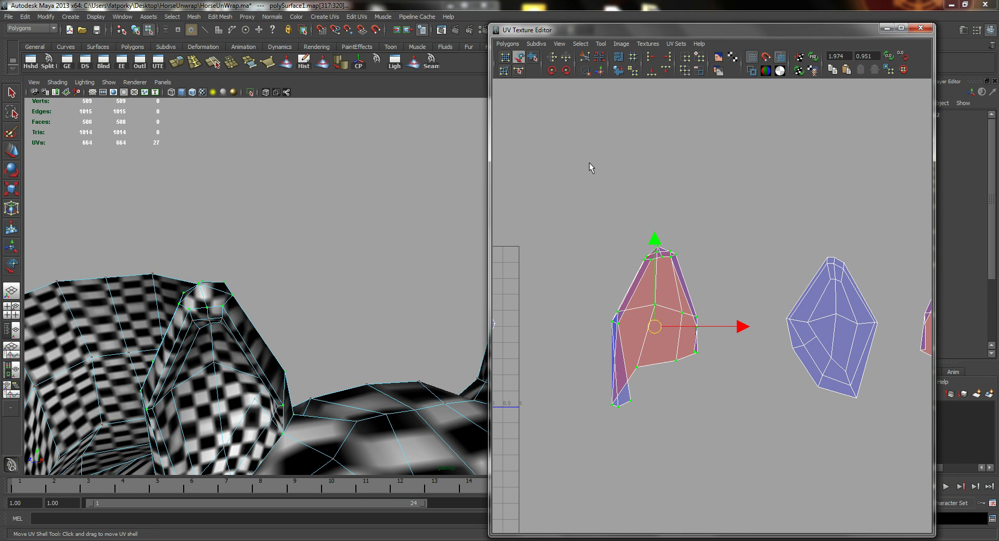
pyautogui.moveTo(595, 161); pyautogui.dragTo(703, 389, button='right')
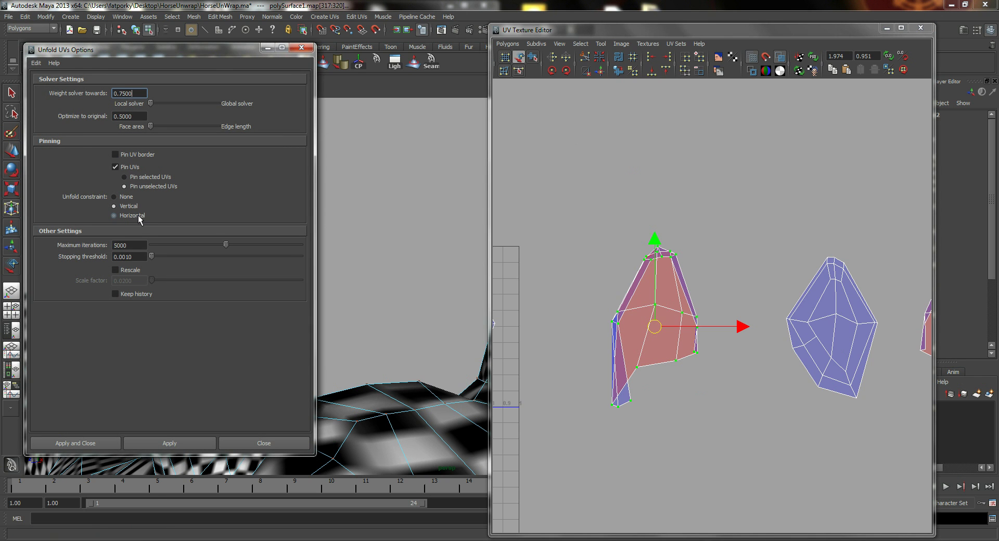
pyautogui.click(139, 217)
pyautogui.click(189, 442)
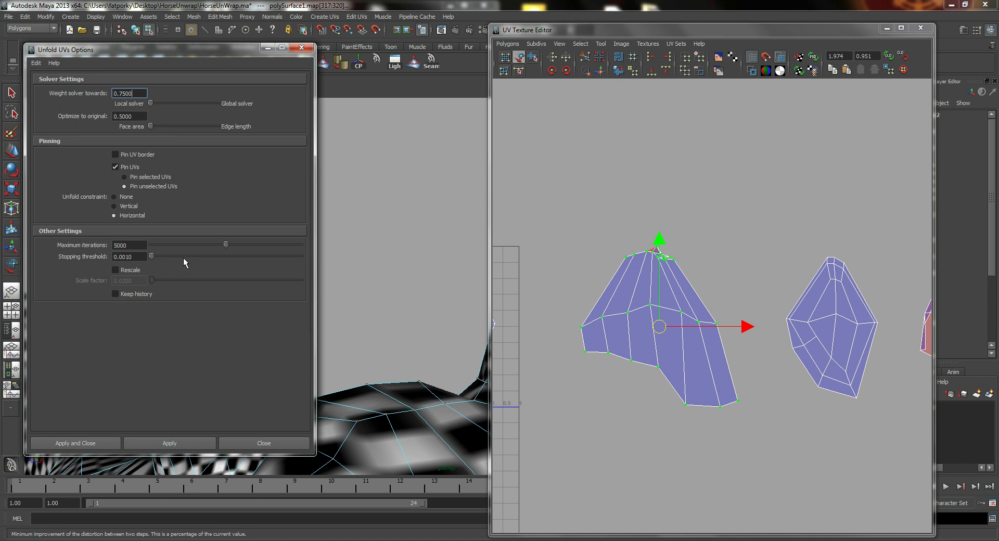
pyautogui.click(123, 206)
pyautogui.click(184, 444)
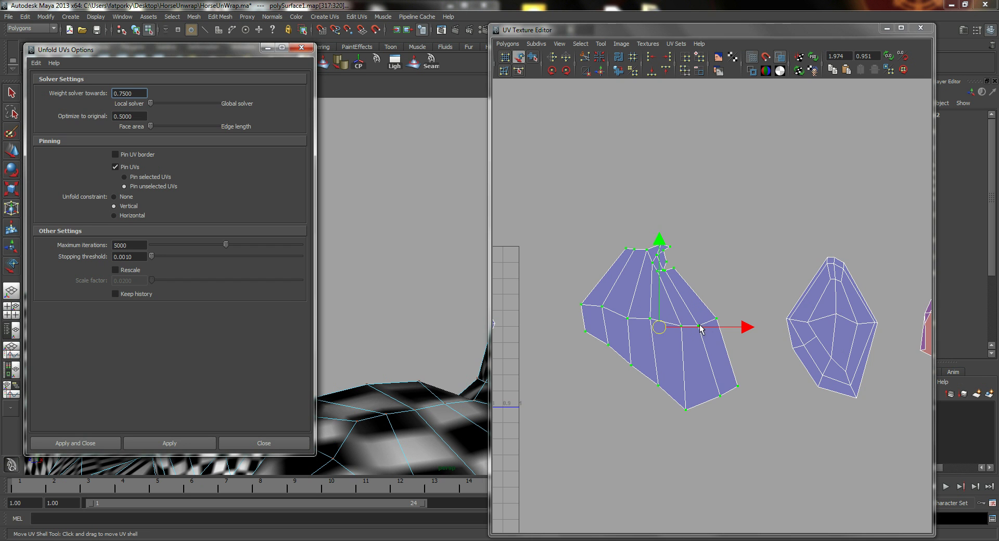
# Try to unfold the second outer ear shell with the horizontal constraint and again with the vertical constraint.
pyautogui.keyDown('alt'); pyautogui.moveTo(701, 329); pyautogui.dragTo(568, 351, button='middle'); pyautogui.keyUp('alt')
pyautogui.keyDown('alt'); pyautogui.moveTo(752, 325); pyautogui.dragTo(702, 307, button='middle'); pyautogui.keyUp('alt')
pyautogui.moveTo(804, 225); pyautogui.dragTo(661, 477)
pyautogui.click(132, 216)
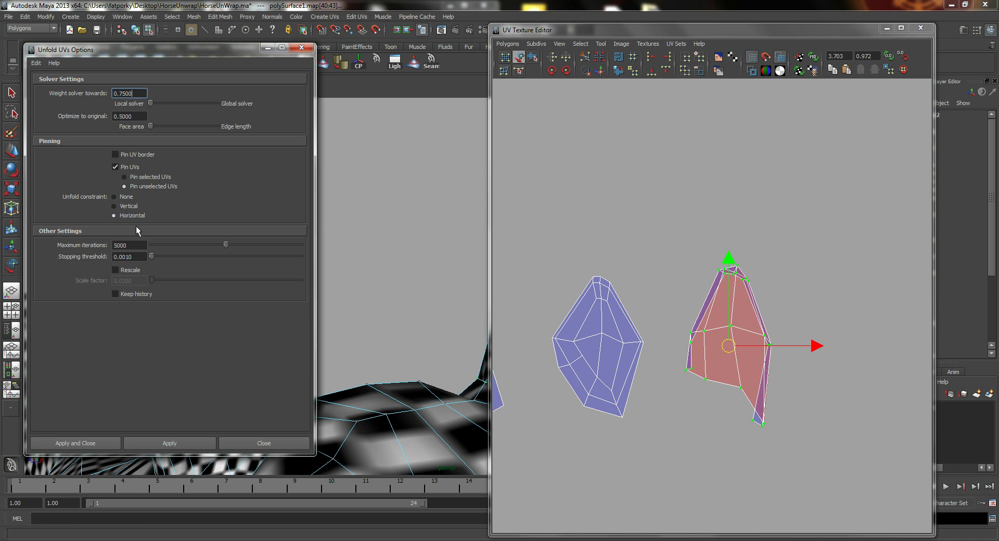
pyautogui.click(188, 444)
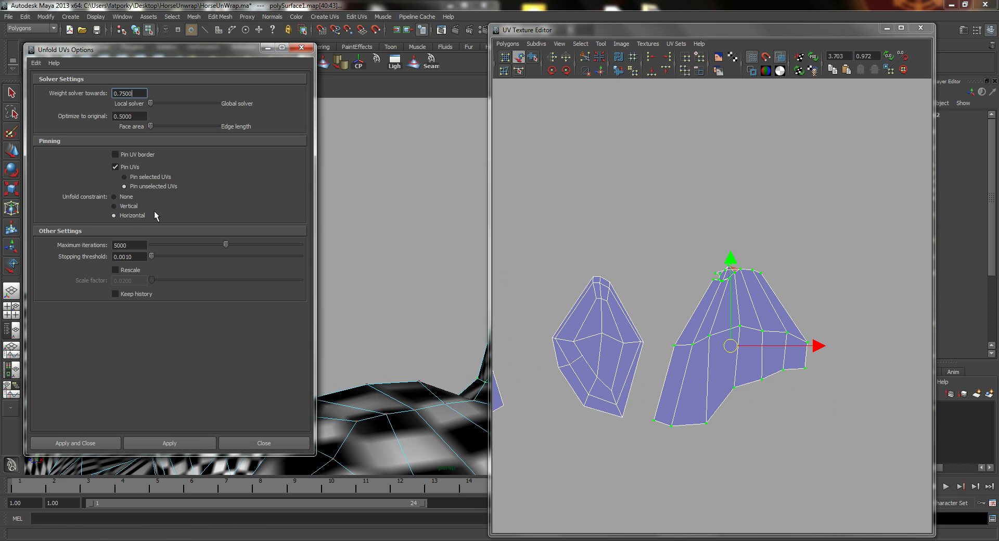
pyautogui.click(183, 440)
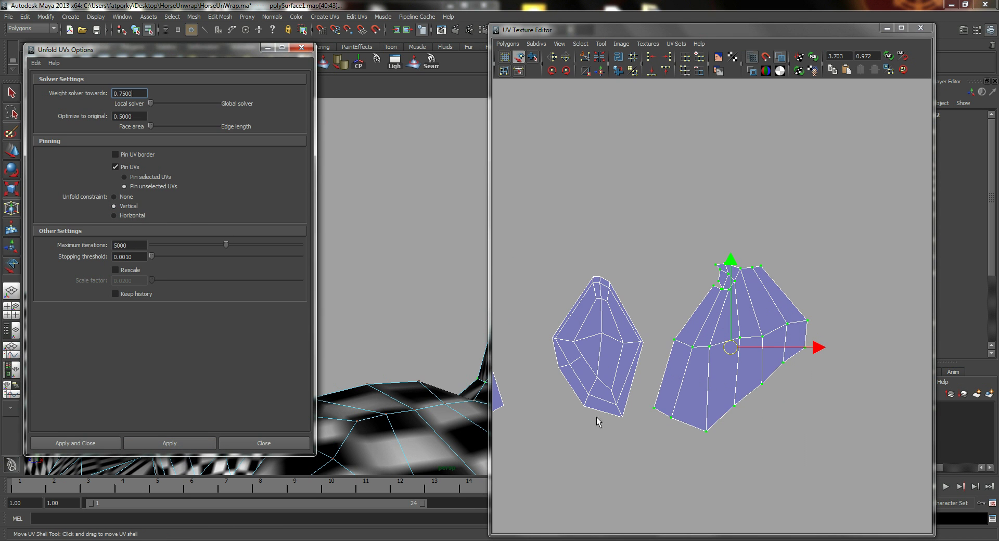
# Undo the horizontal and vertical unfolds of both outer ear shells.
pyautogui.keyDown('alt'); pyautogui.moveTo(708, 371); pyautogui.dragTo(753, 357, button='middle'); pyautogui.keyUp('alt')
pyautogui.hotkey('ctrl', 'z')
pyautogui.hotkey('ctrl', 'z')
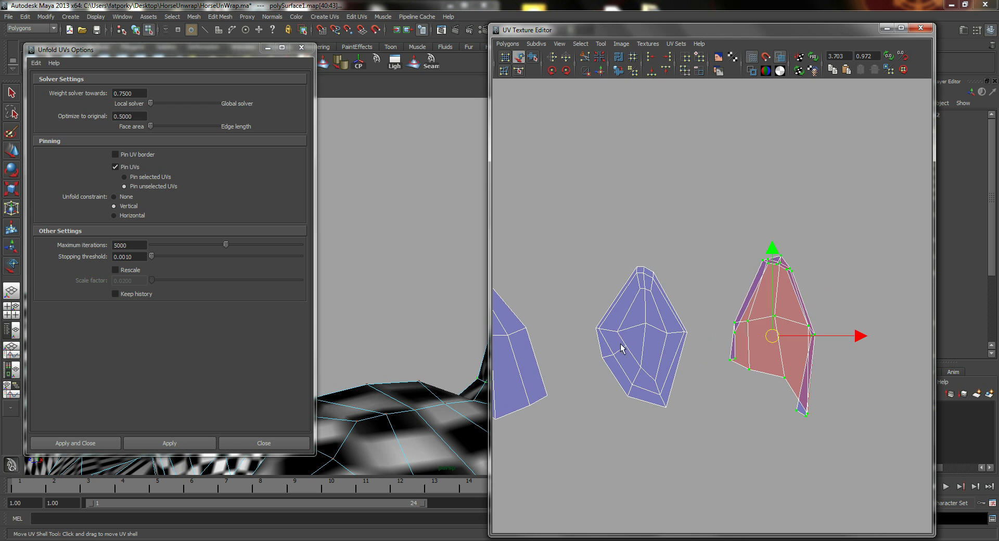
pyautogui.keyDown('alt'); pyautogui.moveTo(612, 341); pyautogui.dragTo(769, 359, button='middle'); pyautogui.keyUp('alt')
pyautogui.hotkey('ctrl', 'z')
pyautogui.hotkey('ctrl', 'z')
pyautogui.hotkey('ctrl', 'z')
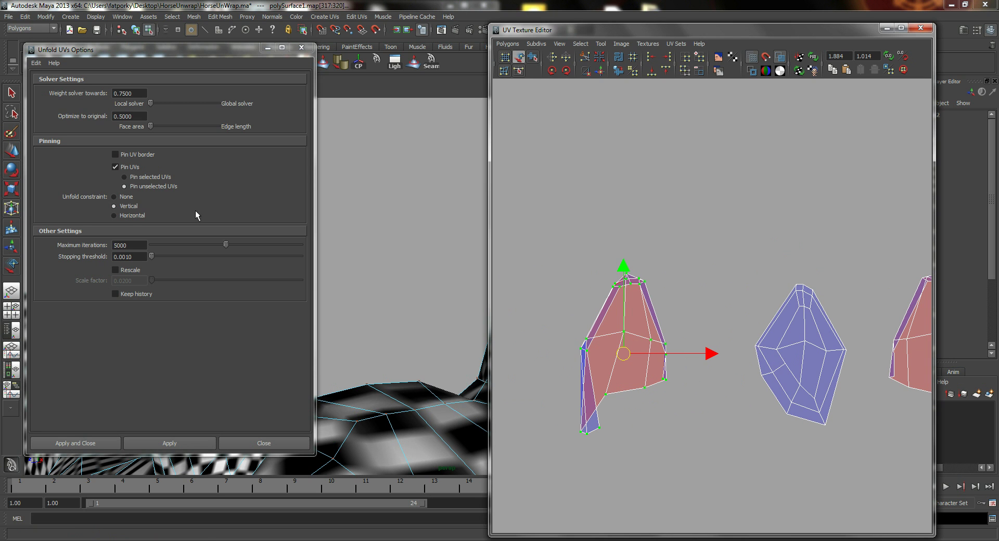
# Unfold the first and then the second outer ear shell, each with the vertical and then the horizontal constraint.
pyautogui.click(188, 443)
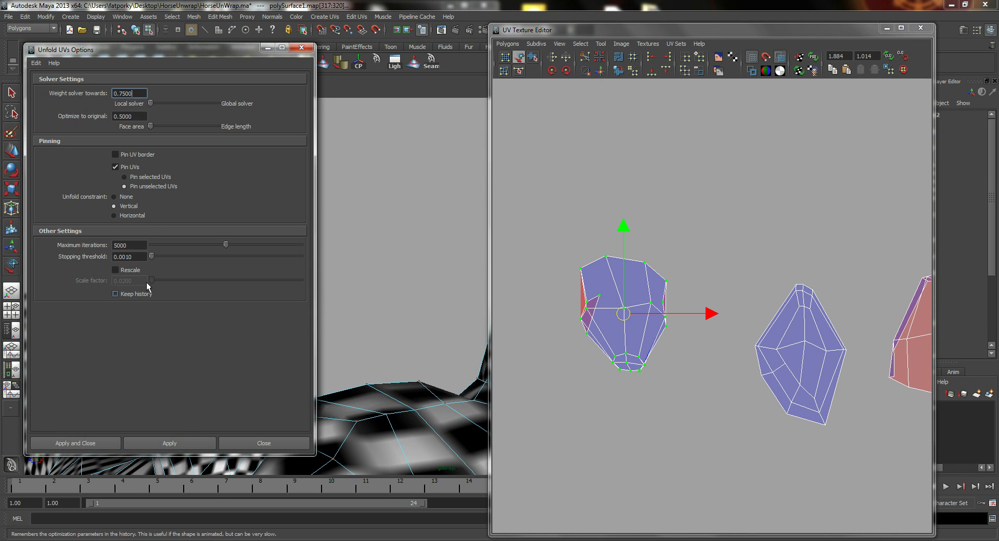
pyautogui.click(167, 443)
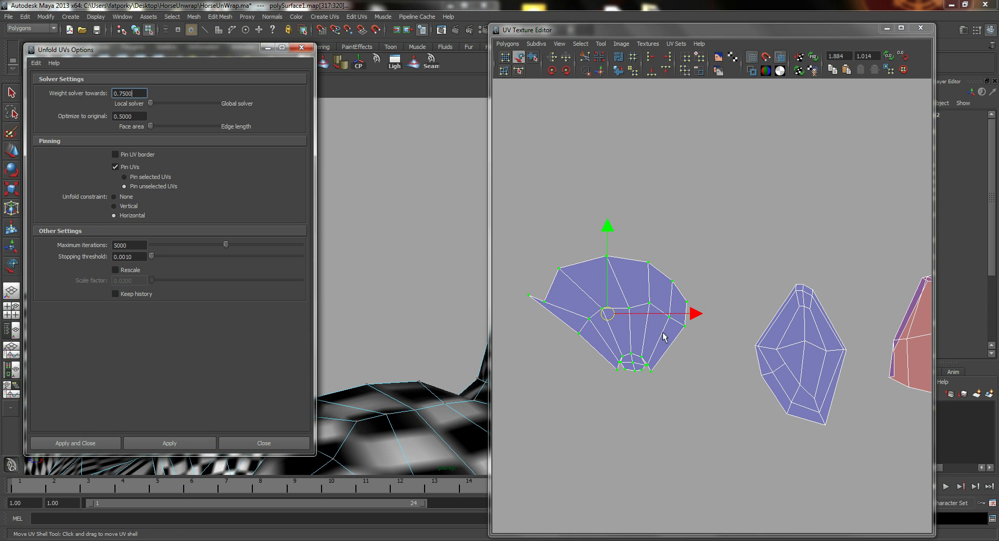
pyautogui.keyDown('alt'); pyautogui.moveTo(684, 340); pyautogui.dragTo(546, 325, button='middle'); pyautogui.keyUp('alt')
pyautogui.keyDown('alt'); pyautogui.moveTo(756, 320); pyautogui.dragTo(711, 306, button='middle'); pyautogui.keyUp('alt')
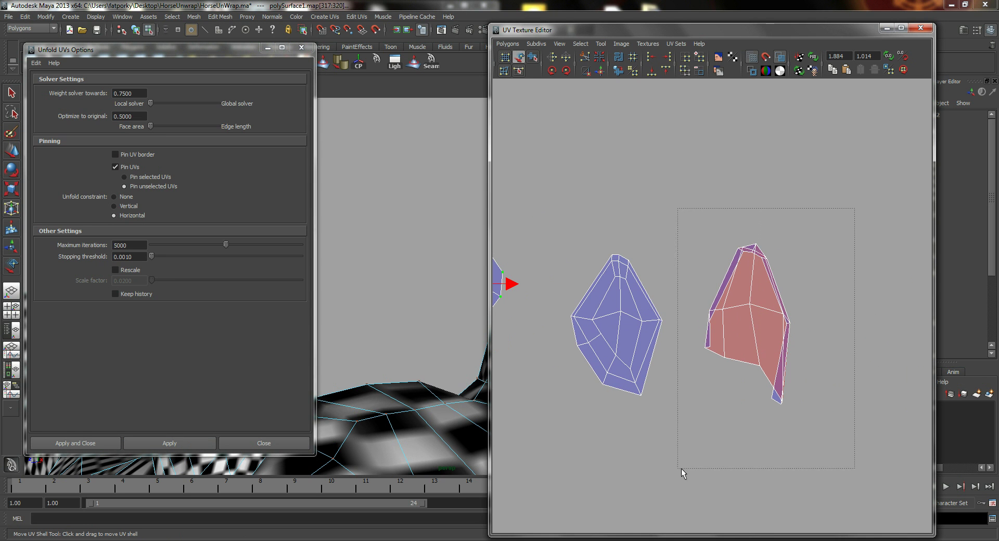
pyautogui.moveTo(682, 468); pyautogui.dragTo(684, 466)
pyautogui.click(133, 206)
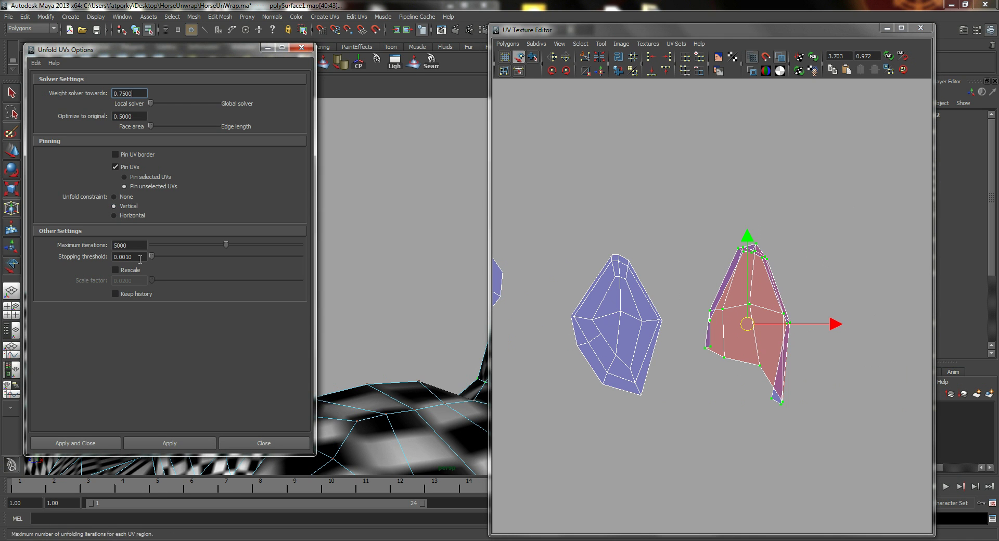
pyautogui.click(164, 442)
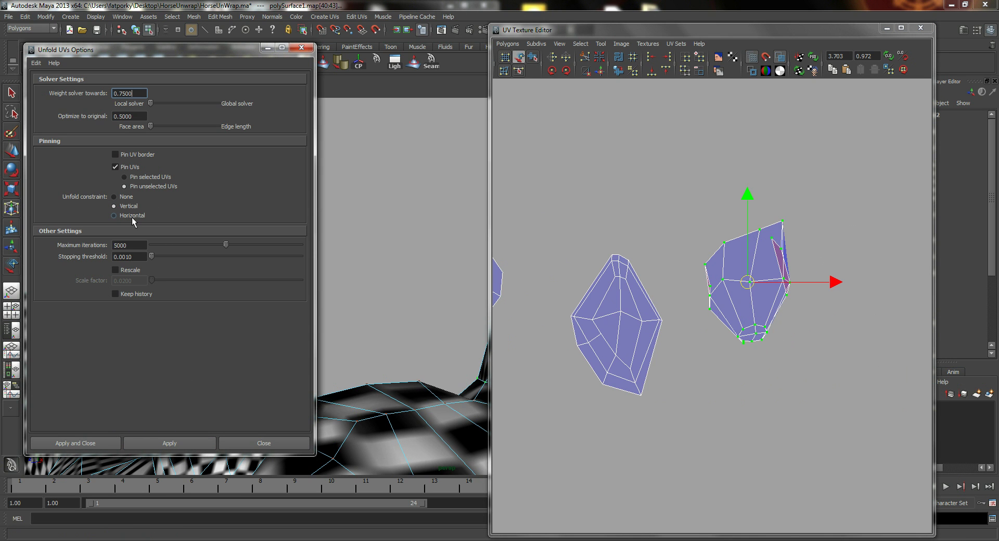
pyautogui.click(187, 442)
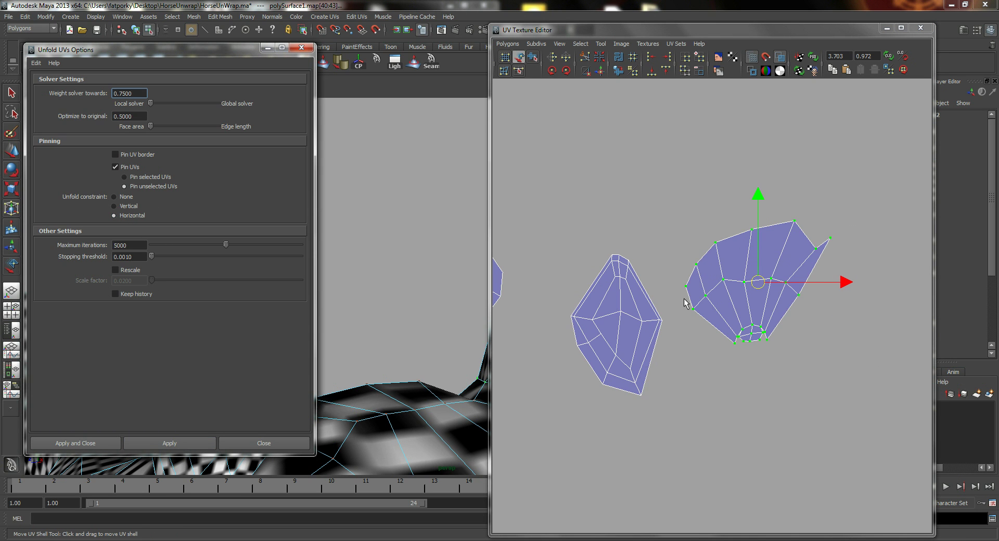
# Rotate the second outer ear shell half a turn so its tip points up.
pyautogui.keyDown('alt'); pyautogui.moveTo(667, 281); pyautogui.dragTo(767, 291, button='middle'); pyautogui.keyUp('alt')
pyautogui.keyDown('alt'); pyautogui.moveTo(767, 290); pyautogui.dragTo(722, 283, button='right'); pyautogui.keyUp('alt')
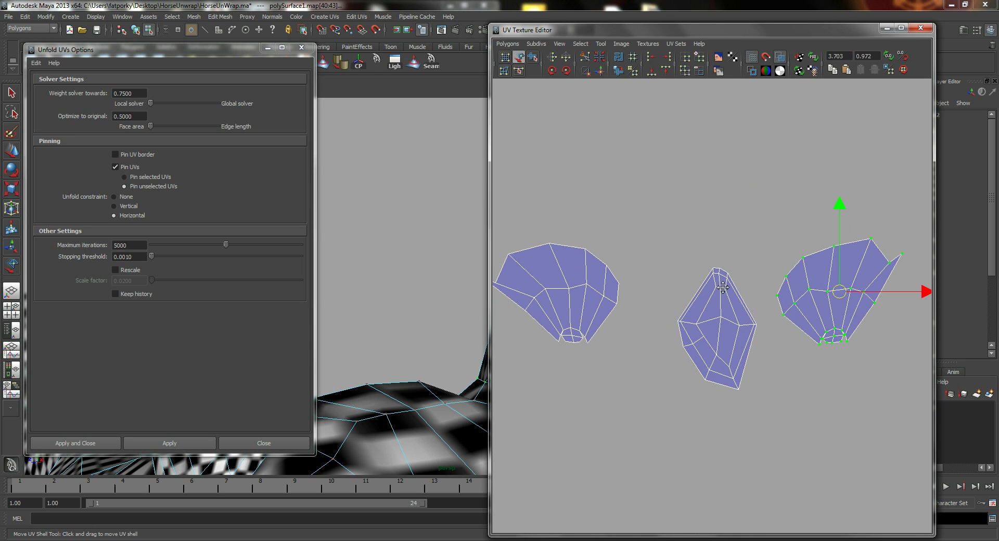
pyautogui.keyDown('alt'); pyautogui.moveTo(723, 283); pyautogui.dragTo(692, 276, button='middle'); pyautogui.keyUp('alt')
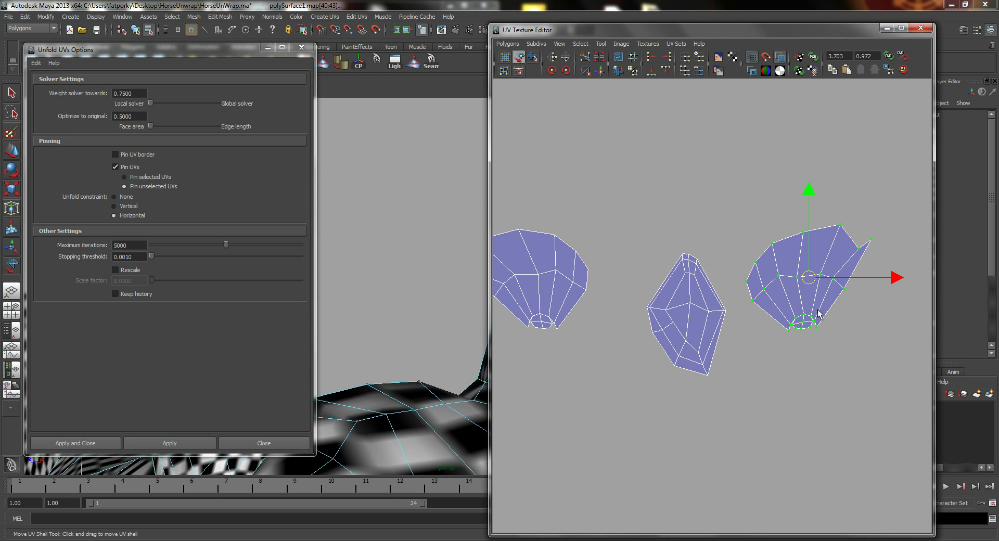
pyautogui.click(566, 71)
pyautogui.click(566, 70)
pyautogui.click(566, 71)
pyautogui.click(566, 71)
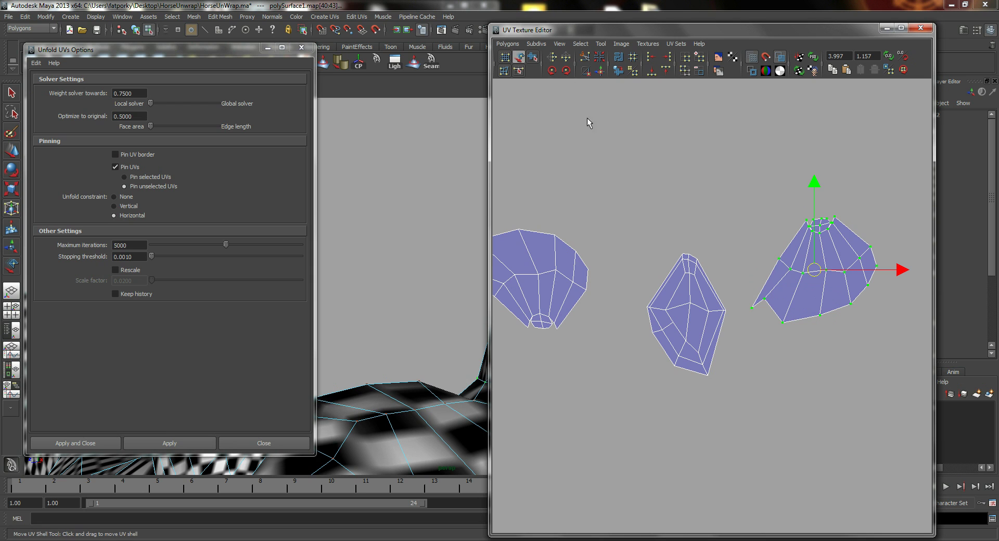
# Rotate the first outer ear shell half a turn, shift it slightly toward the inner ear shell, and close the unfold options.
pyautogui.click(572, 257)
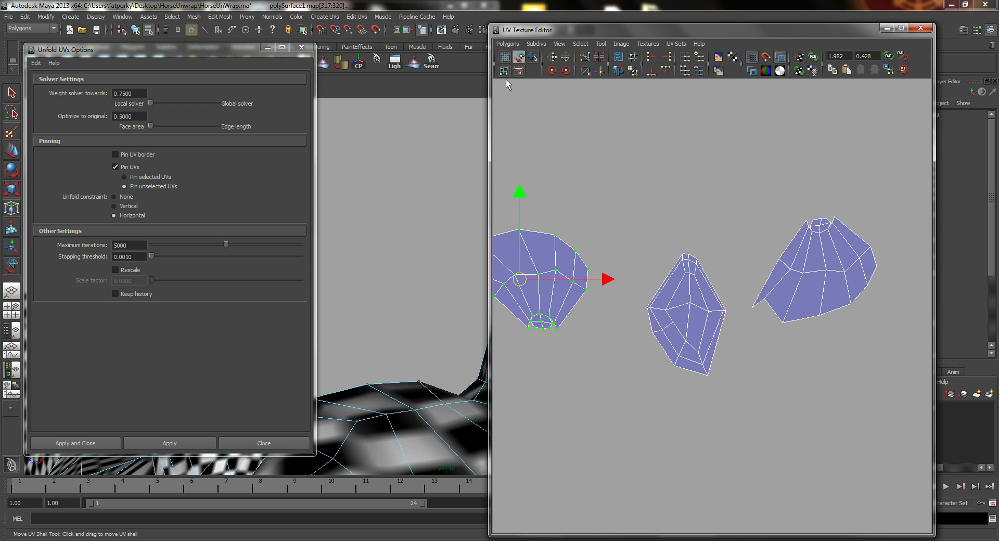
pyautogui.click(566, 71)
pyautogui.click(566, 71)
pyautogui.click(566, 70)
pyautogui.click(566, 70)
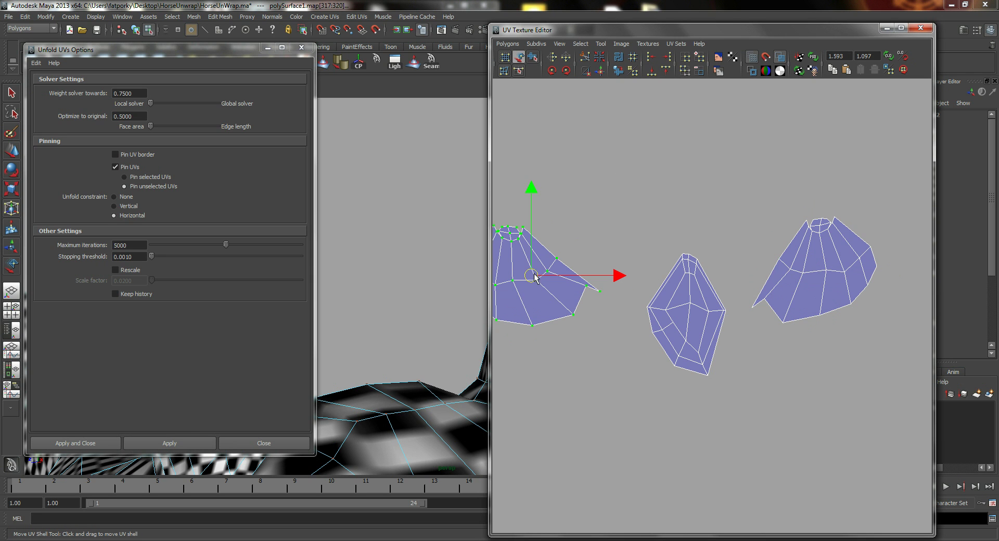
pyautogui.moveTo(536, 278); pyautogui.dragTo(584, 307)
pyautogui.click(302, 48)
# Select the lower side edge shared by the first ear's inner and outer shells and join them with Move and Sew UV Edges.
pyautogui.keyDown('alt'); pyautogui.moveTo(676, 282); pyautogui.dragTo(799, 269, button='middle'); pyautogui.keyUp('alt')
pyautogui.keyDown('alt'); pyautogui.moveTo(799, 269); pyautogui.dragTo(689, 292, button='right'); pyautogui.keyUp('alt')
pyautogui.keyDown('alt'); pyautogui.moveTo(689, 291); pyautogui.dragTo(747, 287, button='middle'); pyautogui.keyUp('alt')
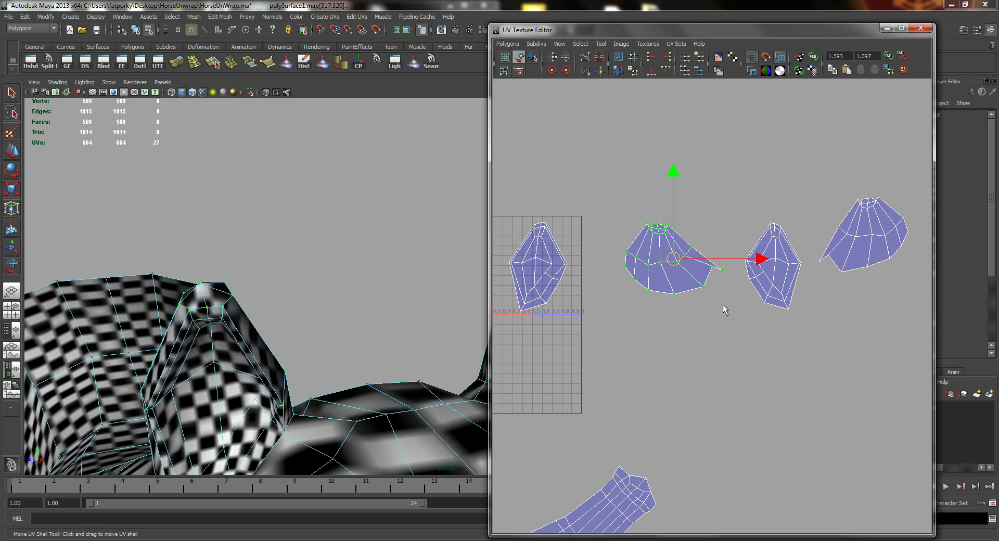
pyautogui.keyDown('alt'); pyautogui.moveTo(654, 368); pyautogui.dragTo(534, 359, button='right'); pyautogui.keyUp('alt')
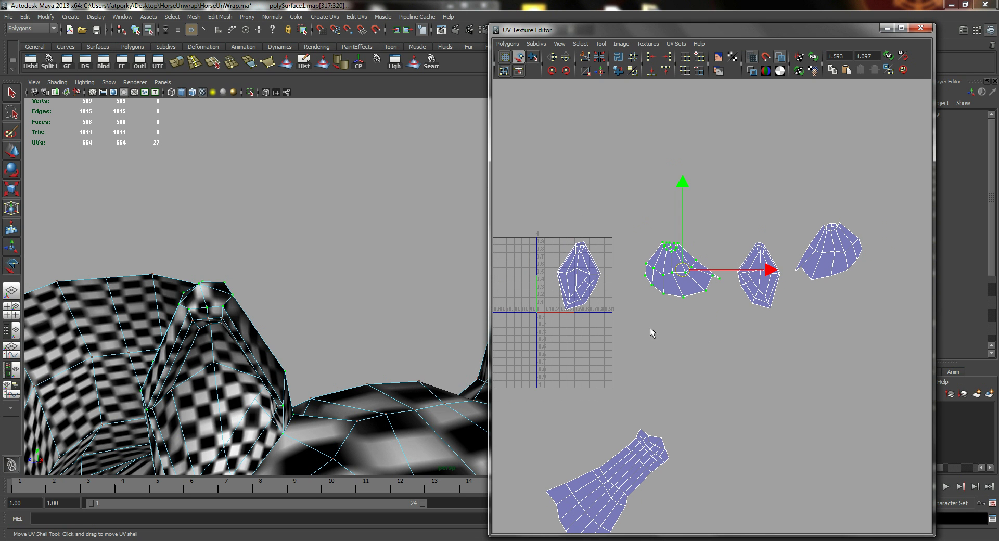
pyautogui.keyDown('alt'); pyautogui.moveTo(584, 327); pyautogui.dragTo(596, 361, button='middle'); pyautogui.keyUp('alt')
pyautogui.keyDown('alt'); pyautogui.moveTo(629, 349); pyautogui.dragTo(713, 355, button='right'); pyautogui.keyUp('alt')
pyautogui.keyDown('alt'); pyautogui.moveTo(618, 342); pyautogui.dragTo(716, 329, button='middle'); pyautogui.keyUp('alt')
pyautogui.moveTo(592, 288); pyautogui.dragTo(592, 262, button='right')
pyautogui.click(575, 329)
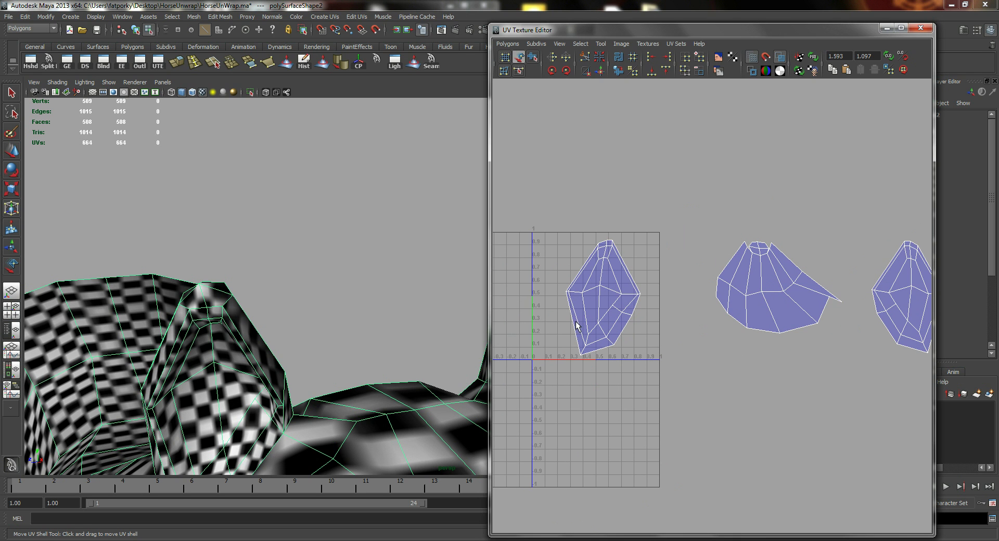
pyautogui.press('q')
pyautogui.moveTo(575, 327); pyautogui.dragTo(570, 327, button='right')
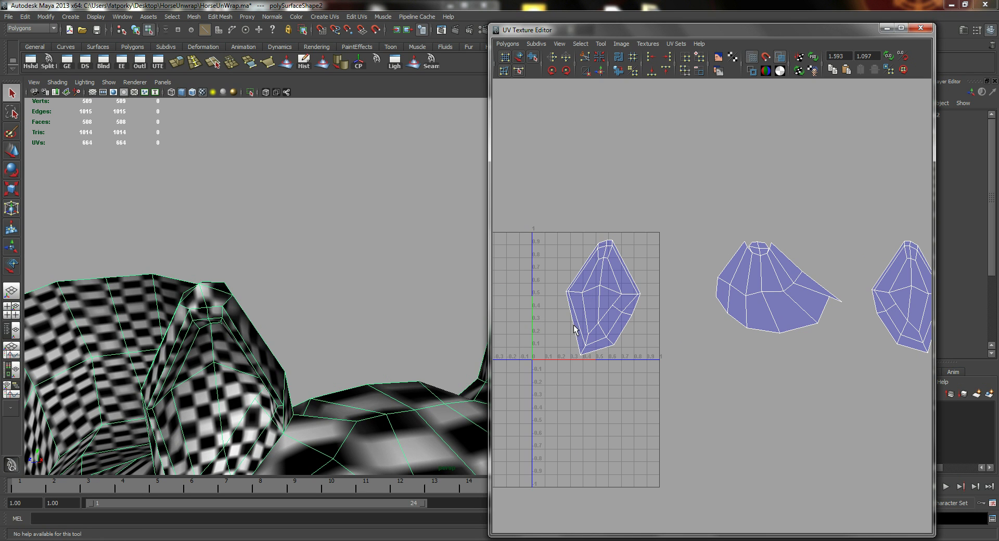
pyautogui.click(576, 329)
pyautogui.keyDown('alt'); pyautogui.moveTo(762, 358); pyautogui.dragTo(696, 377, button='middle'); pyautogui.keyUp('alt')
pyautogui.keyDown('alt'); pyautogui.moveTo(706, 331); pyautogui.dragTo(701, 324, button='middle'); pyautogui.keyUp('alt')
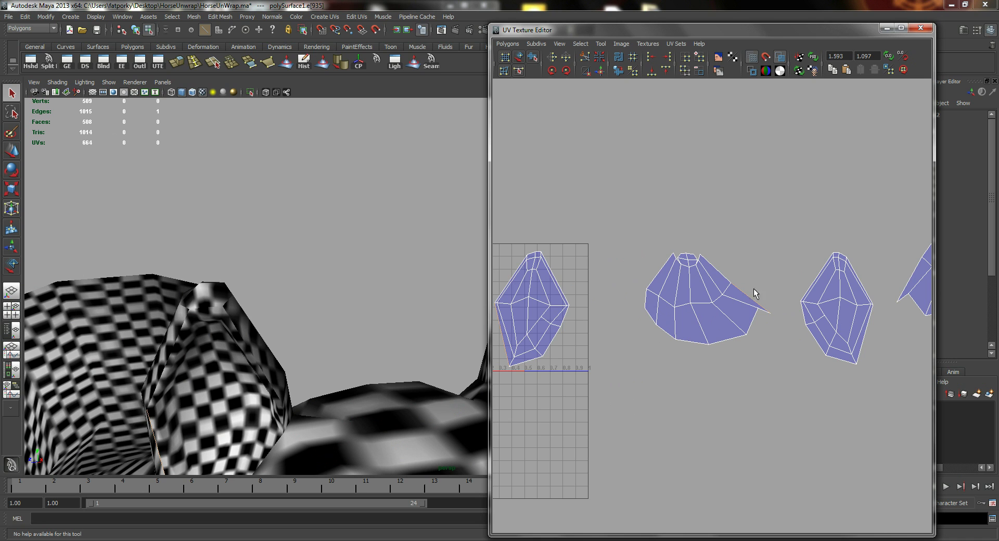
pyautogui.moveTo(756, 287); pyautogui.dragTo(744, 295)
pyautogui.click(503, 43)
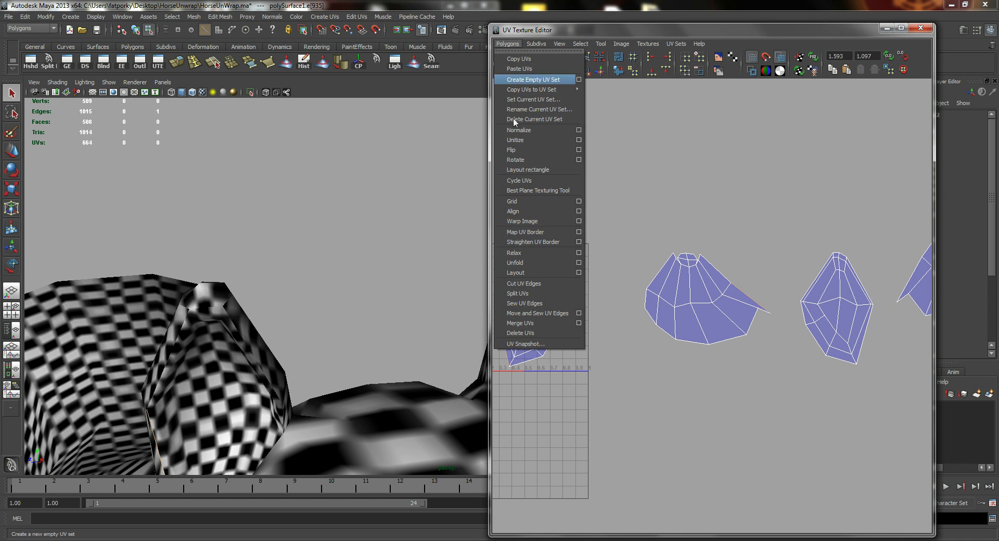
pyautogui.click(530, 313)
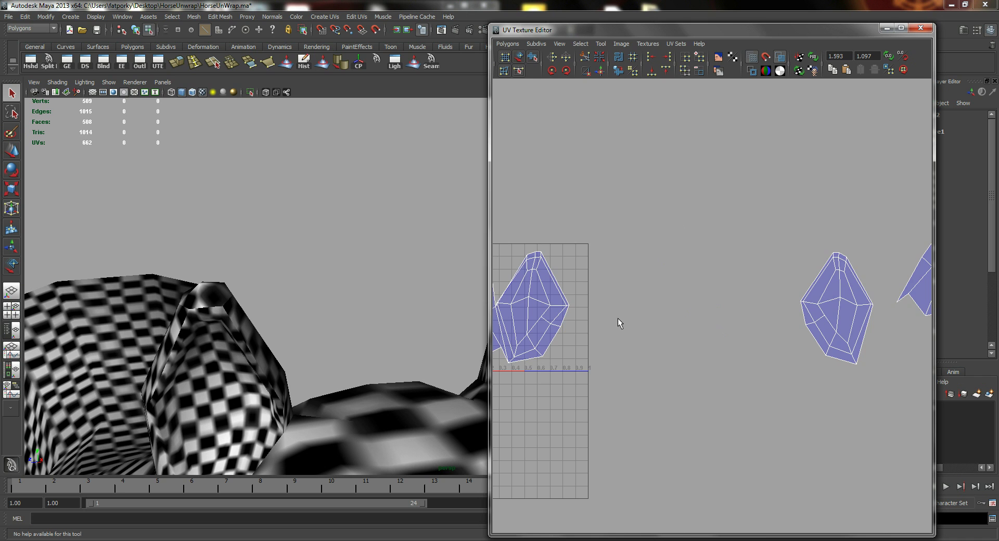
# Select the matching side edge of the second ear's outer shell and move and sew it to its inner shell.
pyautogui.keyDown('alt'); pyautogui.moveTo(619, 323); pyautogui.dragTo(743, 330, button='middle'); pyautogui.keyUp('alt')
pyautogui.keyDown('alt'); pyautogui.moveTo(874, 338); pyautogui.dragTo(614, 331, button='middle'); pyautogui.keyUp('alt')
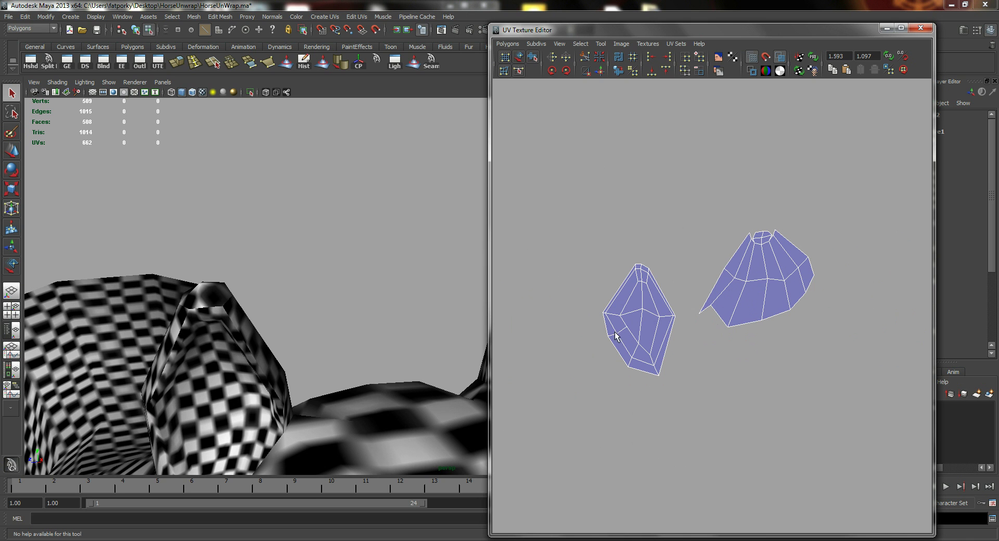
pyautogui.click(715, 288)
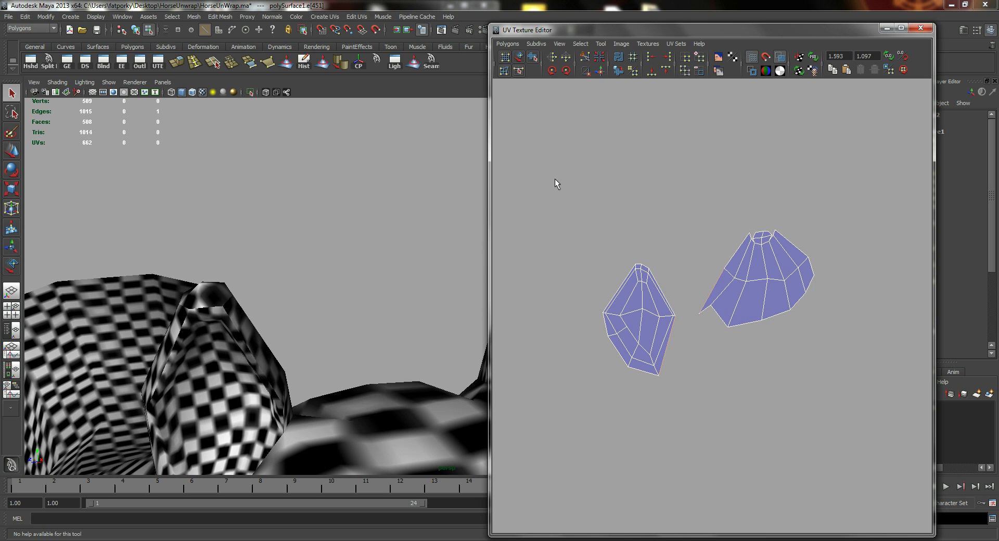
pyautogui.click(507, 43)
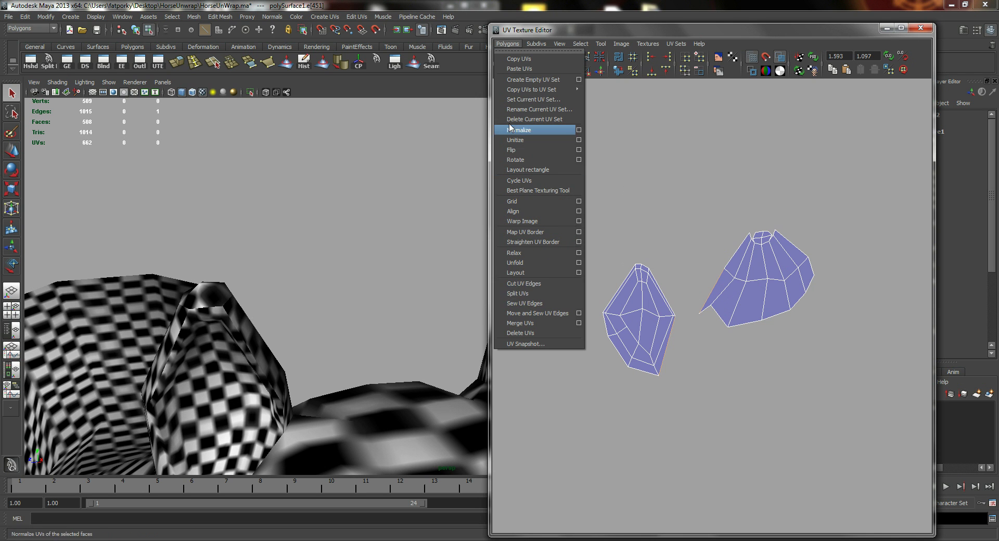
pyautogui.click(536, 313)
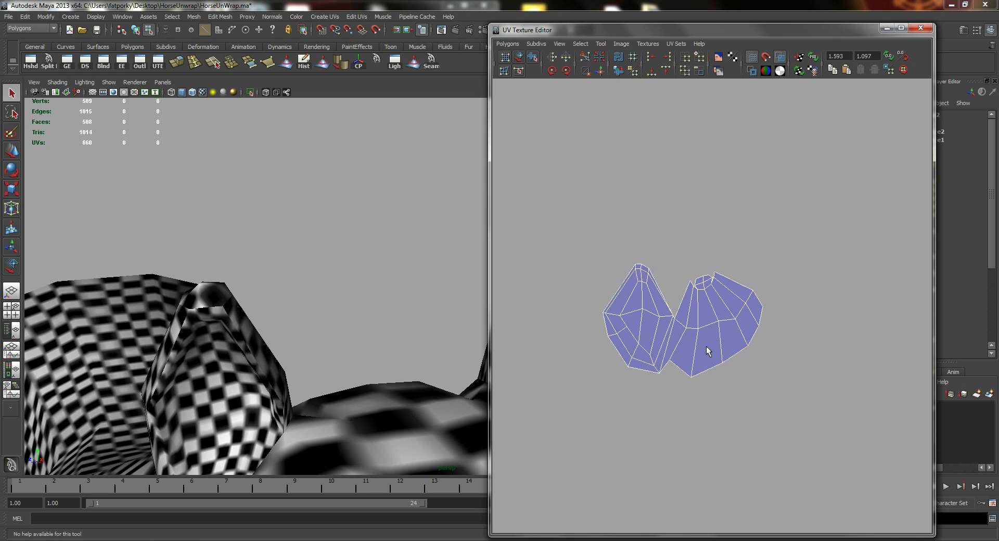
# Select all UVs of the second ear's sewn shell and unfold them with the horizontal and then the vertical constraint.
pyautogui.keyDown('alt'); pyautogui.moveTo(779, 341); pyautogui.dragTo(858, 334, button='middle'); pyautogui.keyUp('alt')
pyautogui.keyDown('alt'); pyautogui.moveTo(736, 304); pyautogui.dragTo(724, 282, button='middle'); pyautogui.keyUp('alt')
pyautogui.keyDown('alt'); pyautogui.moveTo(627, 254); pyautogui.dragTo(671, 272, button='right'); pyautogui.keyUp('alt')
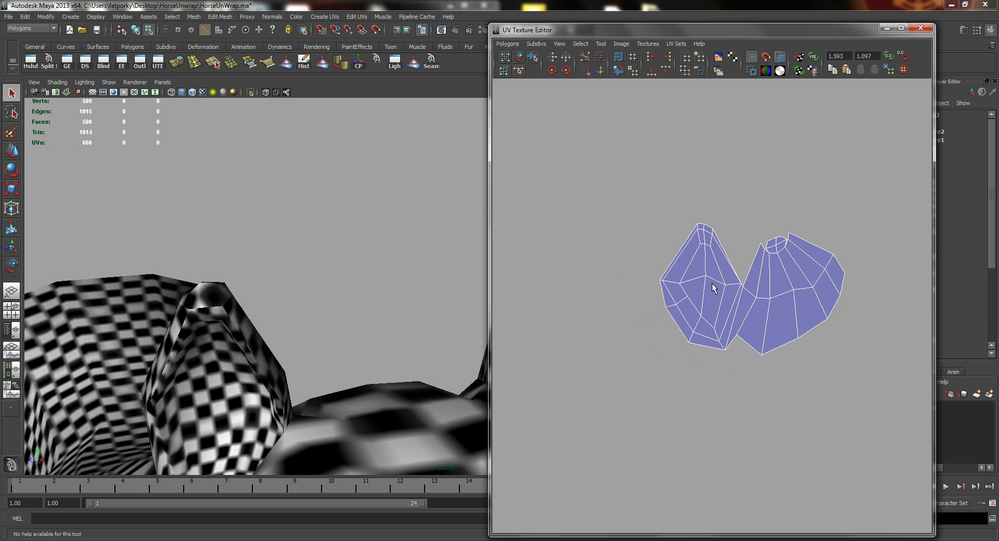
pyautogui.moveTo(765, 296); pyautogui.dragTo(818, 283, button='right')
pyautogui.moveTo(897, 198); pyautogui.dragTo(623, 441)
pyautogui.moveTo(592, 154); pyautogui.dragTo(639, 385, button='right')
pyautogui.moveTo(699, 387); pyautogui.dragTo(701, 381, button='right')
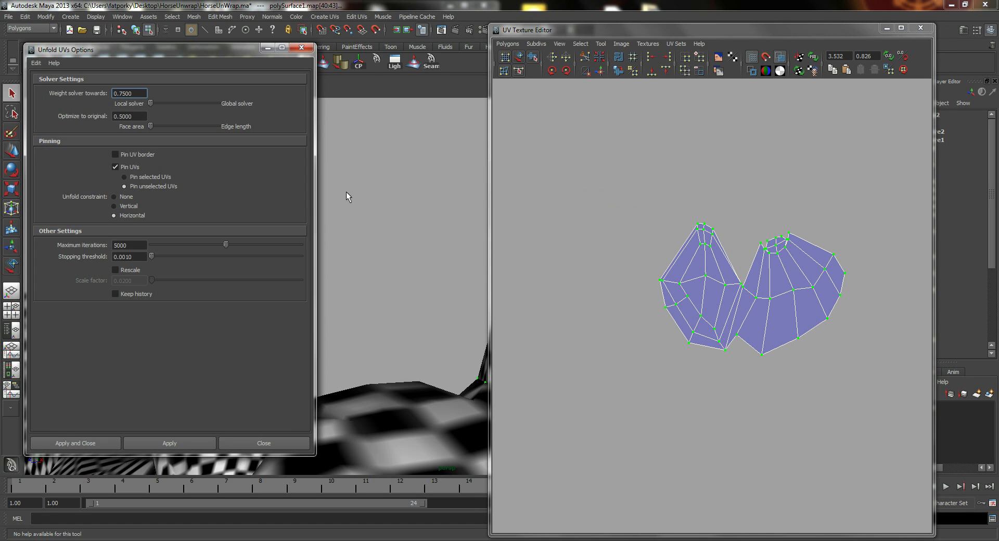
pyautogui.click(134, 216)
pyautogui.click(194, 443)
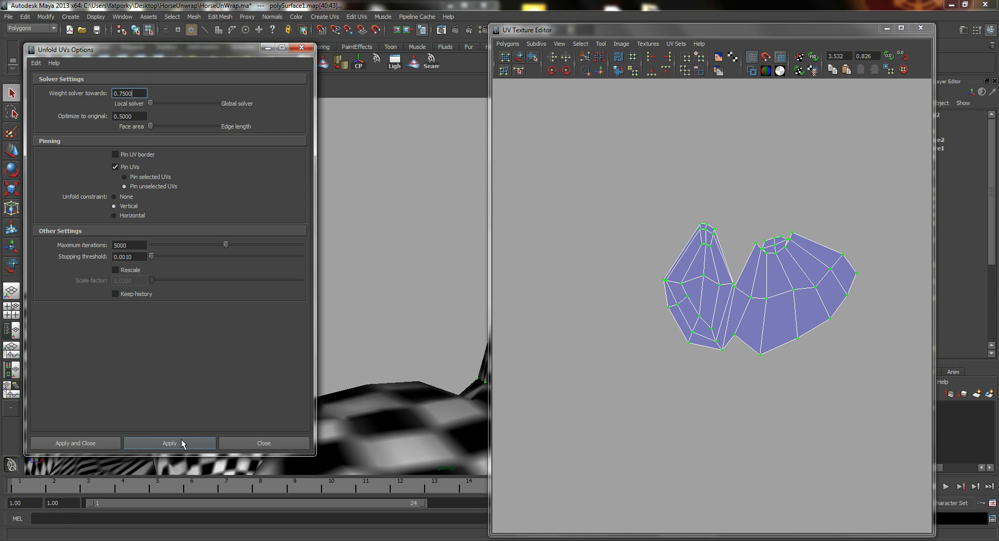
pyautogui.click(181, 443)
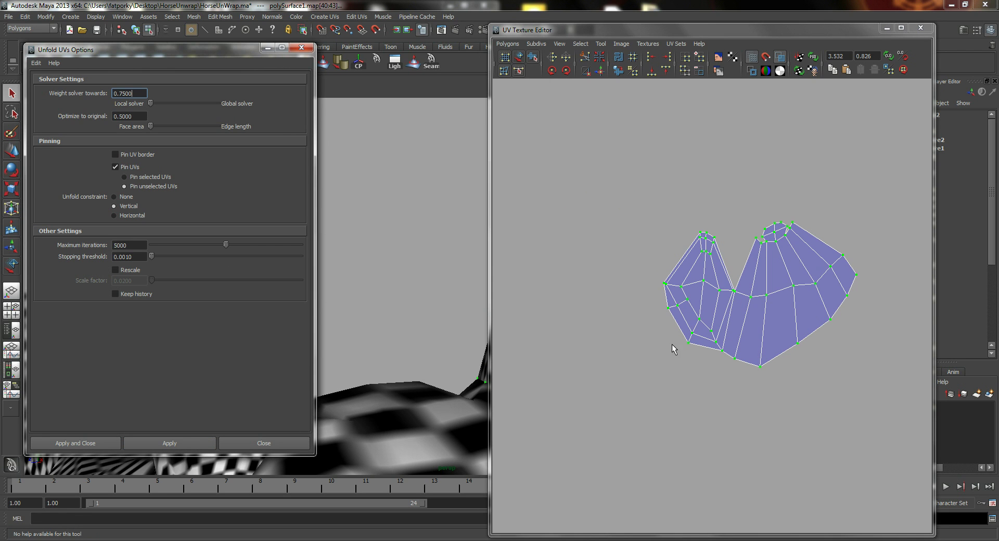
# Unfold the first ear's sewn shell with the horizontal and then the vertical constraint.
pyautogui.keyDown('alt'); pyautogui.moveTo(625, 308); pyautogui.dragTo(836, 313, button='middle'); pyautogui.keyUp('alt')
pyautogui.keyDown('alt'); pyautogui.moveTo(679, 275); pyautogui.dragTo(803, 301, button='middle'); pyautogui.keyUp('alt')
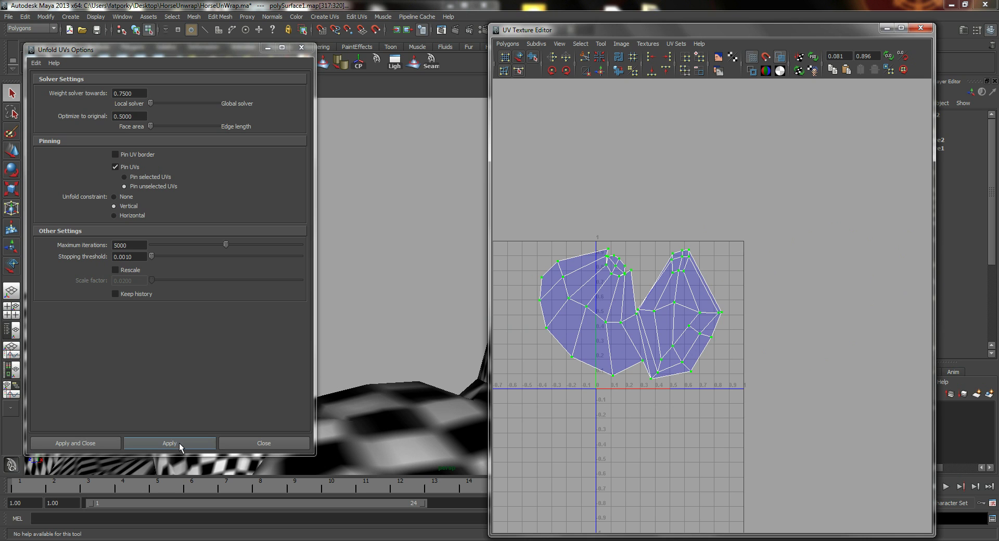
pyautogui.click(131, 216)
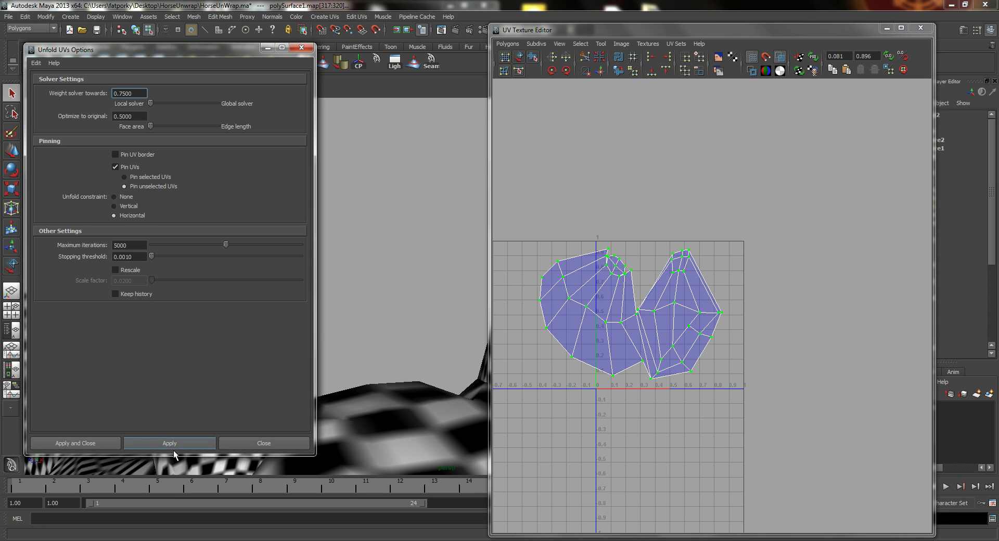
pyautogui.click(174, 446)
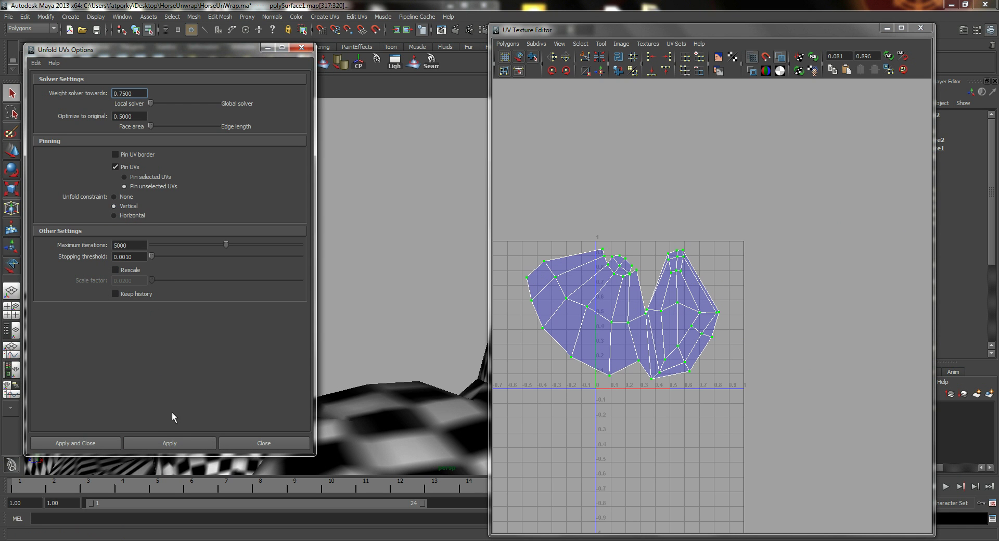
pyautogui.click(183, 441)
# Move the second ear's sewn shell horizontally until it sits just beside the first ear's shell.
pyautogui.keyDown('alt'); pyautogui.moveTo(772, 360); pyautogui.dragTo(606, 310, button='right'); pyautogui.keyUp('alt')
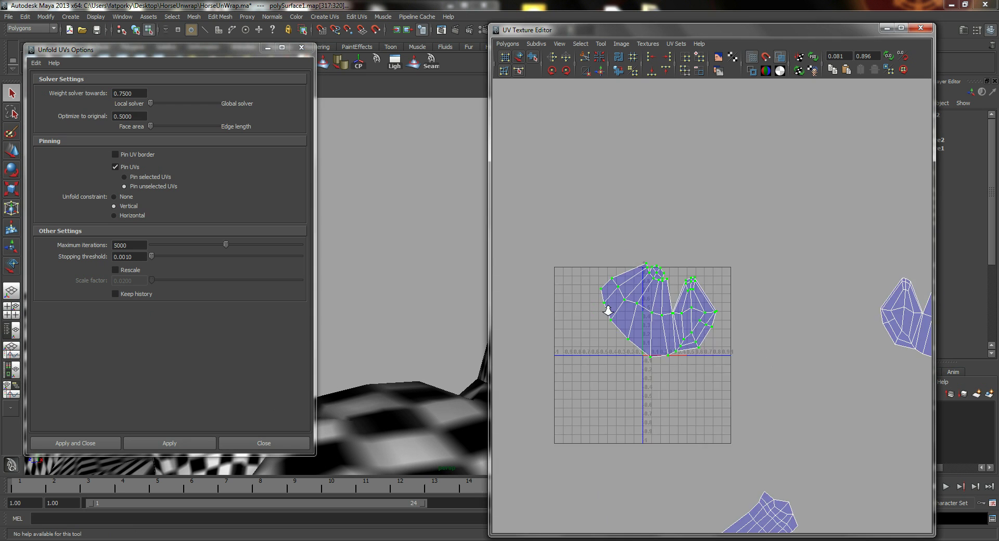
pyautogui.keyDown('alt'); pyautogui.moveTo(754, 328); pyautogui.dragTo(631, 299, button='right'); pyautogui.keyUp('alt')
pyautogui.keyDown('alt'); pyautogui.moveTo(745, 331); pyautogui.dragTo(721, 321, button='middle'); pyautogui.keyUp('alt')
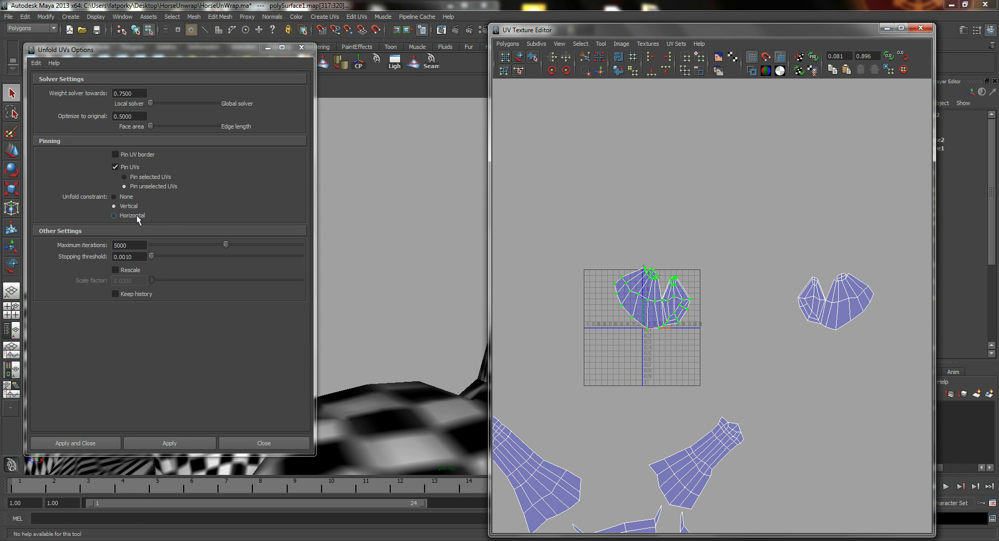
pyautogui.moveTo(898, 245); pyautogui.dragTo(762, 352)
pyautogui.press('w')
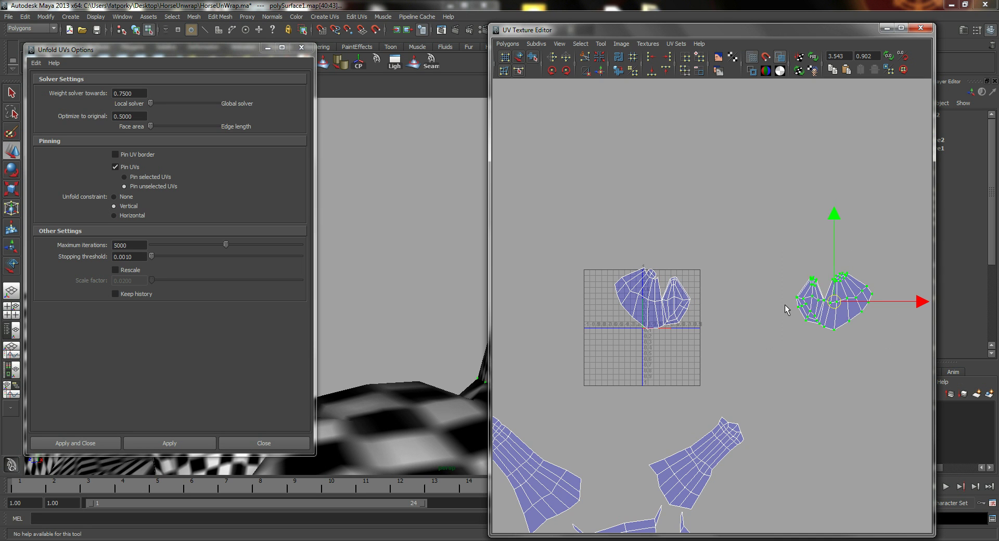
pyautogui.moveTo(834, 304); pyautogui.dragTo(742, 304)
# Examine the body shell and the leg and head shells arranged around it.
pyautogui.keyDown('alt'); pyautogui.moveTo(724, 357); pyautogui.dragTo(731, 282, button='middle'); pyautogui.keyUp('alt')
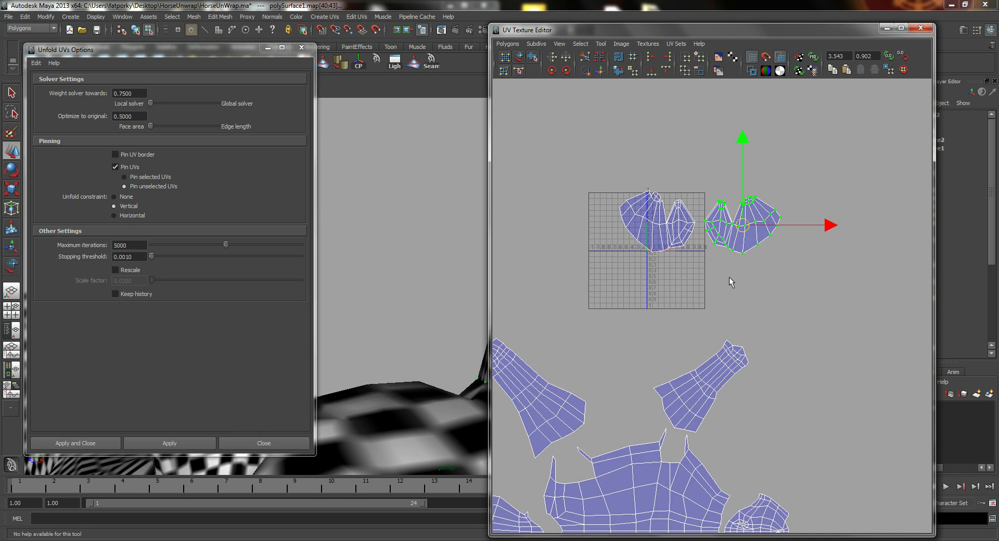
pyautogui.keyDown('alt'); pyautogui.moveTo(728, 233); pyautogui.dragTo(720, 239, button='middle'); pyautogui.keyUp('alt')
pyautogui.scroll(5, 742, 339)
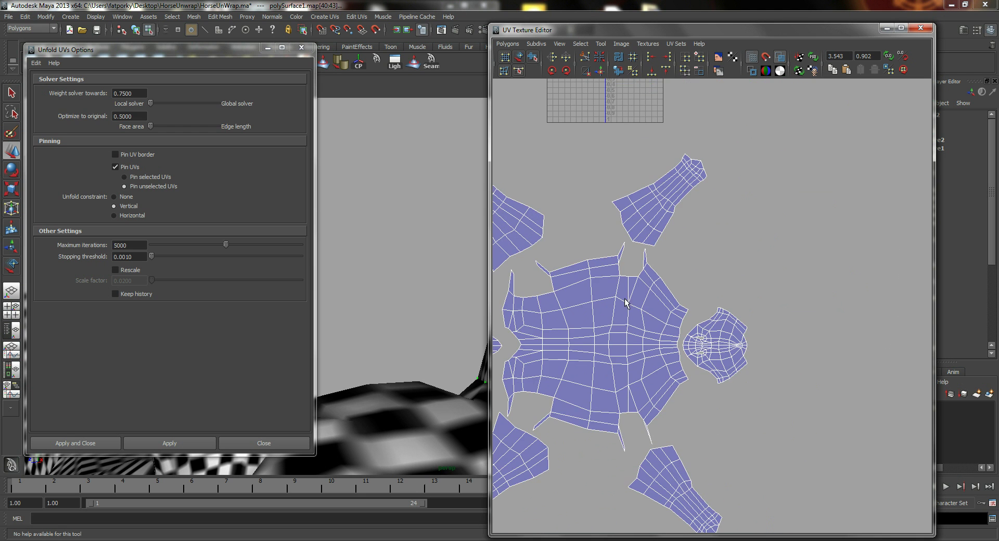
pyautogui.keyDown('alt'); pyautogui.moveTo(634, 348); pyautogui.dragTo(662, 263, button='middle'); pyautogui.keyUp('alt')
pyautogui.scroll(2, 738, 299)
pyautogui.scroll(-4, 760, 297)
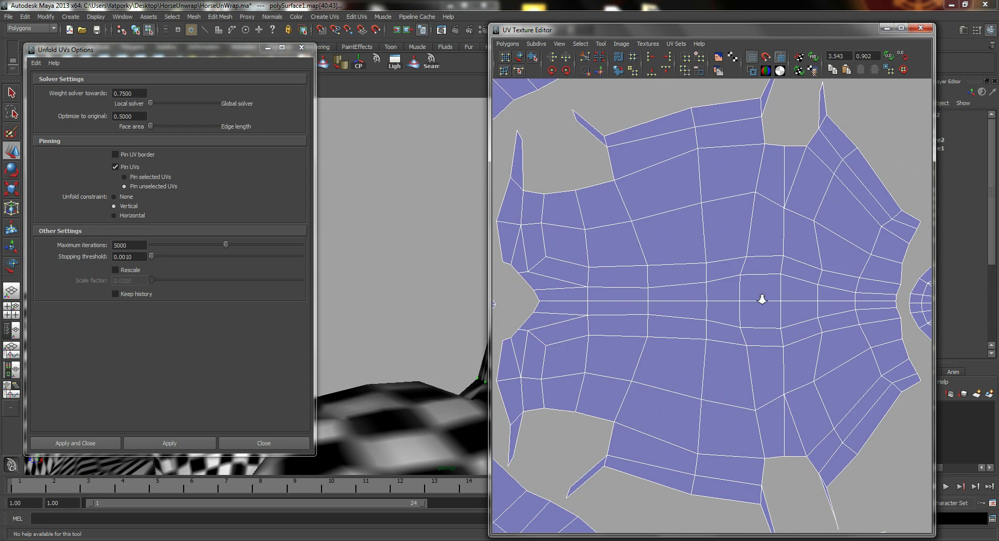
# Examine the border between the oval shell and the body shell, picking border edges to find their matching counterparts.
pyautogui.scroll(3, 660, 340)
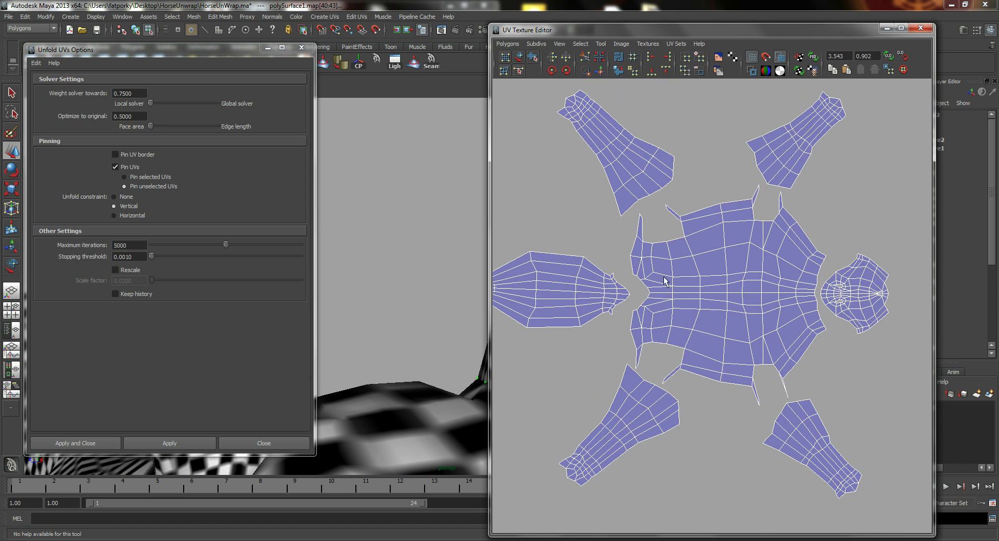
pyautogui.scroll(2, 773, 354)
pyautogui.scroll(3, 609, 295)
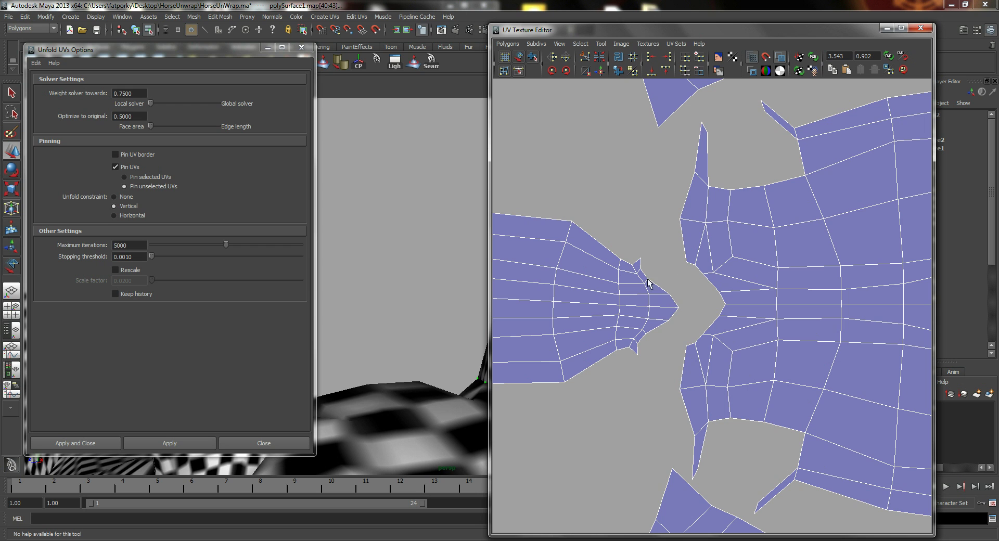
pyautogui.scroll(4, 641, 319)
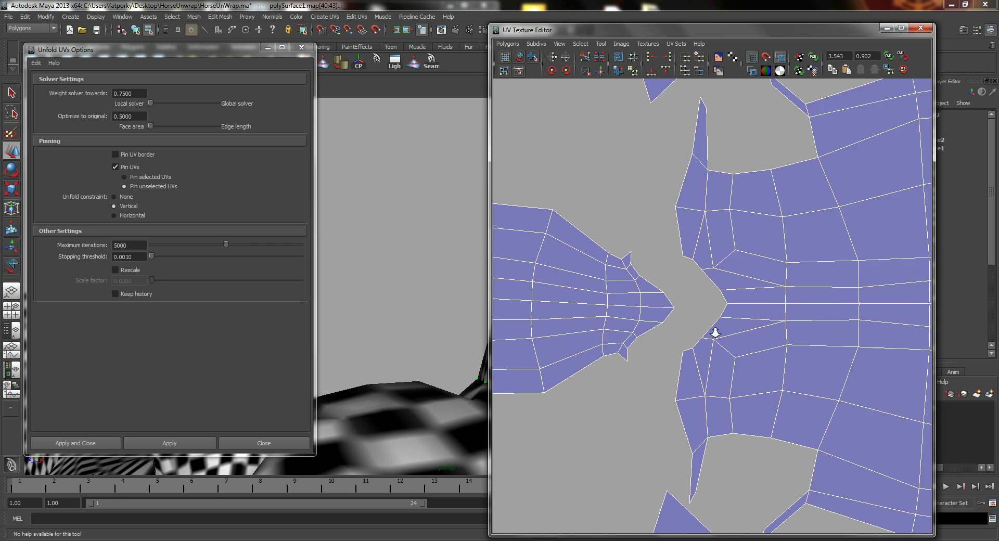
pyautogui.moveTo(656, 269); pyautogui.dragTo(662, 252, button='right')
pyautogui.press('w')
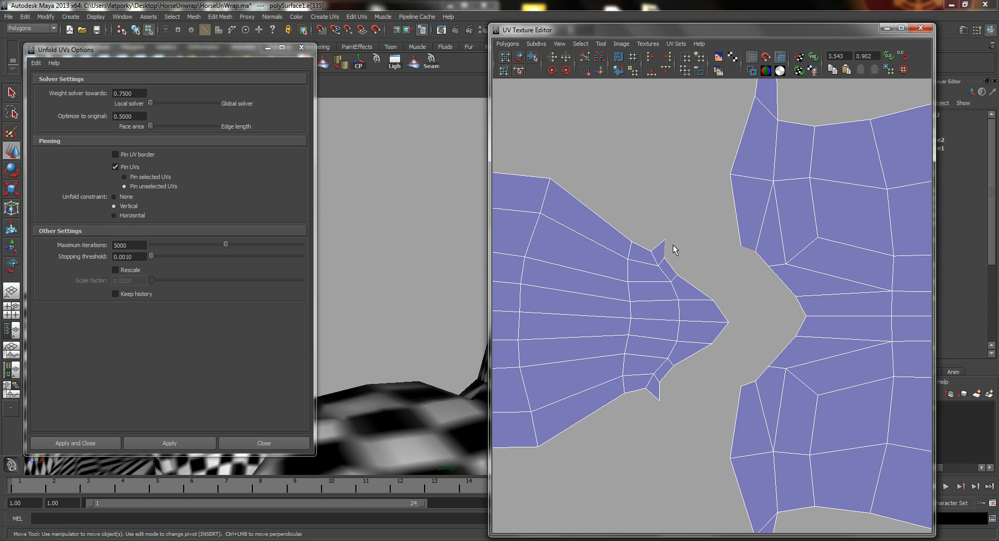
pyautogui.click(669, 264)
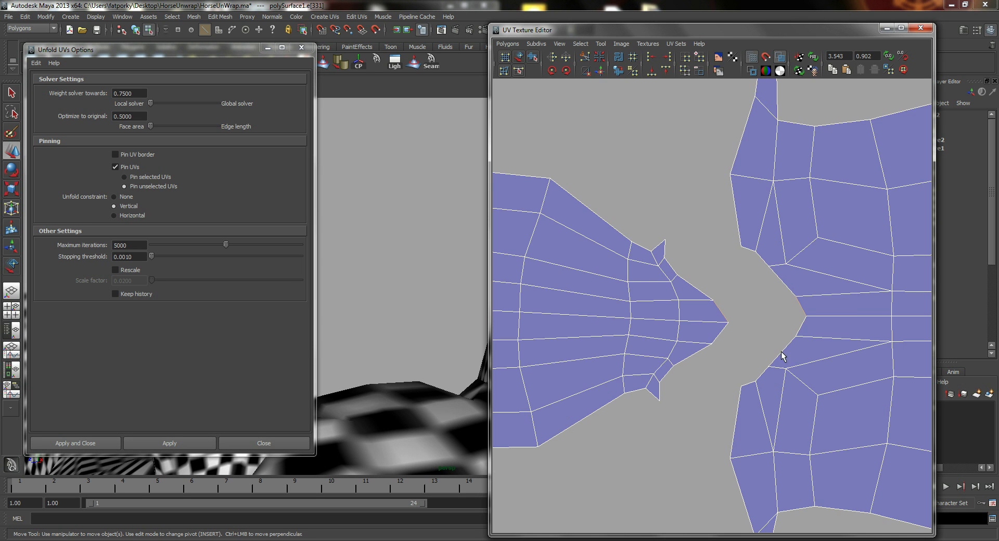
pyautogui.scroll(-3, 671, 312)
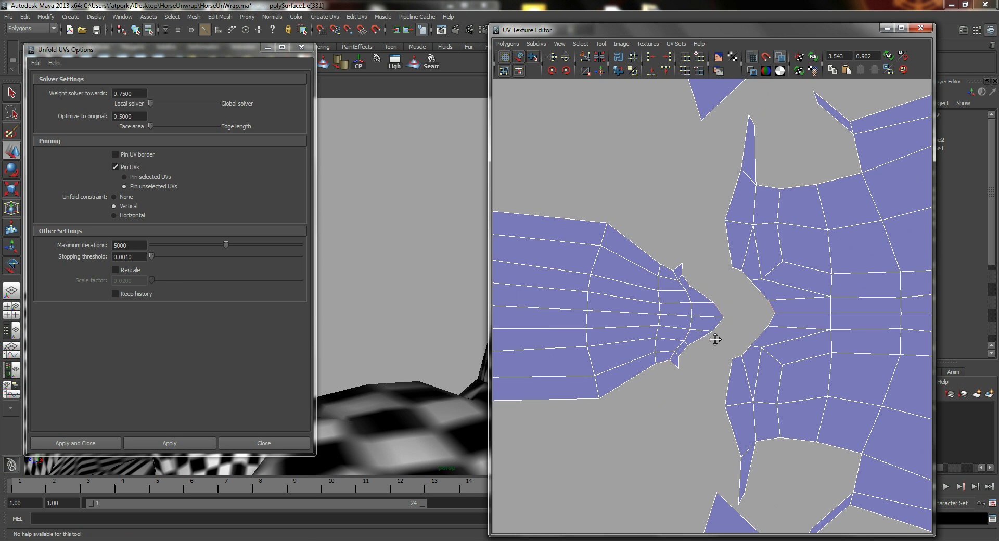
pyautogui.scroll(-3, 752, 325)
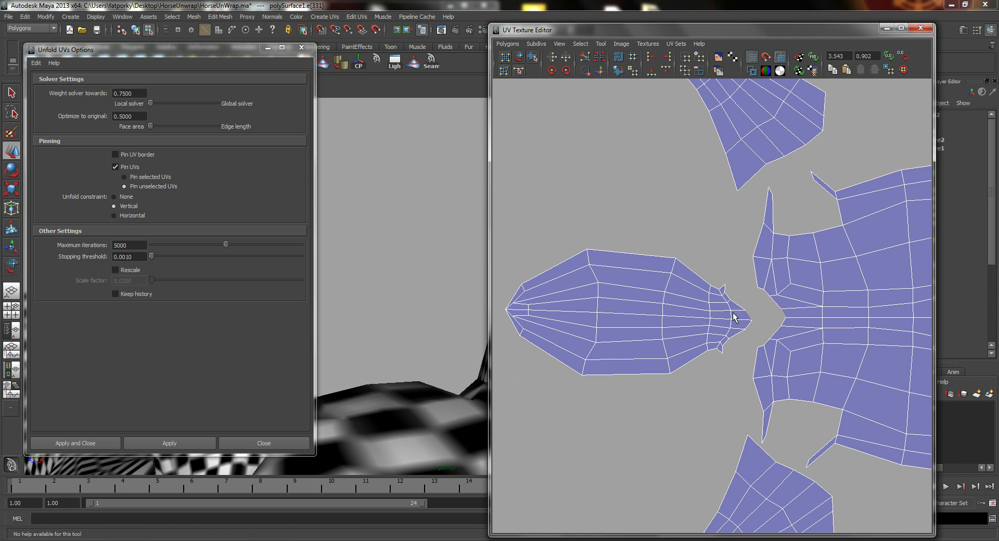
# Select the oval shell's border edges facing the body, close the unfold options, and join the shell to the body with Move and Sew UV Edges.
pyautogui.keyDown('alt'); pyautogui.moveTo(734, 317); pyautogui.dragTo(710, 311, button='right'); pyautogui.keyUp('alt')
pyautogui.keyDown('alt'); pyautogui.moveTo(766, 319); pyautogui.dragTo(717, 315, button='middle'); pyautogui.keyUp('alt')
pyautogui.keyDown('alt'); pyautogui.moveTo(833, 354); pyautogui.dragTo(988, 401, button='right'); pyautogui.keyUp('alt')
pyautogui.keyDown('alt'); pyautogui.moveTo(667, 287); pyautogui.dragTo(570, 270, button='middle'); pyautogui.keyUp('alt')
pyautogui.scroll(-1, 758, 315)
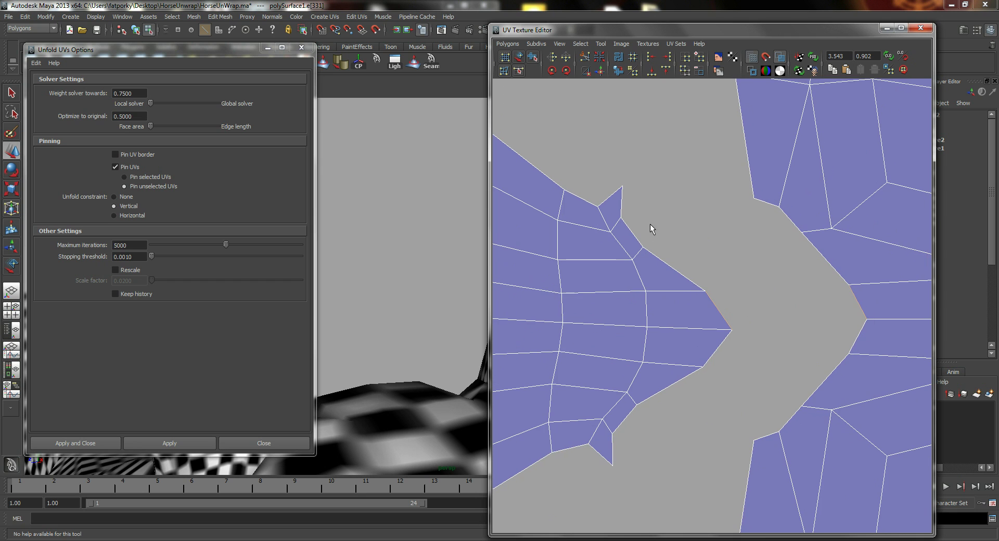
pyautogui.moveTo(635, 211); pyautogui.dragTo(720, 308)
pyautogui.keyDown('shift'); pyautogui.moveTo(657, 383); pyautogui.dragTo(674, 405); pyautogui.keyUp('shift')
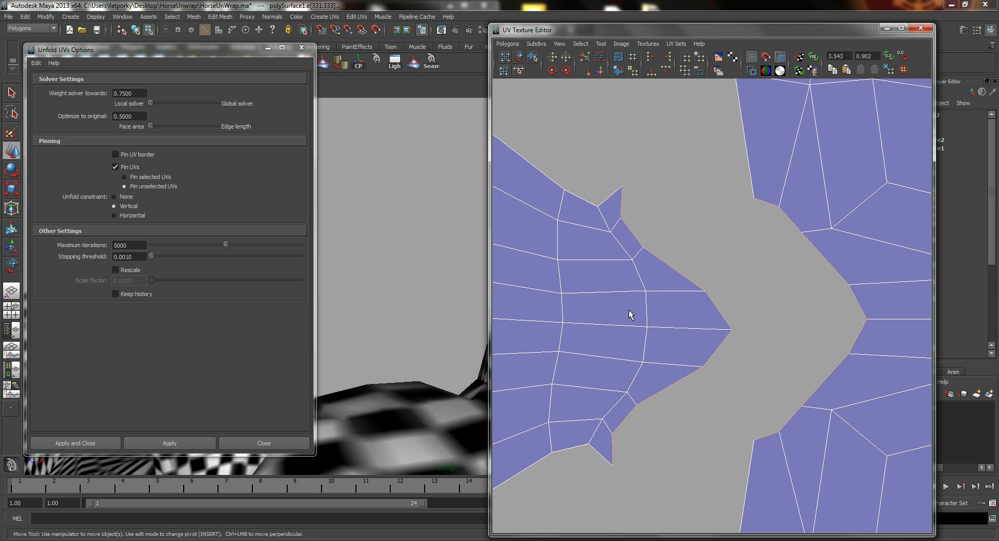
pyautogui.click(301, 47)
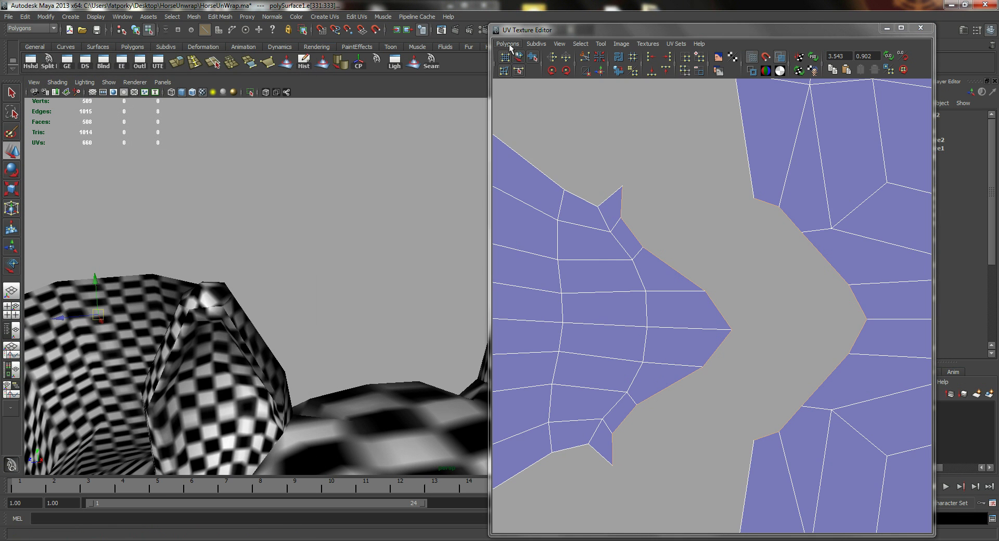
pyautogui.click(507, 44)
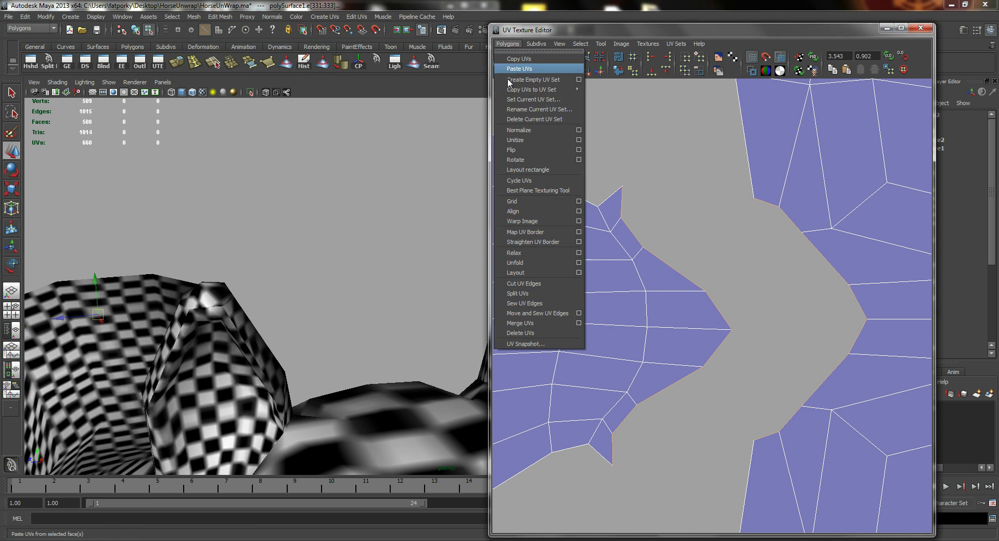
pyautogui.click(537, 313)
# Select the border edges at the wide end of the lower-left leg shell and move and sew them to the body shell.
pyautogui.keyDown('alt'); pyautogui.moveTo(860, 290); pyautogui.dragTo(588, 213, button='right'); pyautogui.keyUp('alt')
pyautogui.keyDown('alt'); pyautogui.moveTo(796, 322); pyautogui.dragTo(723, 218, button='middle'); pyautogui.keyUp('alt')
pyautogui.keyDown('alt'); pyautogui.moveTo(709, 325); pyautogui.dragTo(718, 250, button='middle'); pyautogui.keyUp('alt')
pyautogui.scroll(5, 734, 304)
pyautogui.keyDown('alt'); pyautogui.moveTo(738, 306); pyautogui.dragTo(722, 259, button='middle'); pyautogui.keyUp('alt')
pyautogui.moveTo(698, 320); pyautogui.dragTo(687, 333)
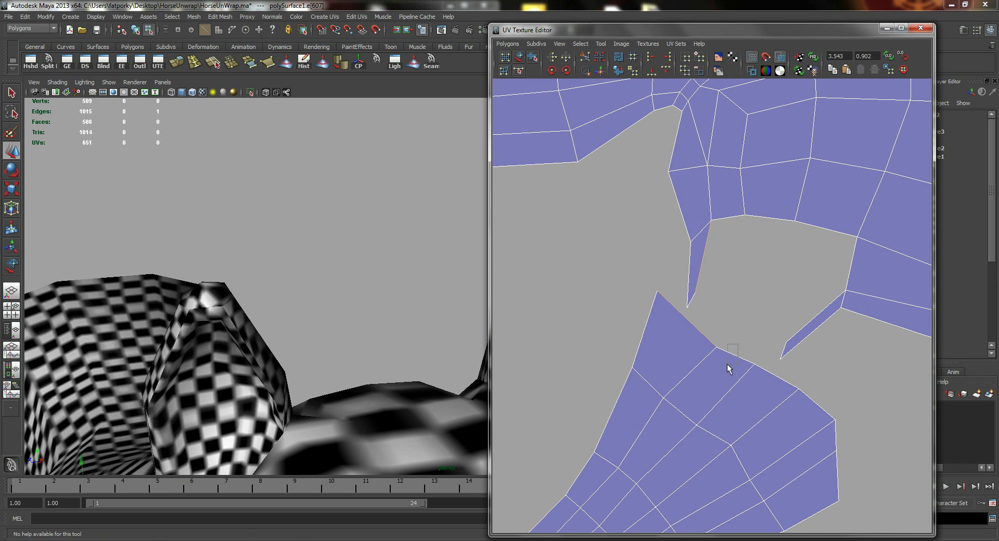
pyautogui.keyDown('shift'); pyautogui.moveTo(829, 400); pyautogui.dragTo(848, 485); pyautogui.keyUp('shift')
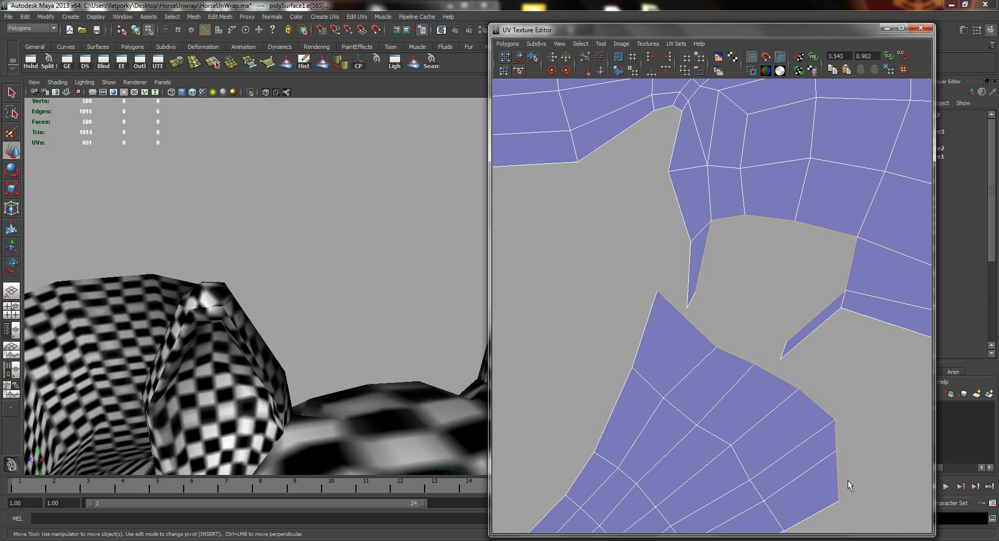
pyautogui.click(507, 44)
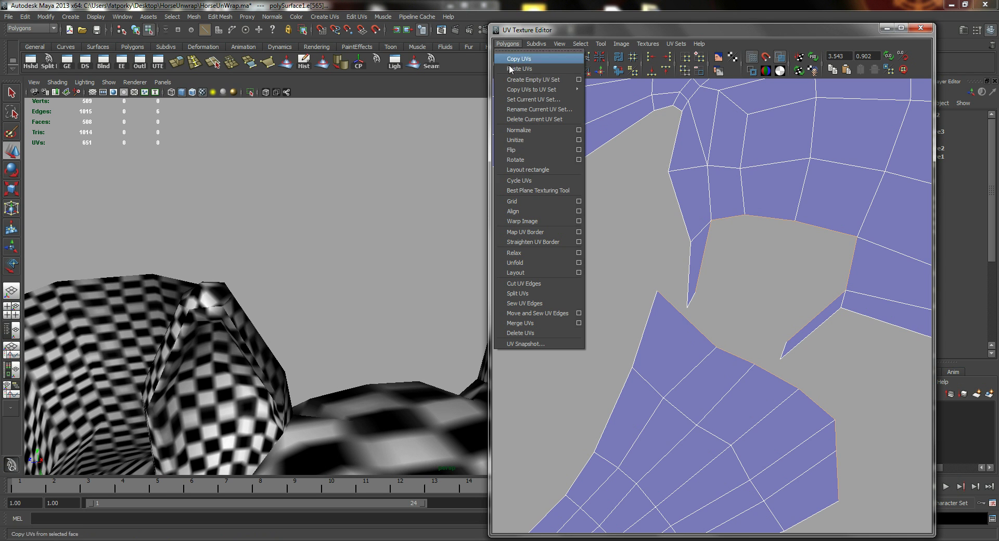
pyautogui.click(537, 313)
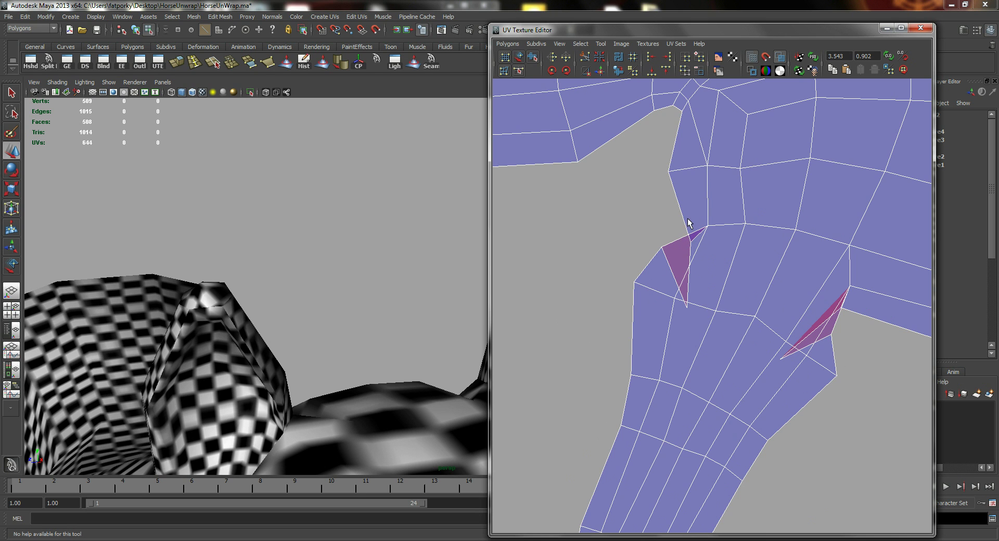
# Move the overlapping UVs on the left side of the sewn lower-left leg outward, clear of the leg's faces.
pyautogui.moveTo(688, 222); pyautogui.dragTo(682, 235, button='right')
pyautogui.click(689, 243)
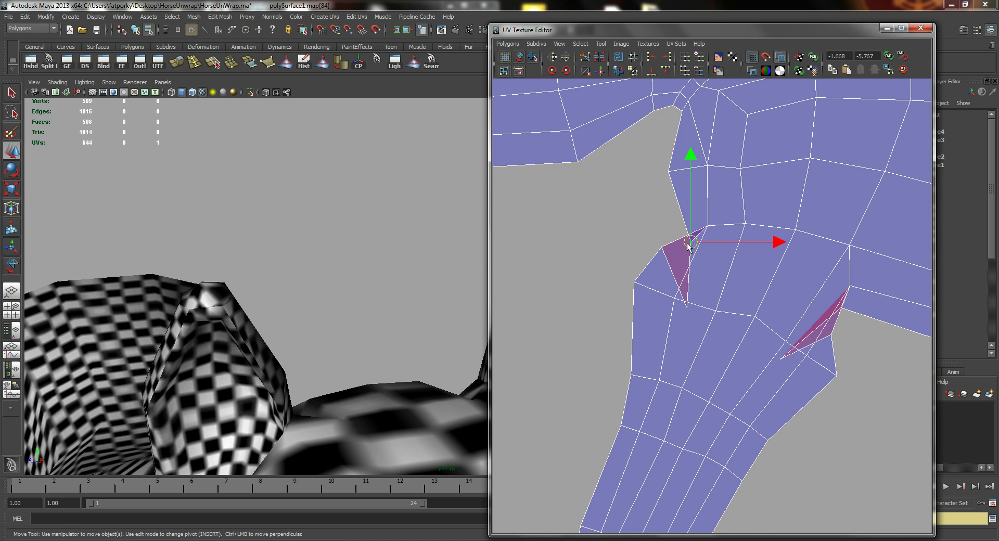
pyautogui.moveTo(690, 241); pyautogui.dragTo(636, 204)
pyautogui.click(686, 306)
pyautogui.click(687, 241)
pyautogui.moveTo(687, 241); pyautogui.dragTo(639, 228)
pyautogui.click(635, 204)
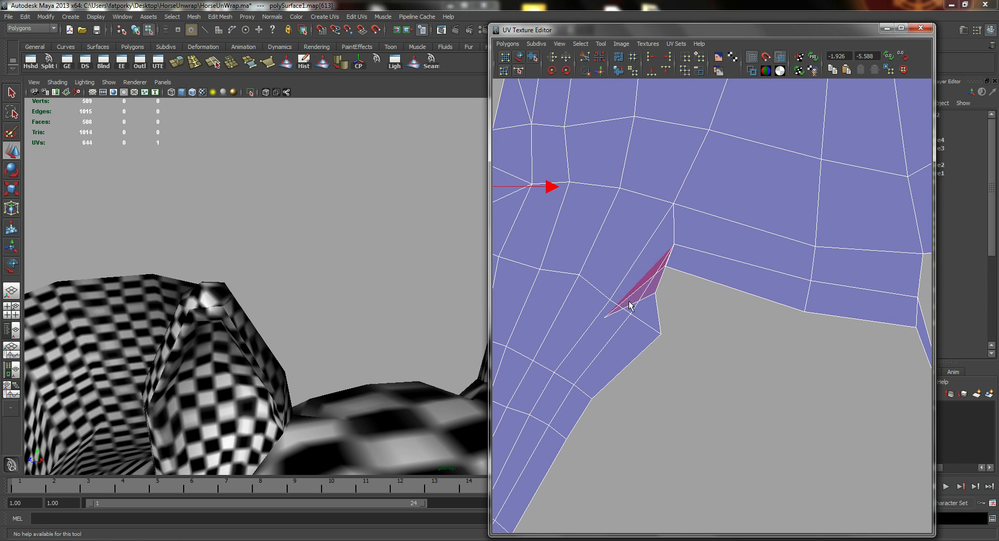
# Pull the overlapping UVs on the right side of the lower-left leg joint outward beyond the shell's border.
pyautogui.click(605, 316)
pyautogui.moveTo(605, 316); pyautogui.dragTo(705, 331)
pyautogui.click(664, 264)
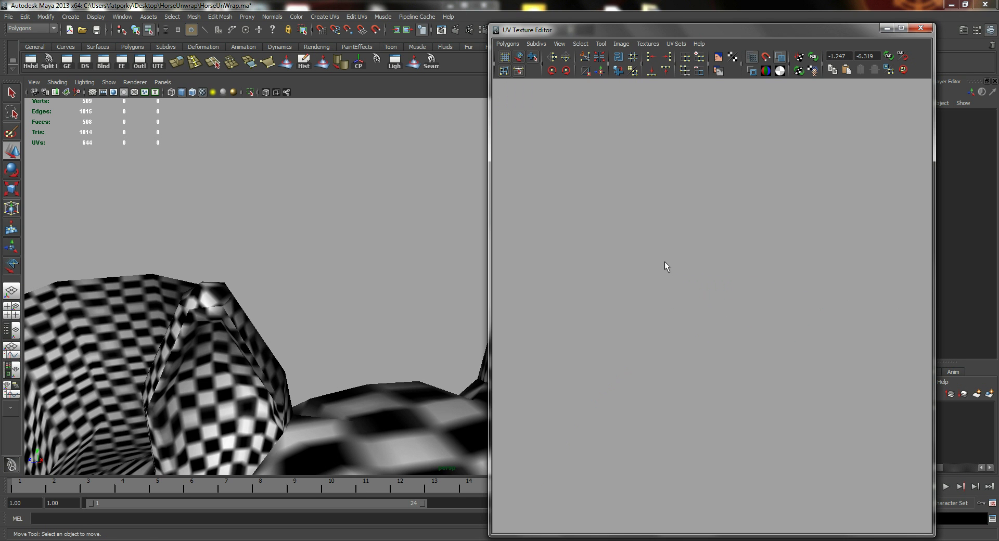
pyautogui.click(279, 353)
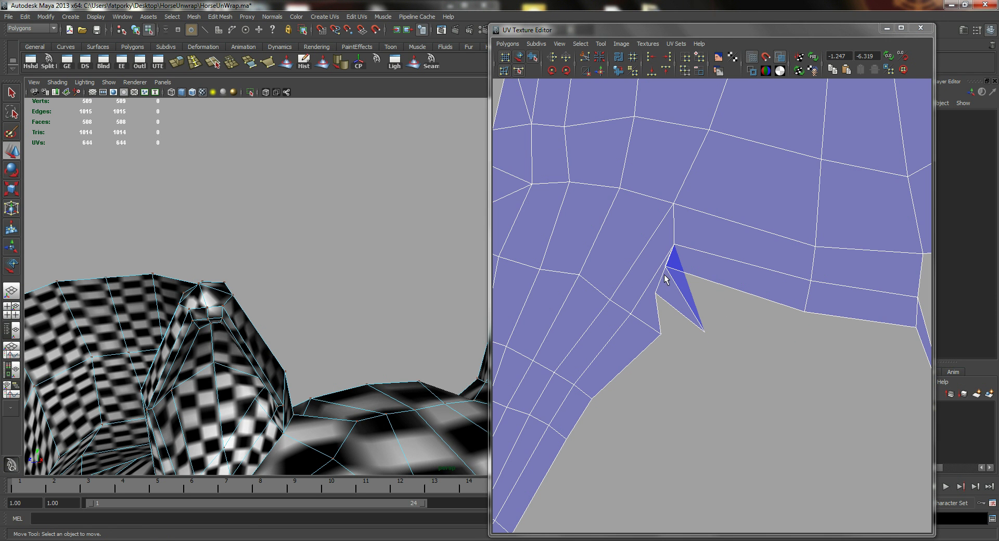
pyautogui.click(666, 268)
pyautogui.moveTo(667, 266); pyautogui.dragTo(703, 277)
pyautogui.moveTo(654, 299); pyautogui.dragTo(711, 285)
pyautogui.click(705, 333)
pyautogui.click(704, 276)
pyautogui.scroll(-3, 683, 281)
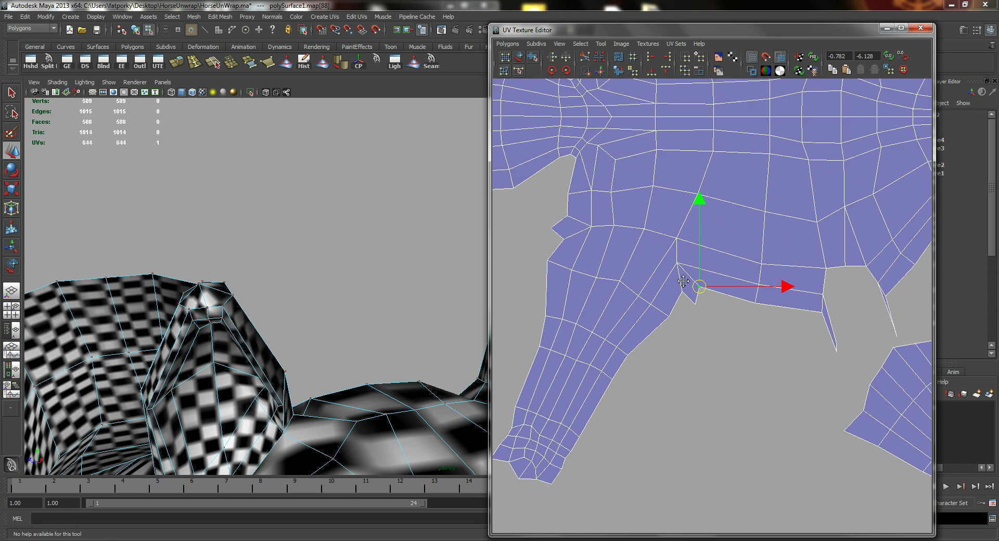
# Select the lower-right leg shell's border edges that match the body opening and move and sew them to the body.
pyautogui.keyDown('alt'); pyautogui.moveTo(871, 338); pyautogui.dragTo(689, 285, button='middle'); pyautogui.keyUp('alt')
pyautogui.keyDown('alt'); pyautogui.moveTo(708, 332); pyautogui.dragTo(726, 271, button='middle'); pyautogui.keyUp('alt')
pyautogui.keyDown('alt'); pyautogui.moveTo(726, 272); pyautogui.dragTo(745, 329, button='right'); pyautogui.keyUp('alt')
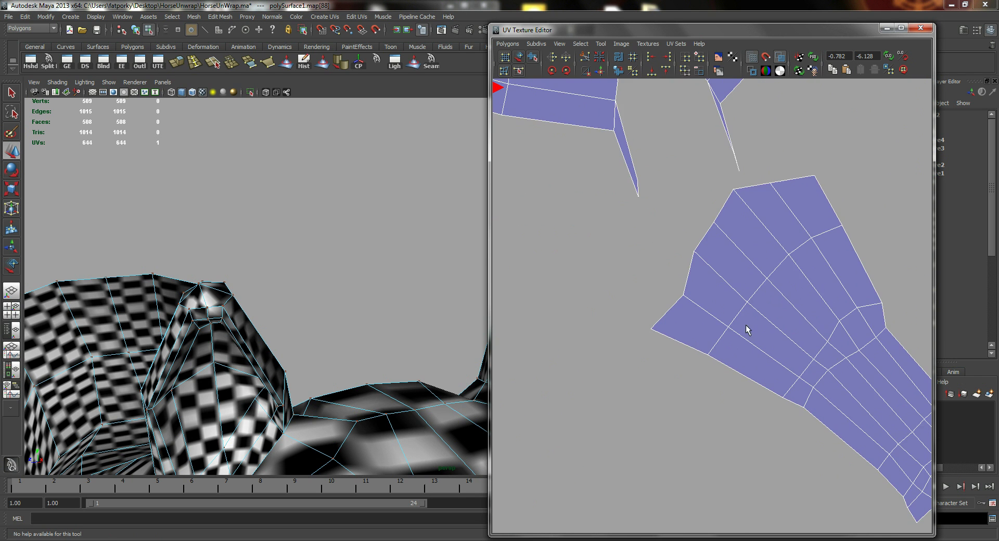
pyautogui.moveTo(680, 314); pyautogui.dragTo(669, 312, button='right')
pyautogui.moveTo(683, 272); pyautogui.dragTo(695, 280)
pyautogui.keyDown('shift'); pyautogui.moveTo(698, 232); pyautogui.dragTo(713, 241); pyautogui.keyUp('shift')
pyautogui.keyDown('alt'); pyautogui.moveTo(719, 207); pyautogui.dragTo(705, 262, button='middle'); pyautogui.keyUp('alt')
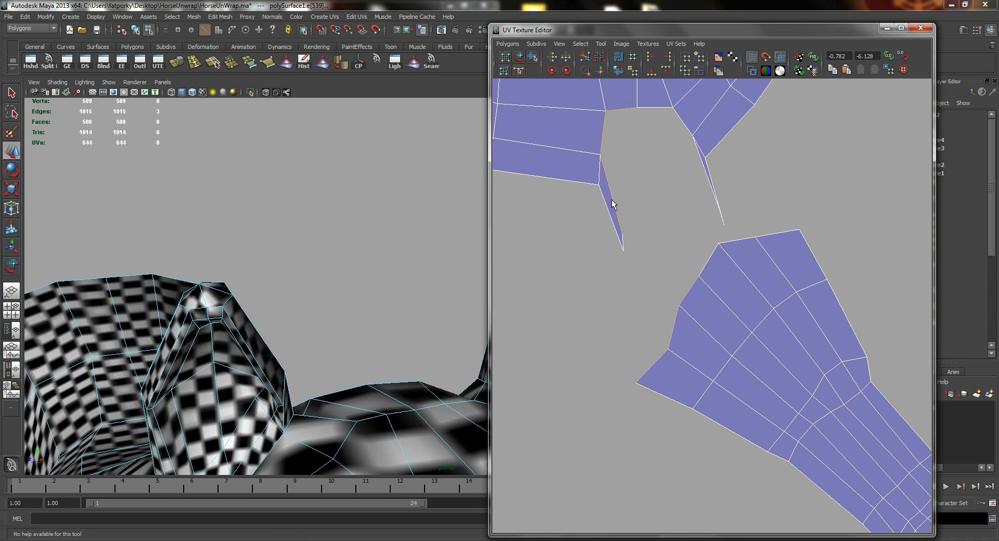
pyautogui.keyDown('shift'); pyautogui.moveTo(716, 260); pyautogui.dragTo(716, 261); pyautogui.keyUp('shift')
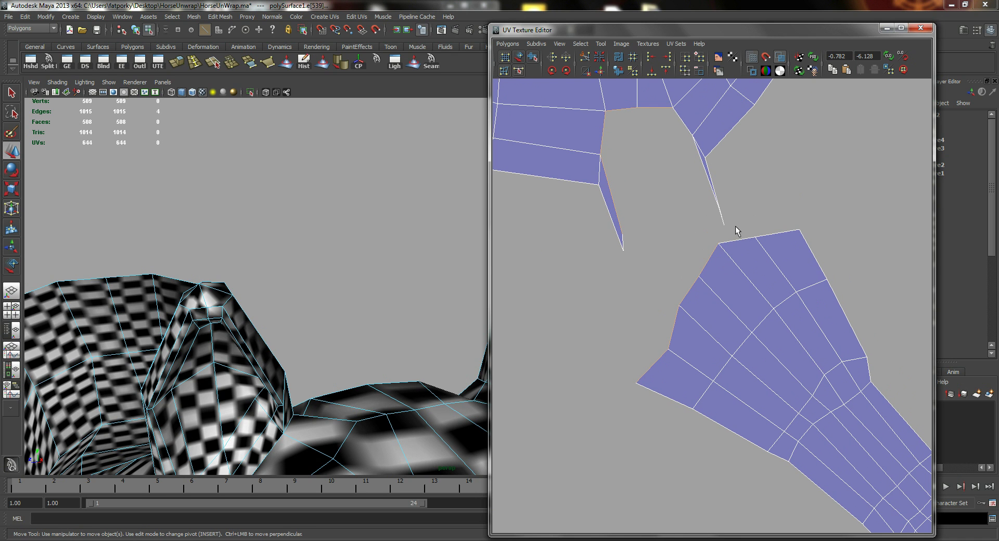
pyautogui.keyDown('shift'); pyautogui.moveTo(735, 226); pyautogui.dragTo(792, 240); pyautogui.keyUp('shift')
pyautogui.click(507, 44)
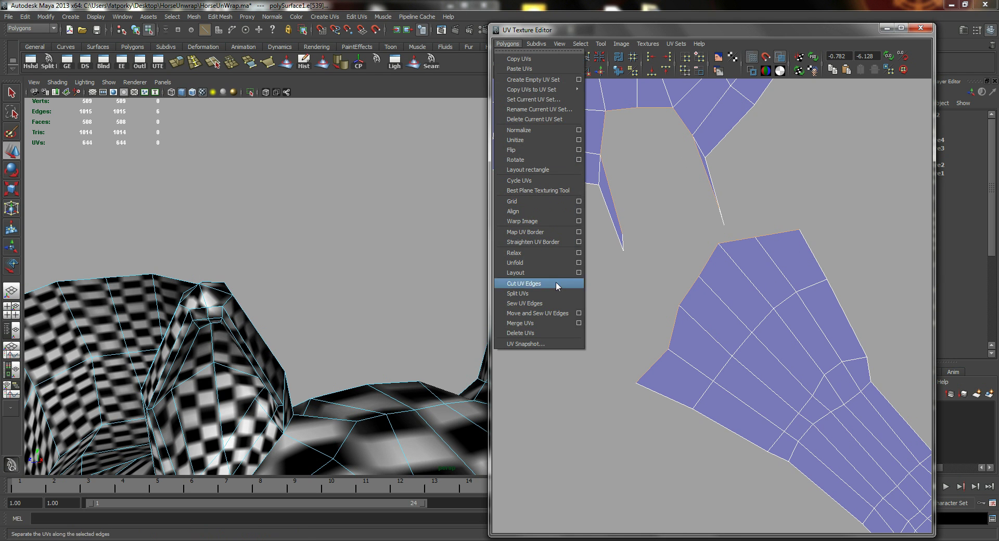
pyautogui.click(547, 314)
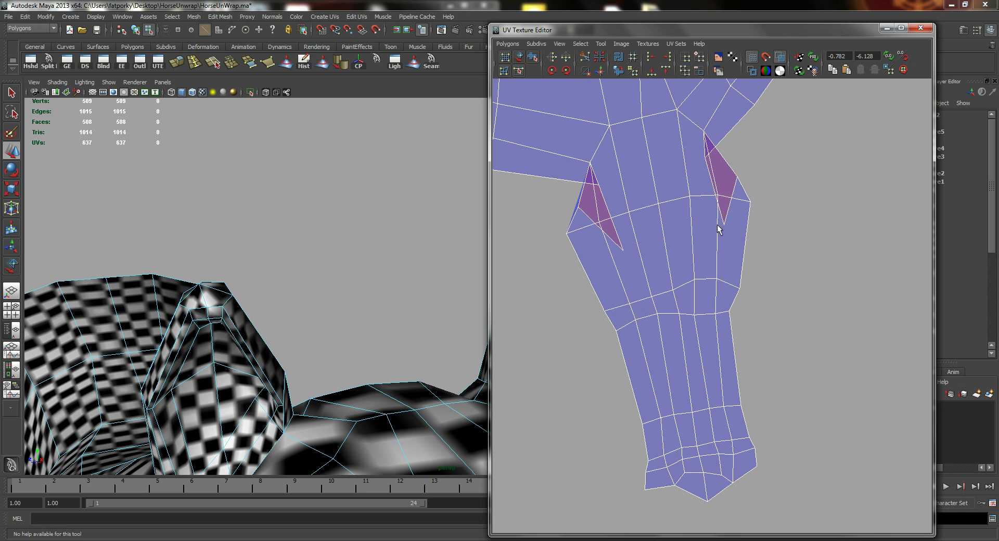
# Move the three overlapping UVs on the left side of the lower-right leg joint outward to untangle their faces.
pyautogui.keyDown('alt'); pyautogui.moveTo(606, 199); pyautogui.dragTo(683, 232, button='middle'); pyautogui.keyUp('alt')
pyautogui.keyDown('alt'); pyautogui.moveTo(683, 231); pyautogui.dragTo(741, 245, button='right'); pyautogui.keyUp('alt')
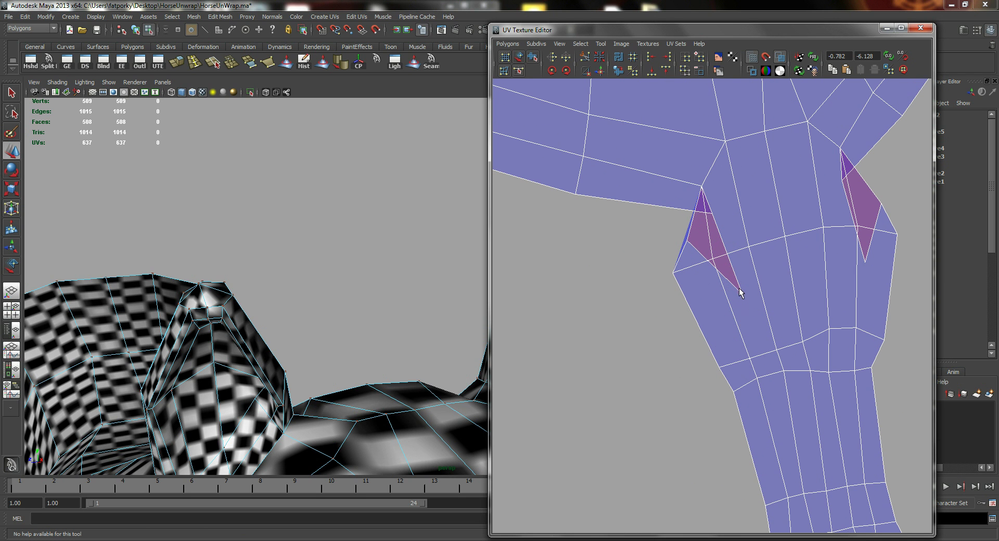
pyautogui.click(710, 215)
pyautogui.moveTo(711, 215); pyautogui.dragTo(639, 219)
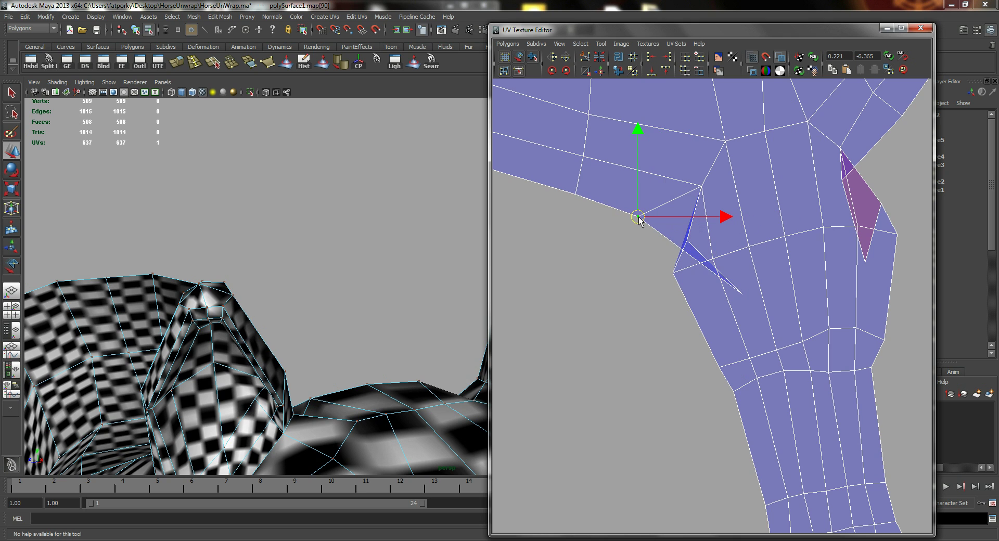
pyautogui.click(741, 293)
pyautogui.moveTo(742, 293); pyautogui.dragTo(603, 271)
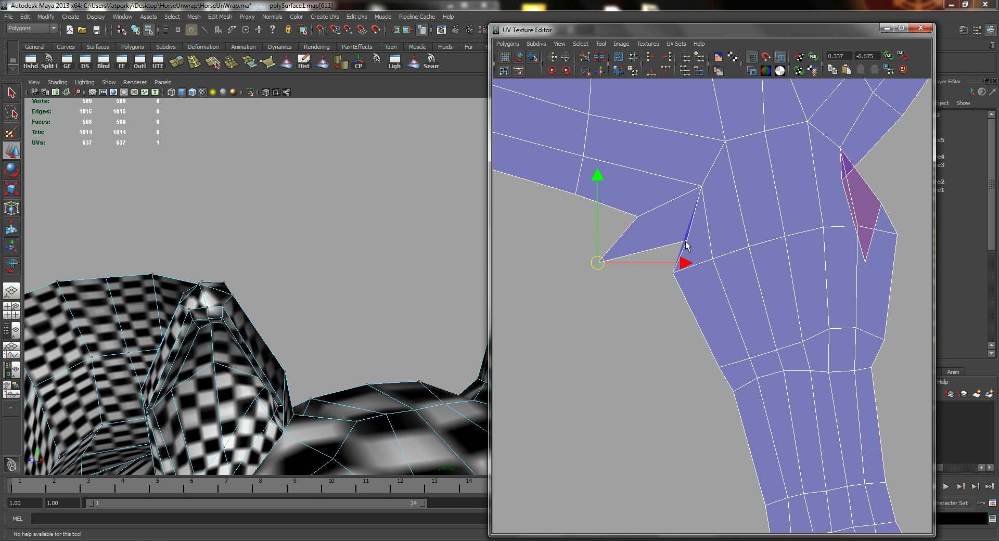
pyautogui.click(685, 241)
pyautogui.moveTo(686, 240); pyautogui.dragTo(665, 235)
# Spread the overlapping UVs on the right side of the lower-right leg joint outward past the border.
pyautogui.keyDown('alt'); pyautogui.moveTo(774, 223); pyautogui.dragTo(577, 343, button='middle'); pyautogui.keyUp('alt')
pyautogui.click(645, 301)
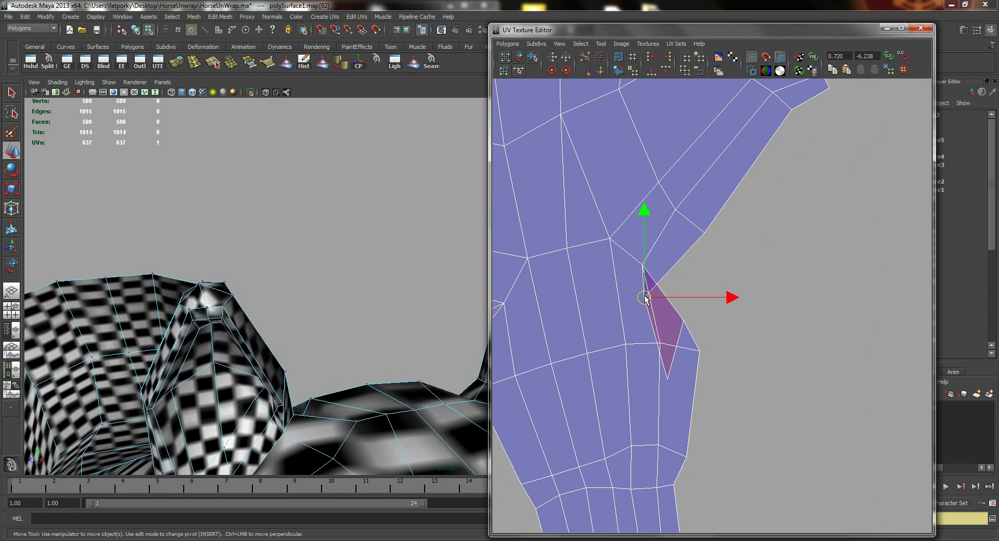
pyautogui.moveTo(645, 299); pyautogui.dragTo(697, 272)
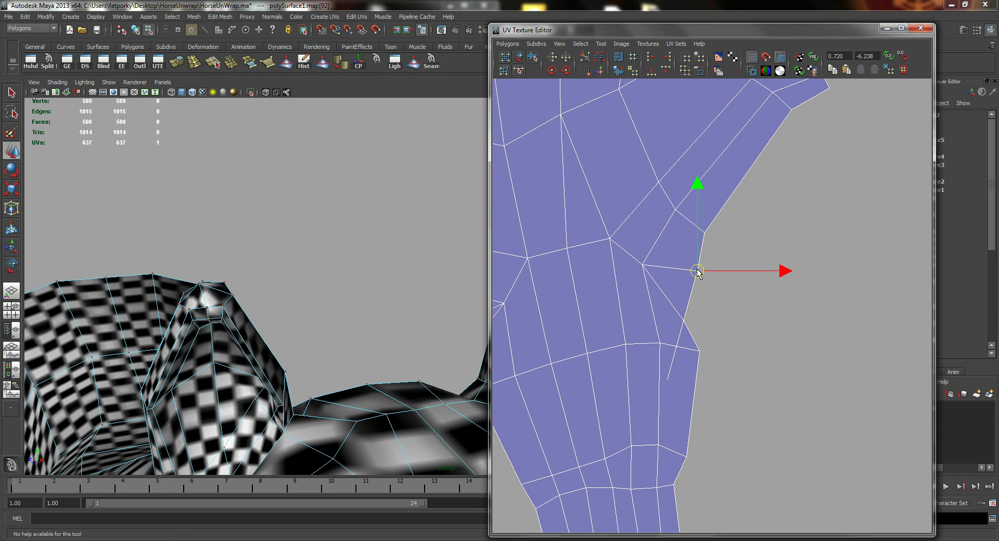
pyautogui.click(669, 379)
pyautogui.moveTo(667, 379); pyautogui.dragTo(741, 308)
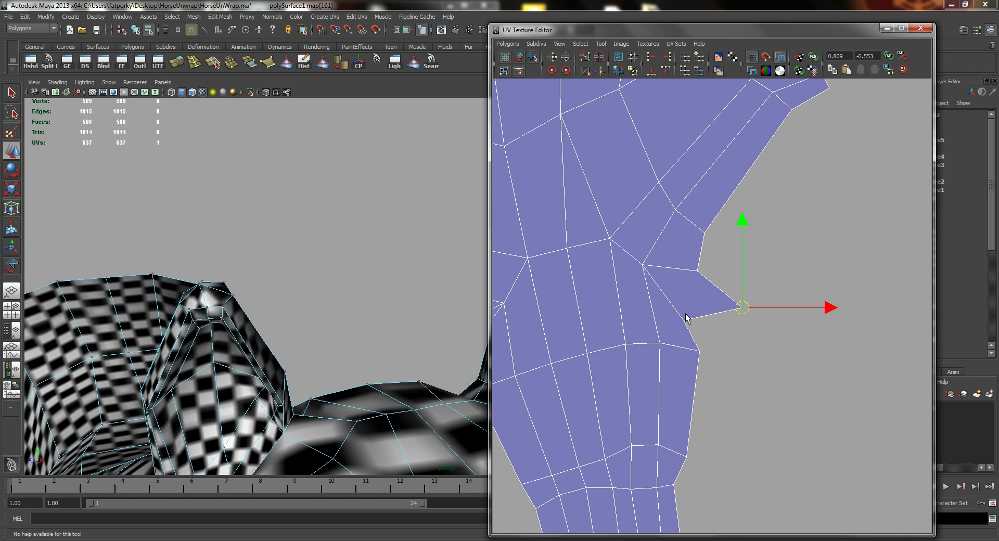
pyautogui.moveTo(695, 339); pyautogui.dragTo(694, 302)
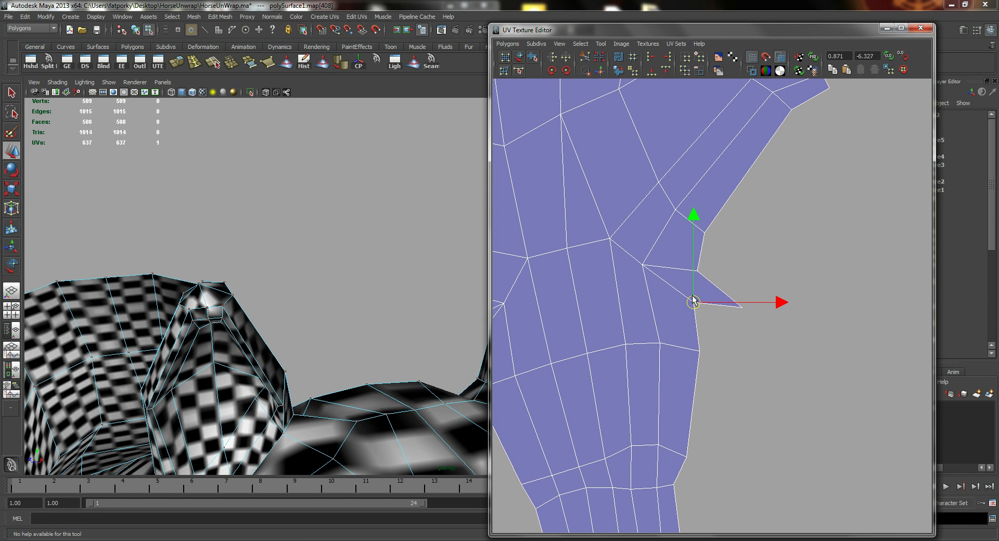
# Select the border edges at the wide end of the upper-left leg shell and move and sew them to the body shell.
pyautogui.keyDown('alt'); pyautogui.moveTo(793, 275); pyautogui.dragTo(644, 225, button='right'); pyautogui.keyUp('alt')
pyautogui.keyDown('alt'); pyautogui.moveTo(644, 226); pyautogui.dragTo(744, 330, button='middle'); pyautogui.keyUp('alt')
pyautogui.keyDown('alt'); pyautogui.moveTo(774, 267); pyautogui.dragTo(711, 241, button='right'); pyautogui.keyUp('alt')
pyautogui.keyDown('alt'); pyautogui.moveTo(711, 241); pyautogui.dragTo(797, 352, button='middle'); pyautogui.keyUp('alt')
pyautogui.keyDown('alt'); pyautogui.moveTo(632, 205); pyautogui.dragTo(690, 348, button='middle'); pyautogui.keyUp('alt')
pyautogui.keyDown('alt'); pyautogui.moveTo(579, 276); pyautogui.dragTo(606, 292, button='right'); pyautogui.keyUp('alt')
pyautogui.keyDown('alt'); pyautogui.moveTo(541, 299); pyautogui.dragTo(651, 294, button='middle'); pyautogui.keyUp('alt')
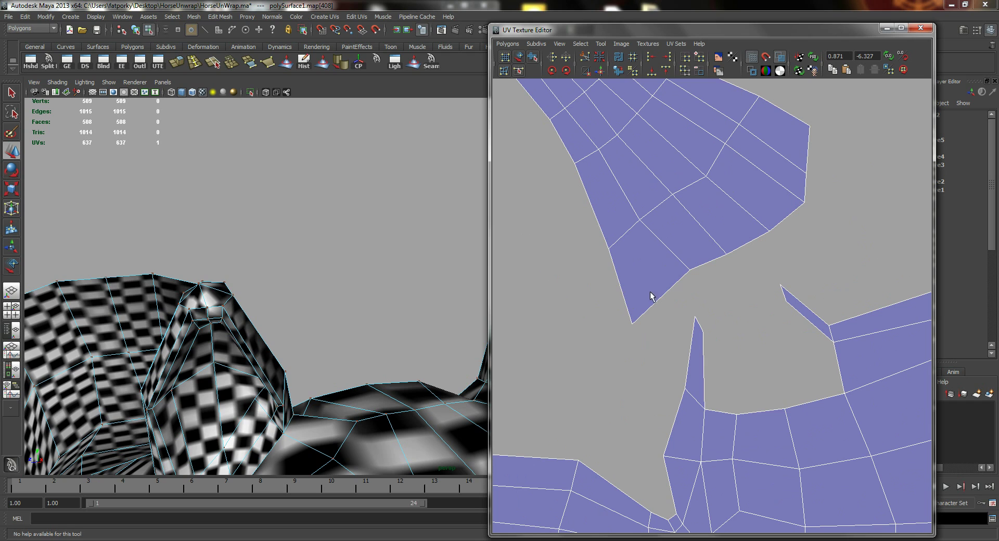
pyautogui.moveTo(649, 289); pyautogui.dragTo(652, 268, button='right')
pyautogui.click(680, 279)
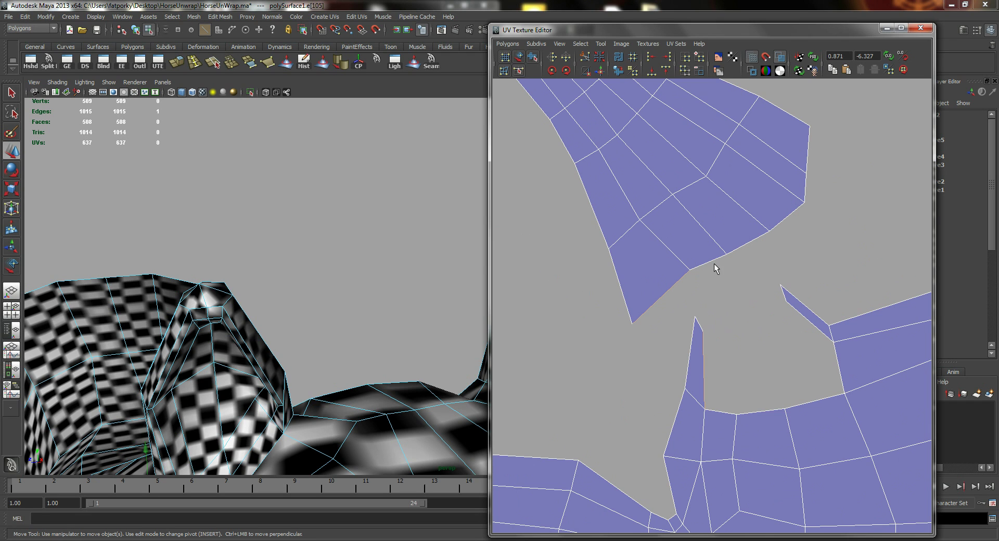
pyautogui.keyDown('shift'); pyautogui.moveTo(702, 252); pyautogui.dragTo(716, 267); pyautogui.keyUp('shift')
pyautogui.keyDown('shift'); pyautogui.moveTo(743, 237); pyautogui.dragTo(762, 251); pyautogui.keyUp('shift')
pyautogui.keyDown('shift'); pyautogui.moveTo(783, 209); pyautogui.dragTo(801, 219); pyautogui.keyUp('shift')
pyautogui.keyDown('shift'); pyautogui.moveTo(799, 186); pyautogui.dragTo(815, 192); pyautogui.keyUp('shift')
pyautogui.keyDown('shift'); pyautogui.moveTo(801, 141); pyautogui.dragTo(820, 152); pyautogui.keyUp('shift')
pyautogui.moveTo(544, 168); pyautogui.dragTo(616, 440, button='right')
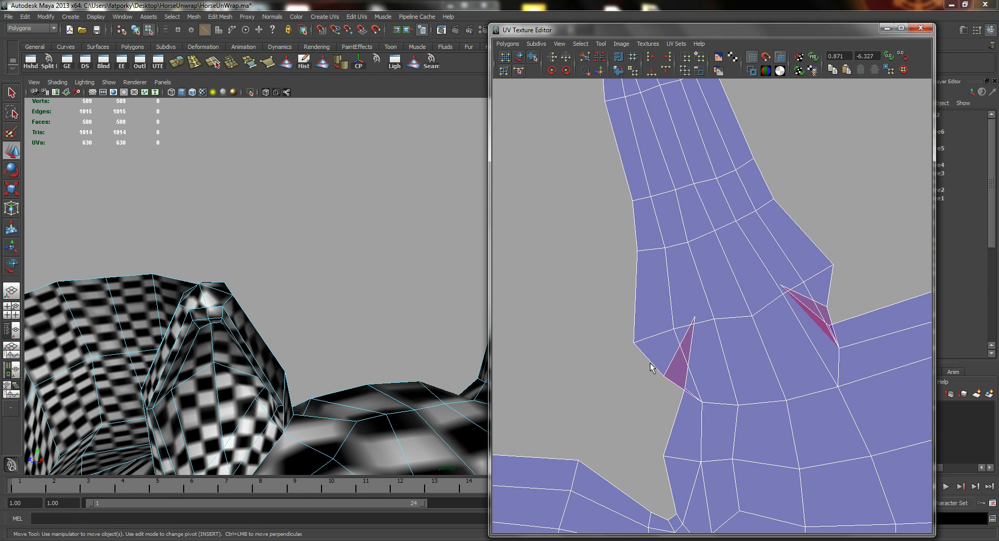
# Move the two overlapping UVs on the left side of the upper-left leg joint outward past the border.
pyautogui.moveTo(686, 354); pyautogui.dragTo(689, 321, button='right')
pyautogui.click(699, 342)
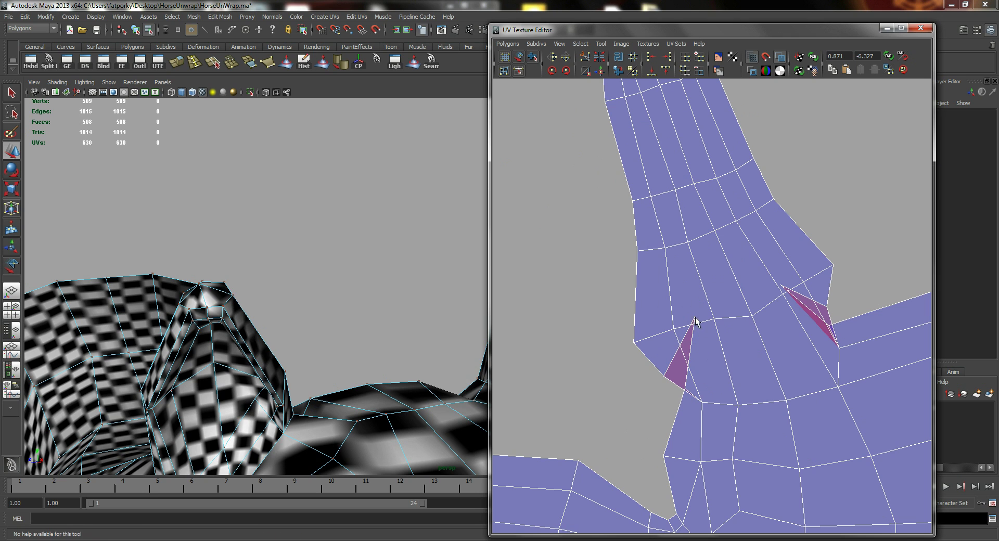
pyautogui.click(695, 319)
pyautogui.moveTo(695, 323); pyautogui.dragTo(594, 397)
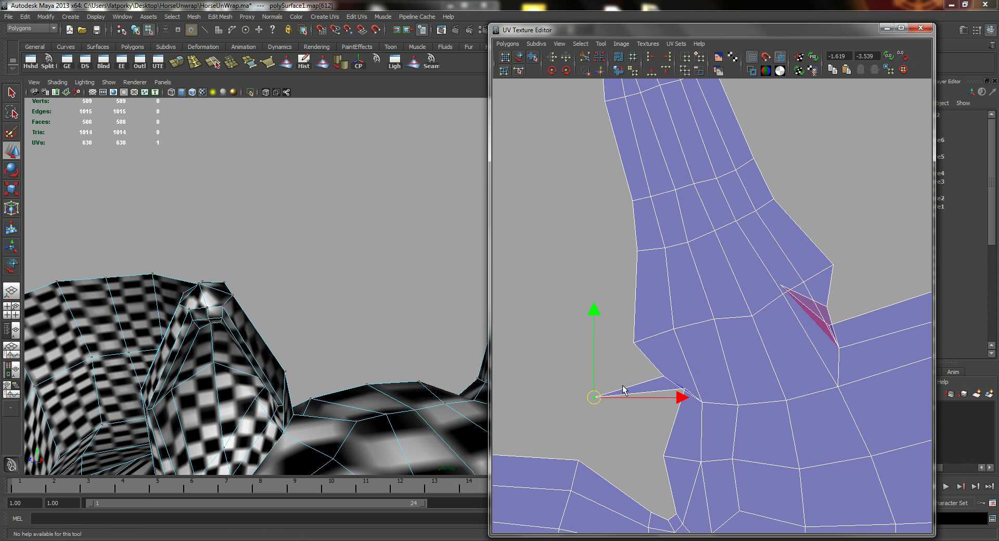
pyautogui.click(683, 388)
pyautogui.moveTo(682, 388); pyautogui.dragTo(639, 418)
# Pull the three overlapping UVs on the right side of the upper-left leg joint outward to untangle their faces.
pyautogui.keyDown('alt'); pyautogui.moveTo(728, 358); pyautogui.dragTo(627, 385, button='middle'); pyautogui.keyUp('alt')
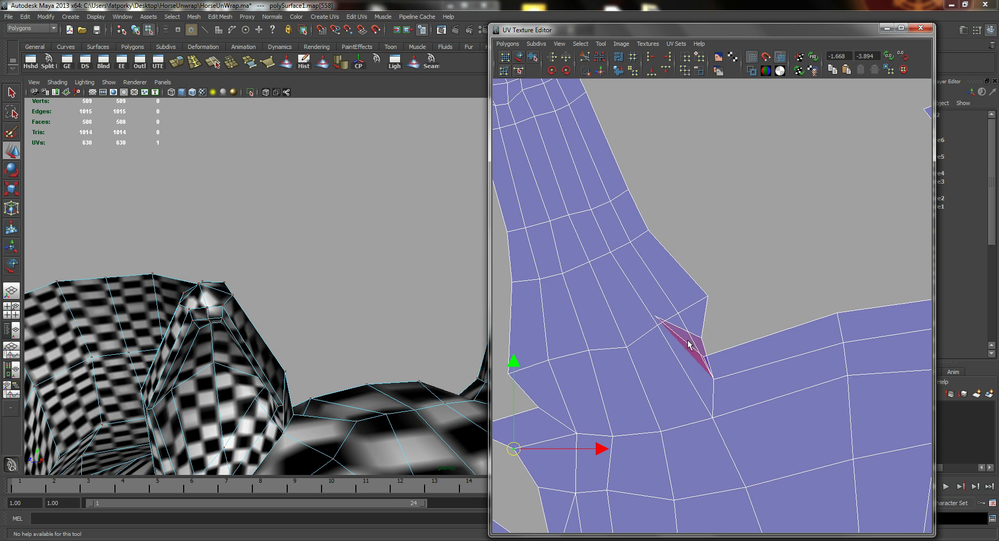
pyautogui.click(656, 319)
pyautogui.moveTo(655, 319); pyautogui.dragTo(749, 265)
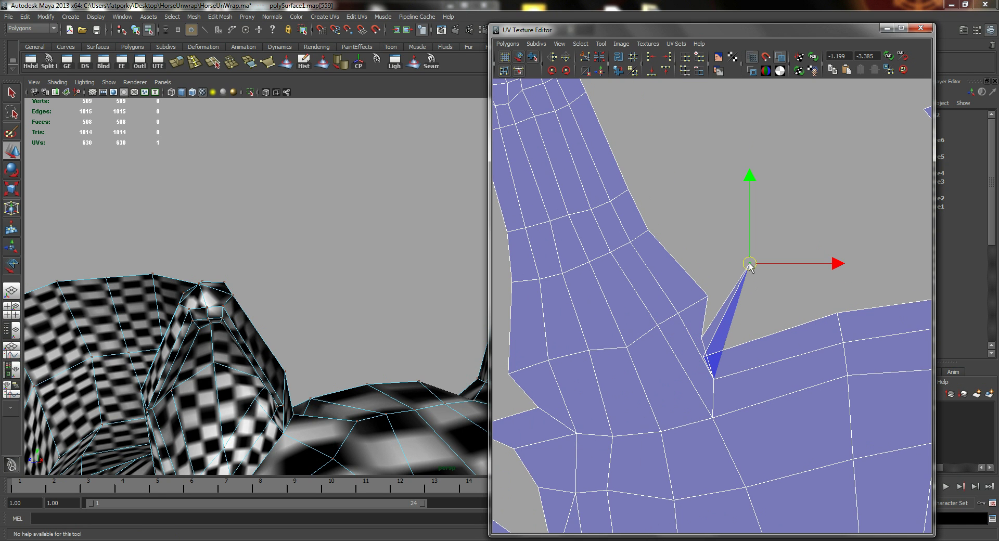
pyautogui.click(703, 361)
pyautogui.moveTo(703, 360); pyautogui.dragTo(763, 318)
pyautogui.click(702, 339)
pyautogui.moveTo(701, 340); pyautogui.dragTo(725, 306)
# Select the border edges at the wide end of the upper-right leg shell and move and sew them to the body shell.
pyautogui.scroll(-1, 657, 316)
pyautogui.scroll(-2, 658, 316)
pyautogui.keyDown('alt'); pyautogui.moveTo(921, 294); pyautogui.dragTo(789, 335, button='middle'); pyautogui.keyUp('alt')
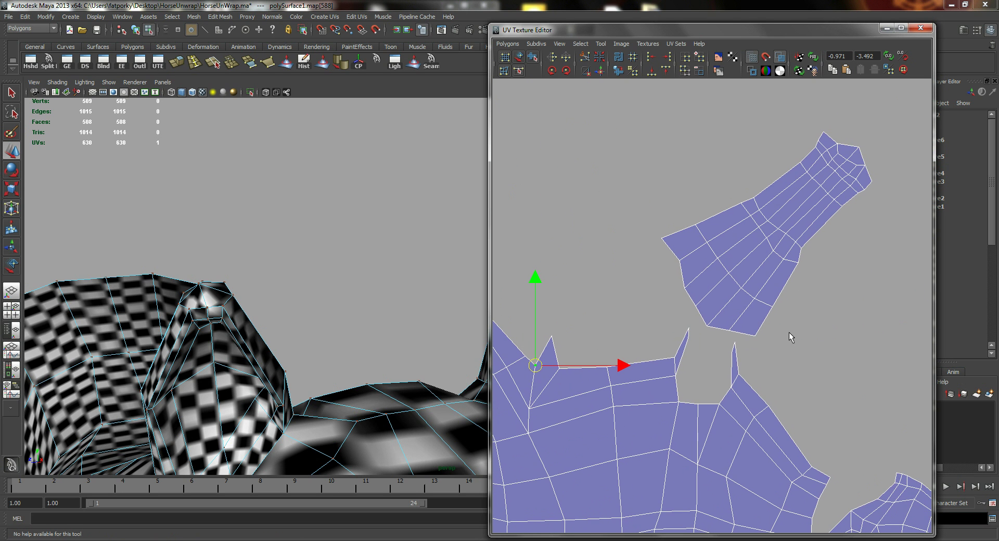
pyautogui.moveTo(695, 266); pyautogui.dragTo(706, 240, button='right')
pyautogui.scroll(3, 666, 276)
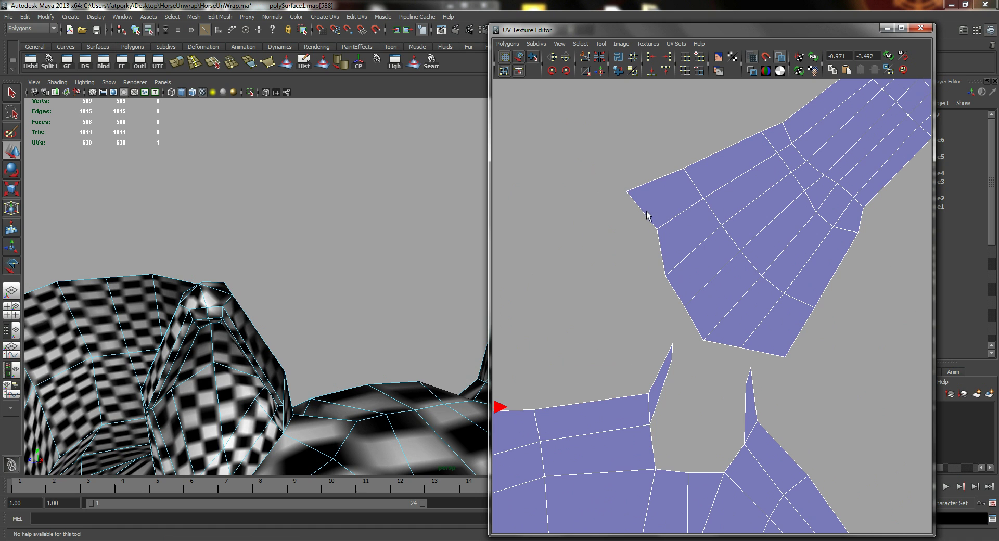
pyautogui.click(644, 212)
pyautogui.keyDown('shift'); pyautogui.moveTo(668, 243); pyautogui.dragTo(770, 369); pyautogui.keyUp('shift')
pyautogui.scroll(-2, 845, 358)
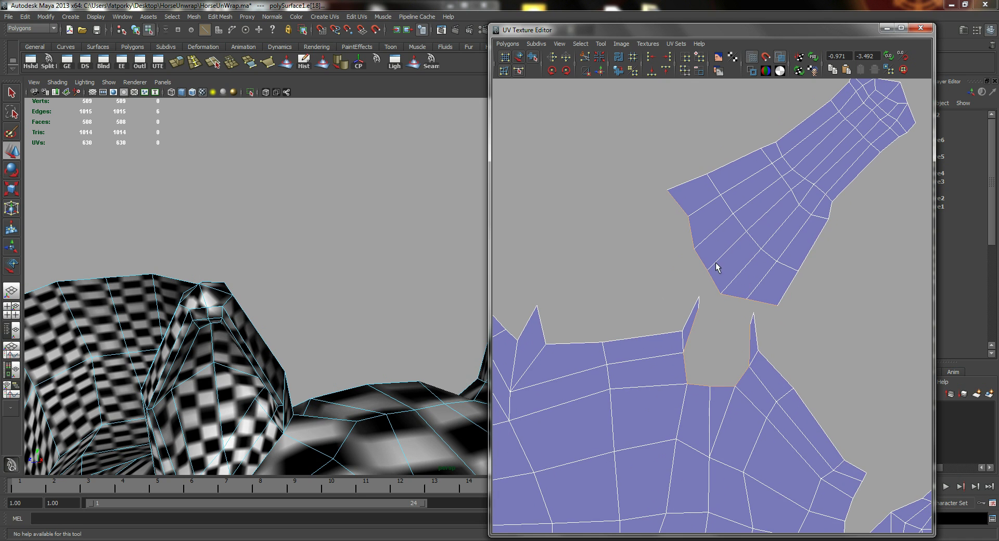
pyautogui.moveTo(553, 110); pyautogui.dragTo(631, 389, button='right')
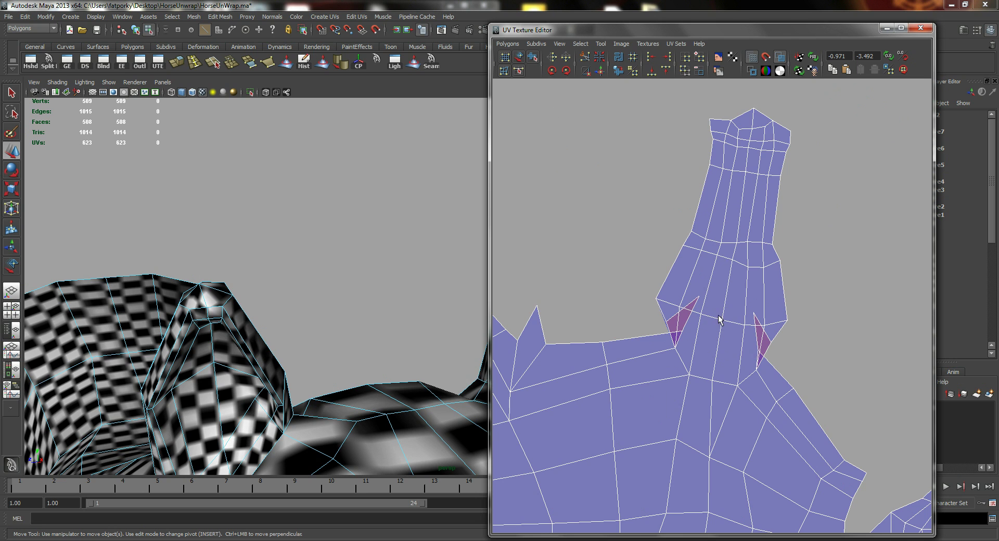
# Spread the overlapping UVs on the left side of the upper-right leg joint outward to untangle their faces.
pyautogui.keyDown('alt'); pyautogui.moveTo(627, 292); pyautogui.dragTo(749, 329, button='right'); pyautogui.keyUp('alt')
pyautogui.moveTo(645, 307); pyautogui.dragTo(684, 307, button='right')
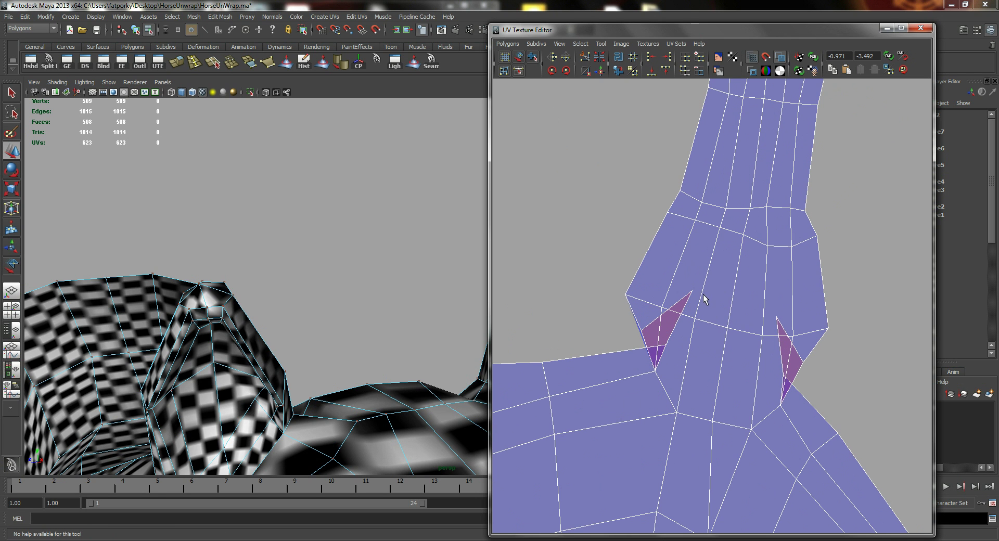
pyautogui.click(690, 291)
pyautogui.moveTo(691, 290); pyautogui.dragTo(575, 326)
pyautogui.click(666, 348)
pyautogui.moveTo(666, 347); pyautogui.dragTo(649, 281)
pyautogui.click(575, 327)
pyautogui.click(626, 293)
pyautogui.click(640, 326)
pyautogui.moveTo(640, 326); pyautogui.dragTo(595, 315)
pyautogui.click(598, 302)
# Move the overlapping UVs on the right side of the upper-right leg joint outward and even out the border there.
pyautogui.keyDown('alt'); pyautogui.moveTo(744, 348); pyautogui.dragTo(639, 343, button='middle'); pyautogui.keyUp('alt')
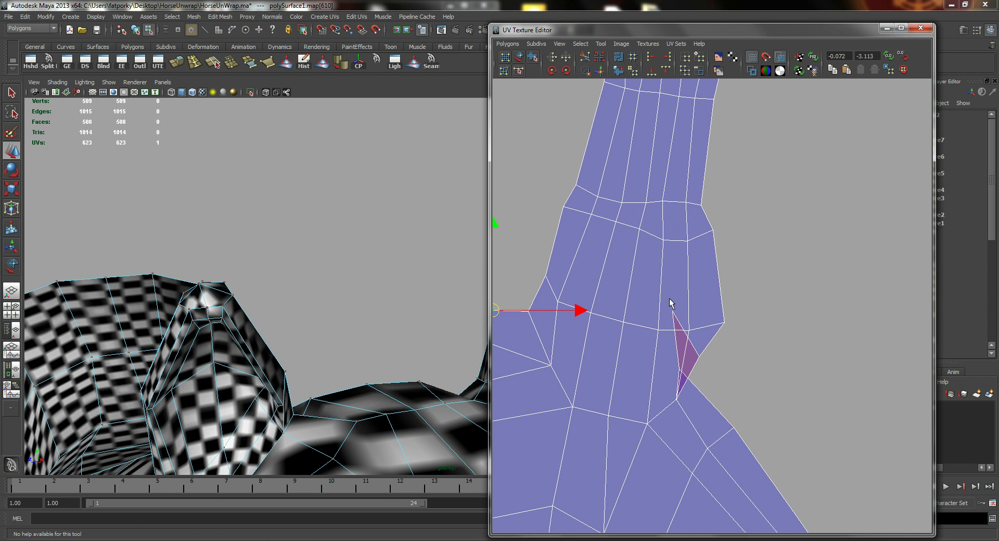
pyautogui.click(670, 310)
pyautogui.moveTo(670, 311); pyautogui.dragTo(757, 363)
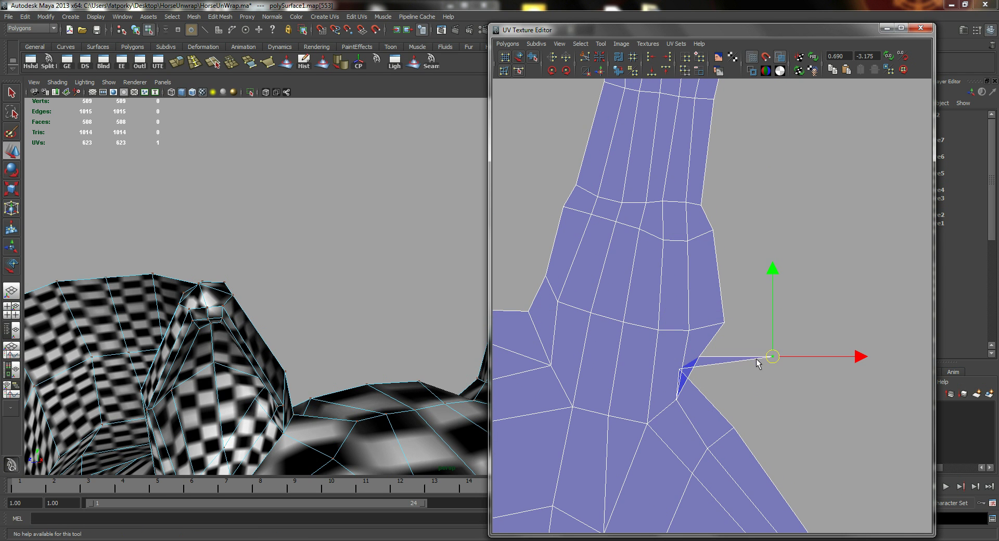
pyautogui.click(680, 371)
pyautogui.moveTo(680, 371); pyautogui.dragTo(718, 351)
pyautogui.click(695, 353)
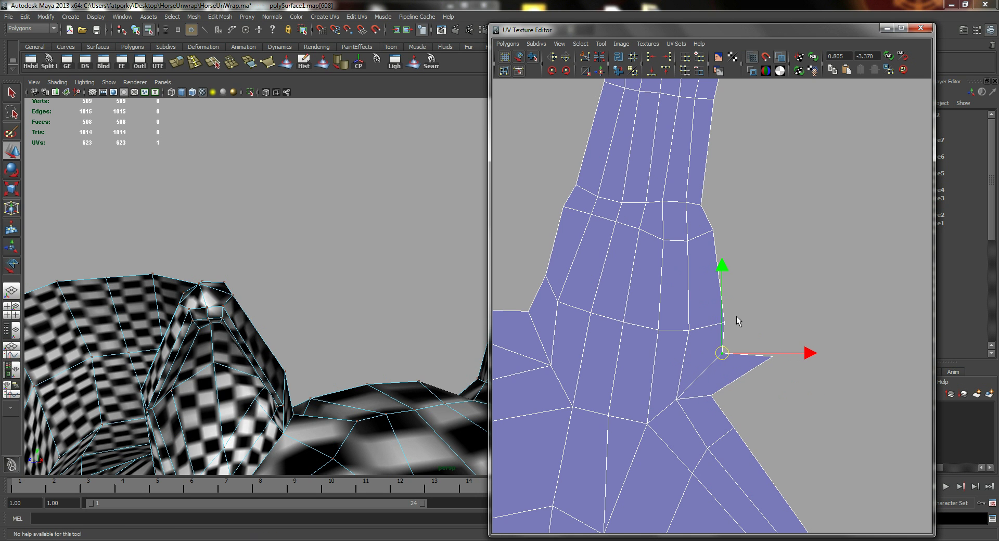
pyautogui.click(719, 321)
pyautogui.click(771, 356)
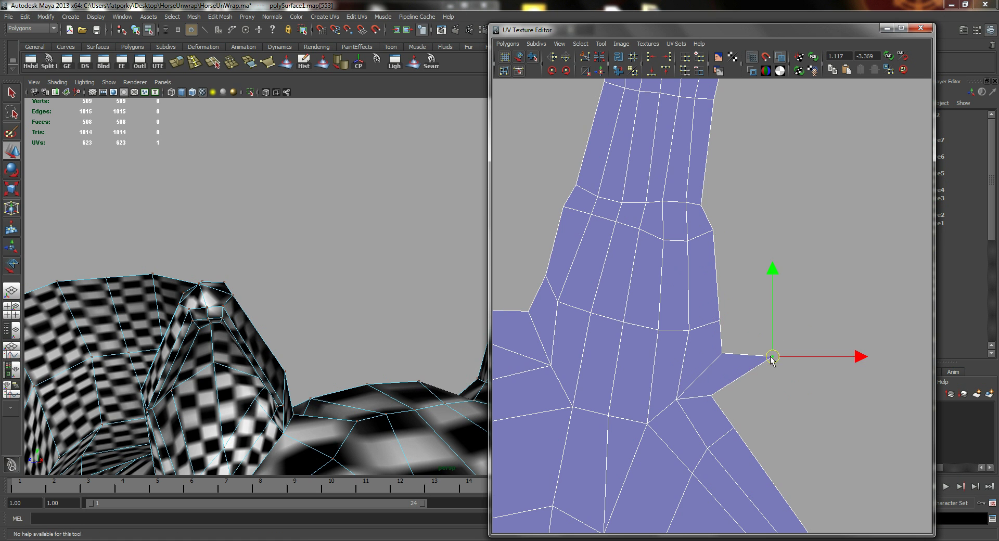
pyautogui.moveTo(771, 356); pyautogui.dragTo(735, 376)
# Select the head shell's border edges that match the neck opening and move and sew them to the body shell.
pyautogui.scroll(-3, 714, 385)
pyautogui.scroll(-1, 714, 385)
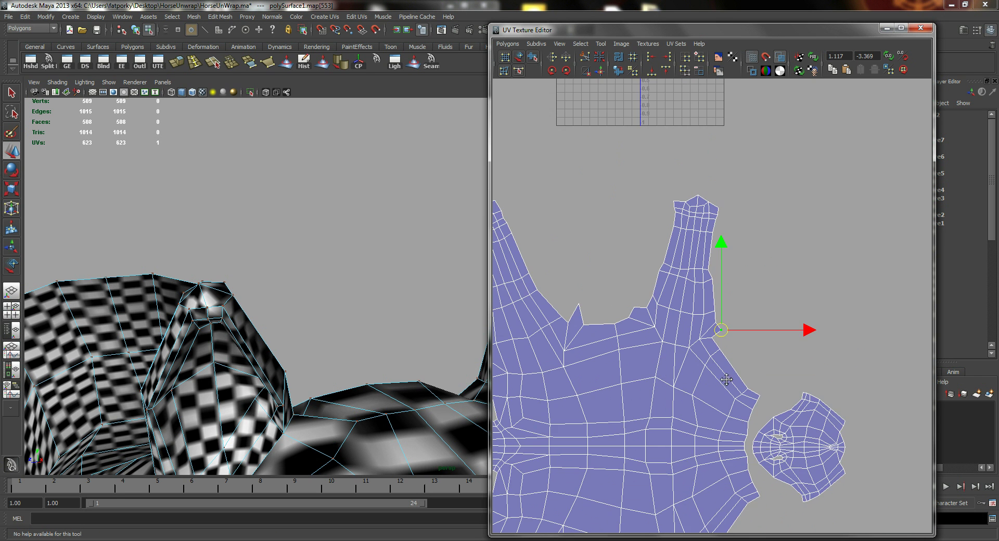
pyautogui.scroll(6, 719, 291)
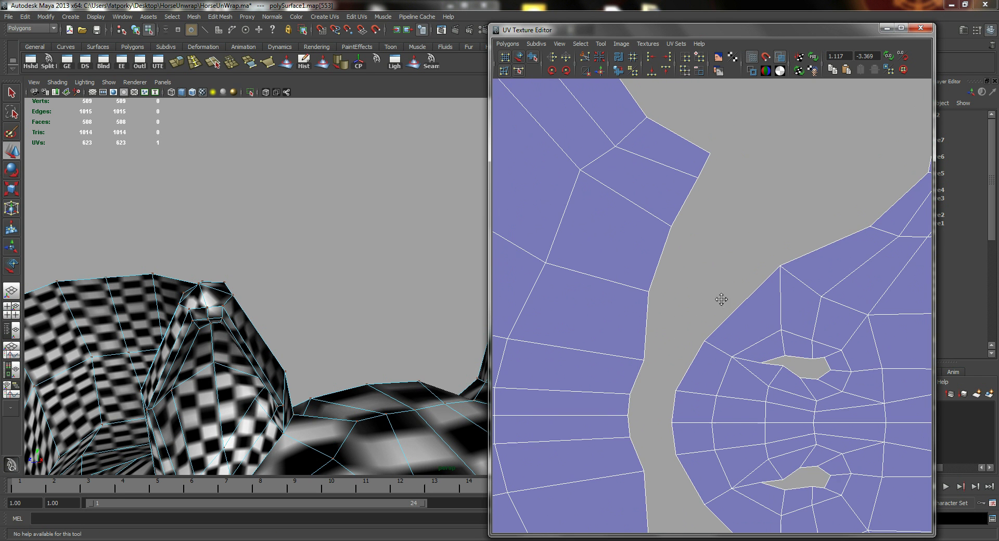
pyautogui.moveTo(778, 292); pyautogui.dragTo(777, 274, button='right')
pyautogui.keyDown('alt'); pyautogui.moveTo(352, 232); pyautogui.dragTo(386, 224); pyautogui.keyUp('alt')
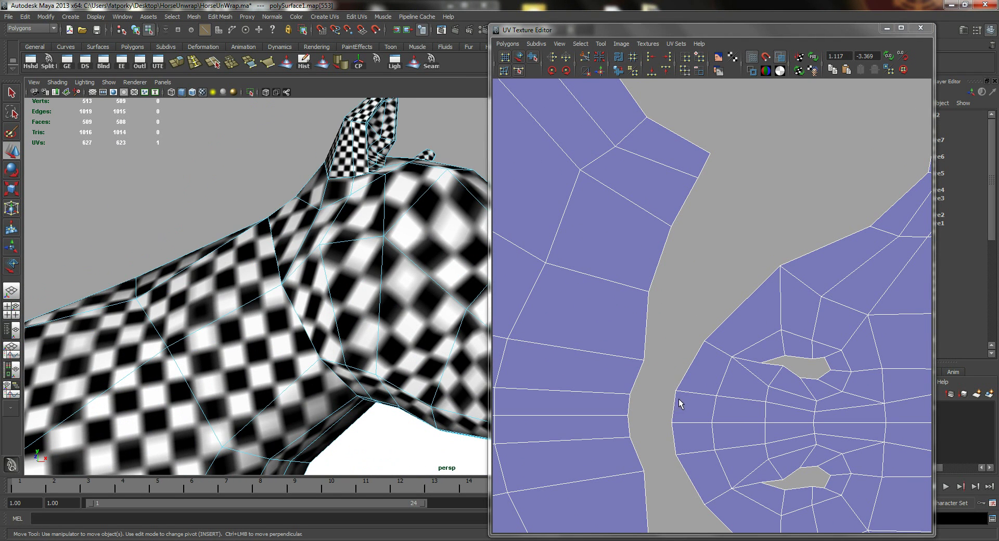
pyautogui.moveTo(682, 405); pyautogui.dragTo(681, 376, button='right')
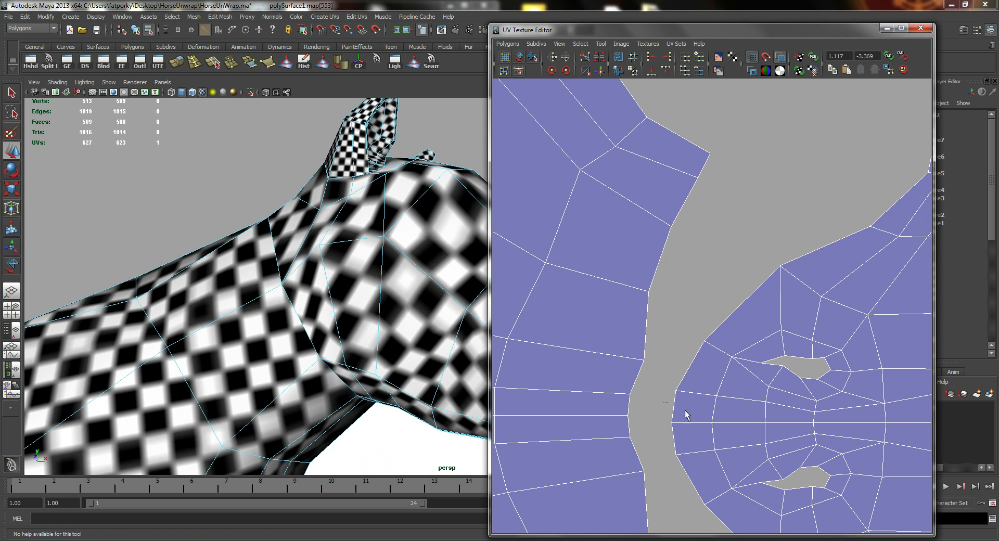
pyautogui.click(676, 414)
pyautogui.keyDown('shift'); pyautogui.click(663, 449); pyautogui.keyUp('shift')
pyautogui.keyDown('alt'); pyautogui.moveTo(354, 291); pyautogui.dragTo(313, 313); pyautogui.keyUp('alt')
pyautogui.keyDown('alt'); pyautogui.moveTo(398, 364); pyautogui.dragTo(468, 358); pyautogui.keyUp('alt')
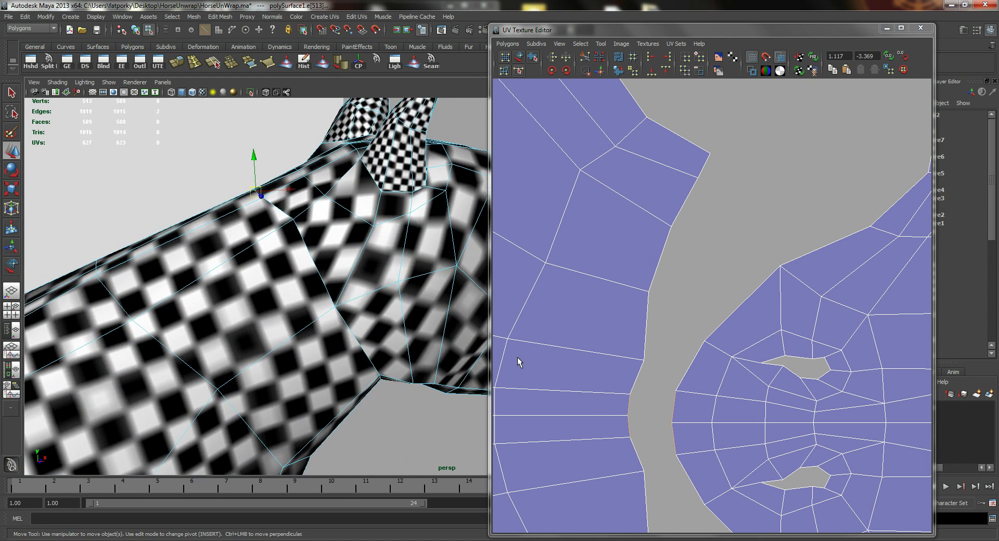
pyautogui.keyDown('shift'); pyautogui.click(689, 484); pyautogui.keyUp('shift')
pyautogui.keyDown('shift'); pyautogui.click(725, 312); pyautogui.keyUp('shift')
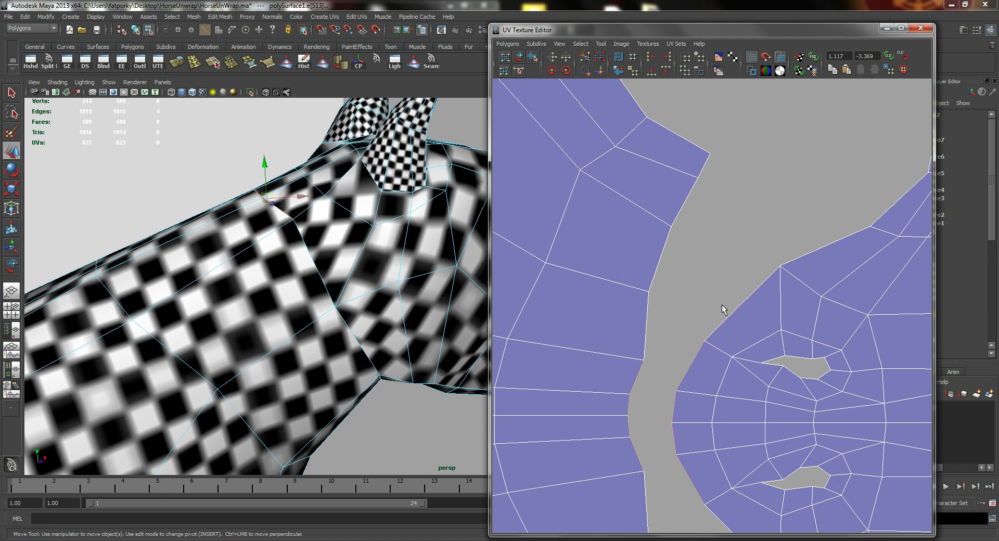
pyautogui.keyDown('shift'); pyautogui.click(720, 335); pyautogui.keyUp('shift')
pyautogui.keyDown('alt'); pyautogui.moveTo(671, 379); pyautogui.dragTo(646, 294, button='middle'); pyautogui.keyUp('alt')
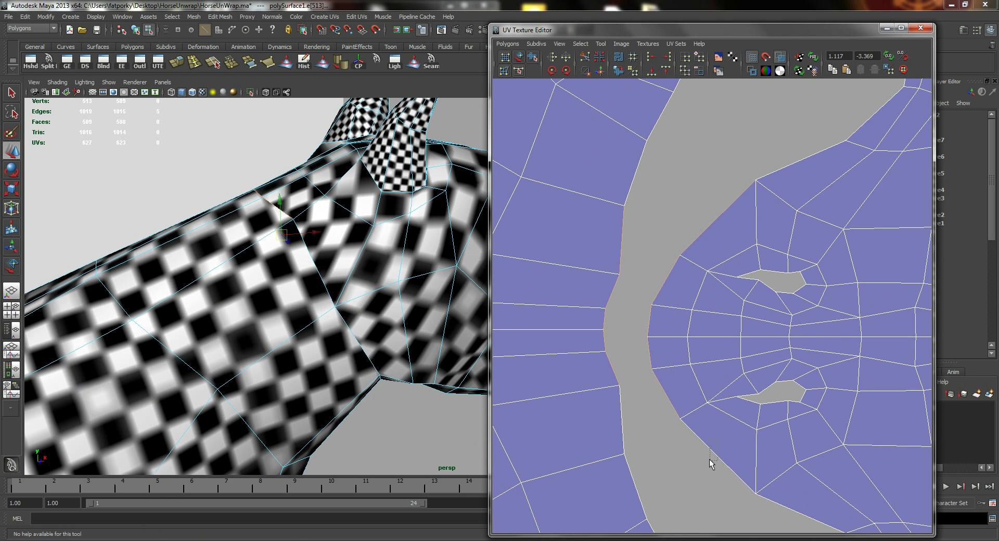
pyautogui.keyDown('shift'); pyautogui.moveTo(710, 459); pyautogui.dragTo(708, 461); pyautogui.keyUp('shift')
pyautogui.keyDown('alt'); pyautogui.moveTo(336, 301); pyautogui.dragTo(267, 270); pyautogui.keyUp('alt')
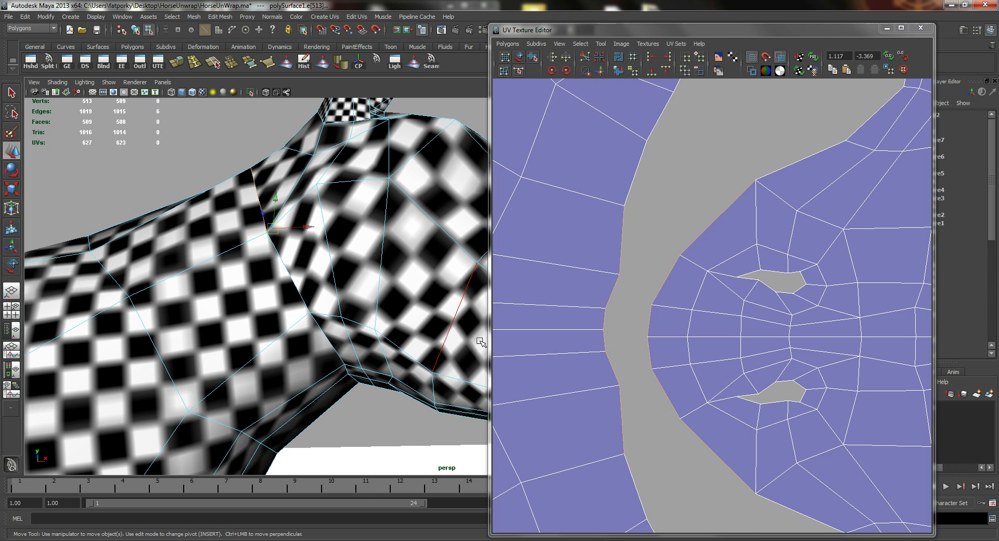
pyautogui.keyDown('alt'); pyautogui.moveTo(769, 495); pyautogui.dragTo(720, 418, button='middle'); pyautogui.keyUp('alt')
pyautogui.keyDown('shift'); pyautogui.click(743, 437); pyautogui.keyUp('shift')
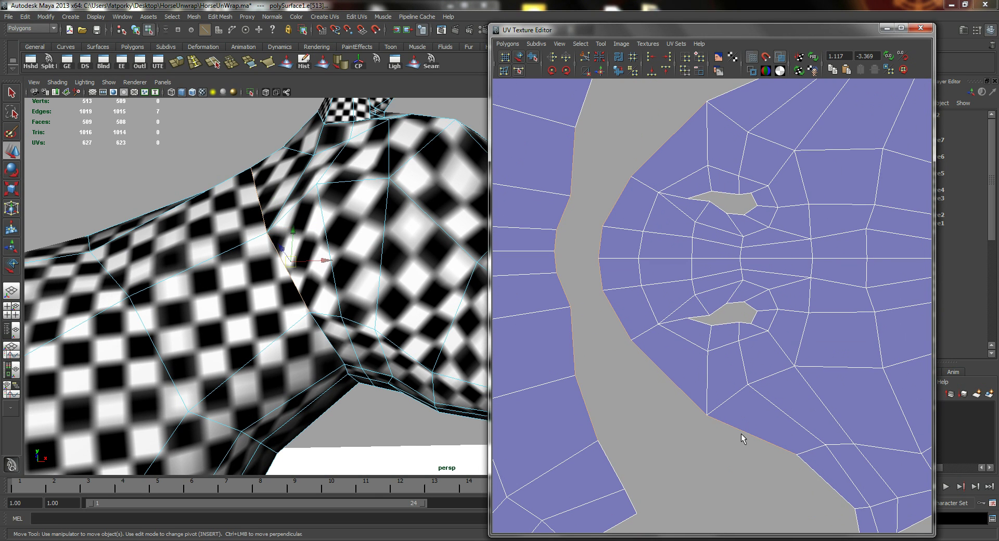
pyautogui.keyDown('alt'); pyautogui.moveTo(573, 317); pyautogui.dragTo(588, 398, button='middle'); pyautogui.keyUp('alt')
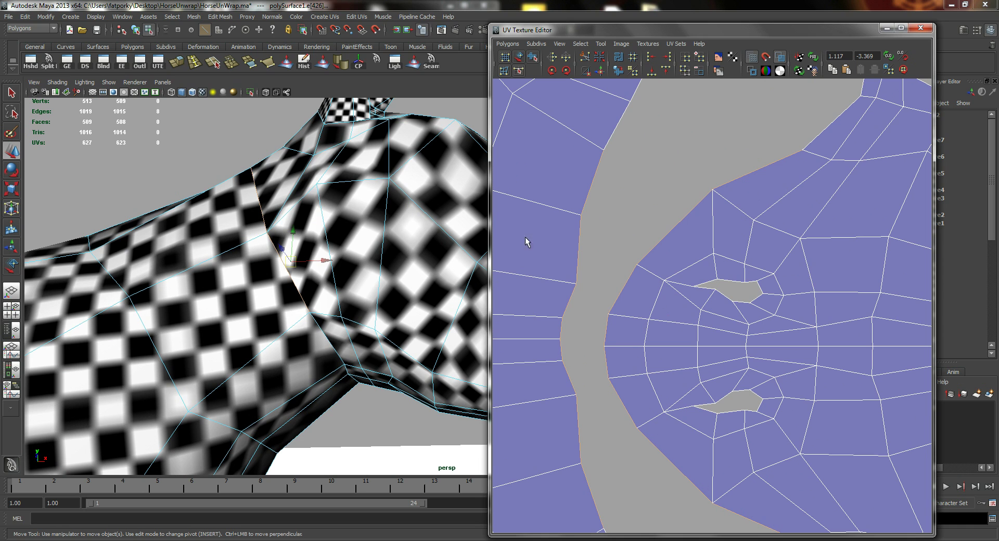
pyautogui.moveTo(615, 224); pyautogui.dragTo(680, 496, button='right')
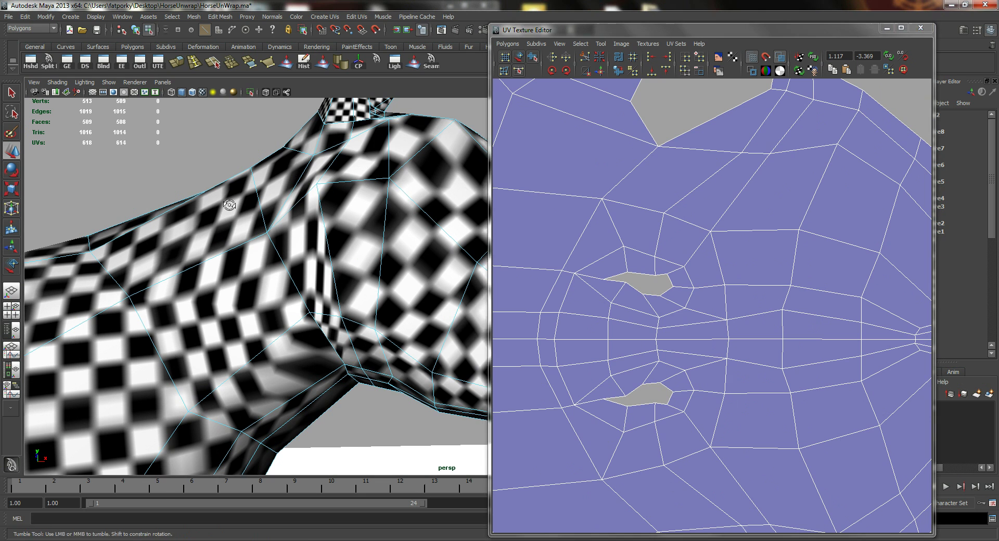
# Select all UVs of the joined horse body shell and unfold them with the vertical constraint.
pyautogui.keyDown('alt'); pyautogui.moveTo(309, 228); pyautogui.dragTo(328, 260); pyautogui.keyUp('alt')
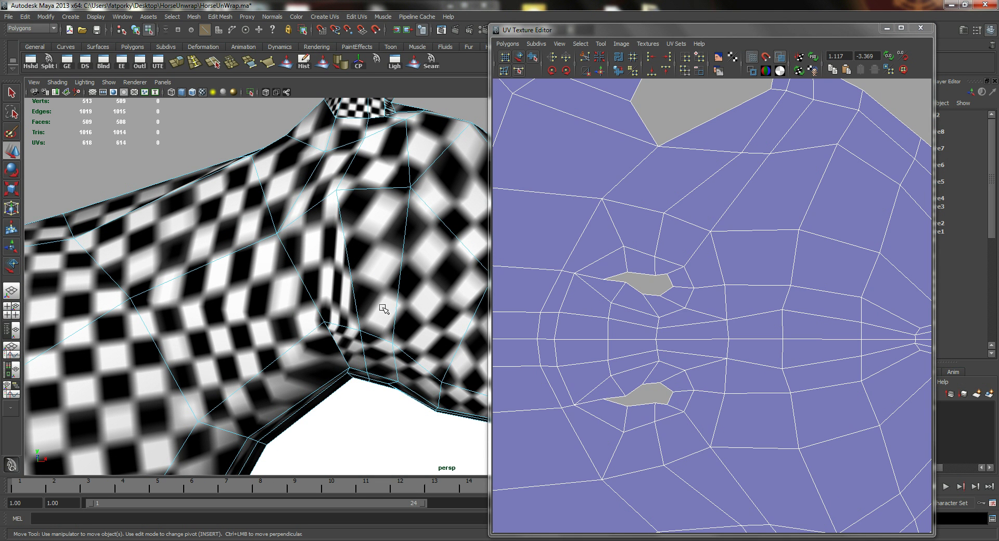
pyautogui.keyDown('alt'); pyautogui.moveTo(384, 308); pyautogui.dragTo(342, 279); pyautogui.keyUp('alt')
pyautogui.keyDown('alt'); pyautogui.moveTo(799, 308); pyautogui.dragTo(672, 306, button='right'); pyautogui.keyUp('alt')
pyautogui.keyDown('alt'); pyautogui.moveTo(673, 306); pyautogui.dragTo(743, 251, button='middle'); pyautogui.keyUp('alt')
pyautogui.scroll(-4, 845, 292)
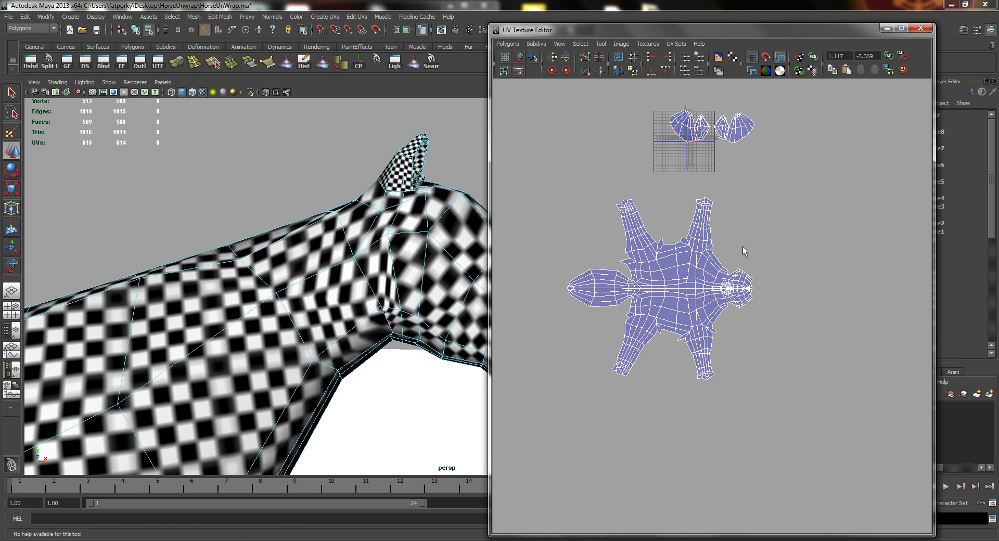
pyautogui.press('F9')
pyautogui.moveTo(559, 190); pyautogui.dragTo(557, 172)
pyautogui.scroll(3, 699, 295)
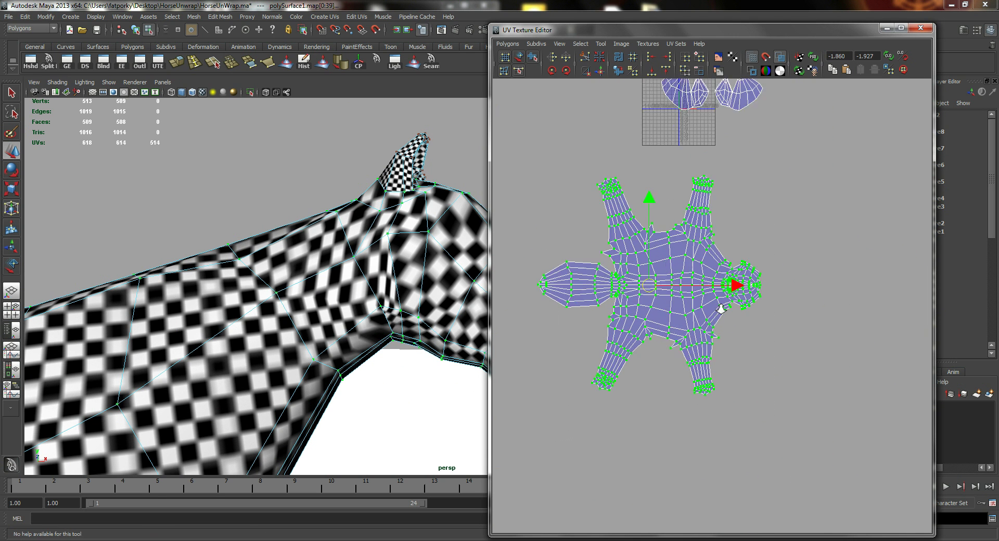
pyautogui.keyDown('alt'); pyautogui.moveTo(699, 295); pyautogui.dragTo(713, 331, button='middle'); pyautogui.keyUp('alt')
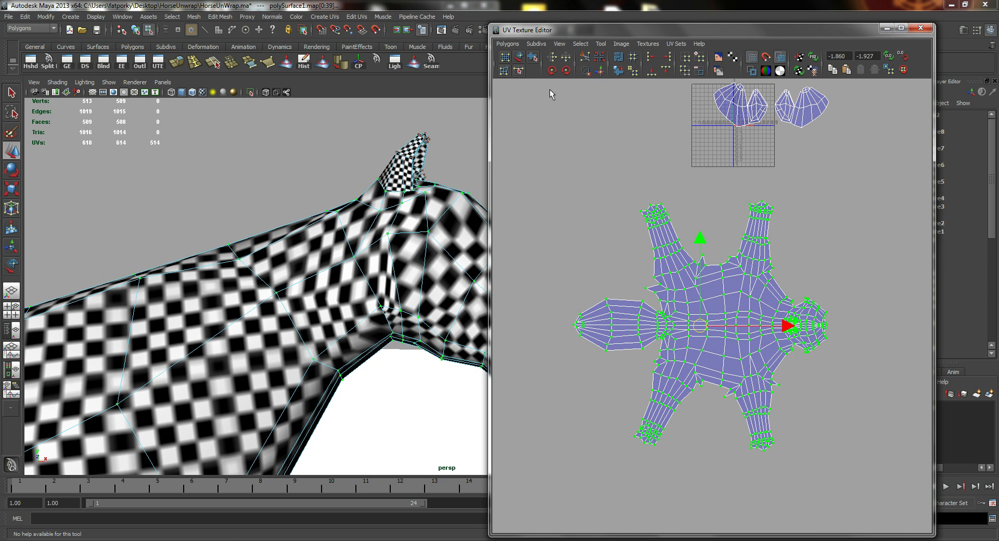
pyautogui.click(507, 44)
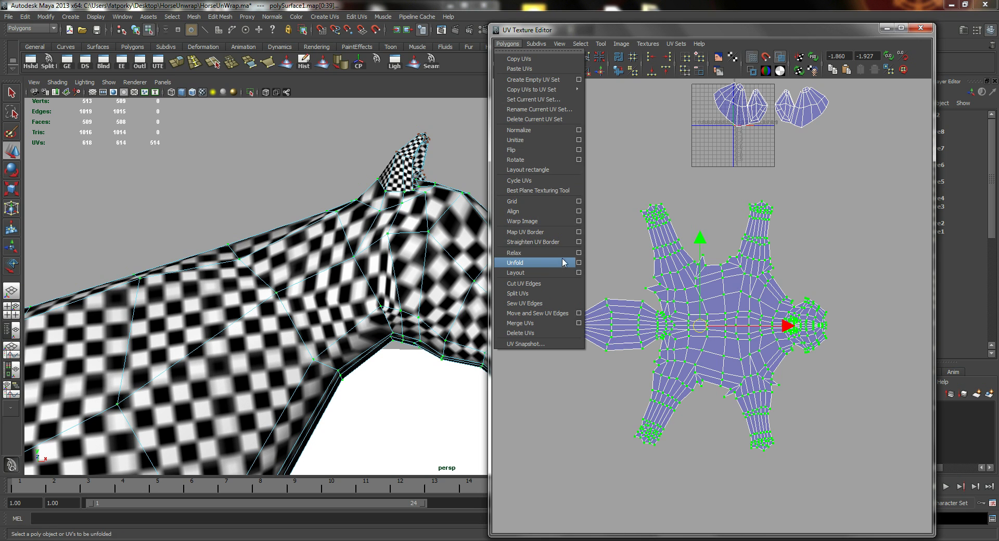
pyautogui.click(578, 266)
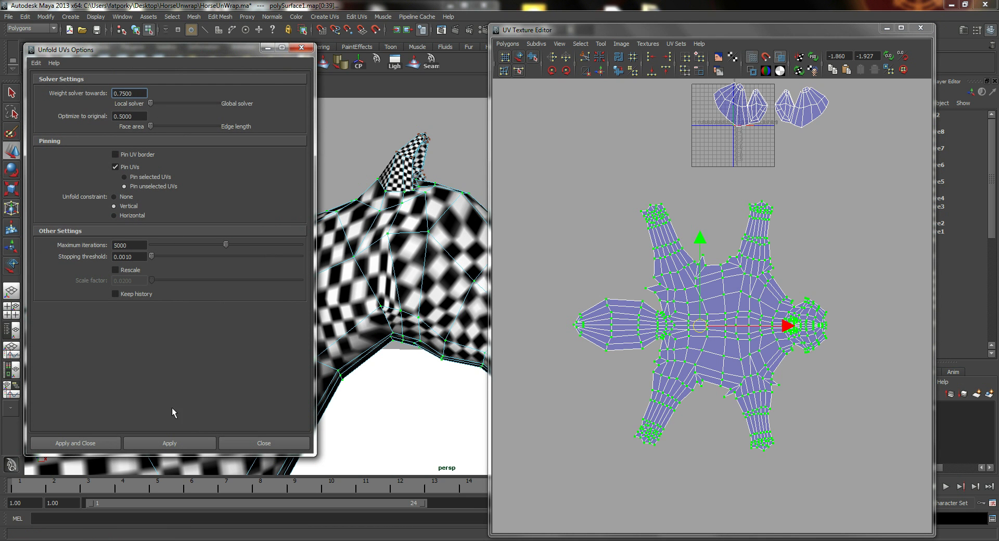
pyautogui.click(176, 440)
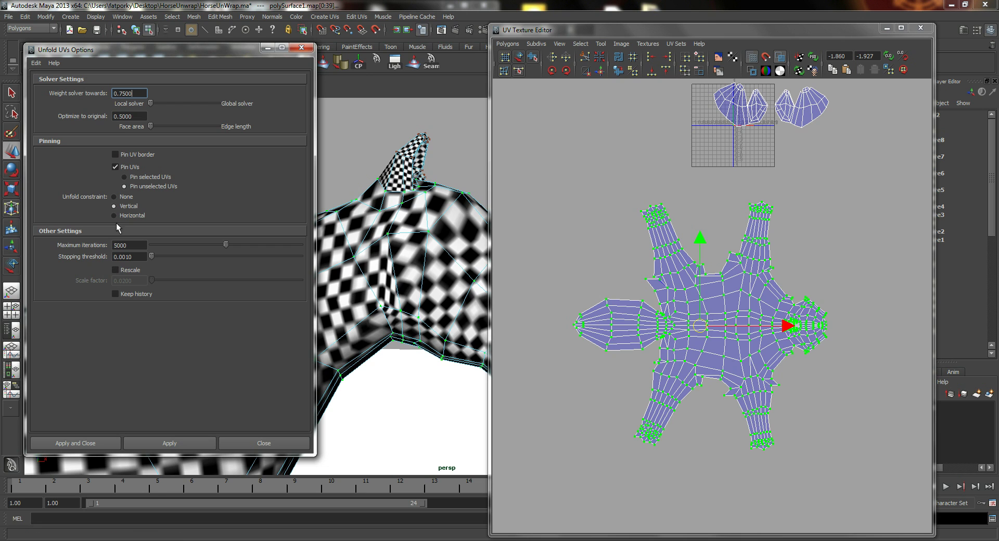
# Unfold the body shell's UVs again with the horizontal constraint and close the unfold options.
pyautogui.click(128, 217)
pyautogui.click(188, 440)
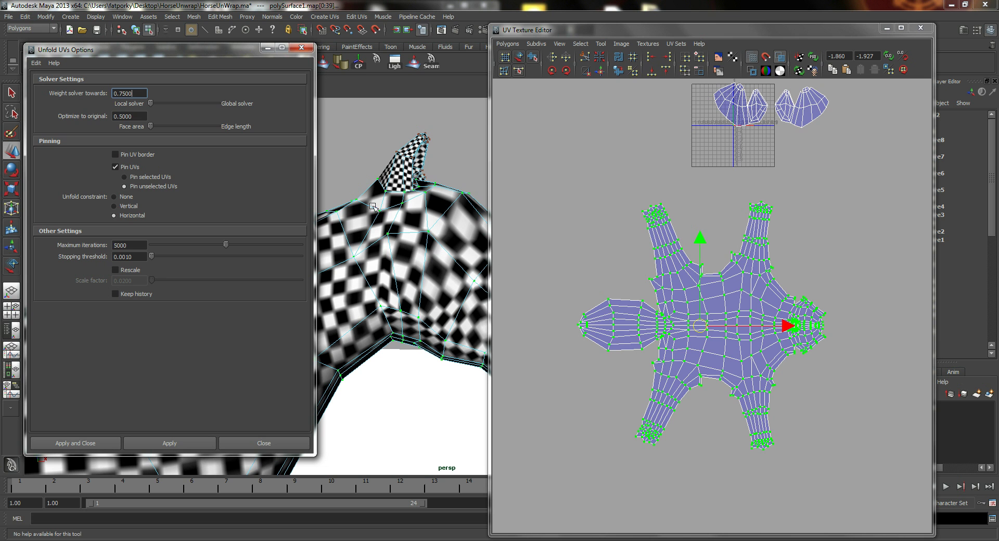
pyautogui.keyDown('alt'); pyautogui.moveTo(370, 207); pyautogui.dragTo(422, 211); pyautogui.keyUp('alt')
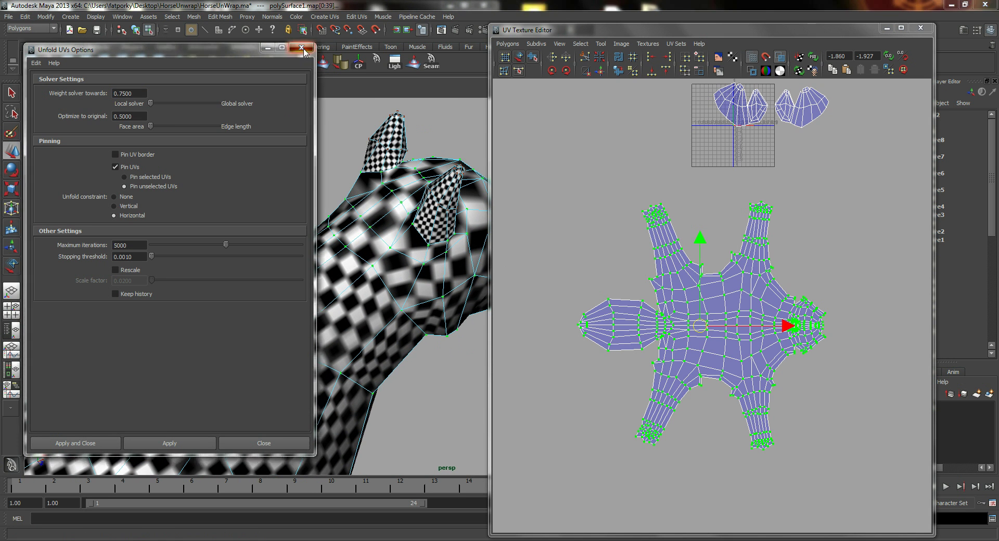
pyautogui.click(302, 47)
# Examine the checker pattern across the whole horse and the overall layout of the UV shells.
pyautogui.keyDown('alt'); pyautogui.moveTo(312, 218); pyautogui.dragTo(281, 204, button='right'); pyautogui.keyUp('alt')
pyautogui.keyDown('alt'); pyautogui.moveTo(282, 203); pyautogui.dragTo(245, 200); pyautogui.keyUp('alt')
pyautogui.keyDown('alt'); pyautogui.moveTo(338, 260); pyautogui.dragTo(291, 271); pyautogui.keyUp('alt')
pyautogui.keyDown('alt'); pyautogui.moveTo(345, 292); pyautogui.dragTo(245, 253, button='middle'); pyautogui.keyUp('alt')
pyautogui.keyDown('alt'); pyautogui.moveTo(283, 255); pyautogui.dragTo(213, 247); pyautogui.keyUp('alt')
pyautogui.keyDown('alt'); pyautogui.moveTo(370, 270); pyautogui.dragTo(371, 270, button='middle'); pyautogui.keyUp('alt')
pyautogui.keyDown('alt'); pyautogui.moveTo(370, 271); pyautogui.dragTo(328, 271); pyautogui.keyUp('alt')
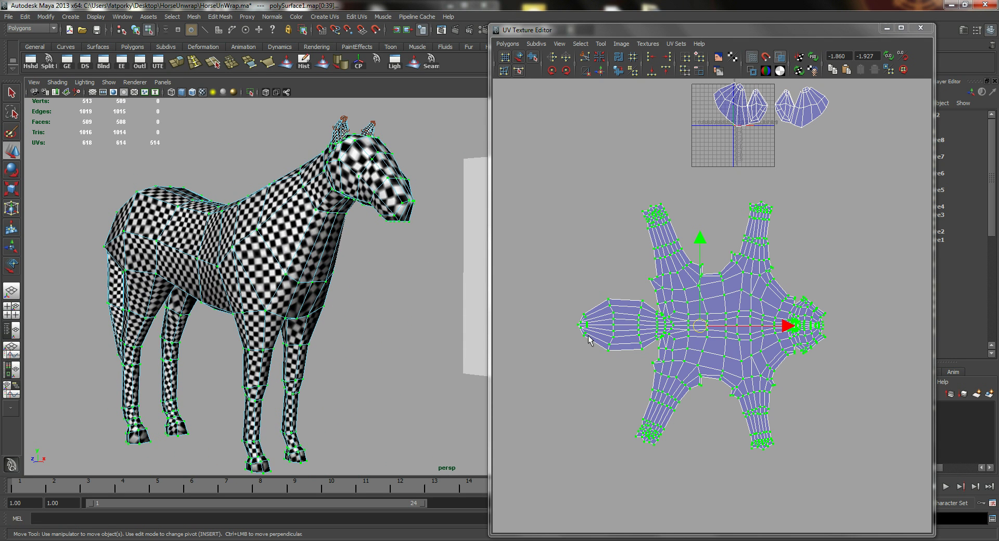
pyautogui.press('q')
pyautogui.scroll(-3, 760, 286)
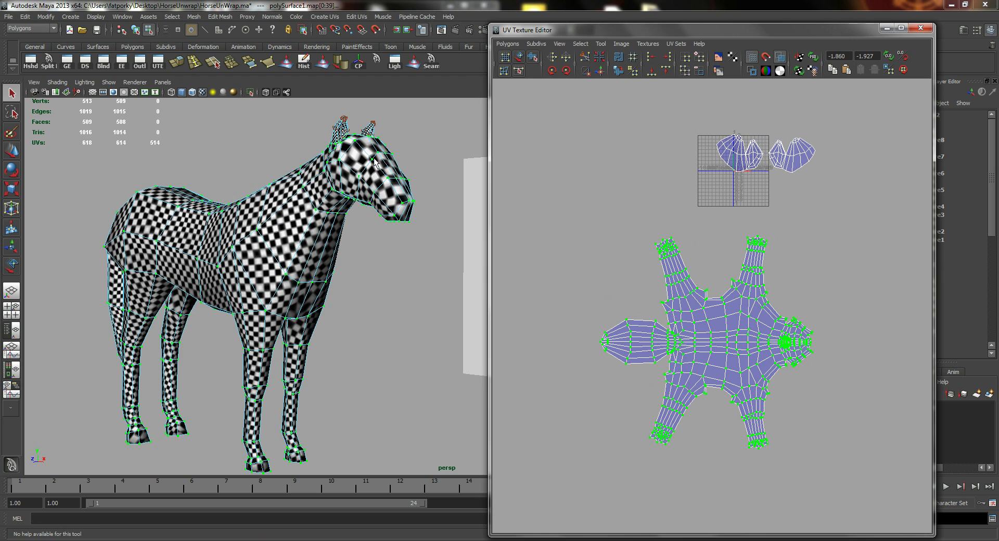
# Examine the checker pattern on the horse's head and ears alongside the arrangement of the UV shells.
pyautogui.keyDown('alt'); pyautogui.moveTo(374, 162); pyautogui.dragTo(227, 194); pyautogui.keyUp('alt')
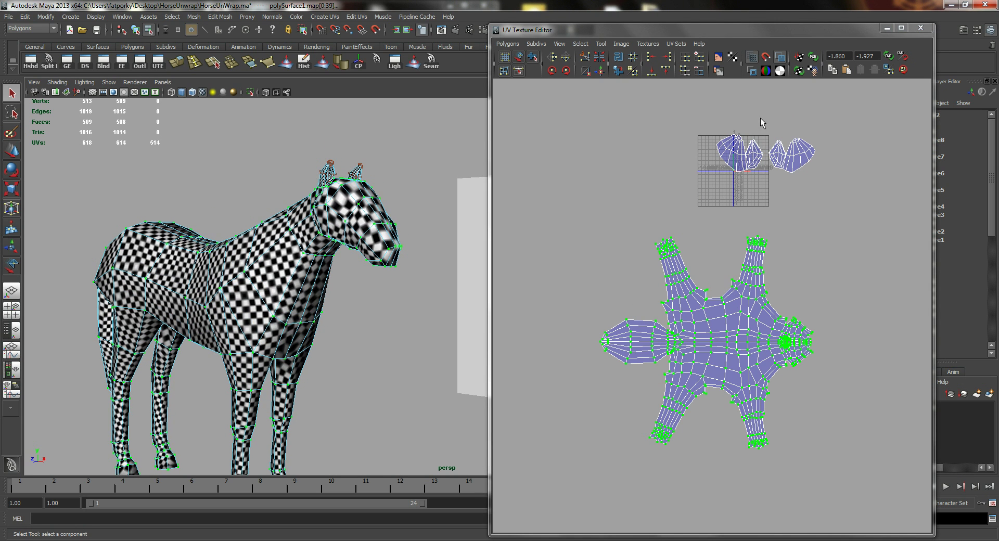
pyautogui.keyDown('alt'); pyautogui.moveTo(678, 163); pyautogui.dragTo(751, 179, button='right'); pyautogui.keyUp('alt')
pyautogui.keyDown('alt'); pyautogui.moveTo(751, 179); pyautogui.dragTo(728, 260, button='middle'); pyautogui.keyUp('alt')
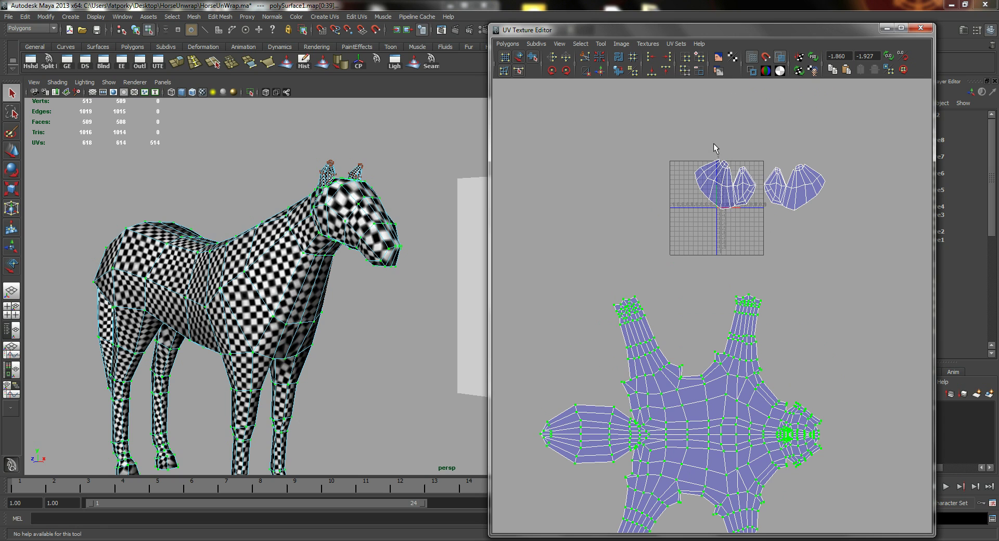
pyautogui.keyDown('alt'); pyautogui.moveTo(284, 253); pyautogui.dragTo(303, 233, button='right'); pyautogui.keyUp('alt')
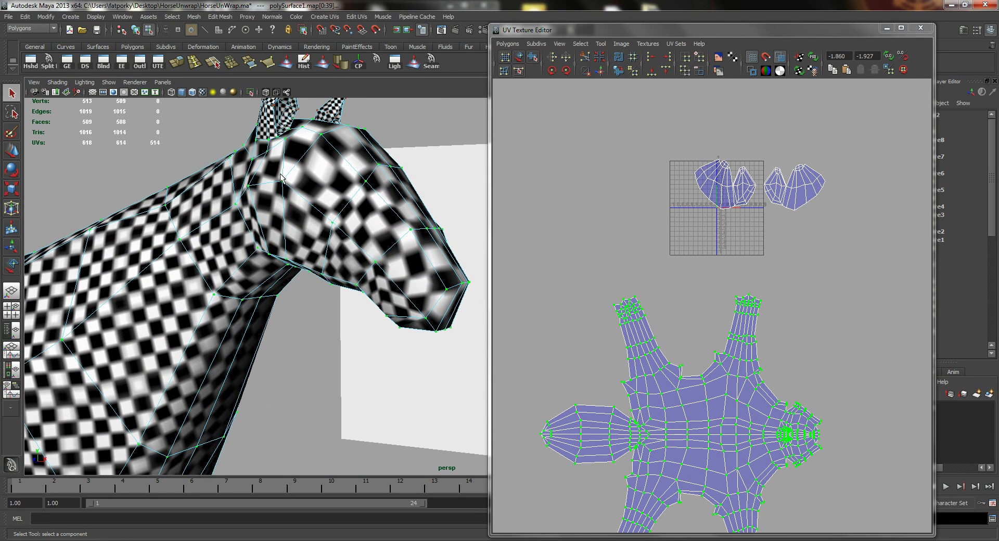
pyautogui.keyDown('alt'); pyautogui.moveTo(292, 177); pyautogui.dragTo(296, 200); pyautogui.keyUp('alt')
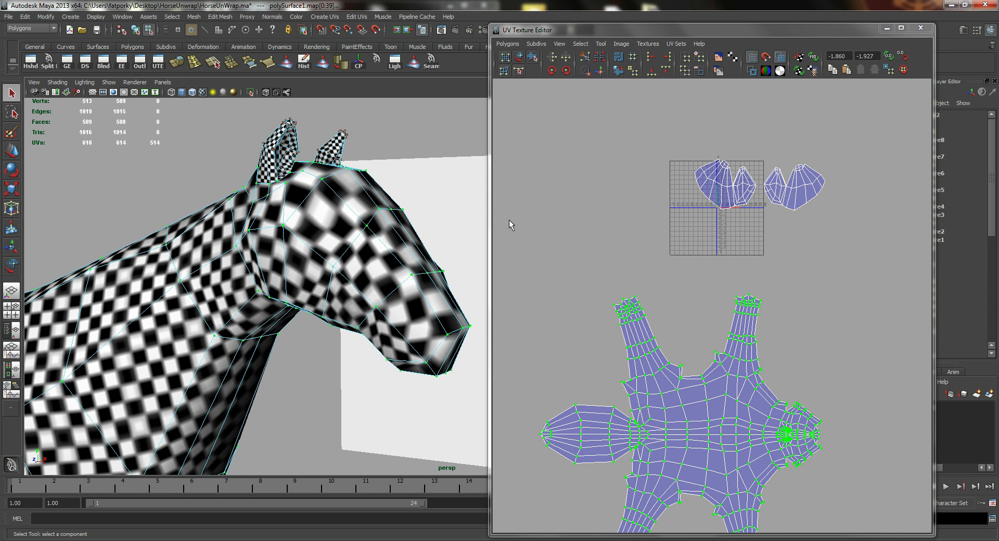
pyautogui.scroll(-4, 769, 211)
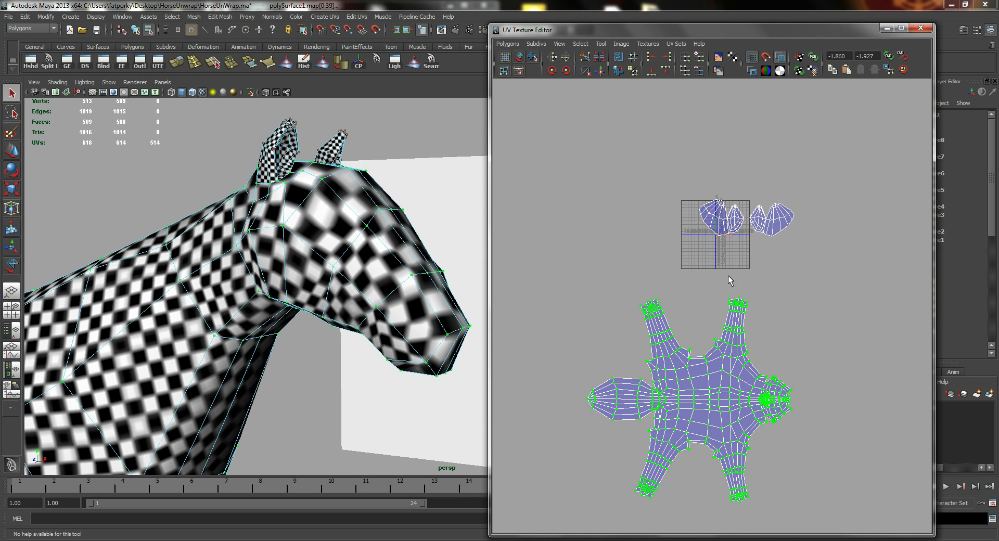
# Select the UVs of all shells and lay them out non-overlapping into the 0–1 region with Object prescale and Flip reversed.
pyautogui.moveTo(860, 156); pyautogui.dragTo(560, 512)
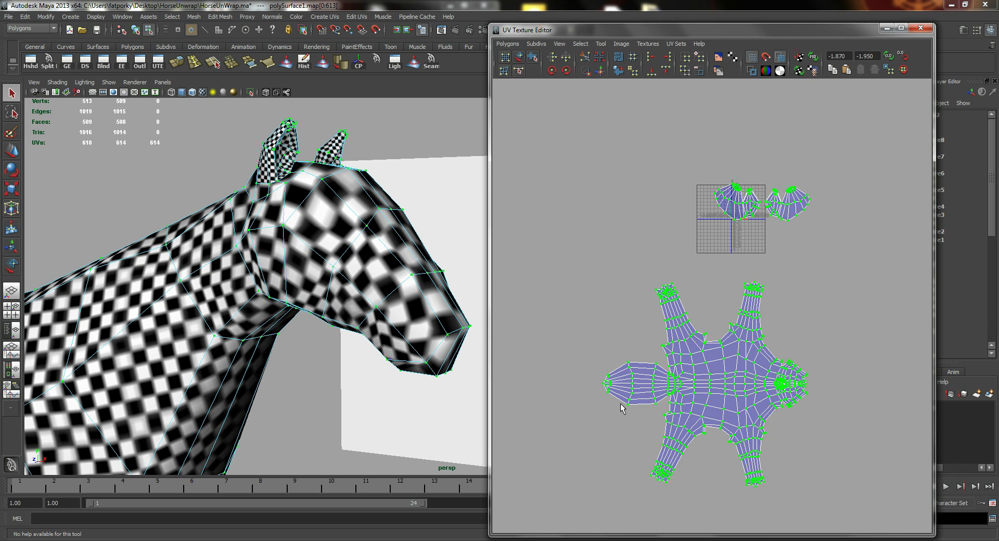
pyautogui.click(508, 44)
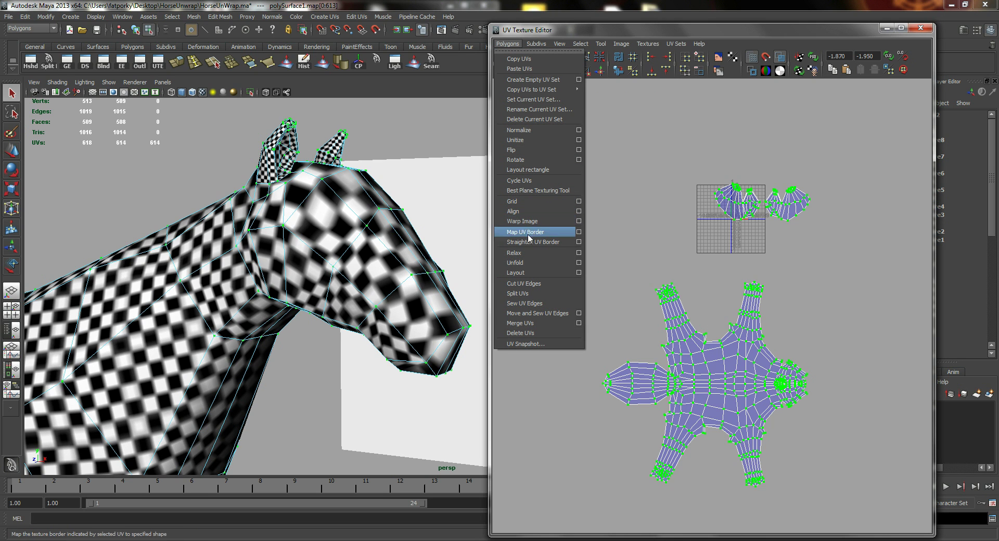
pyautogui.click(578, 273)
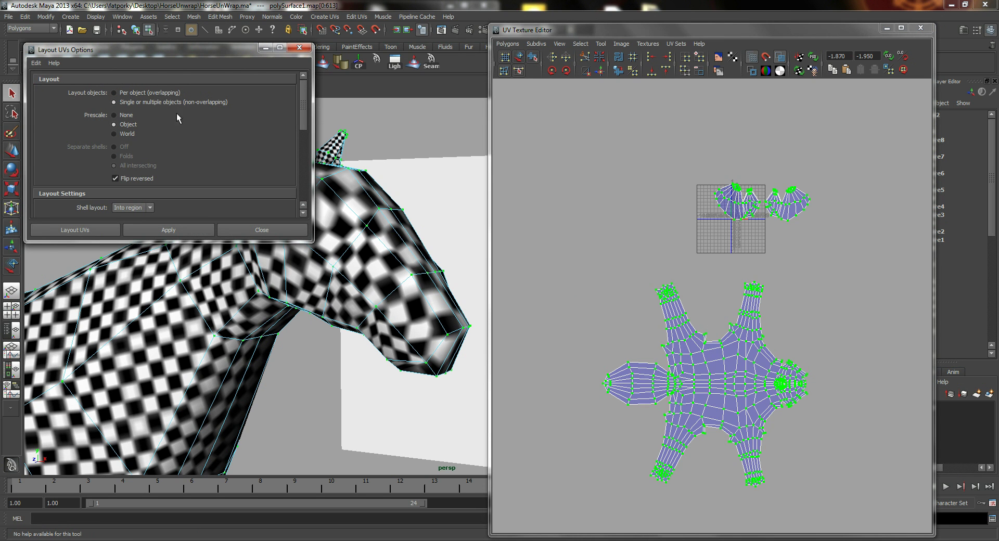
pyautogui.click(36, 63)
pyautogui.click(46, 82)
pyautogui.click(127, 125)
pyautogui.click(186, 231)
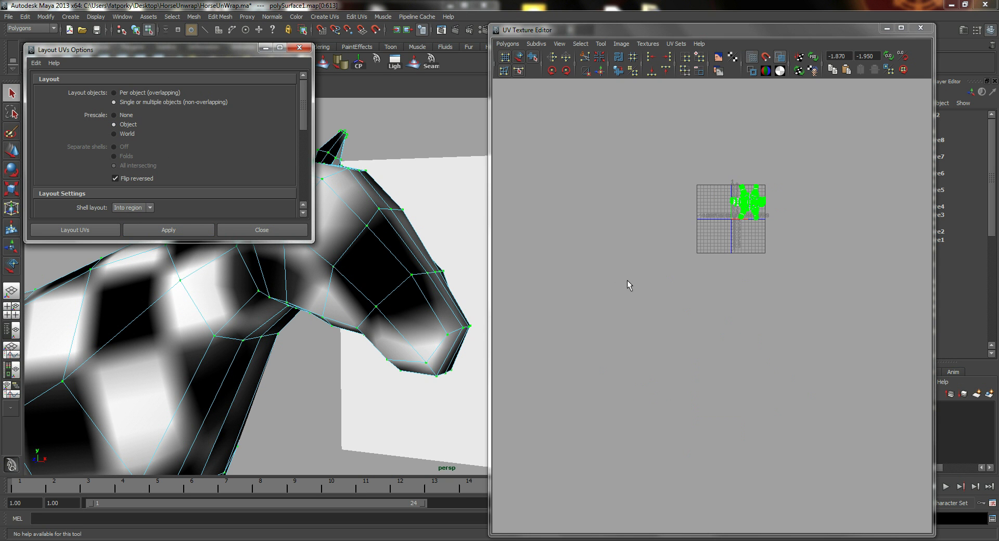
pyautogui.press('f')
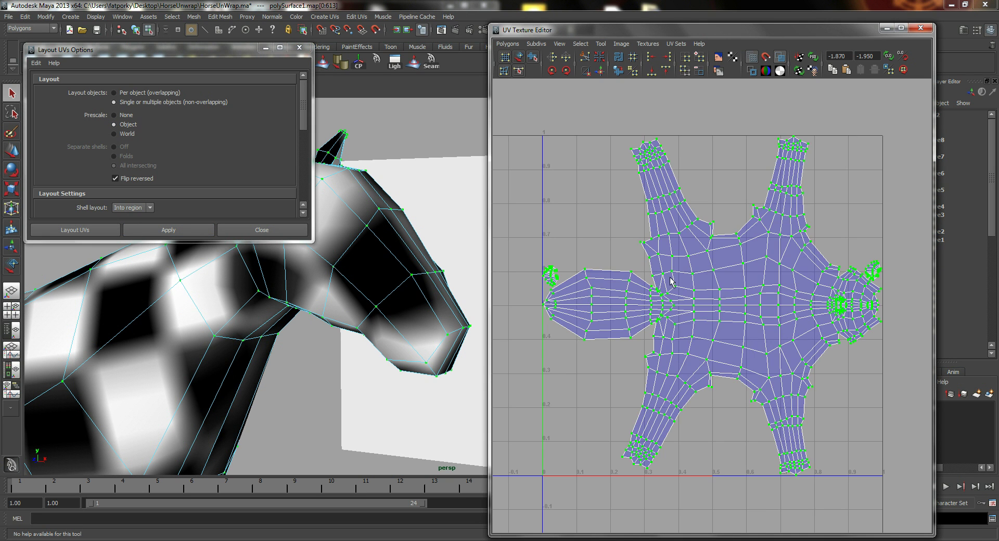
pyautogui.scroll(3, 745, 295)
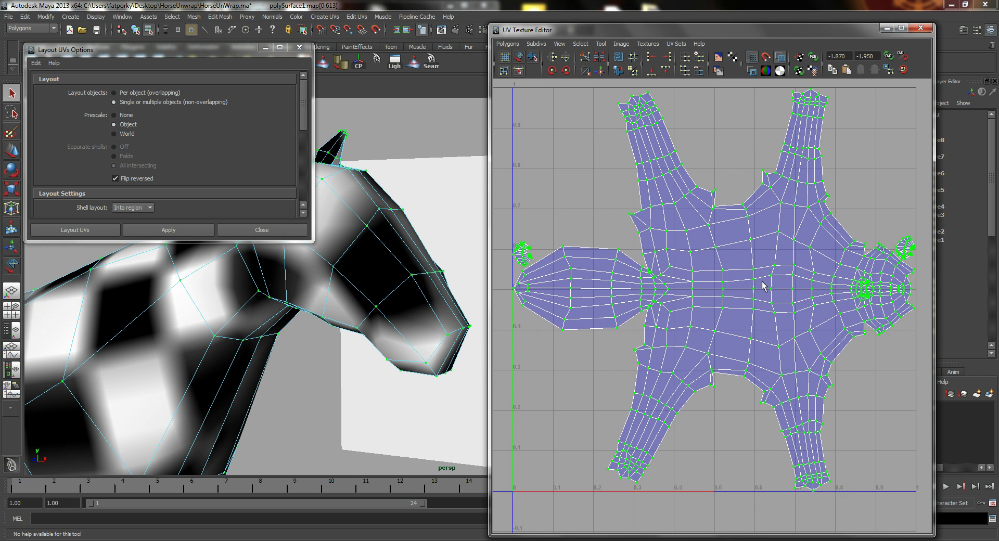
pyautogui.scroll(-1, 791, 299)
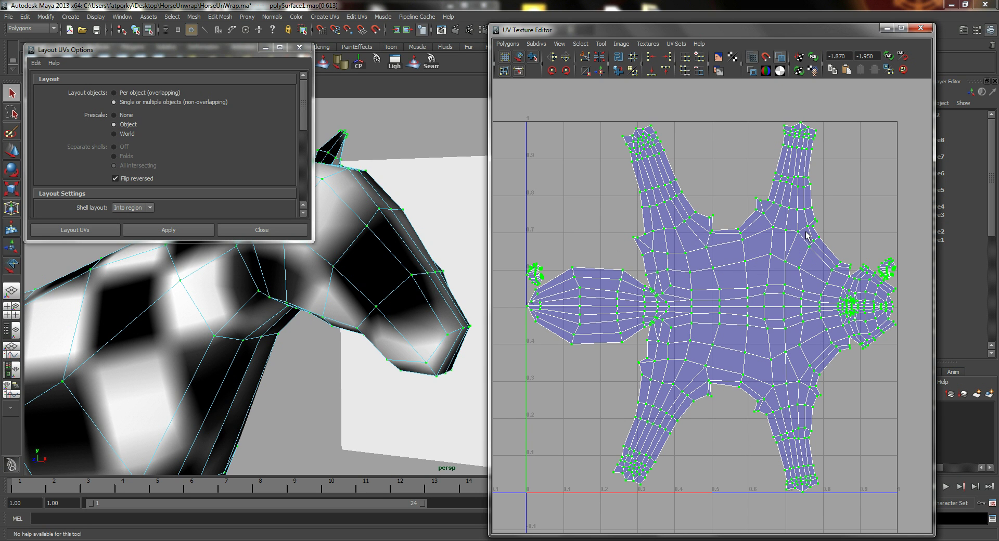
# Move the two small ear shells to opposite sides of the head part of the body shell, clear of its outline.
pyautogui.click(870, 224)
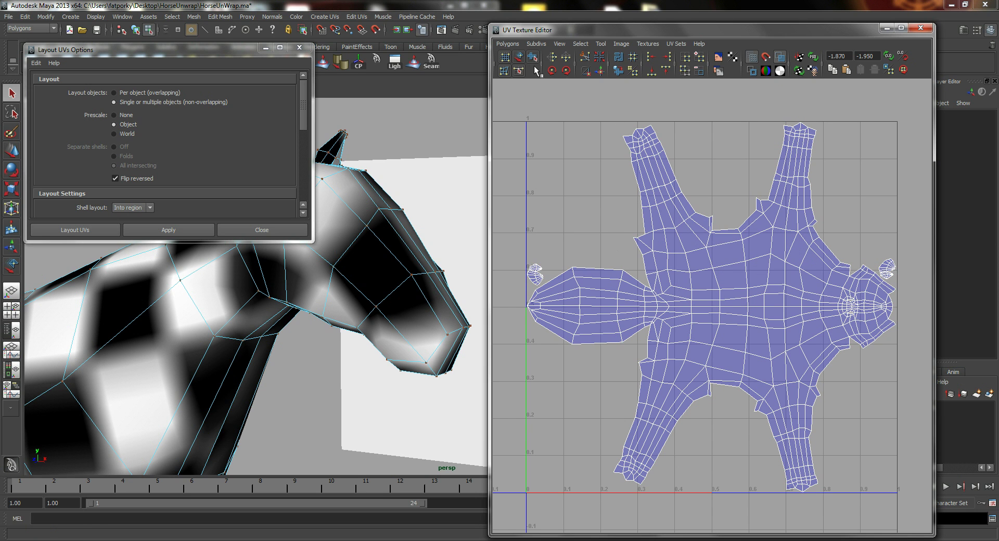
pyautogui.click(518, 56)
pyautogui.click(536, 271)
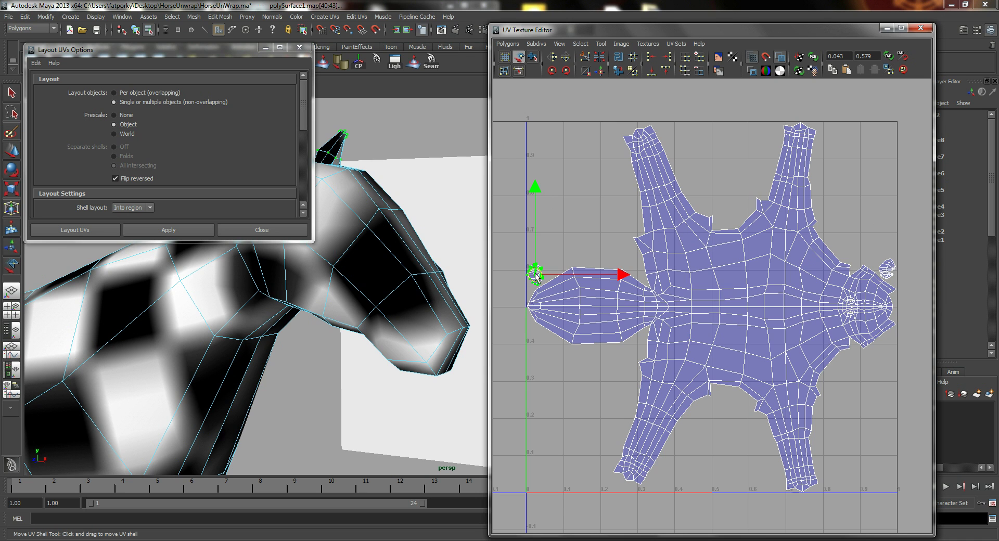
pyautogui.moveTo(536, 270); pyautogui.dragTo(874, 367)
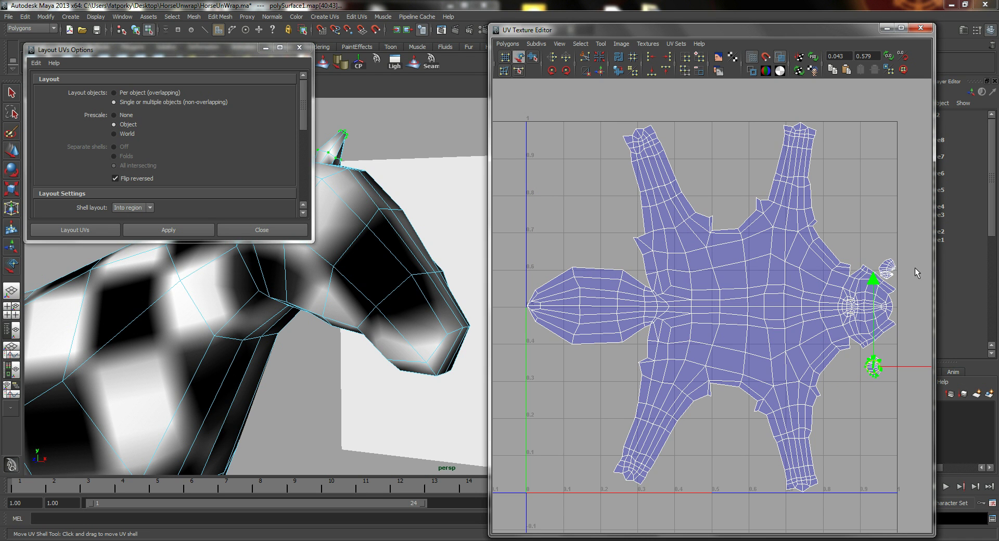
pyautogui.click(887, 269)
pyautogui.moveTo(885, 264); pyautogui.dragTo(872, 243)
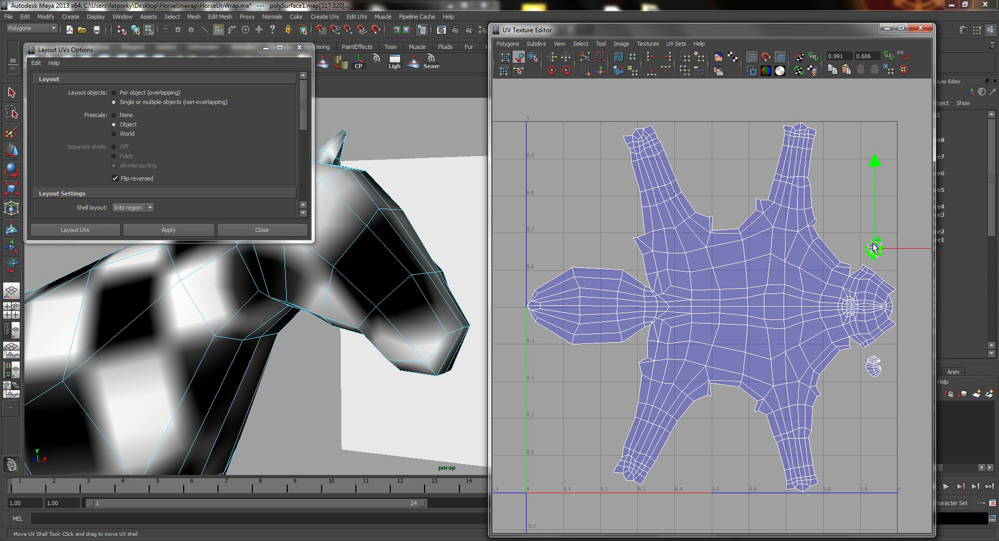
pyautogui.click(835, 207)
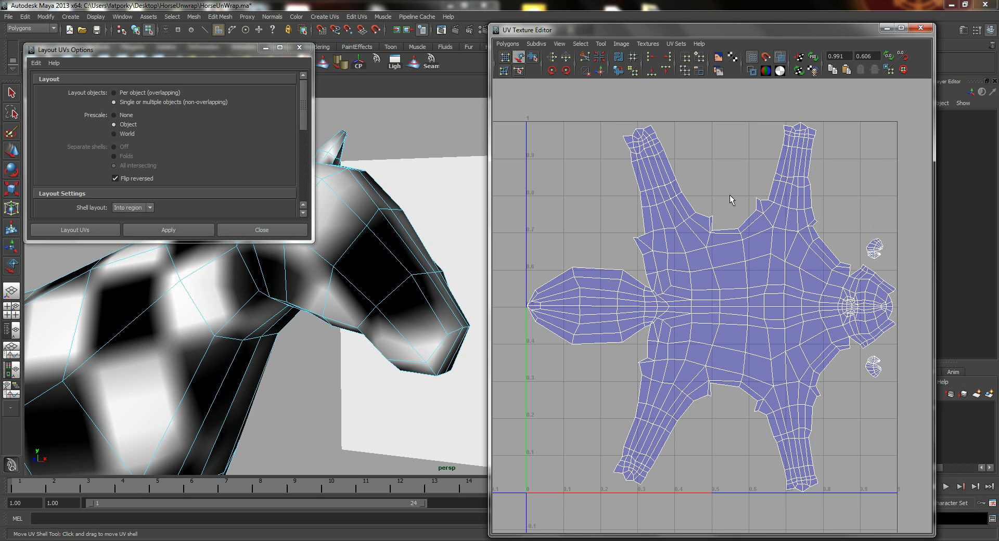
# Examine how closely the tail tip and leg ends of the body shell sit to the 0–1 UV boundary.
pyautogui.scroll(-3, 730, 197)
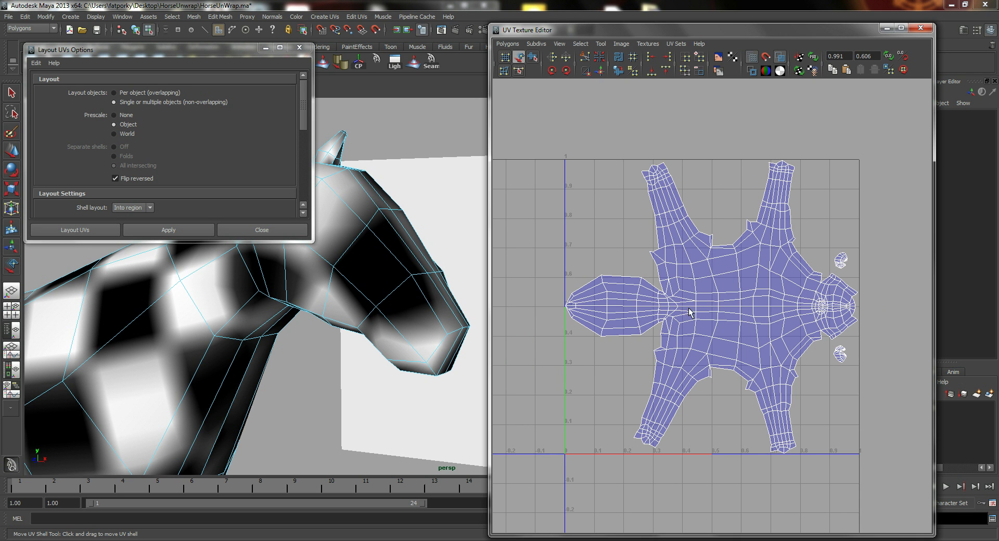
pyautogui.scroll(5, 650, 365)
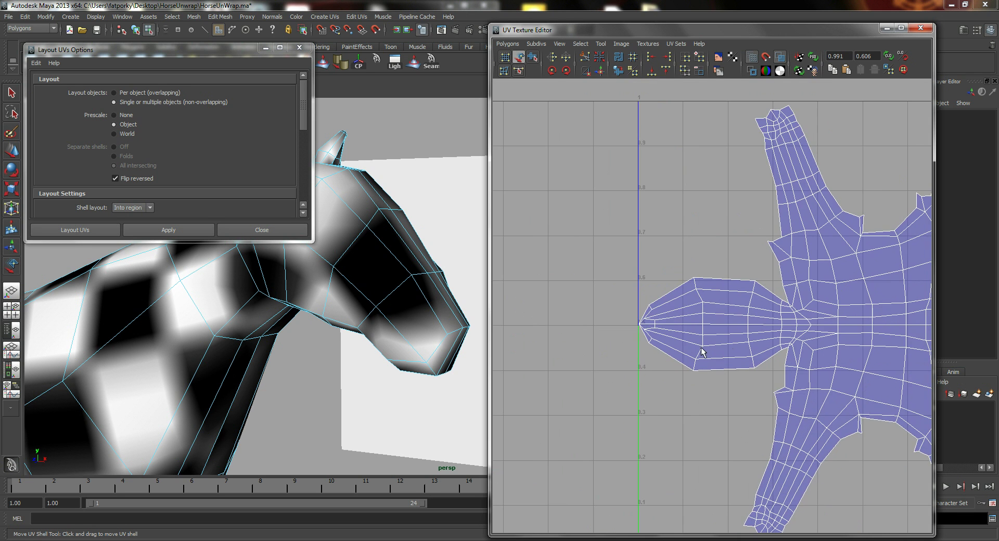
pyautogui.scroll(3, 710, 307)
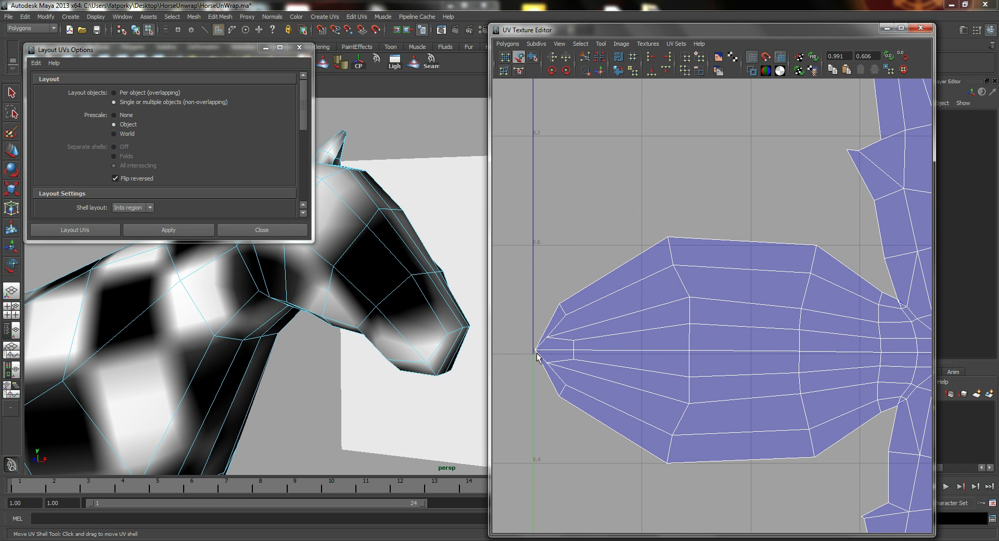
pyautogui.keyDown('alt'); pyautogui.moveTo(712, 345); pyautogui.dragTo(658, 333, button='right'); pyautogui.keyUp('alt')
pyautogui.keyDown('alt'); pyautogui.moveTo(803, 283); pyautogui.dragTo(707, 484, button='middle'); pyautogui.keyUp('alt')
pyautogui.keyDown('alt'); pyautogui.moveTo(823, 374); pyautogui.dragTo(687, 338, button='right'); pyautogui.keyUp('alt')
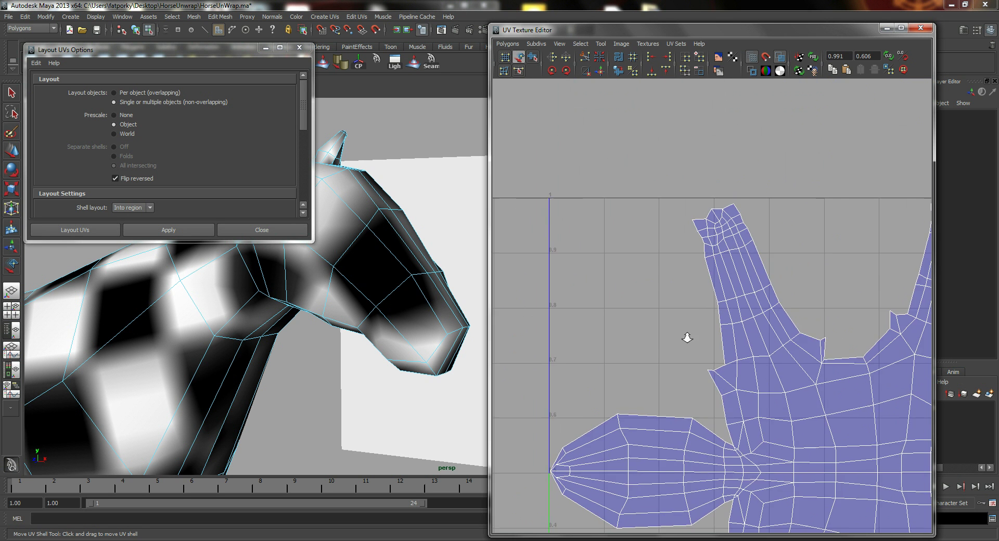
pyautogui.keyDown('alt'); pyautogui.moveTo(803, 479); pyautogui.dragTo(682, 136, button='middle'); pyautogui.keyUp('alt')
pyautogui.keyDown('alt'); pyautogui.moveTo(840, 386); pyautogui.dragTo(720, 312, button='right'); pyautogui.keyUp('alt')
pyautogui.keyDown('alt'); pyautogui.moveTo(753, 254); pyautogui.dragTo(742, 286, button='middle'); pyautogui.keyUp('alt')
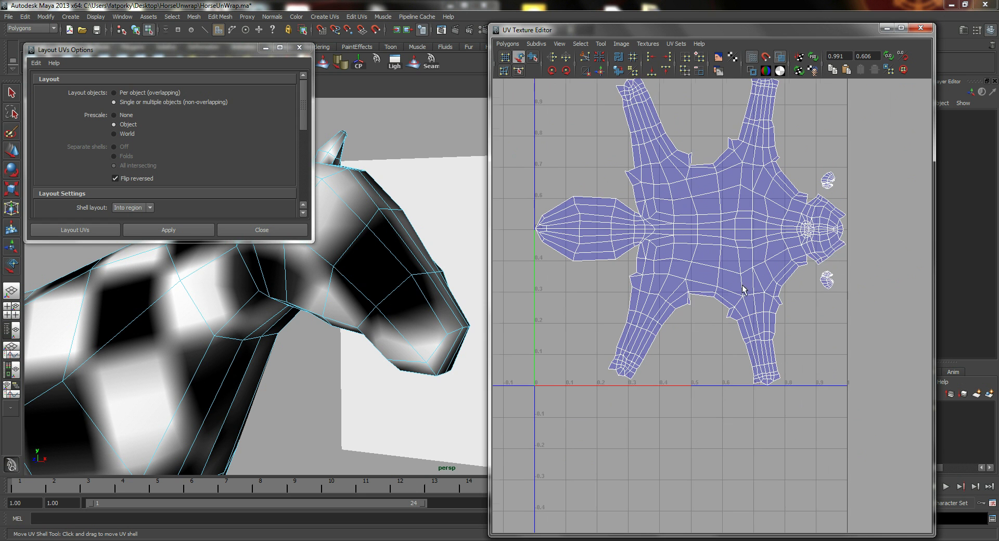
# Select all UVs and scale them down slightly to leave a margin inside the 0–1 square, and close the layout options.
pyautogui.moveTo(708, 230); pyautogui.dragTo(746, 231, button='right')
pyautogui.keyDown('alt'); pyautogui.moveTo(659, 223); pyautogui.dragTo(604, 107, button='right'); pyautogui.keyUp('alt')
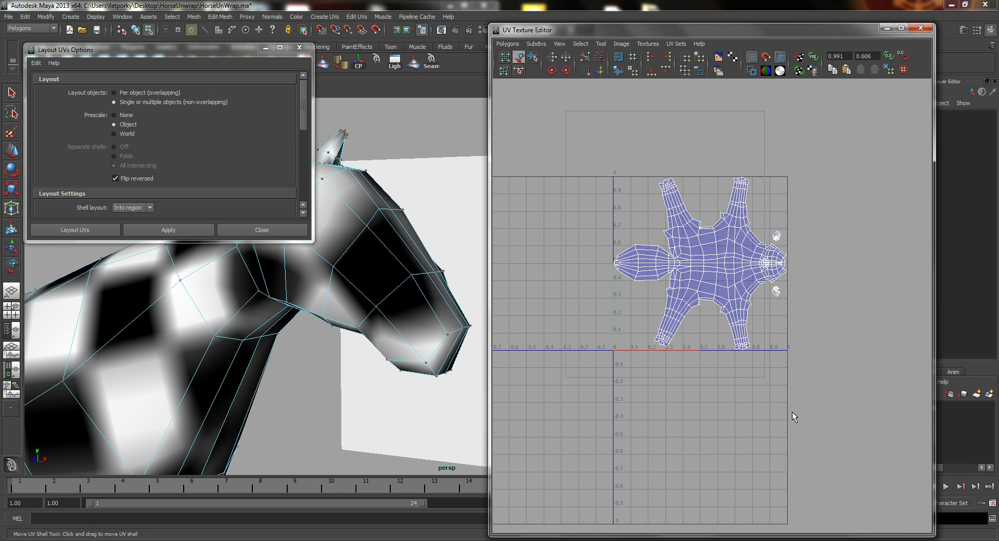
pyautogui.moveTo(792, 411); pyautogui.dragTo(819, 427)
pyautogui.keyDown('alt'); pyautogui.moveTo(682, 338); pyautogui.dragTo(805, 379, button='right'); pyautogui.keyUp('alt')
pyautogui.keyDown('alt'); pyautogui.moveTo(676, 324); pyautogui.dragTo(723, 396, button='middle'); pyautogui.keyUp('alt')
pyautogui.keyDown('alt'); pyautogui.moveTo(663, 330); pyautogui.dragTo(718, 344, button='right'); pyautogui.keyUp('alt')
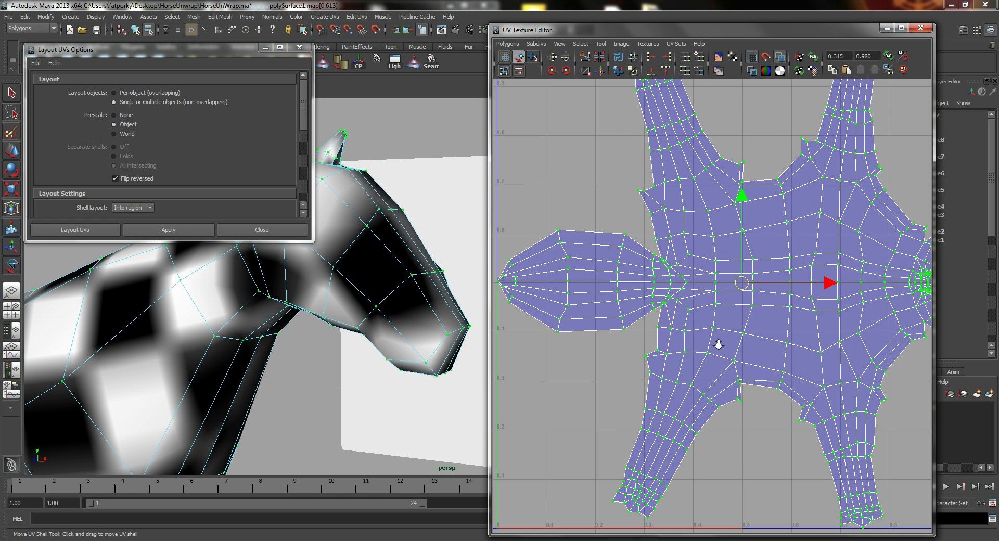
pyautogui.keyDown('alt'); pyautogui.moveTo(684, 338); pyautogui.dragTo(749, 346, button='middle'); pyautogui.keyUp('alt')
pyautogui.press('r')
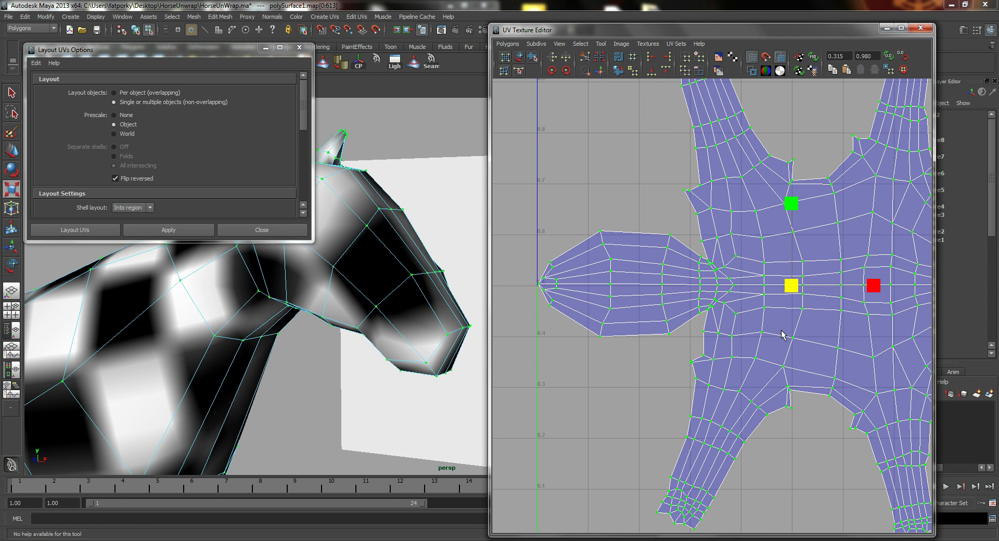
pyautogui.moveTo(782, 335); pyautogui.dragTo(757, 344, button='middle')
pyautogui.scroll(-3, 781, 334)
pyautogui.click(862, 342)
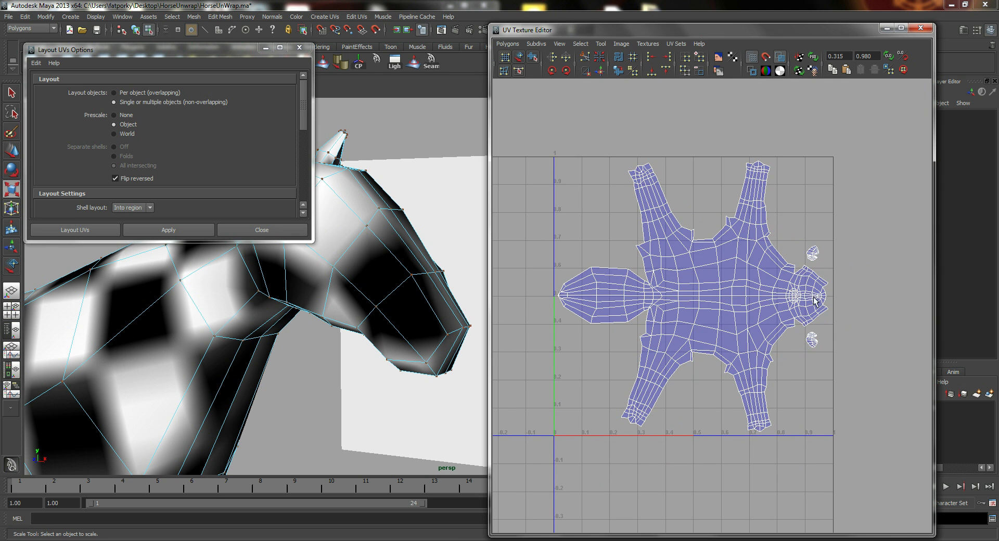
pyautogui.click(263, 229)
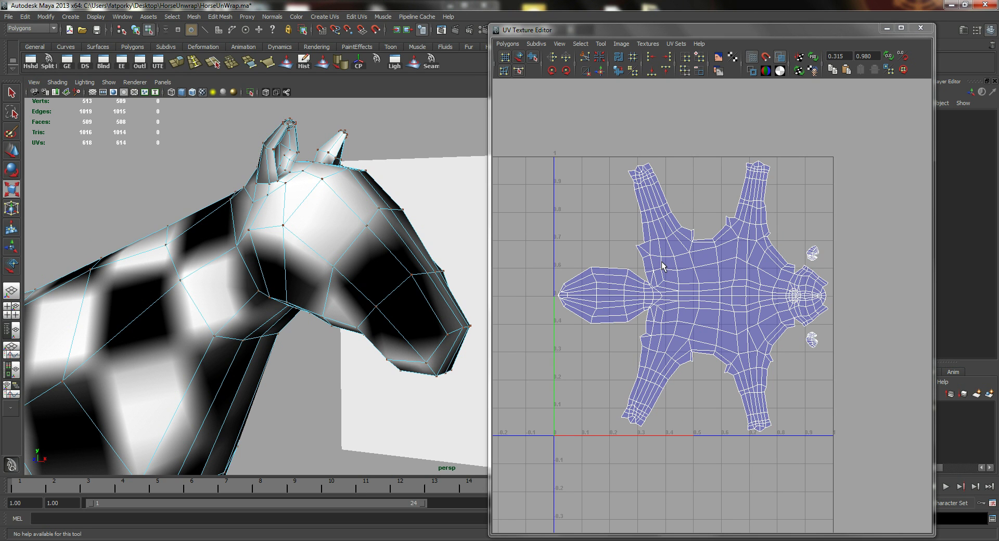